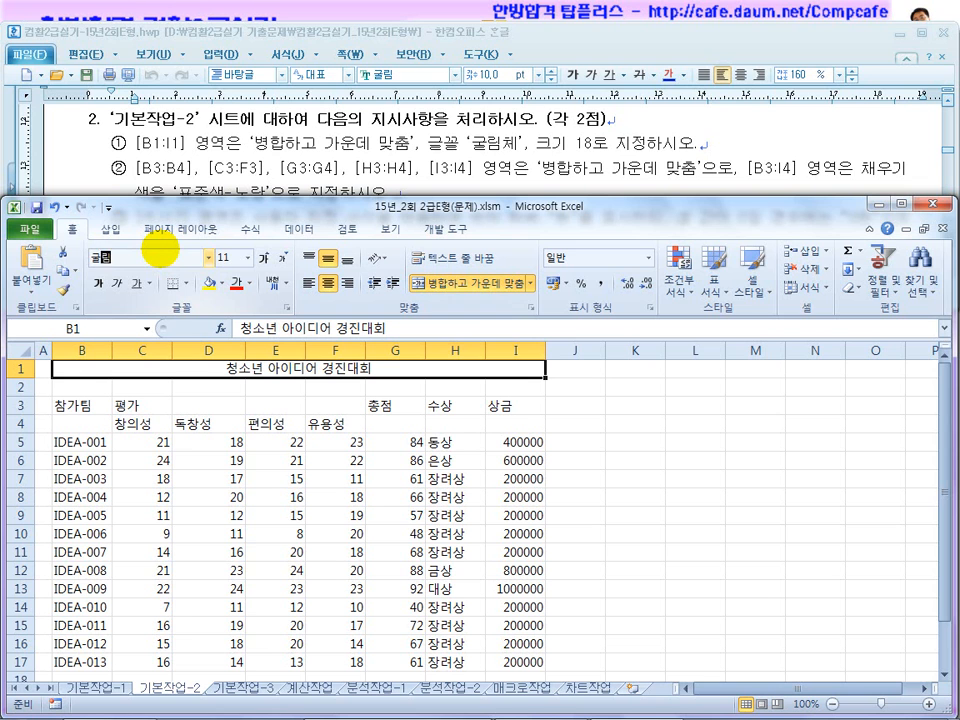
# Set the font of the merged title in B1:I1 to 굴림체 at size 18
pyautogui.write('18')
pyautogui.press('Return')
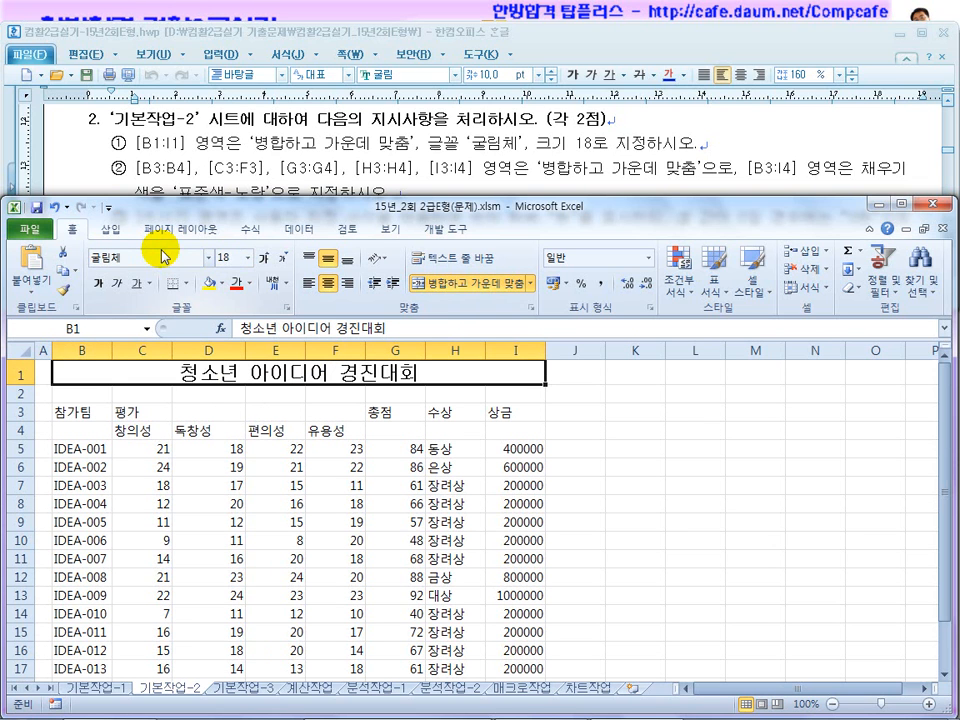
# Merge and center each of the header ranges B3:B4, C3:F3, G3:G4, H3:H4 and I3:I4
pyautogui.click(84, 412)
pyautogui.moveTo(84, 412); pyautogui.dragTo(84, 427)
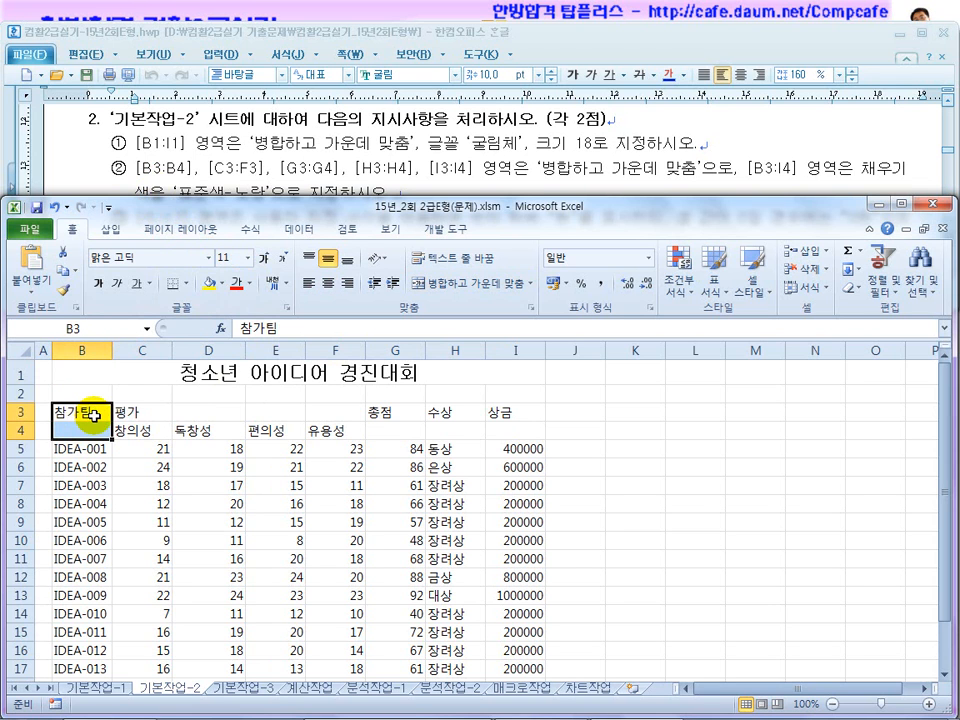
pyautogui.moveTo(142, 413); pyautogui.dragTo(344, 416)
pyautogui.keyDown('ctrl'); pyautogui.moveTo(410, 411); pyautogui.dragTo(506, 431); pyautogui.keyUp('ctrl')
pyautogui.click(467, 283)
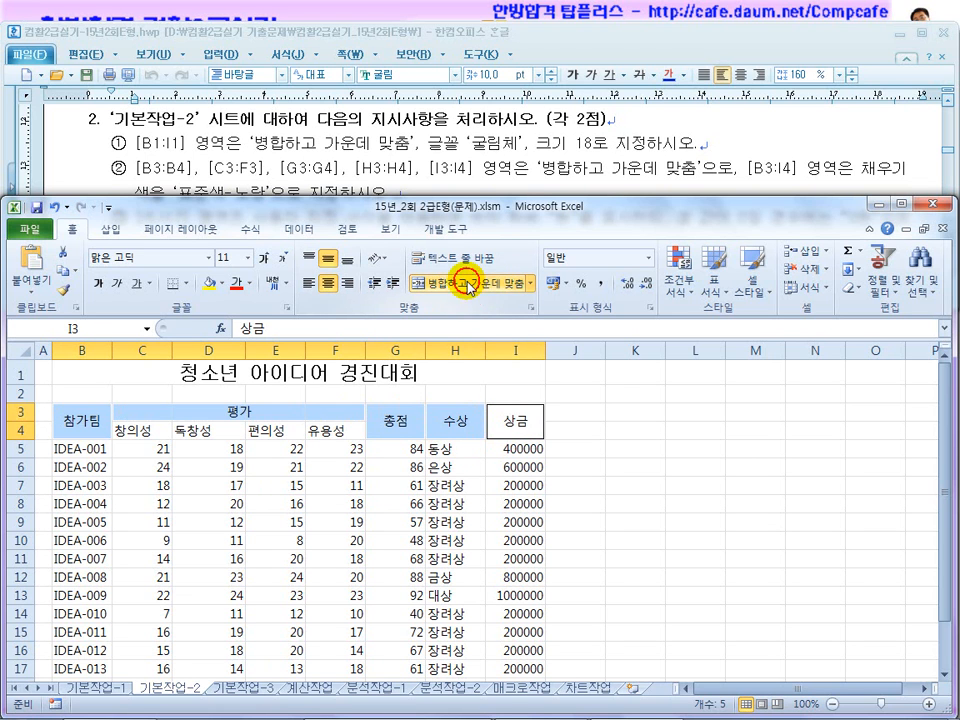
# Fill the header range B3:I4 with the standard yellow color, as the second task instruction requires
pyautogui.click(790, 160)
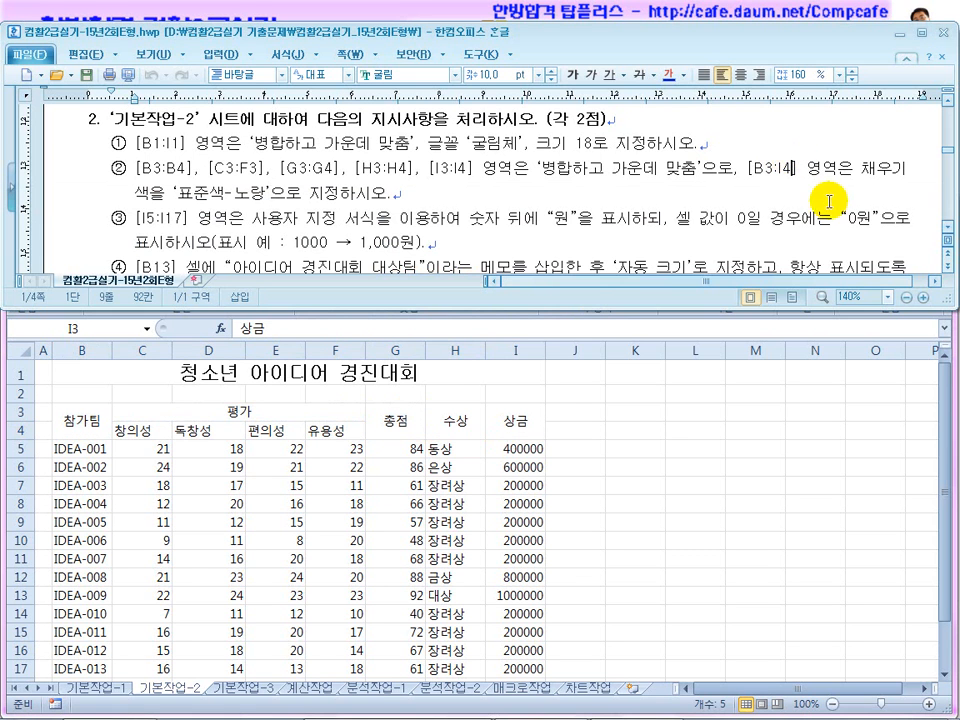
pyautogui.click(952, 228)
pyautogui.click(952, 228)
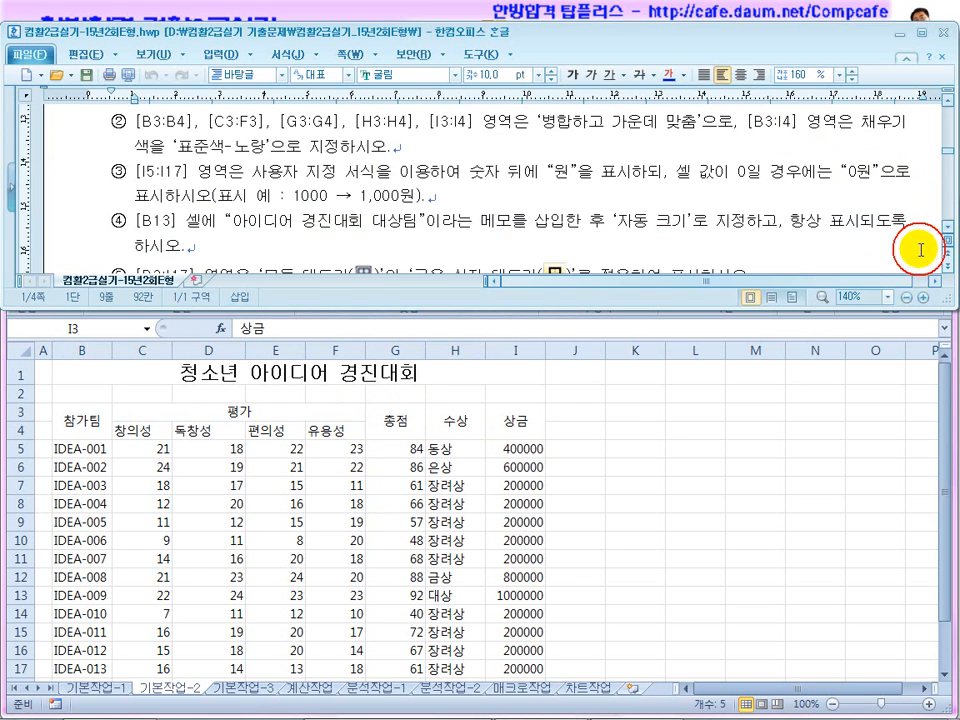
pyautogui.click(490, 417)
pyautogui.click(90, 424)
pyautogui.moveTo(90, 424); pyautogui.dragTo(498, 439)
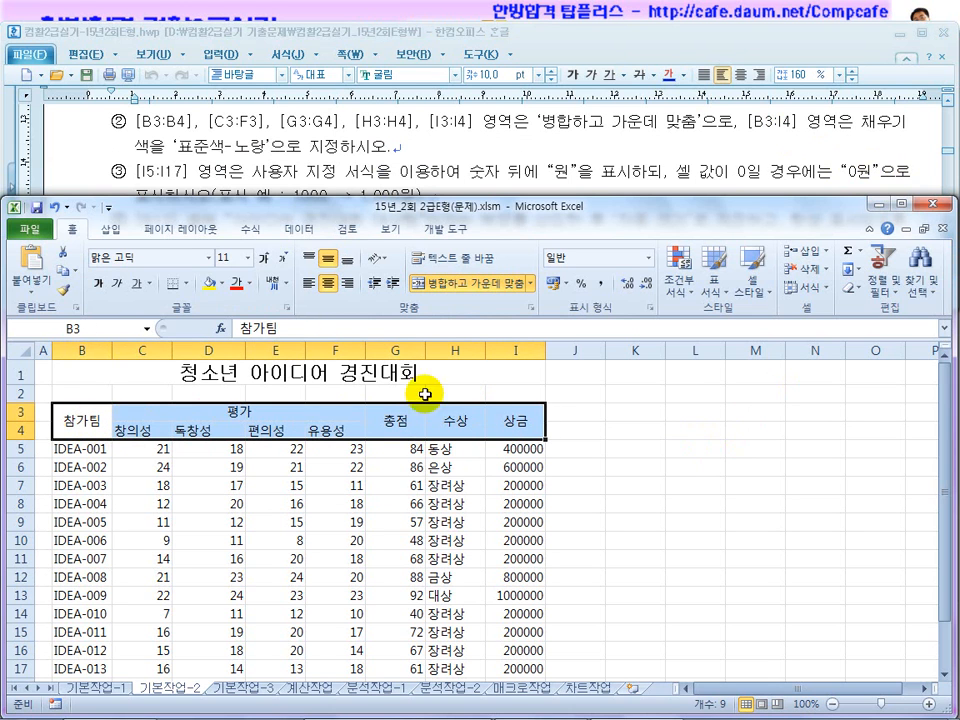
pyautogui.click(221, 283)
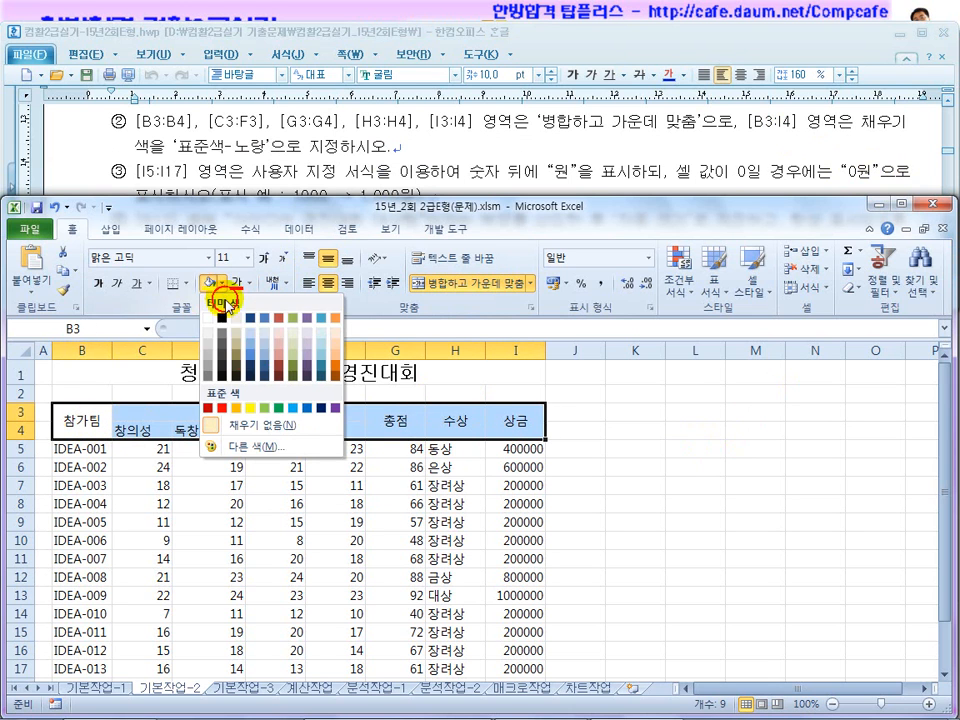
pyautogui.click(253, 412)
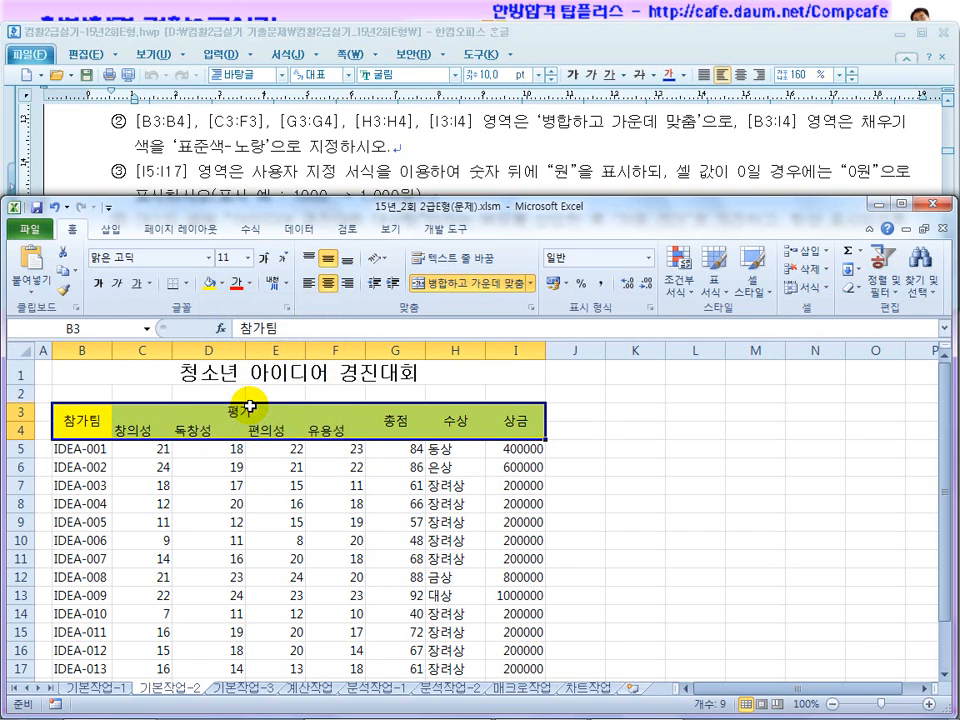
# Apply the custom number format #,##0"원" to the prize amounts in I5:I17
pyautogui.click(262, 172)
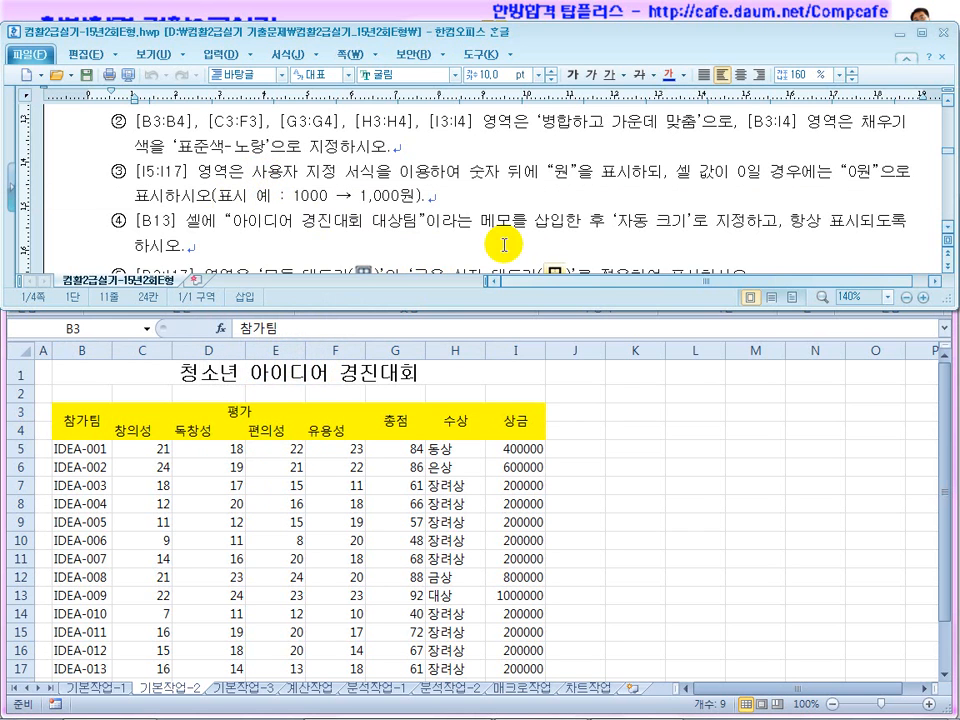
pyautogui.click(950, 228)
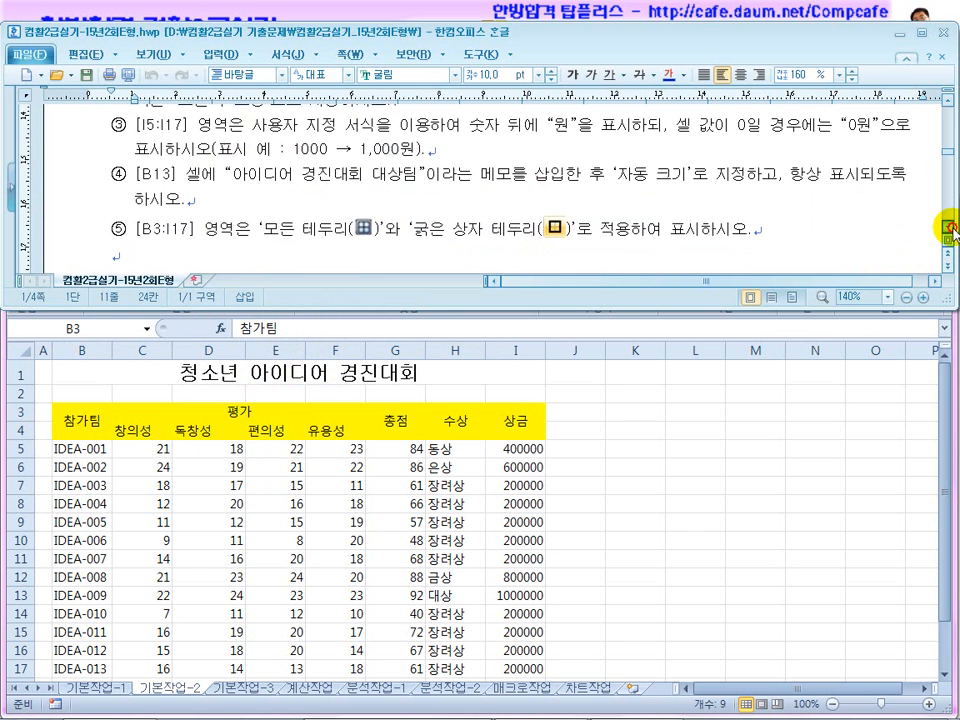
pyautogui.click(490, 489)
pyautogui.moveTo(508, 450); pyautogui.dragTo(514, 606)
pyautogui.scroll(-1, 516, 626)
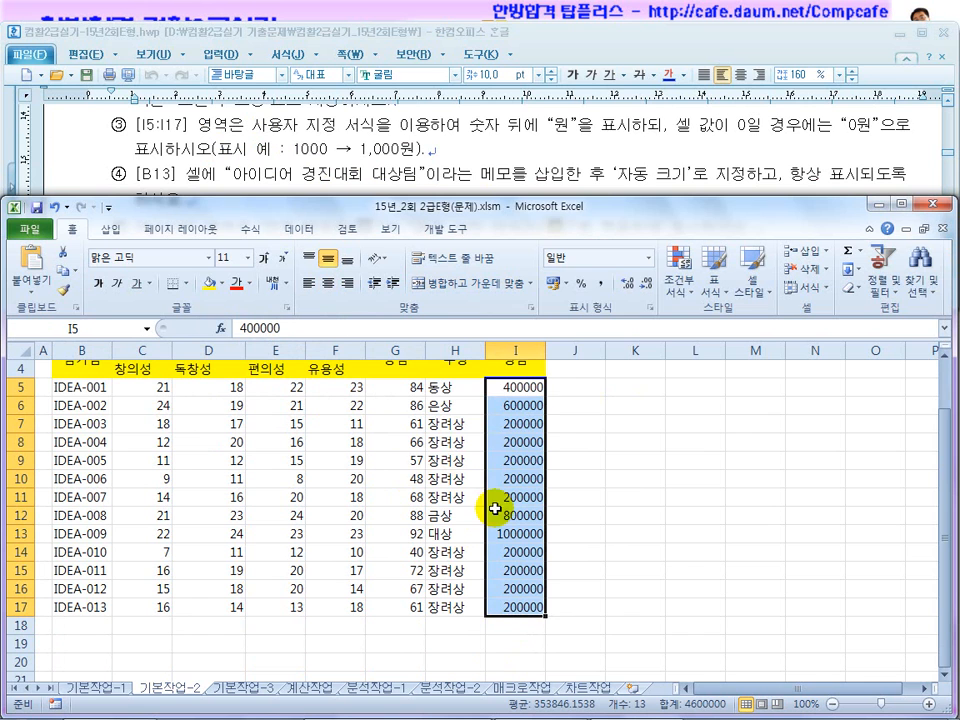
pyautogui.rightClick(498, 440)
pyautogui.click(555, 381)
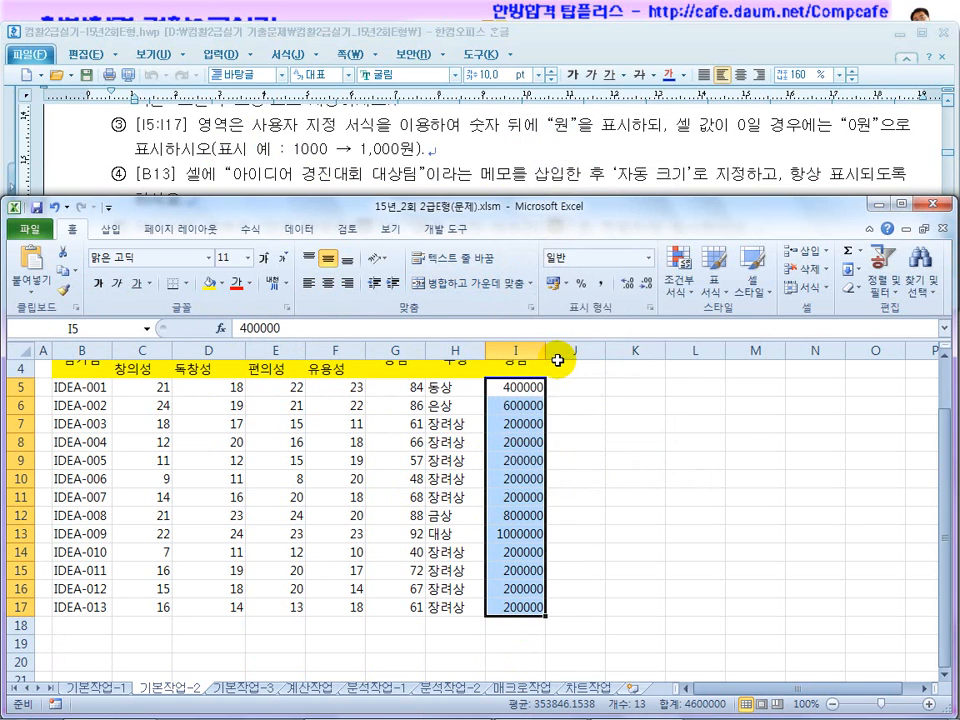
pyautogui.click(381, 351)
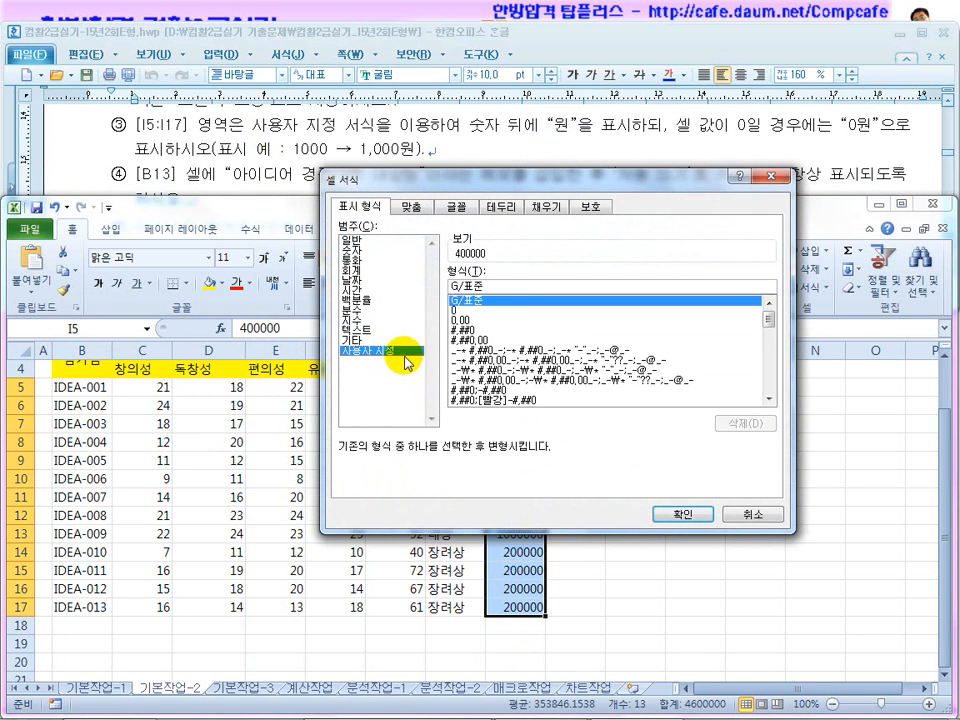
pyautogui.click(477, 331)
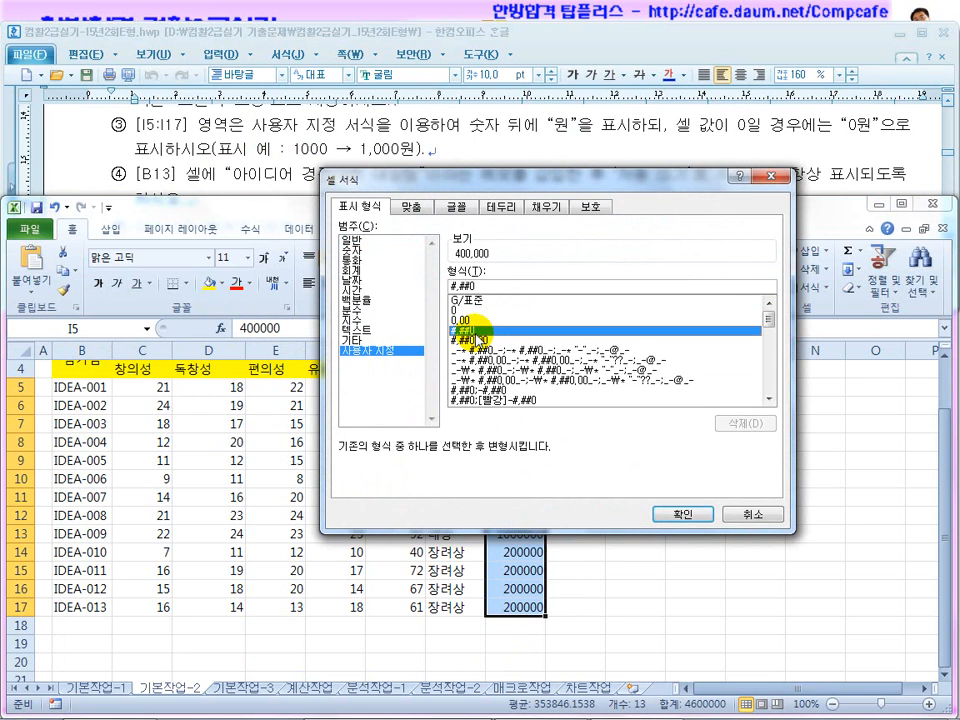
pyautogui.write('"')
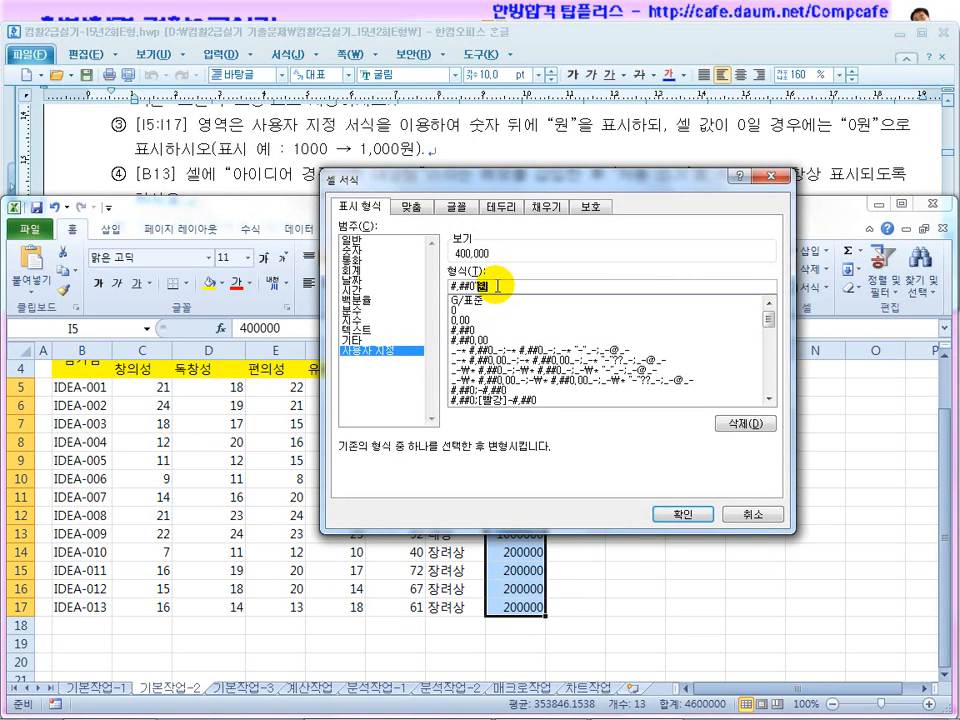
pyautogui.write('원"')
pyautogui.press('Return')
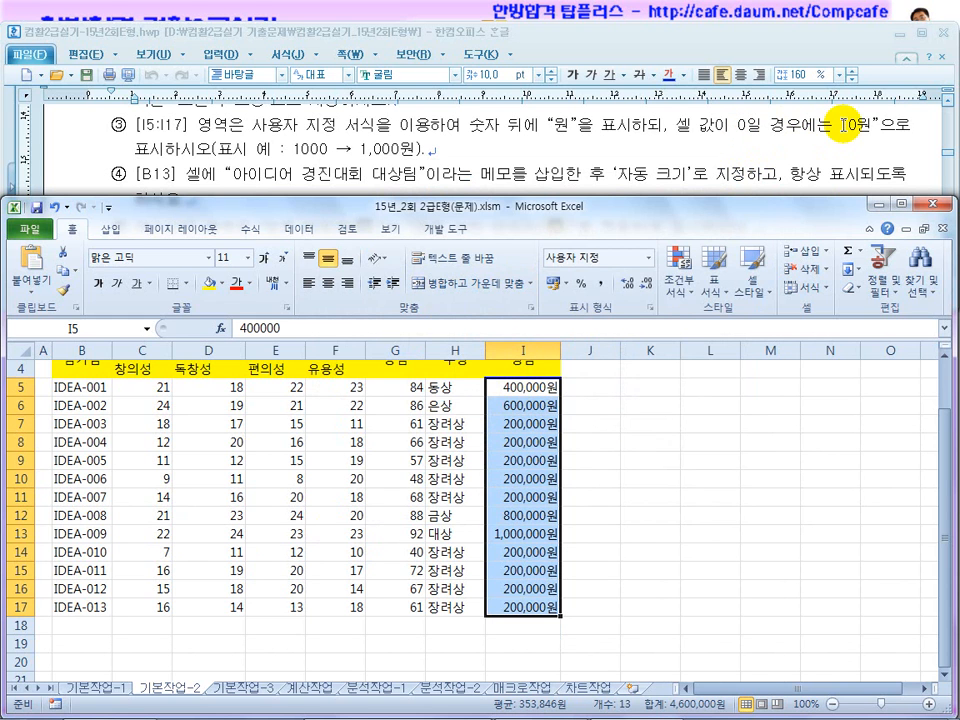
pyautogui.rightClick(541, 423)
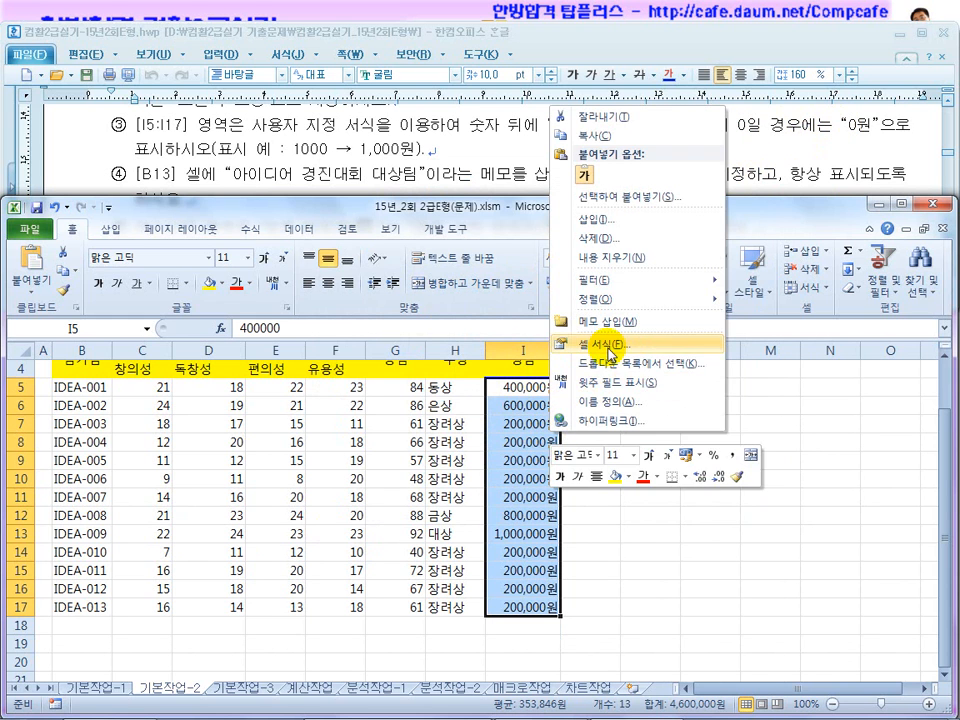
pyautogui.click(579, 352)
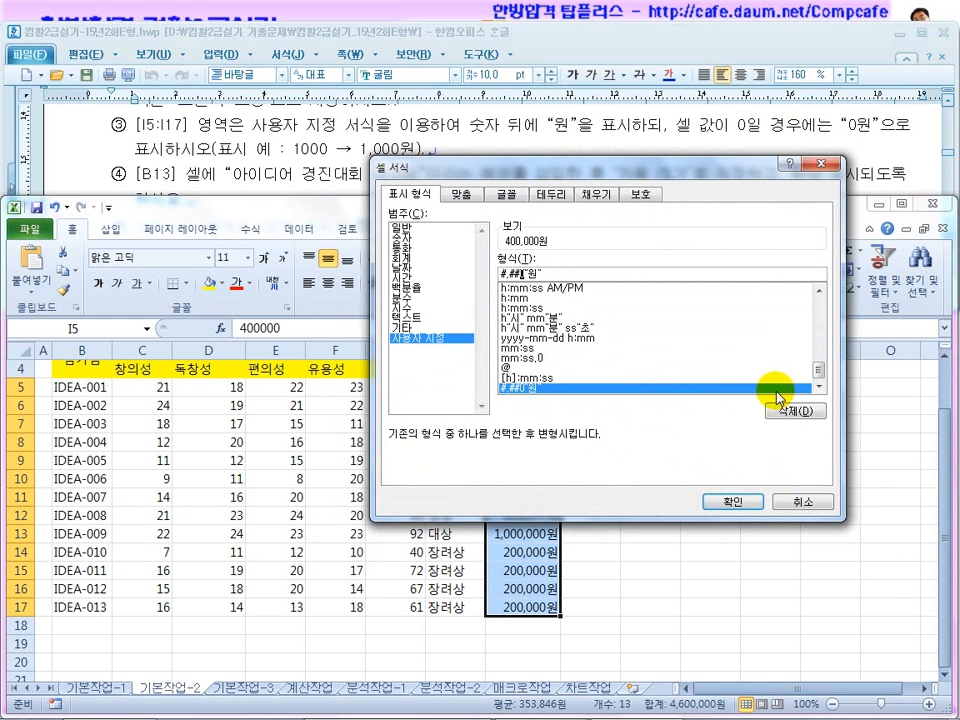
pyautogui.moveTo(818, 368); pyautogui.dragTo(793, 311)
pyautogui.click(527, 318)
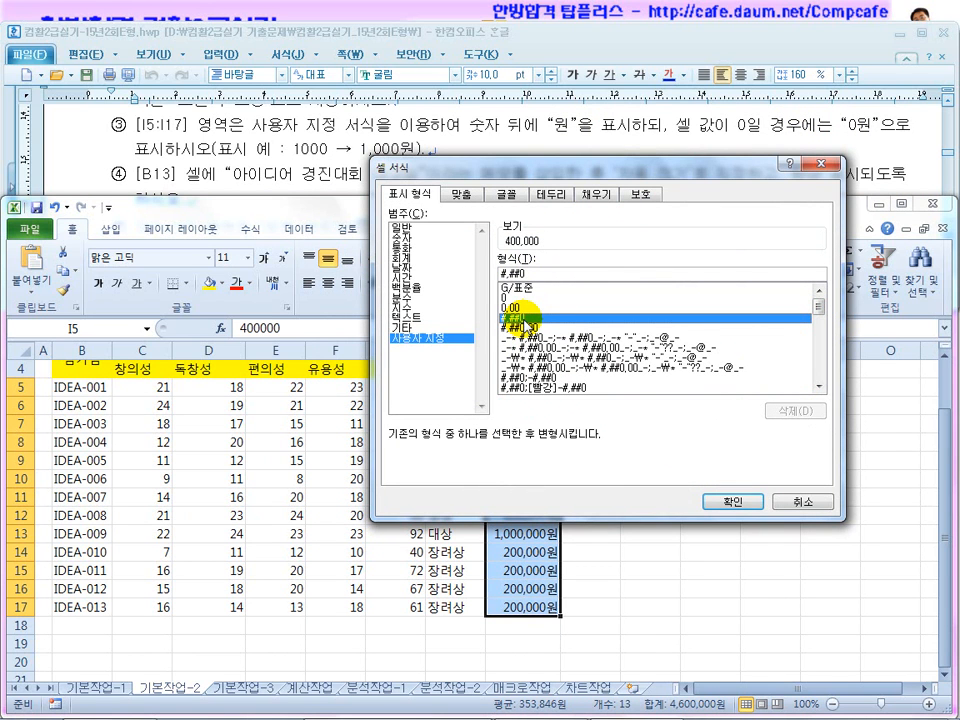
pyautogui.click(782, 500)
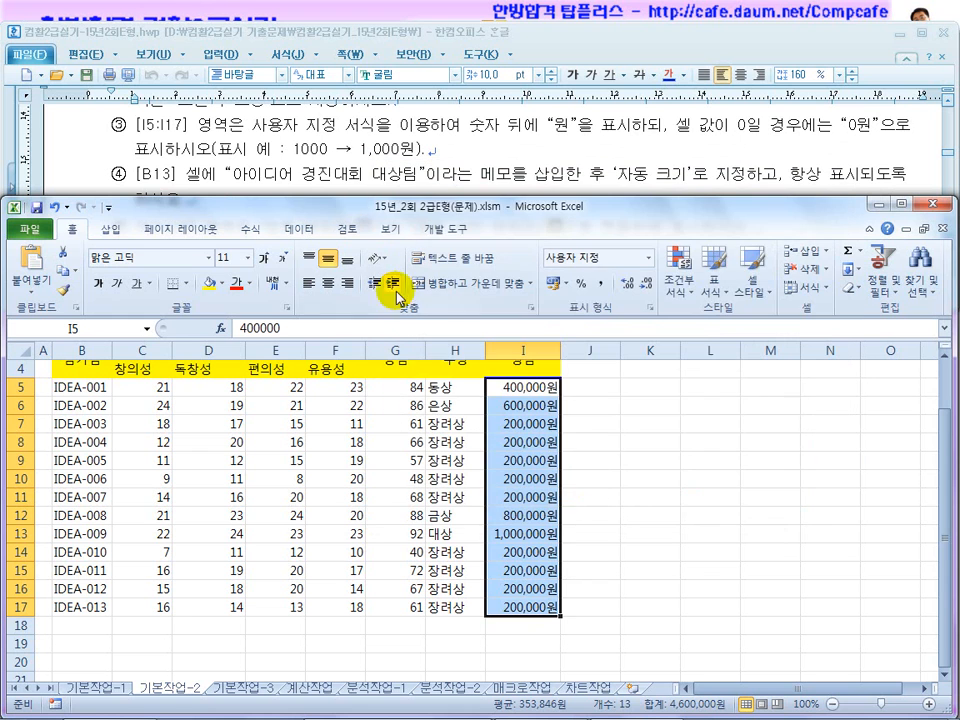
# Insert a comment on cell B13 containing only the text "아이디어 경진대회 대상팀", without the default author name
pyautogui.click(262, 175)
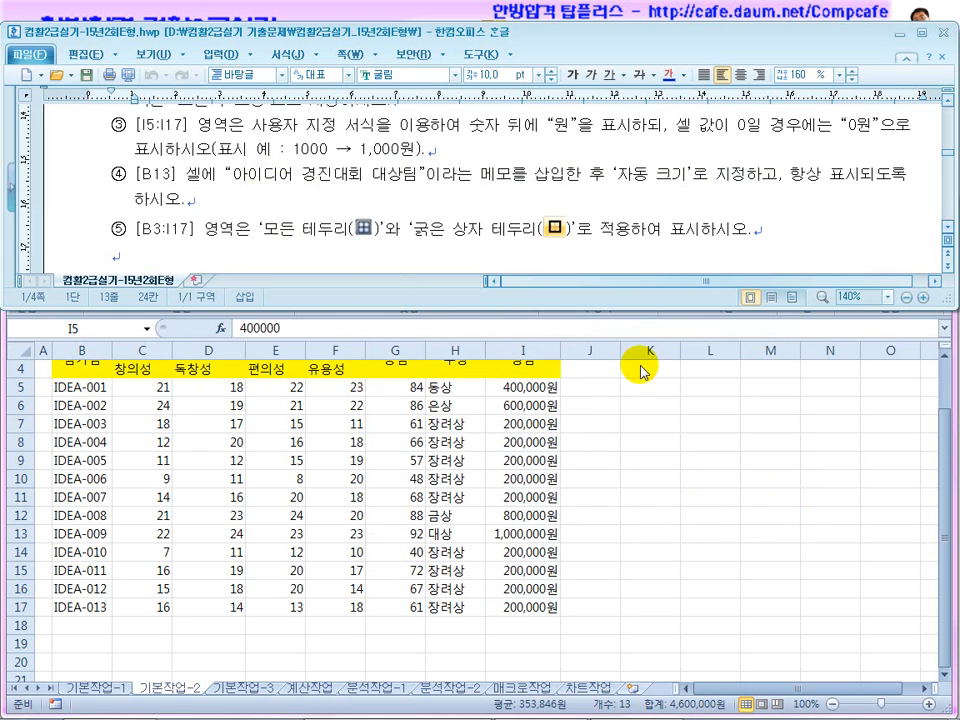
pyautogui.scroll(-1, 946, 230)
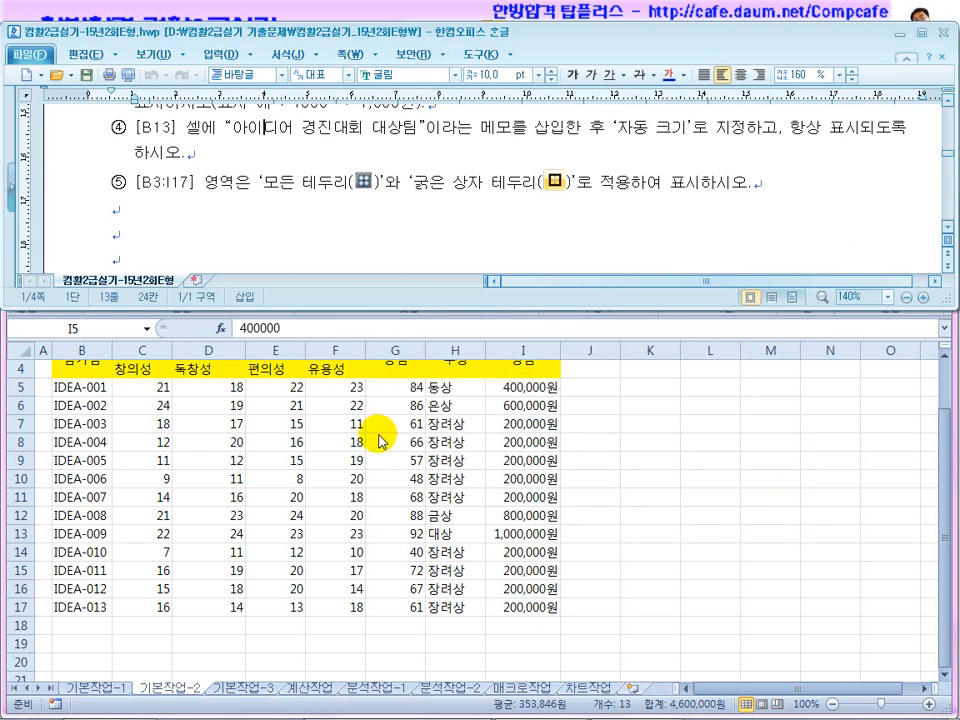
pyautogui.click(449, 458)
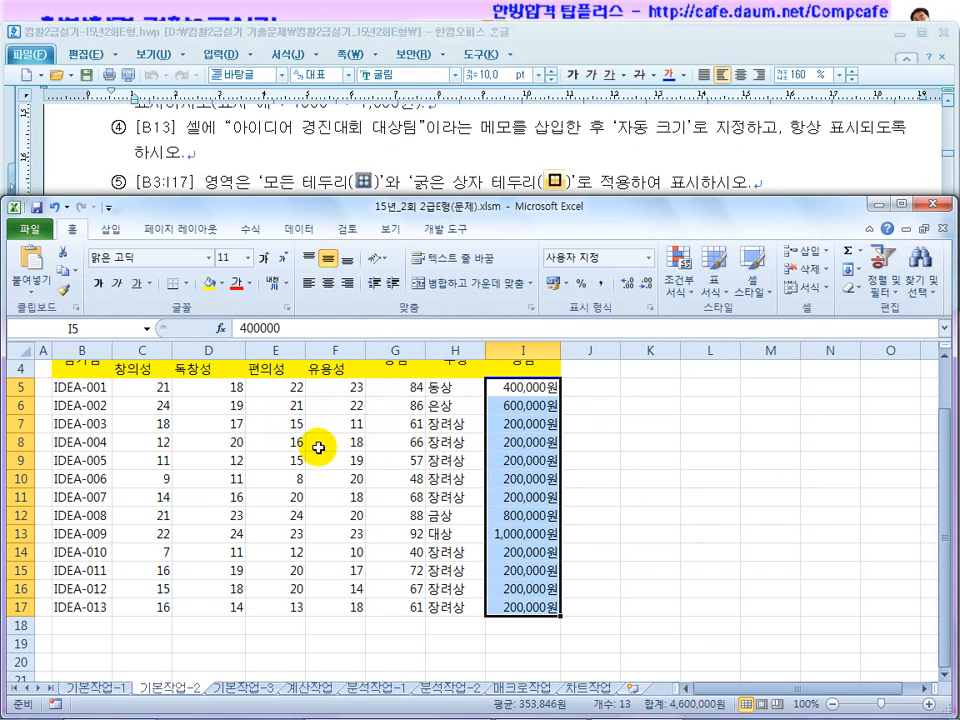
pyautogui.click(84, 589)
pyautogui.click(88, 531)
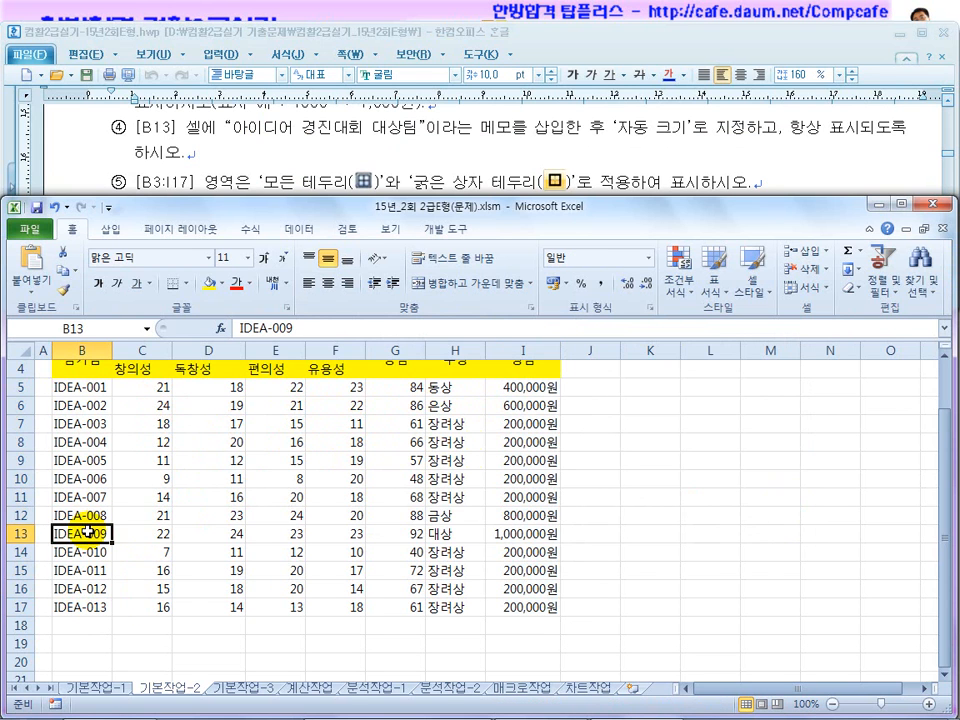
pyautogui.rightClick(89, 532)
pyautogui.click(147, 422)
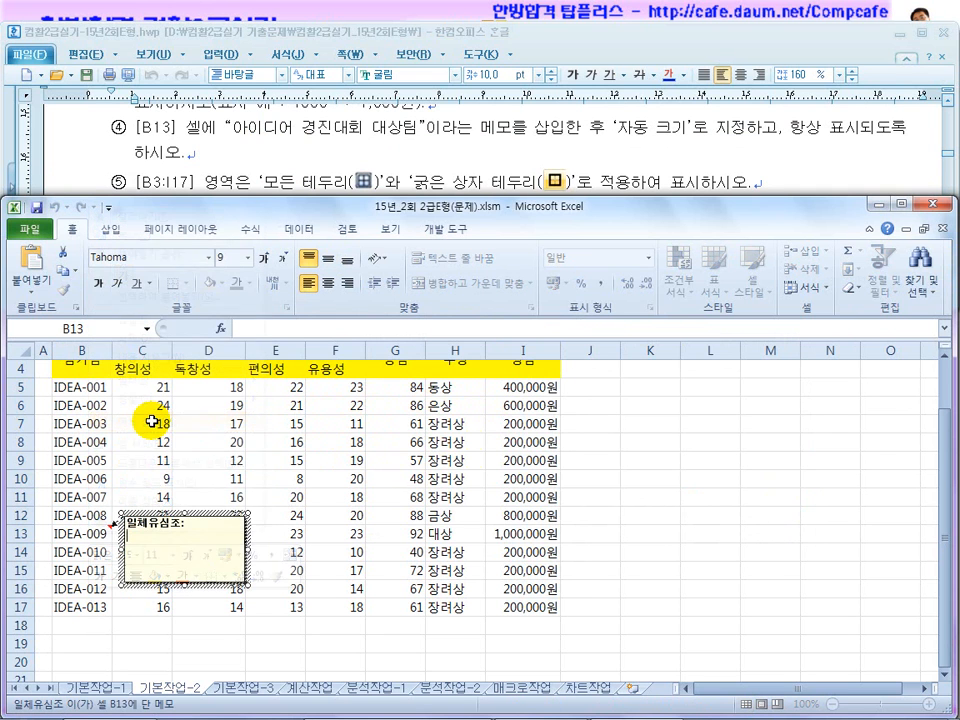
pyautogui.moveTo(191, 550); pyautogui.dragTo(88, 510)
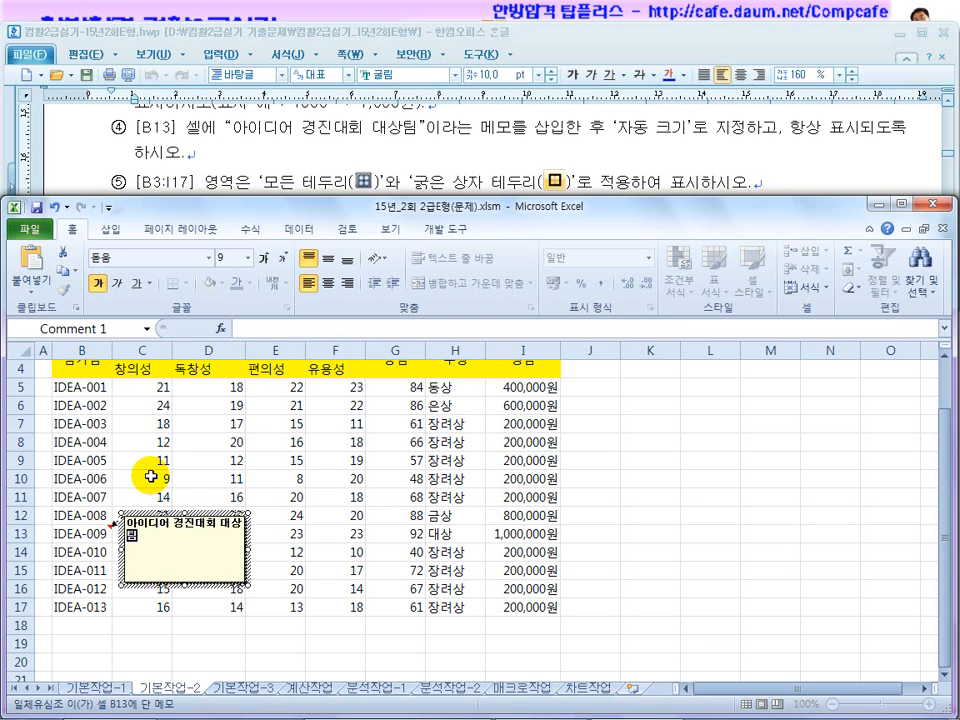
pyautogui.click(208, 478)
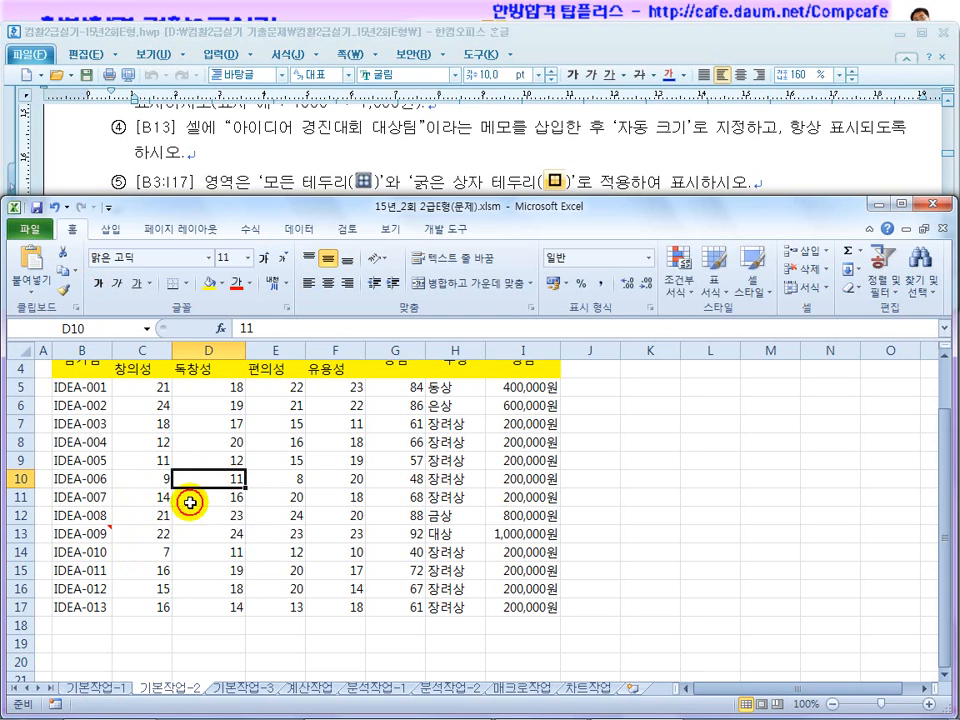
# Turn on automatic size in the alignment settings of the comment attached to cell B13
pyautogui.click(101, 533)
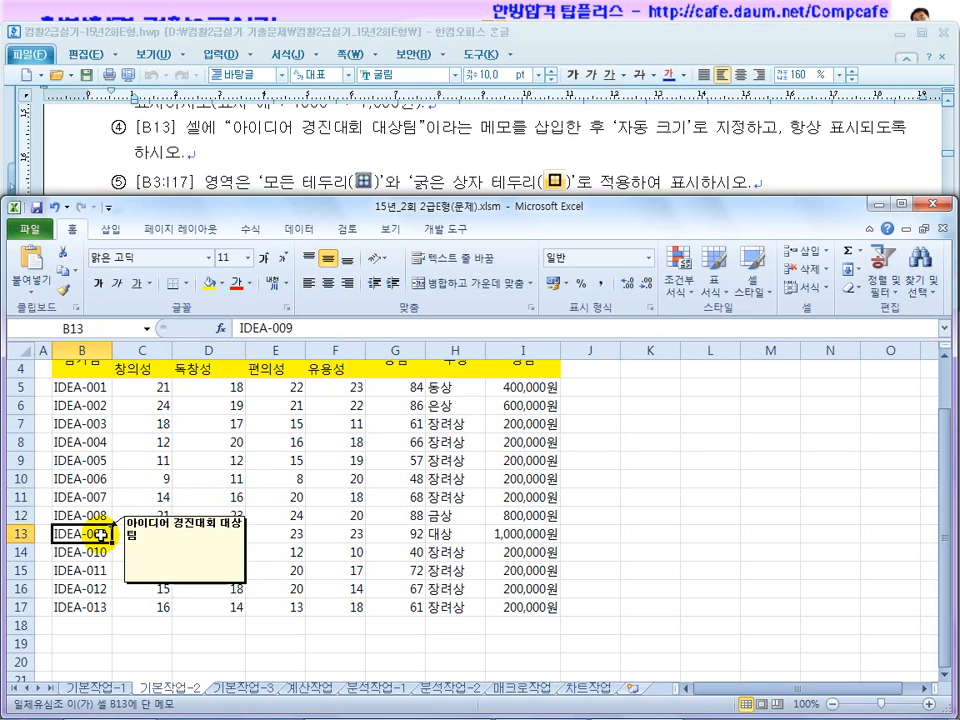
pyautogui.click(137, 533)
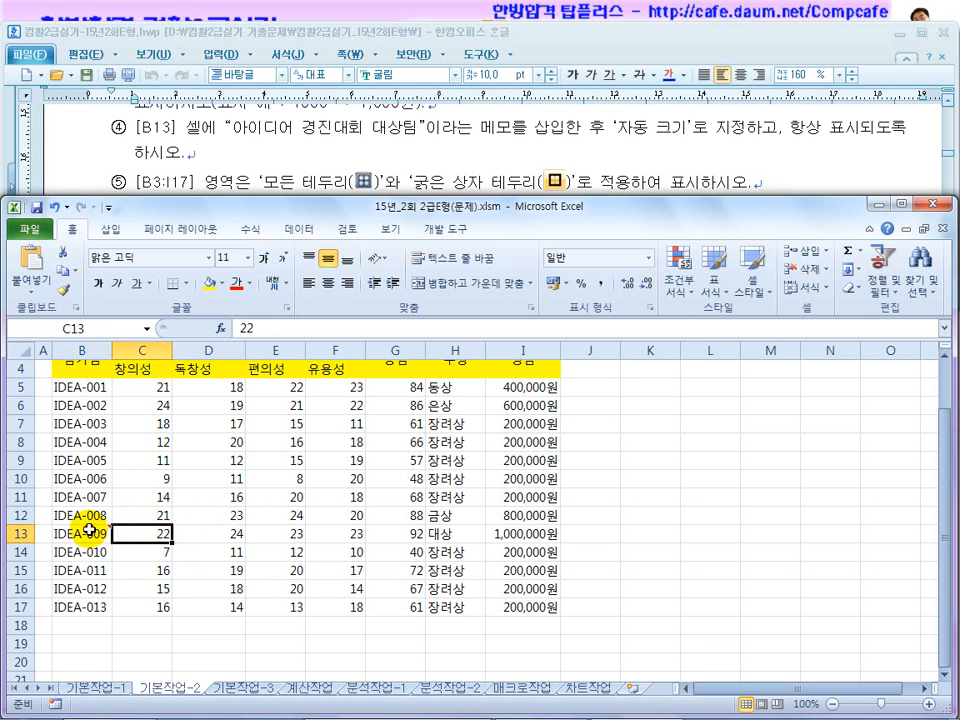
pyautogui.click(89, 531)
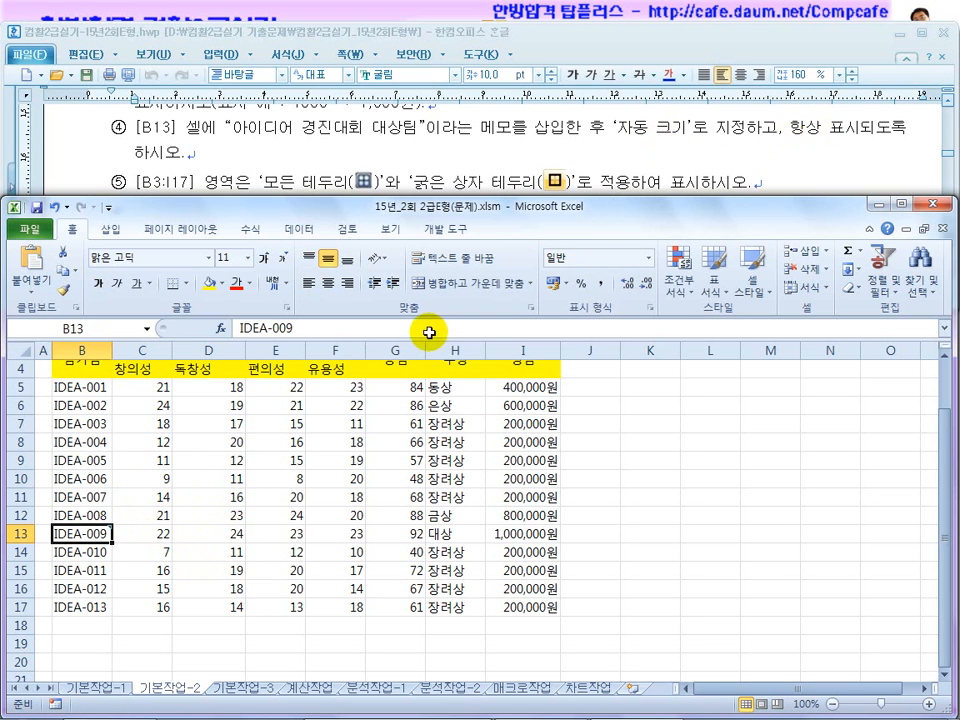
pyautogui.rightClick(100, 536)
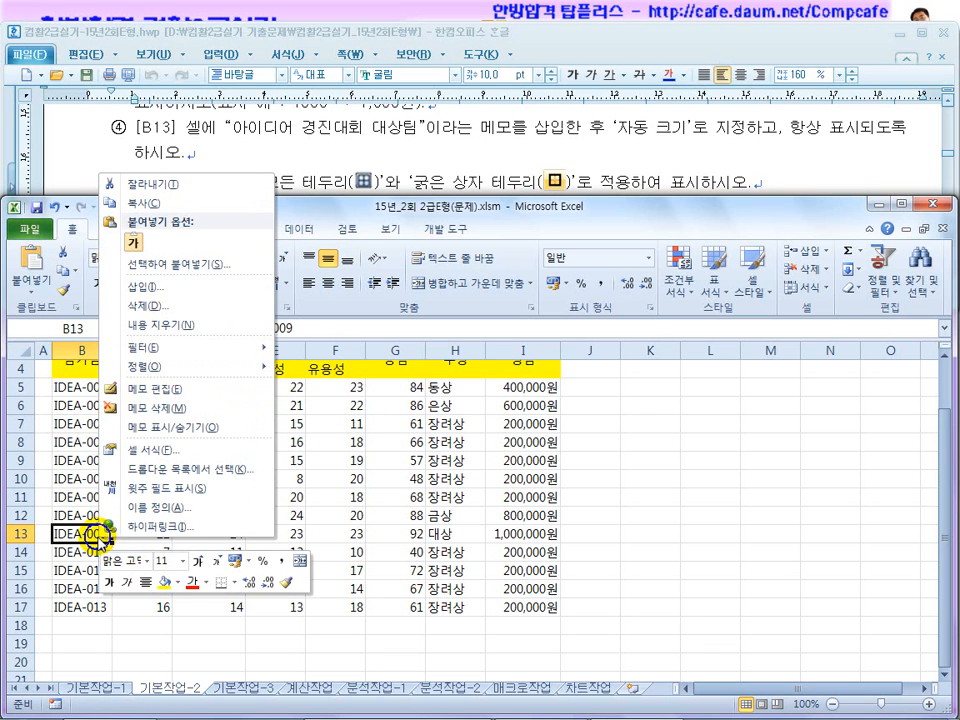
pyautogui.click(155, 392)
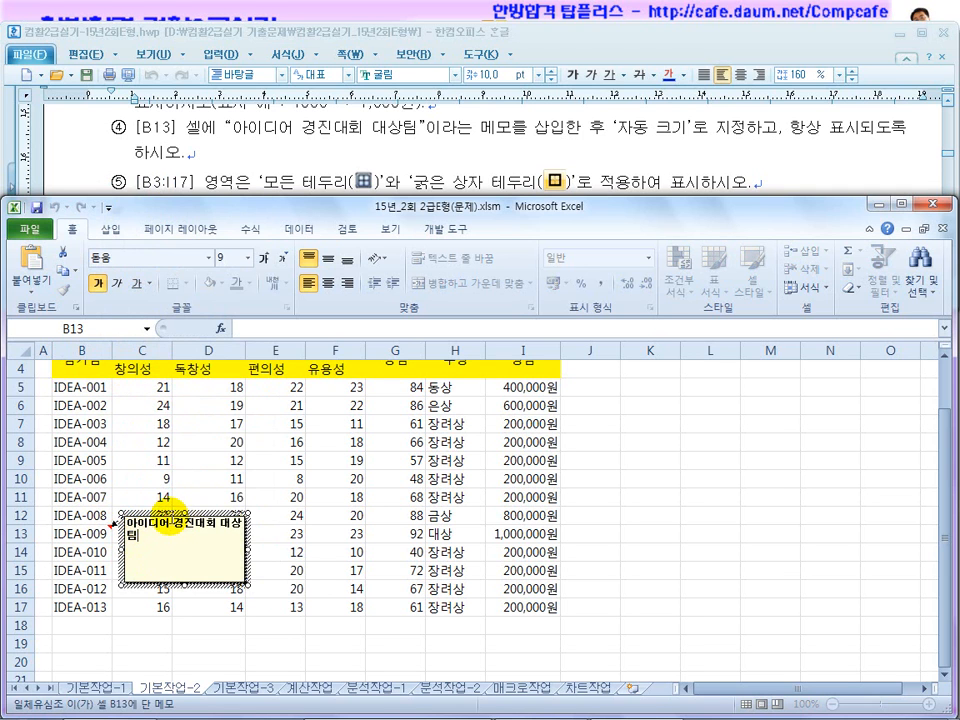
pyautogui.click(170, 515)
pyautogui.rightClick(172, 518)
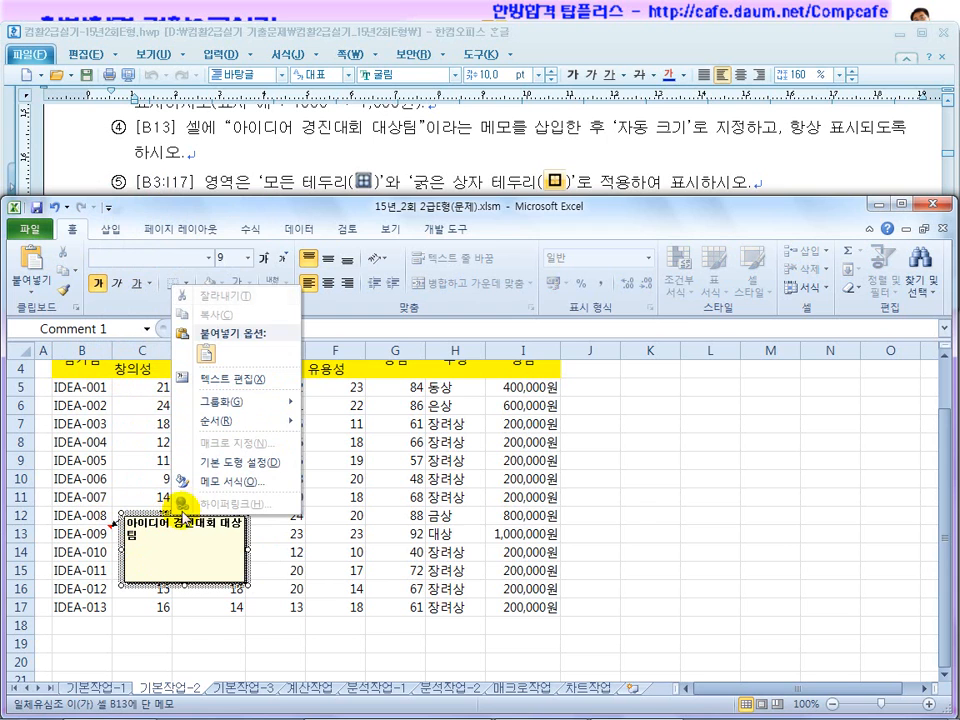
pyautogui.click(225, 481)
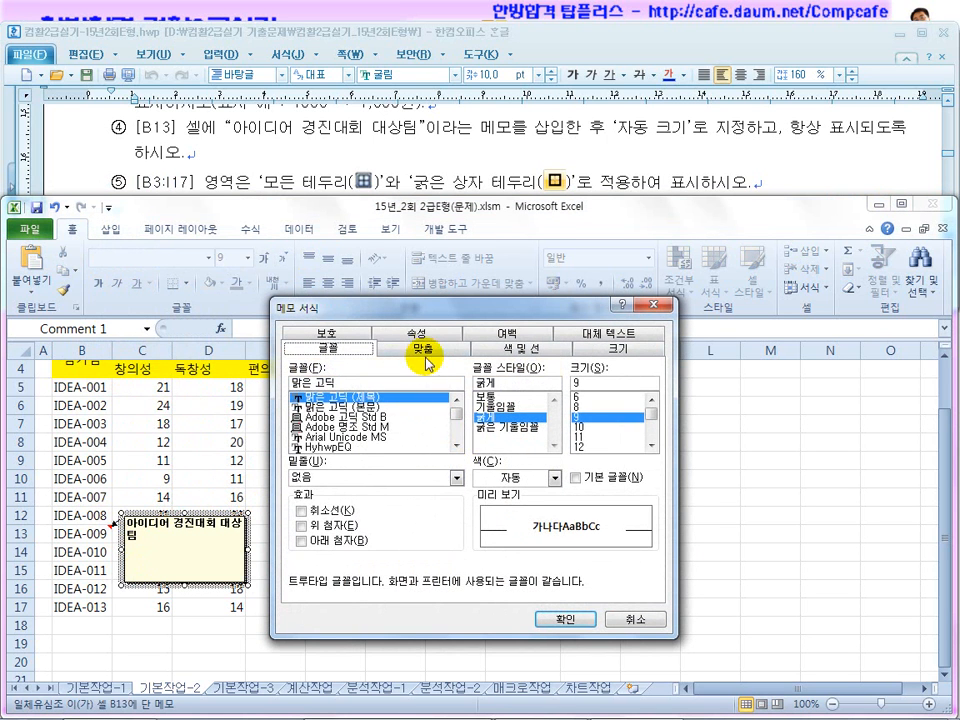
pyautogui.click(422, 350)
pyautogui.click(318, 428)
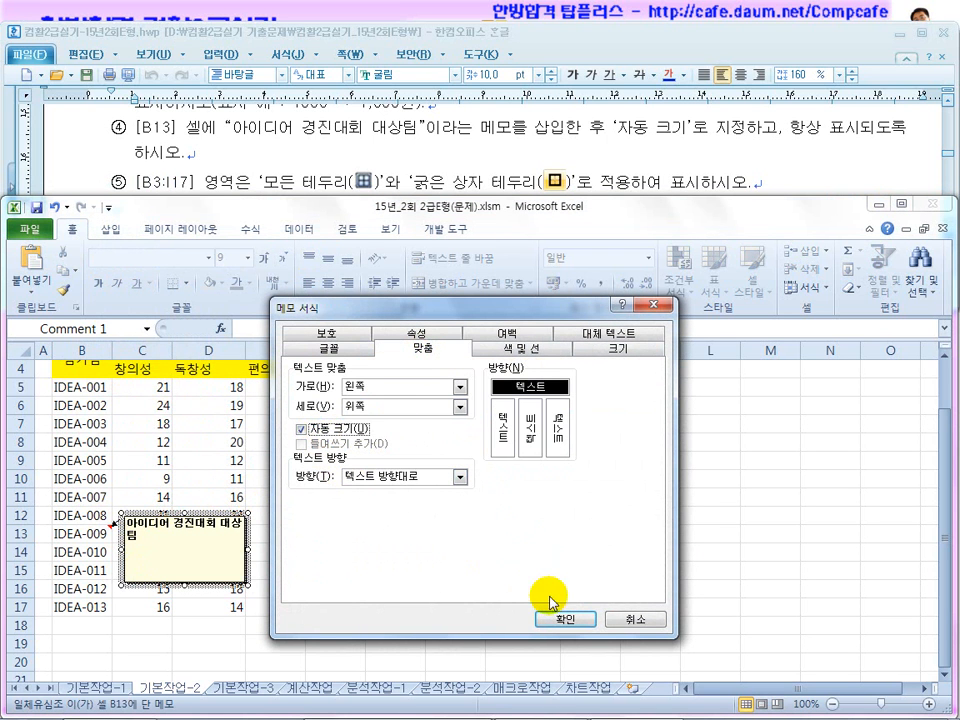
pyautogui.click(560, 618)
# Make the comment on cell B13 permanently visible on the sheet
pyautogui.click(352, 552)
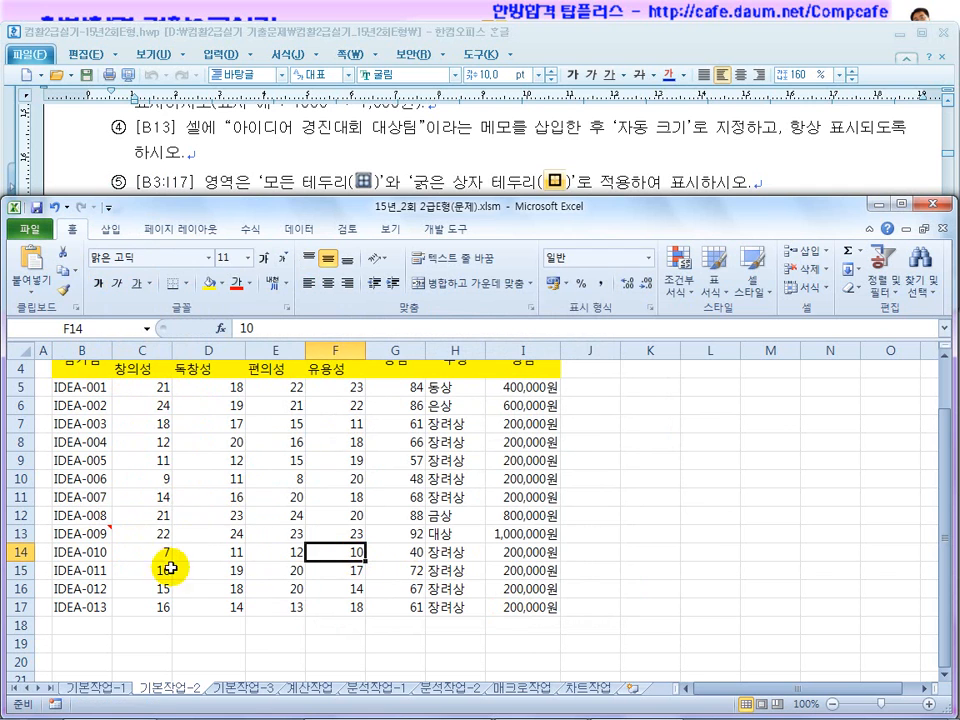
pyautogui.click(102, 532)
pyautogui.rightClick(103, 531)
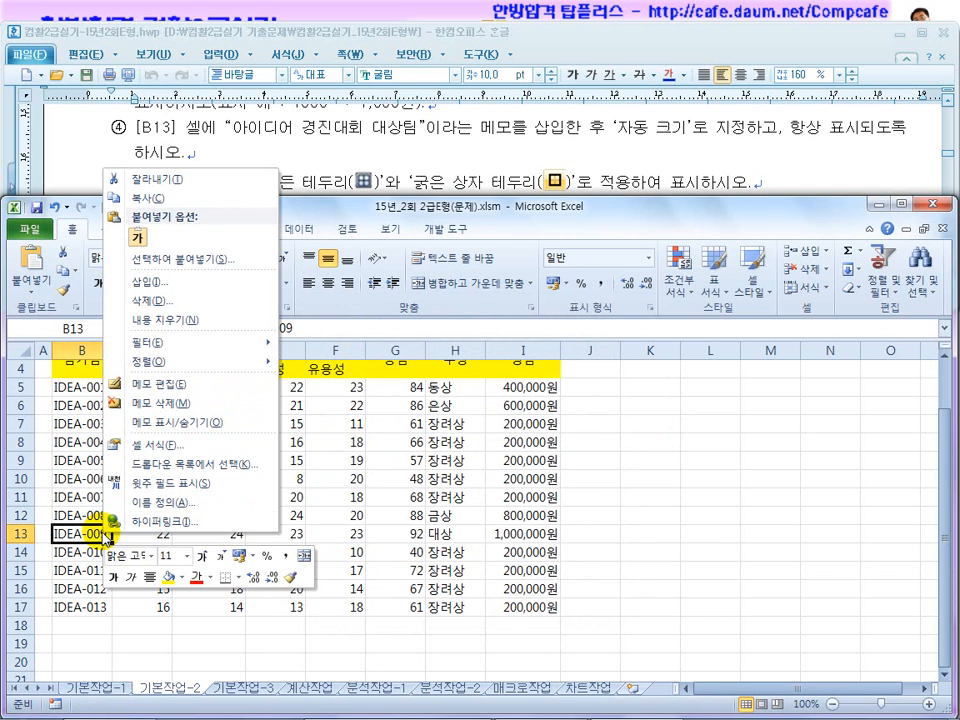
pyautogui.click(155, 424)
pyautogui.click(275, 515)
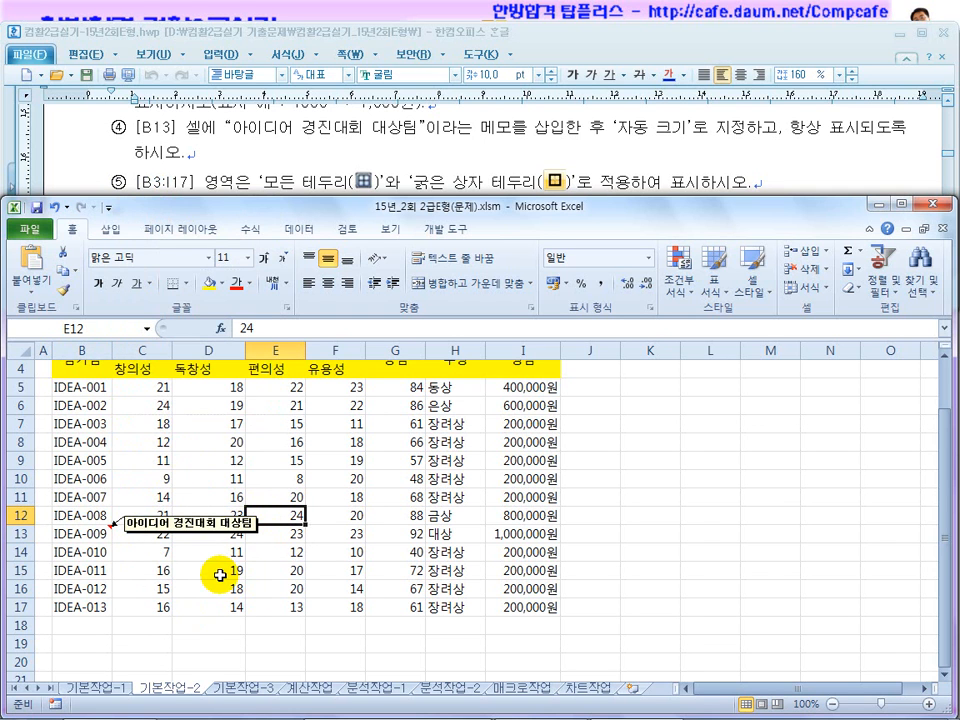
# Apply all borders to the table range B3:I17 and add a thick box border around it
pyautogui.scroll(1, 290, 500)
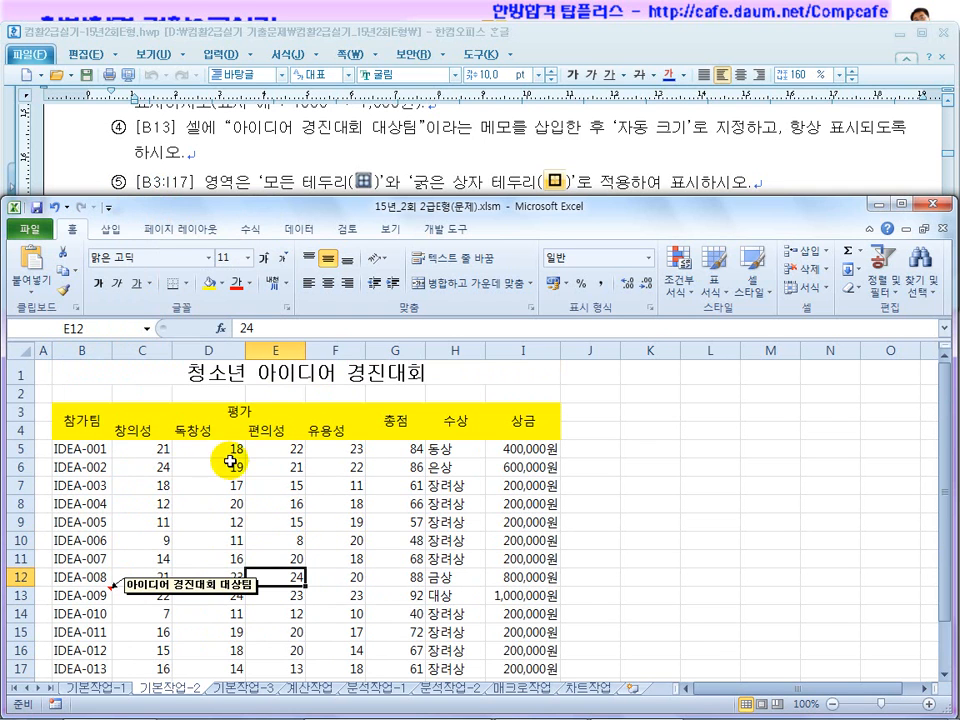
pyautogui.moveTo(100, 422); pyautogui.dragTo(500, 598)
pyautogui.scroll(-1, 500, 598)
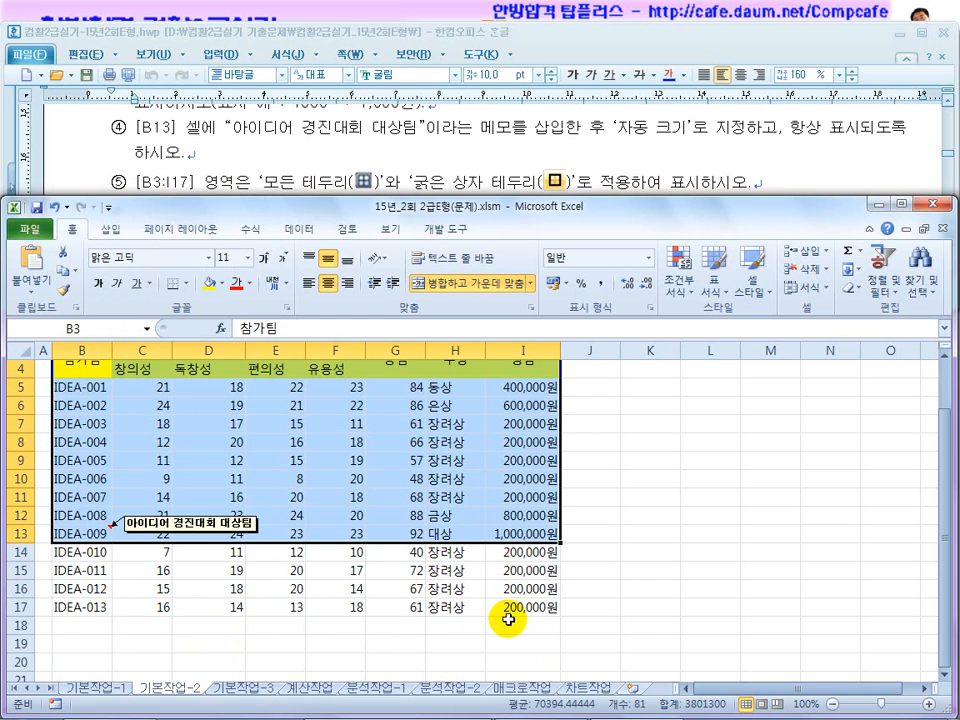
pyautogui.keyDown('shift'); pyautogui.click(523, 612); pyautogui.keyUp('shift')
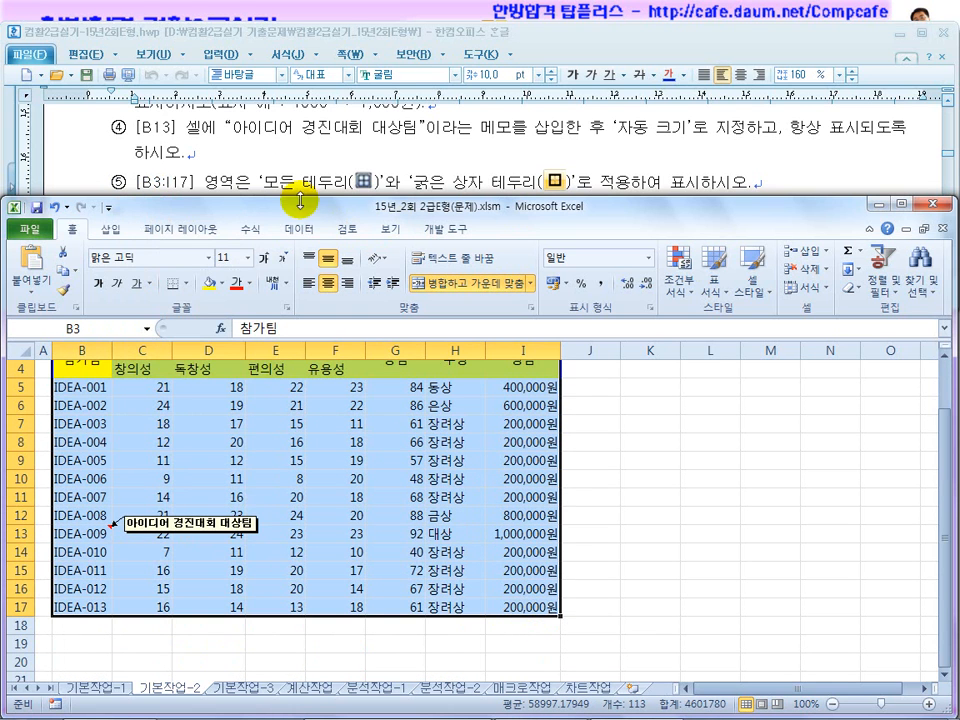
pyautogui.click(186, 283)
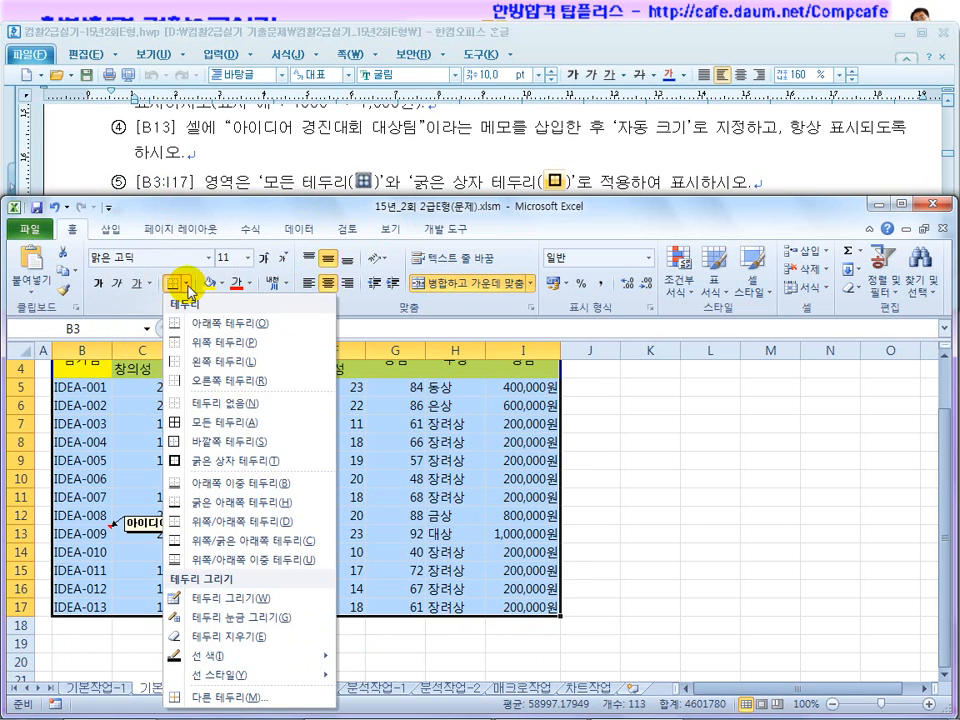
pyautogui.click(185, 421)
pyautogui.scroll(1, 249, 407)
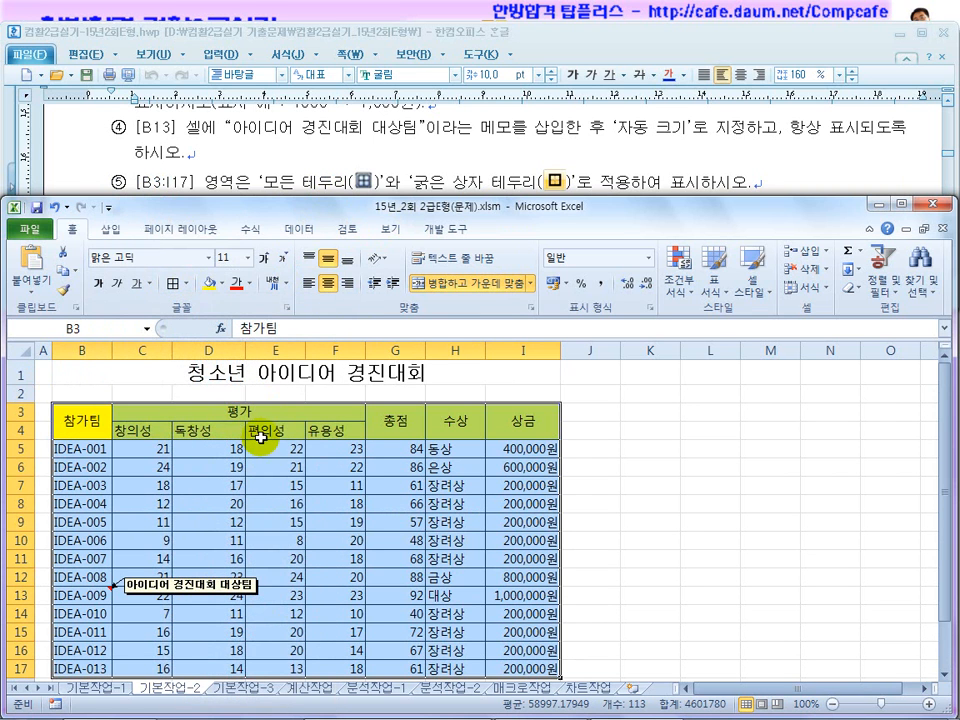
pyautogui.click(186, 283)
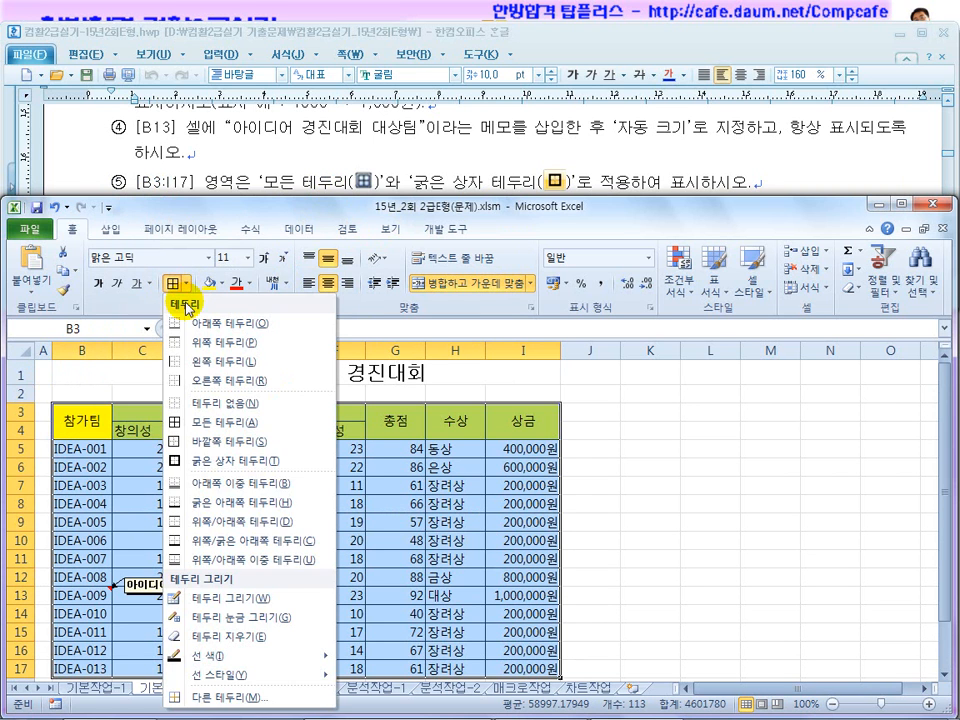
pyautogui.click(218, 462)
pyautogui.click(261, 499)
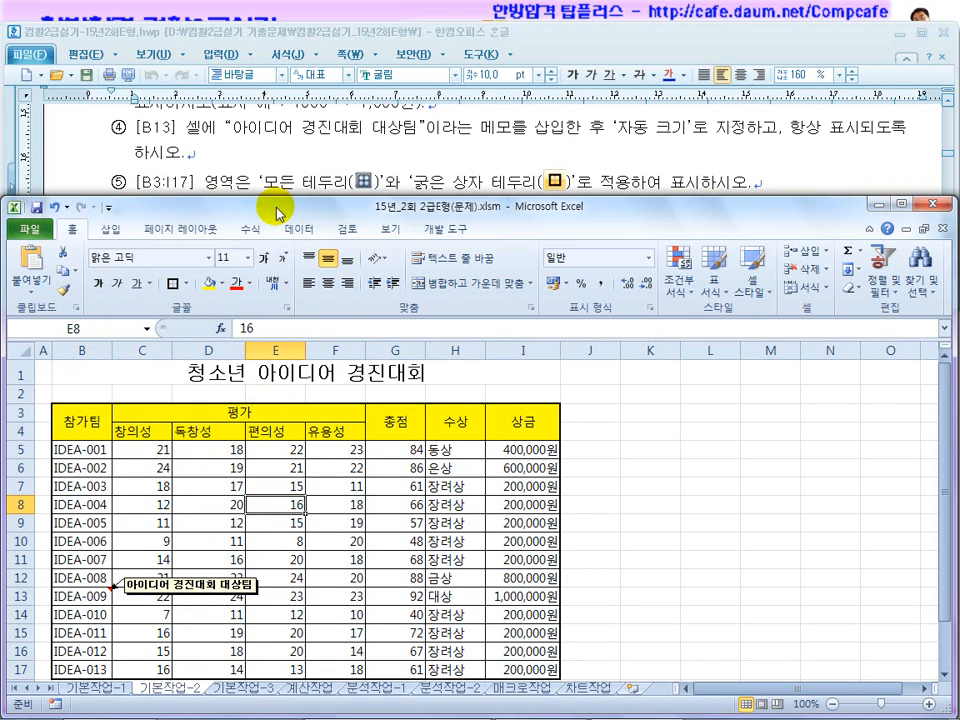
# Bring the third task's instructions into view in the Hancom Hangul document and open the 기본작업-3 sheet in Excel
pyautogui.click(273, 154)
pyautogui.scroll(-3, 287, 243)
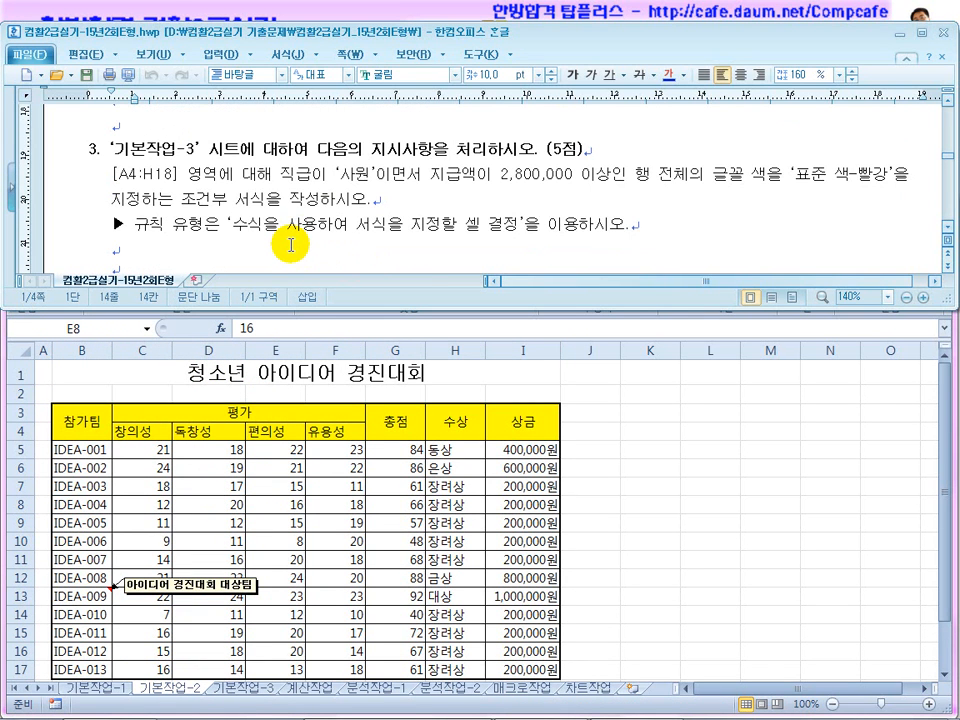
pyautogui.click(328, 511)
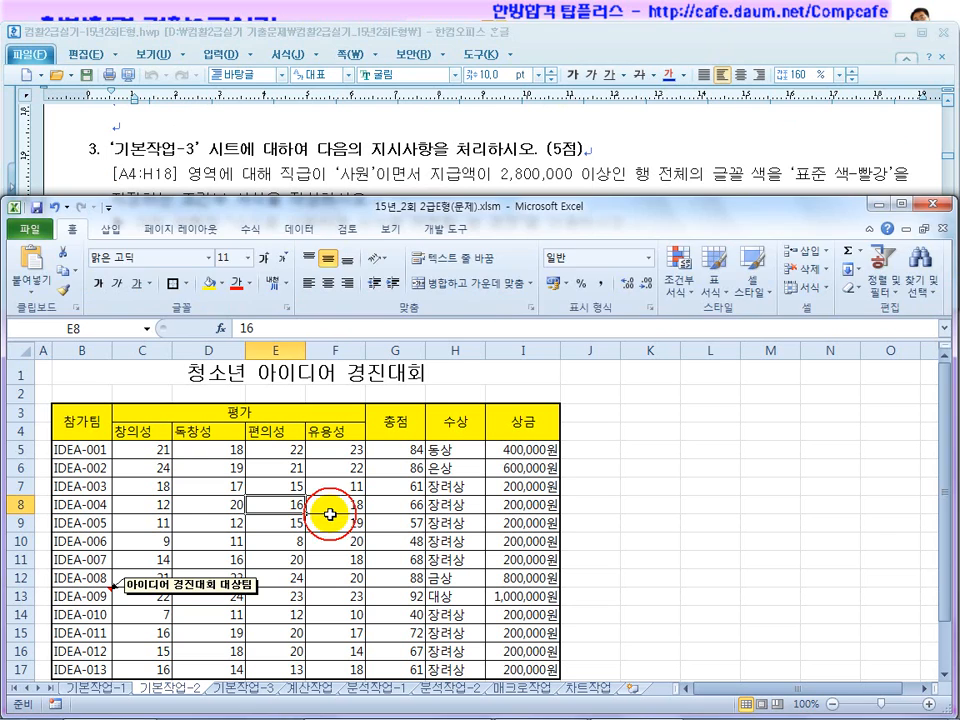
pyautogui.click(336, 176)
pyautogui.scroll(-1, 945, 221)
pyautogui.click(456, 452)
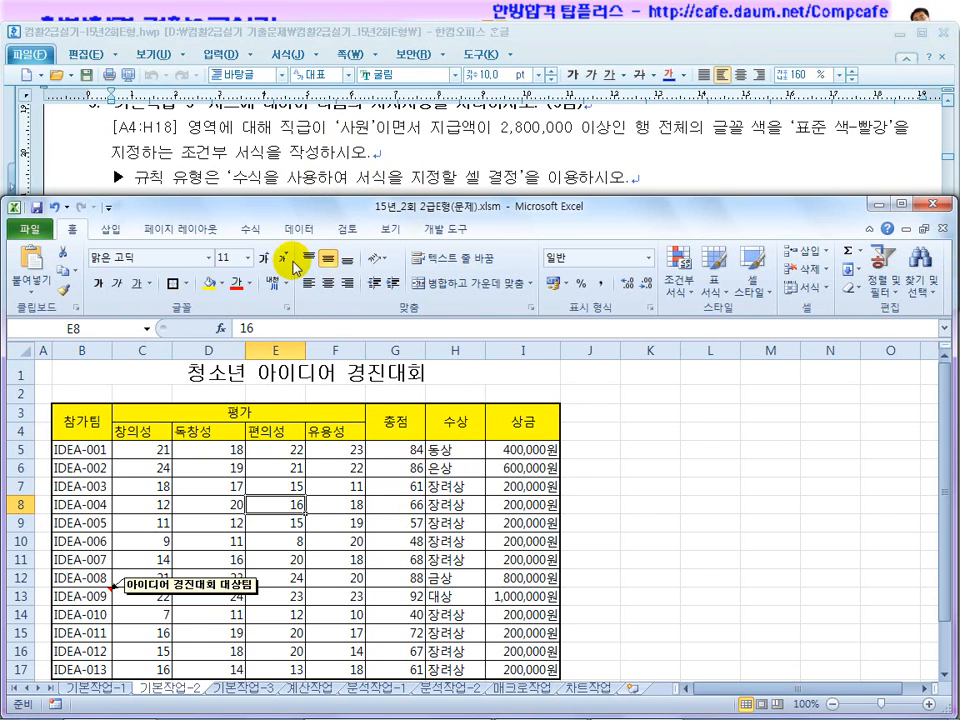
pyautogui.click(248, 687)
pyautogui.click(306, 557)
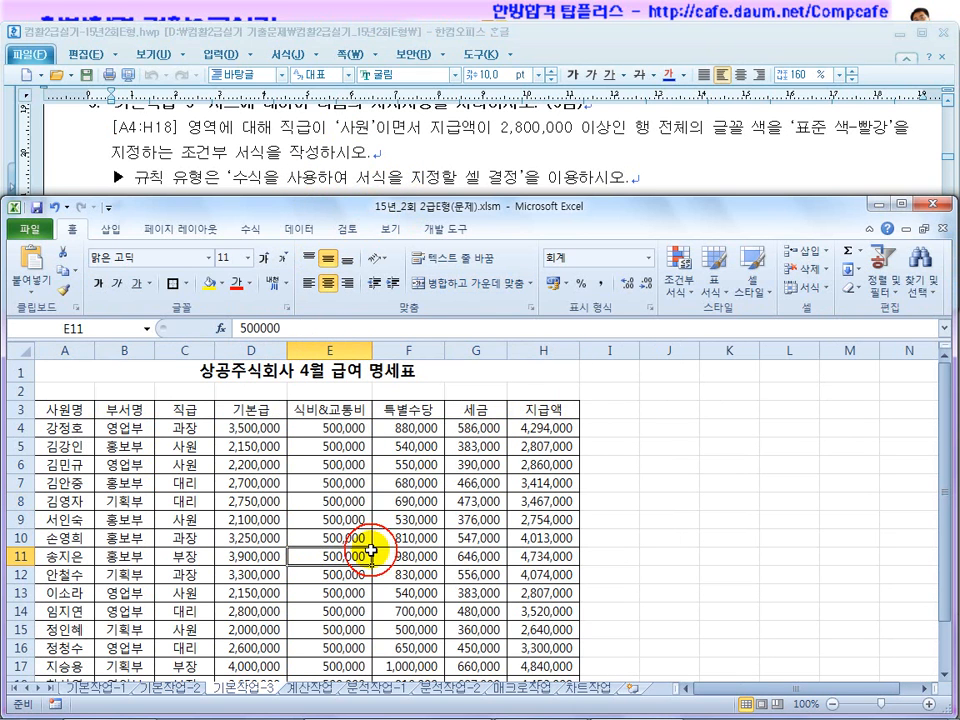
pyautogui.click(322, 489)
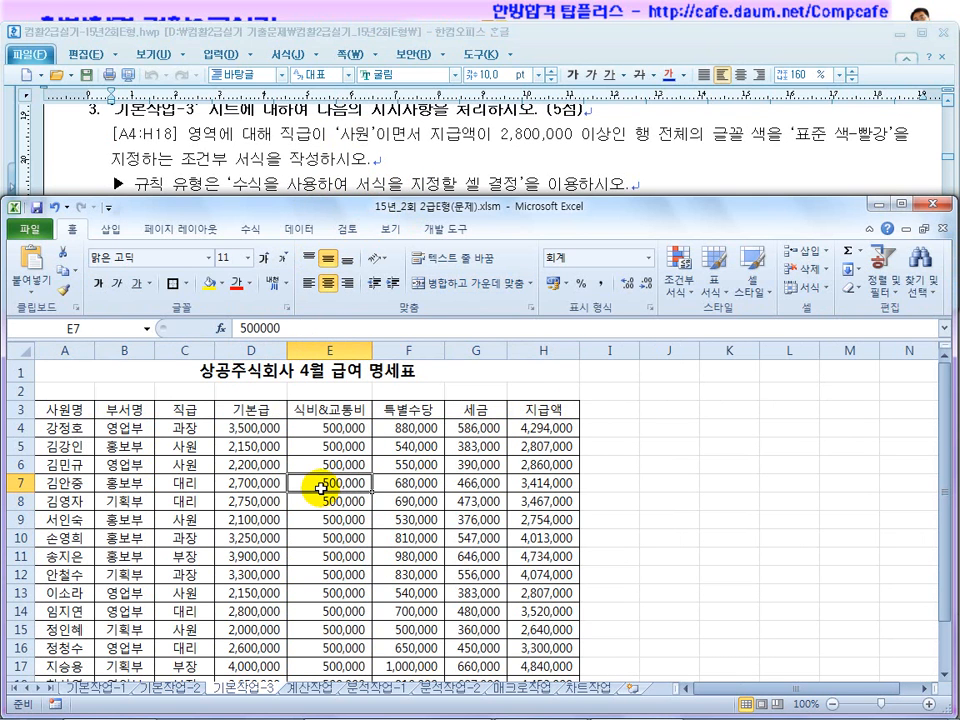
pyautogui.moveTo(65, 409); pyautogui.dragTo(524, 409)
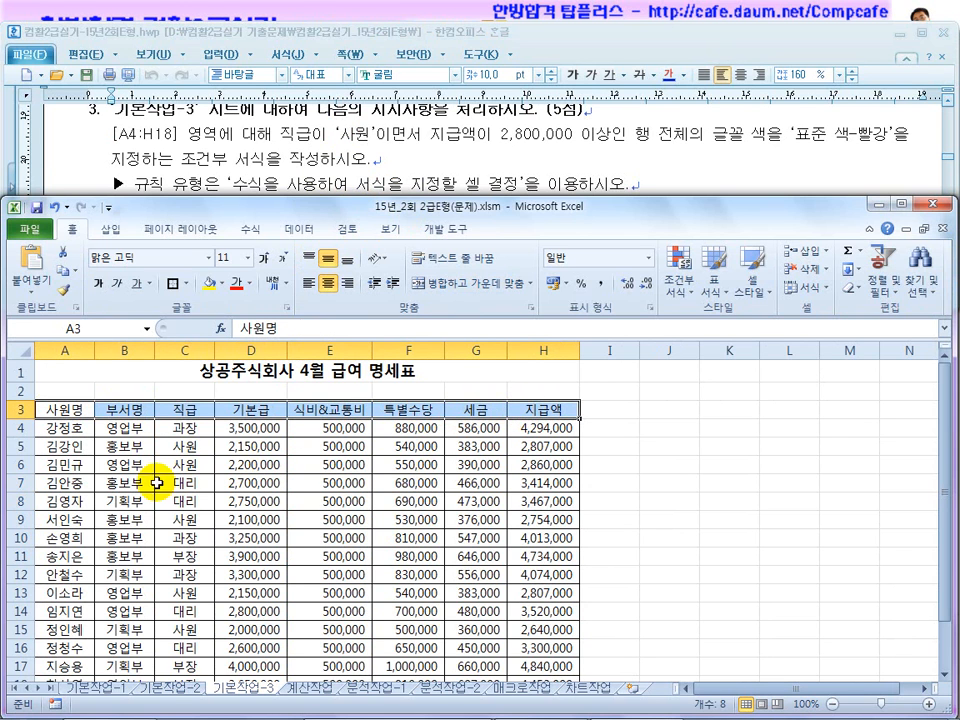
pyautogui.click(62, 430)
pyautogui.click(66, 409)
pyautogui.click(65, 428)
pyautogui.click(66, 409)
pyautogui.click(65, 428)
pyautogui.moveTo(65, 428); pyautogui.dragTo(527, 572)
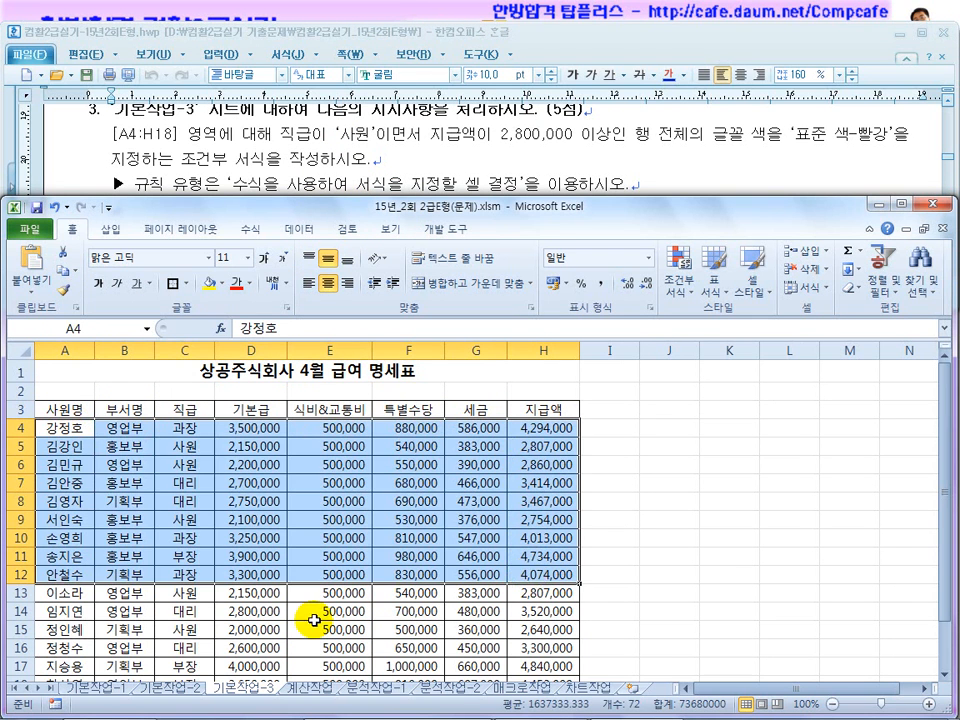
pyautogui.click(315, 614)
pyautogui.click(921, 692)
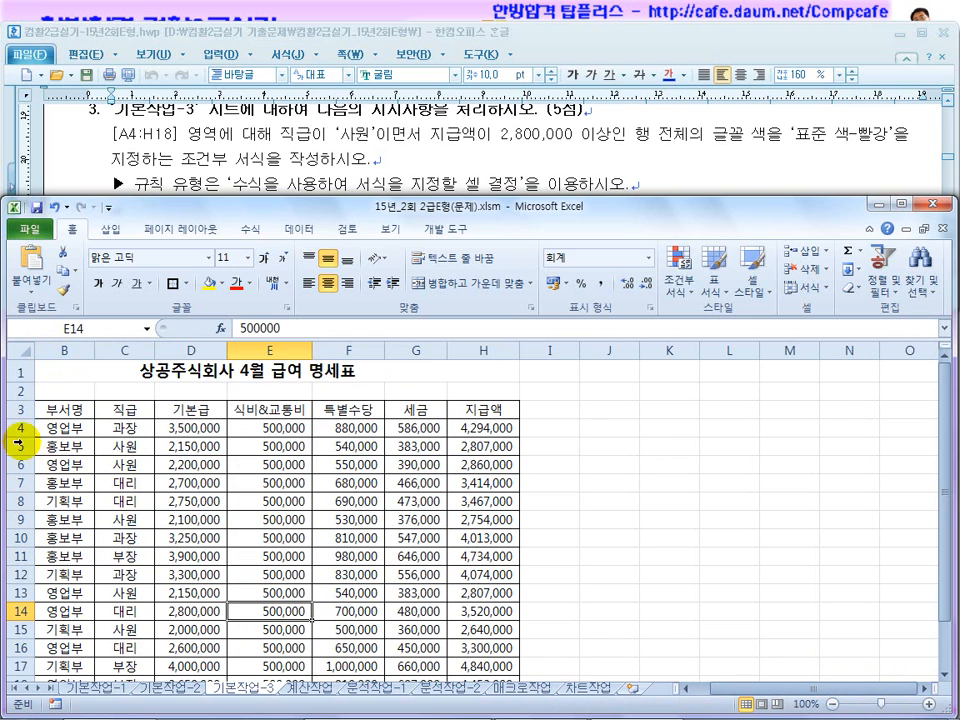
pyautogui.click(688, 690)
pyautogui.click(921, 692)
pyautogui.moveTo(55, 427); pyautogui.dragTo(464, 564)
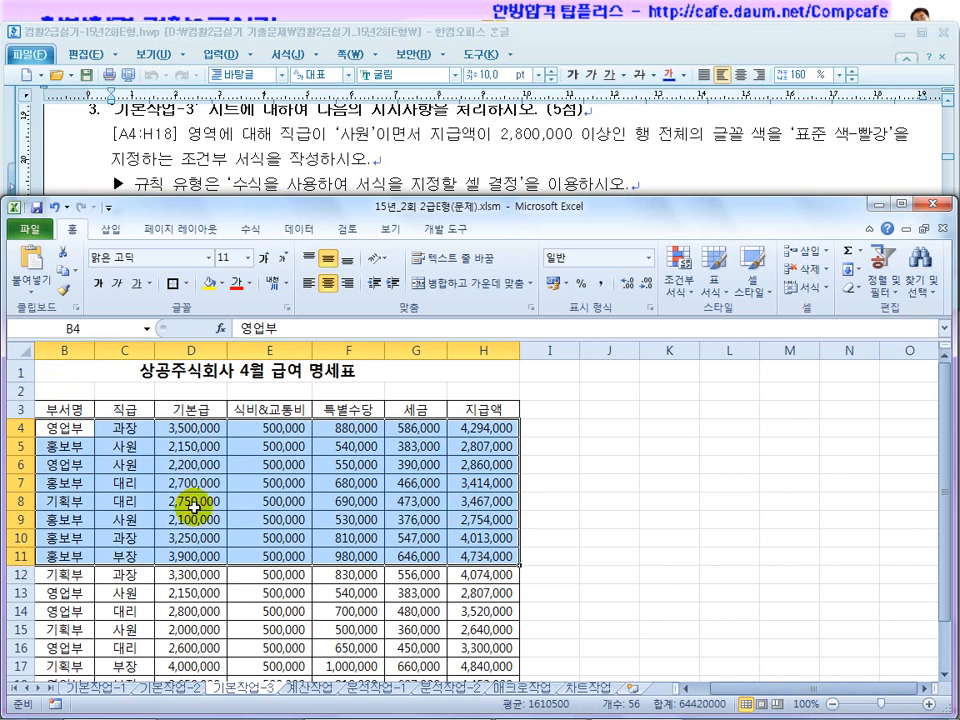
pyautogui.click(683, 690)
# Create a new conditional formatting rule for A4:H18 with the type that uses a formula to determine which cells to format
pyautogui.moveTo(57, 430); pyautogui.dragTo(500, 591)
pyautogui.scroll(-2, 420, 617)
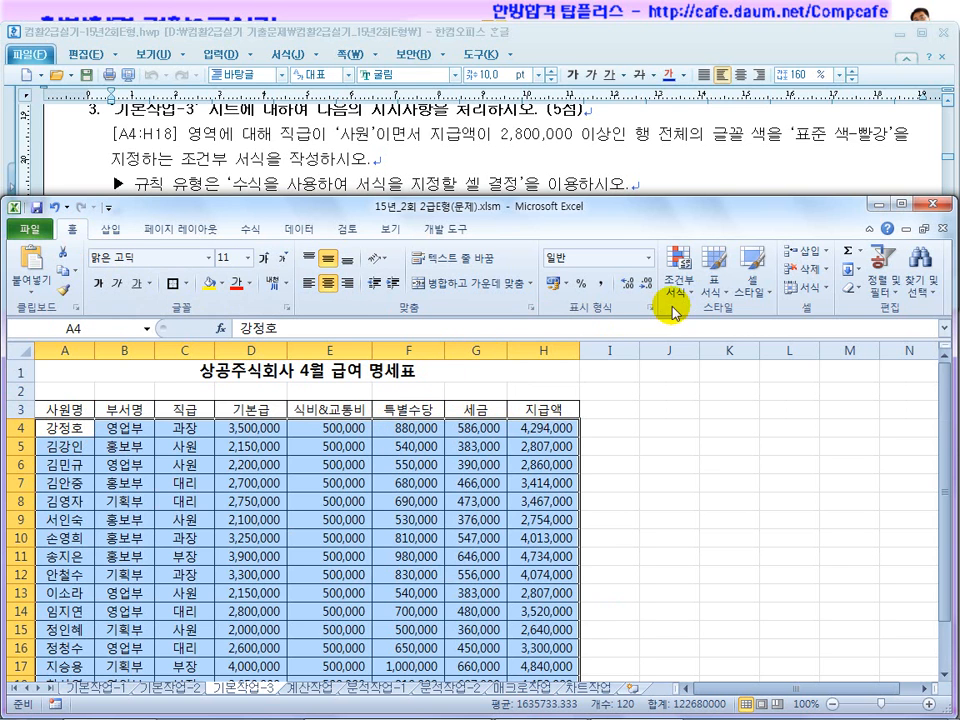
pyautogui.click(679, 272)
pyautogui.click(700, 498)
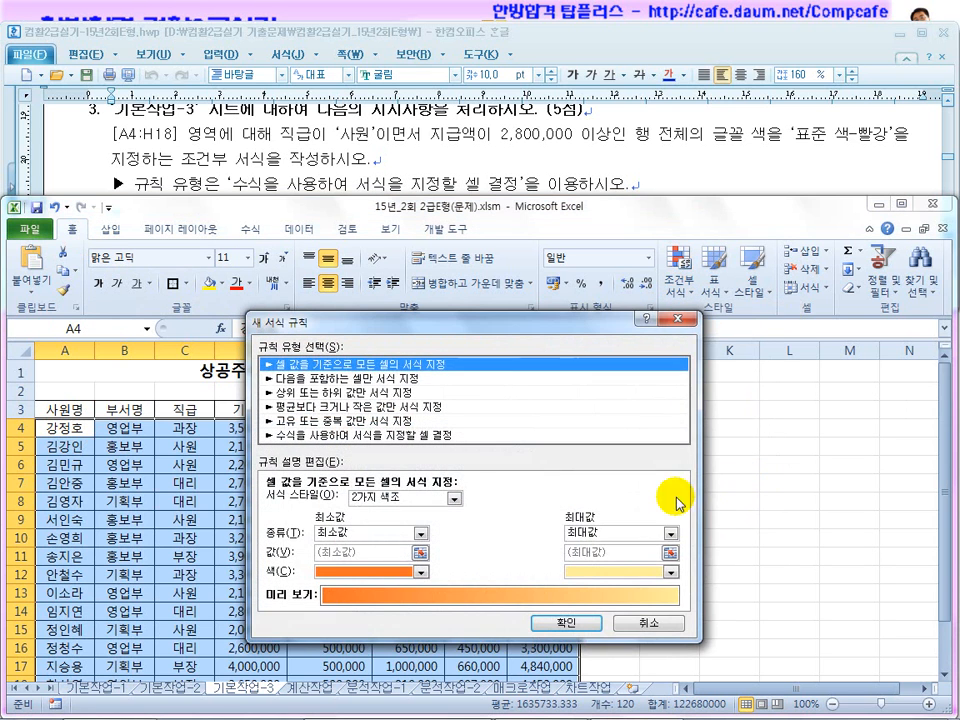
pyautogui.click(345, 437)
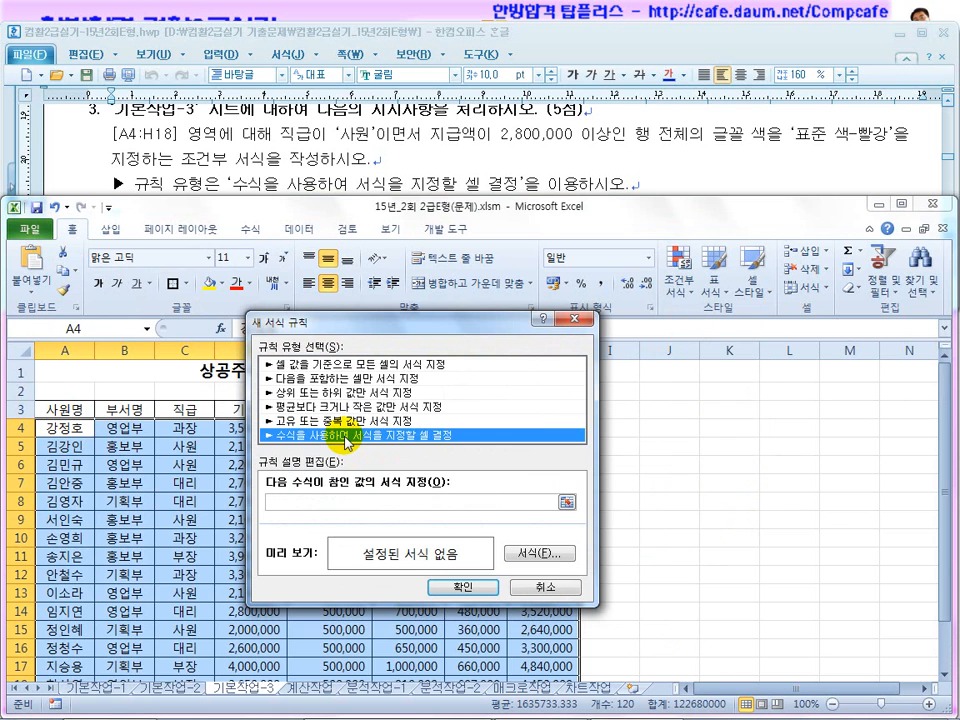
# Enter =and($C4="사원",$H4>=2800000) as the rule's formula
pyautogui.click(327, 500)
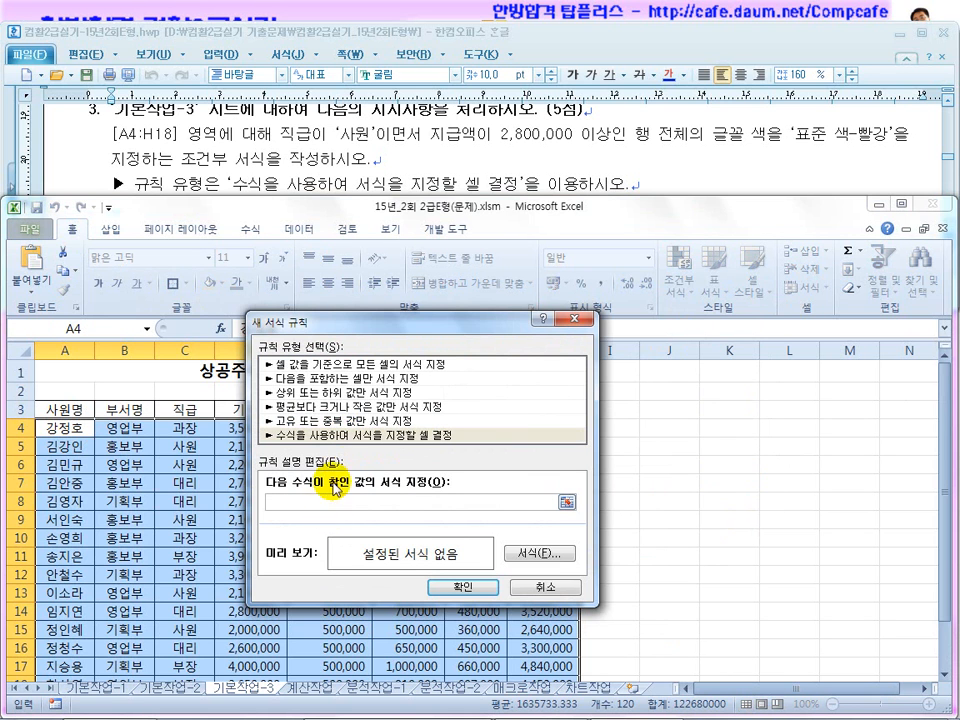
pyautogui.moveTo(316, 323); pyautogui.dragTo(205, 460)
pyautogui.click(193, 432)
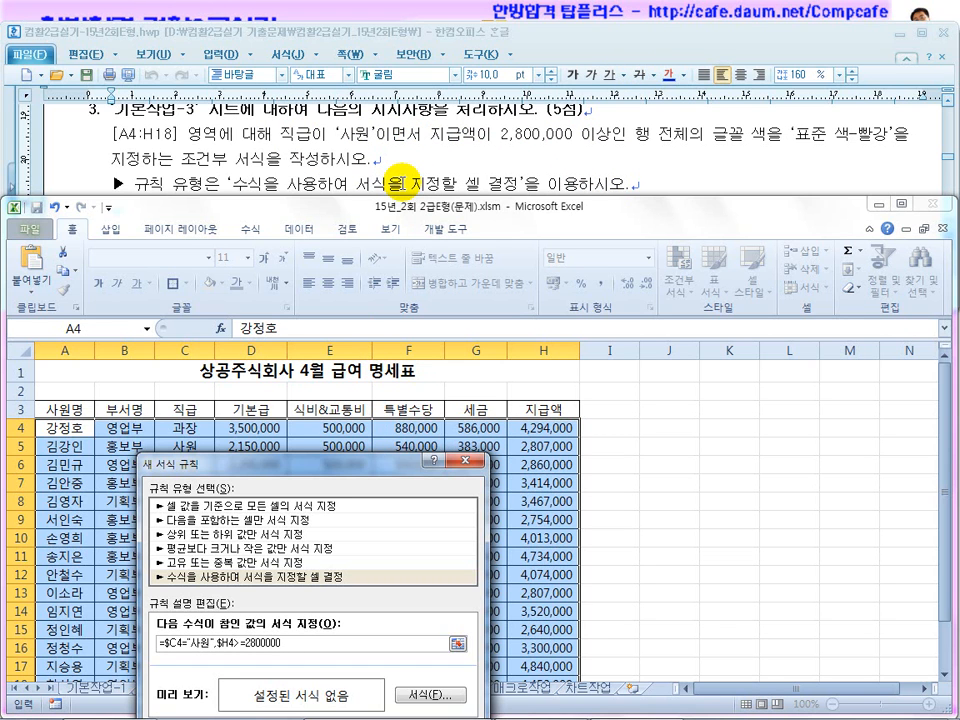
pyautogui.moveTo(349, 466); pyautogui.dragTo(497, 286)
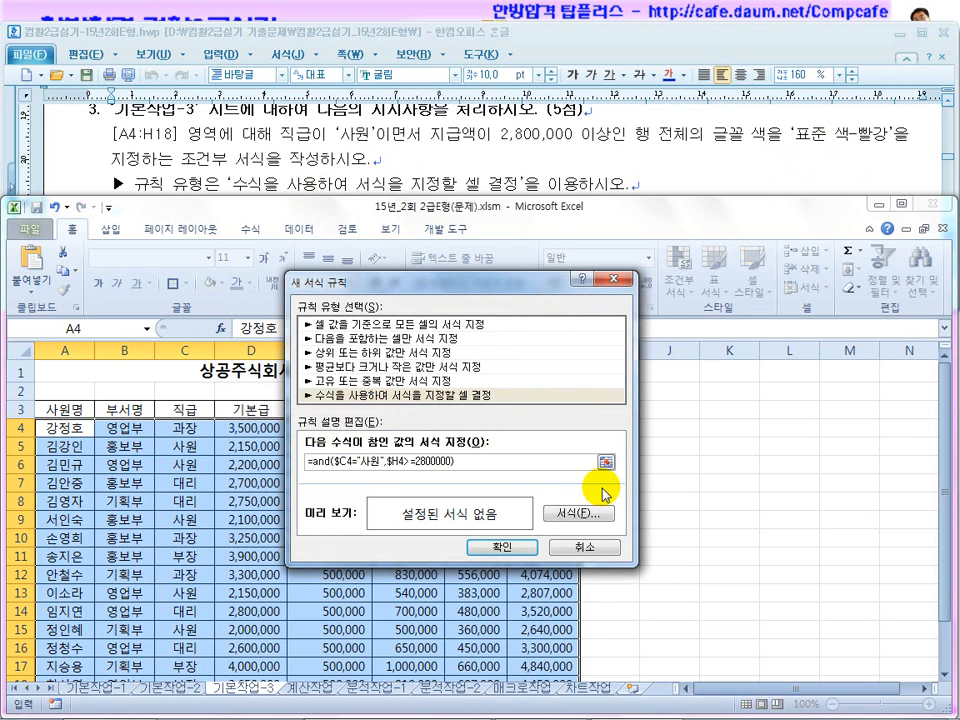
# Set the rule's font colour to the standard red and apply the conditional formatting rule to A4:H18
pyautogui.click(591, 517)
pyautogui.click(545, 440)
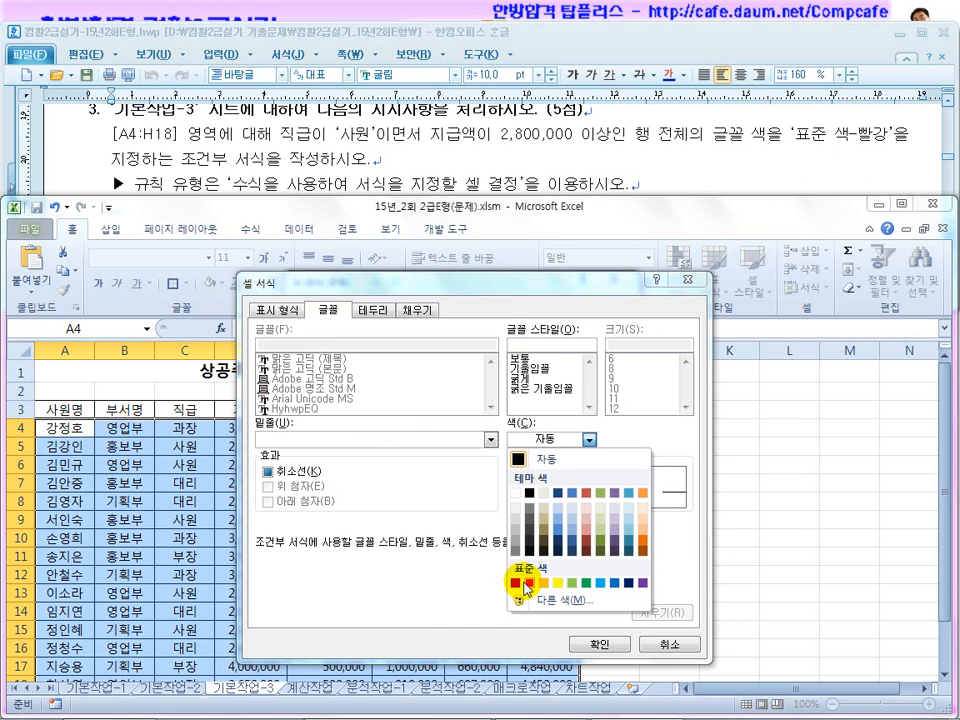
pyautogui.click(528, 584)
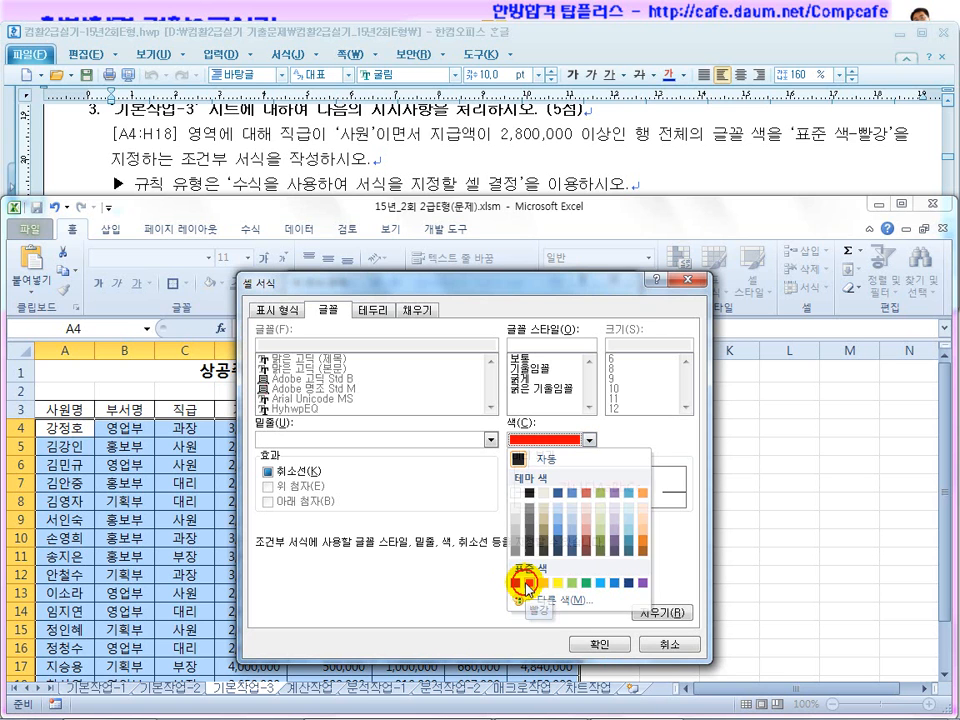
pyautogui.click(590, 640)
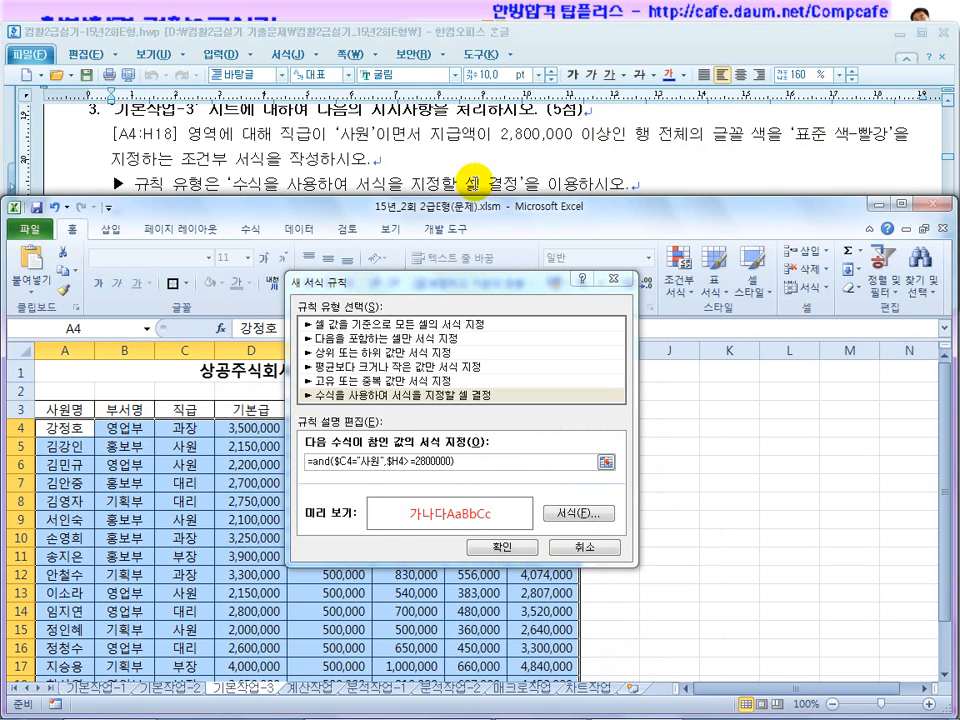
pyautogui.click(500, 547)
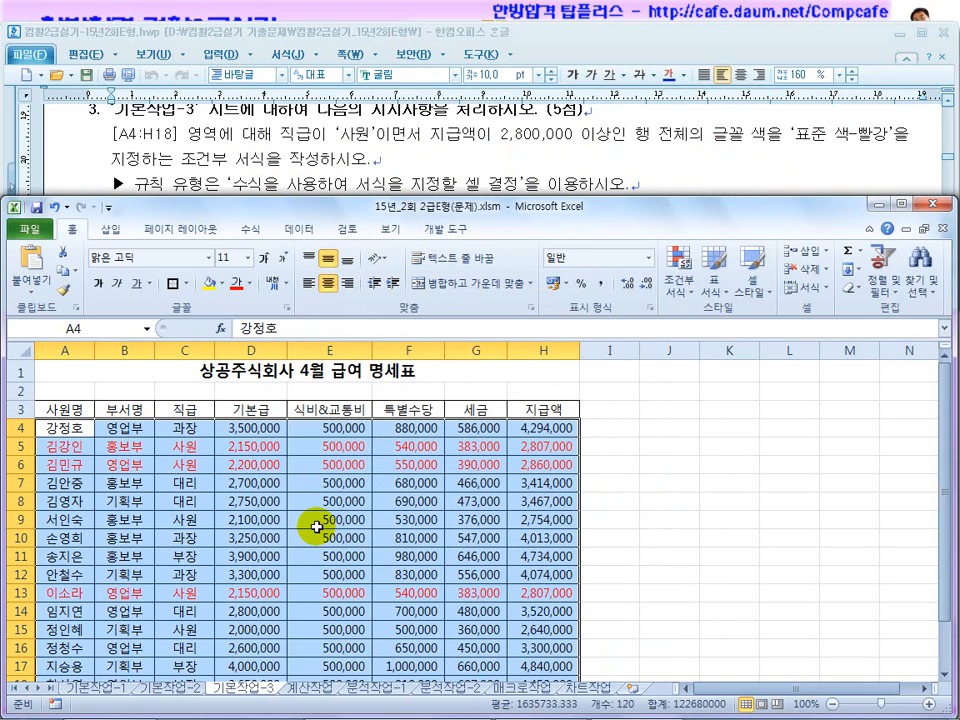
# Check the 직급 and 지급액 values of the red rows and of the uncoloured 사원 rows against the rule's conditions
pyautogui.moveTo(199, 446); pyautogui.dragTo(204, 468)
pyautogui.moveTo(543, 446); pyautogui.dragTo(543, 465)
pyautogui.click(205, 600)
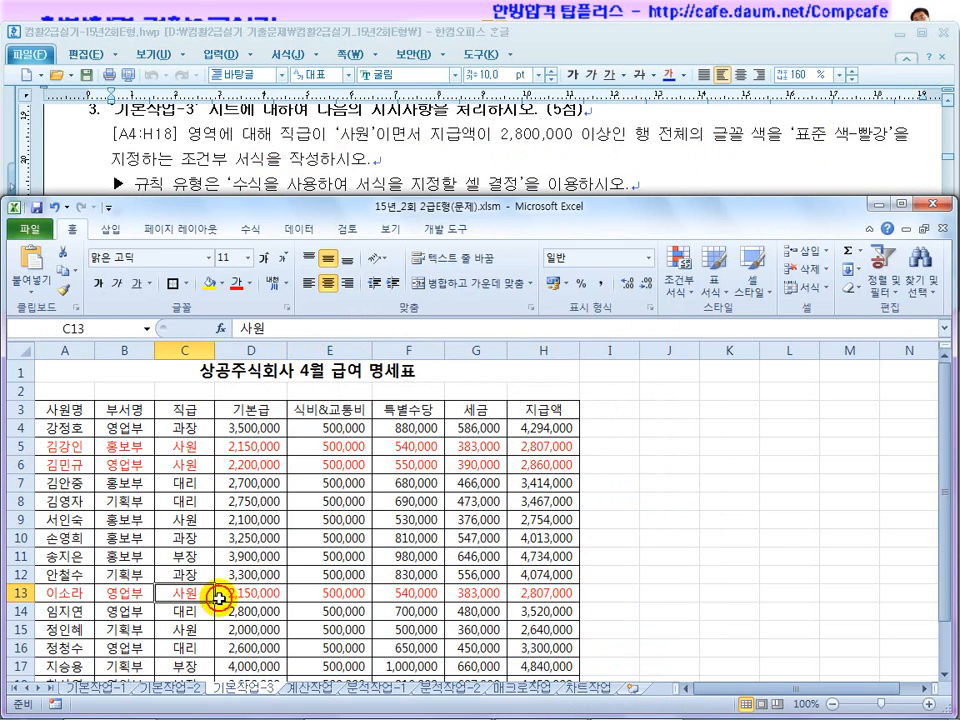
pyautogui.click(543, 592)
pyautogui.scroll(-1, 420, 580)
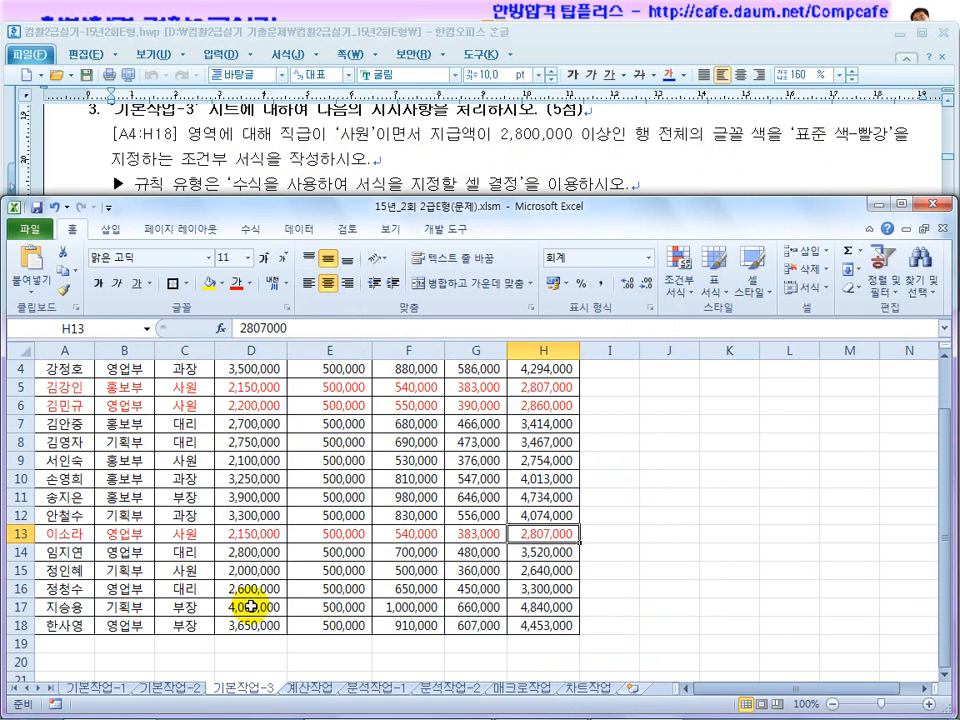
pyautogui.moveTo(186, 570); pyautogui.dragTo(536, 570)
pyautogui.moveTo(185, 460); pyautogui.dragTo(555, 460)
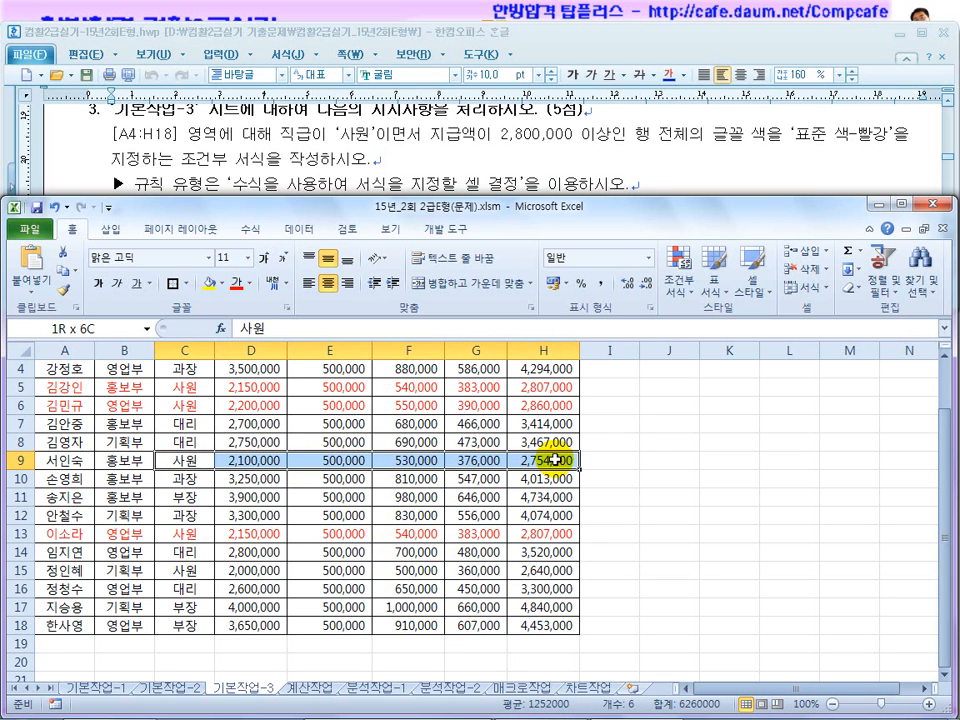
pyautogui.scroll(1, 360, 520)
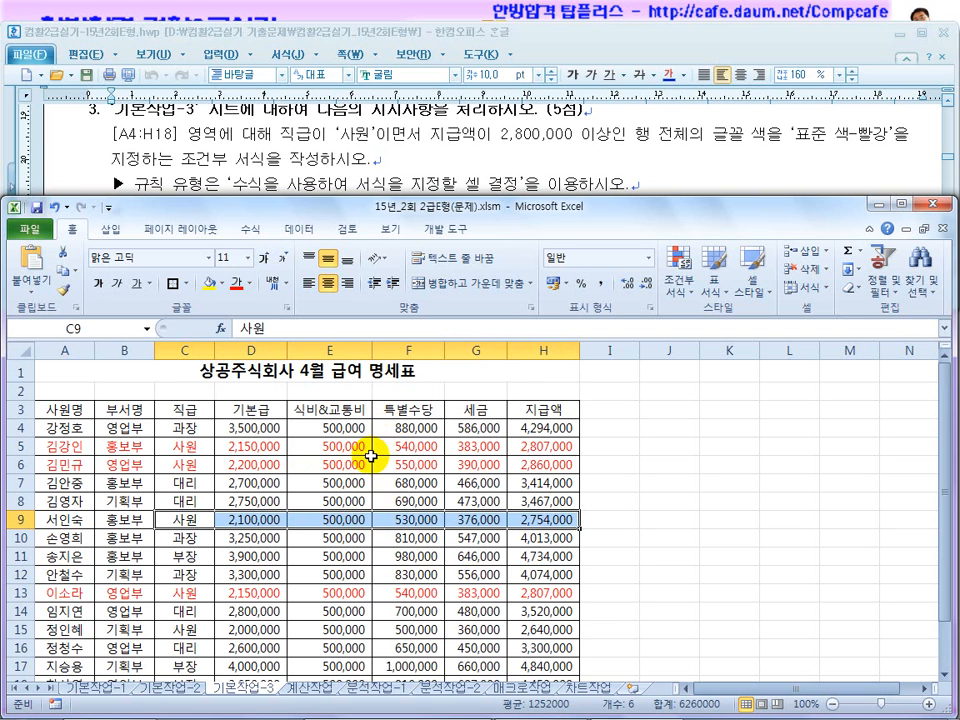
pyautogui.click(630, 463)
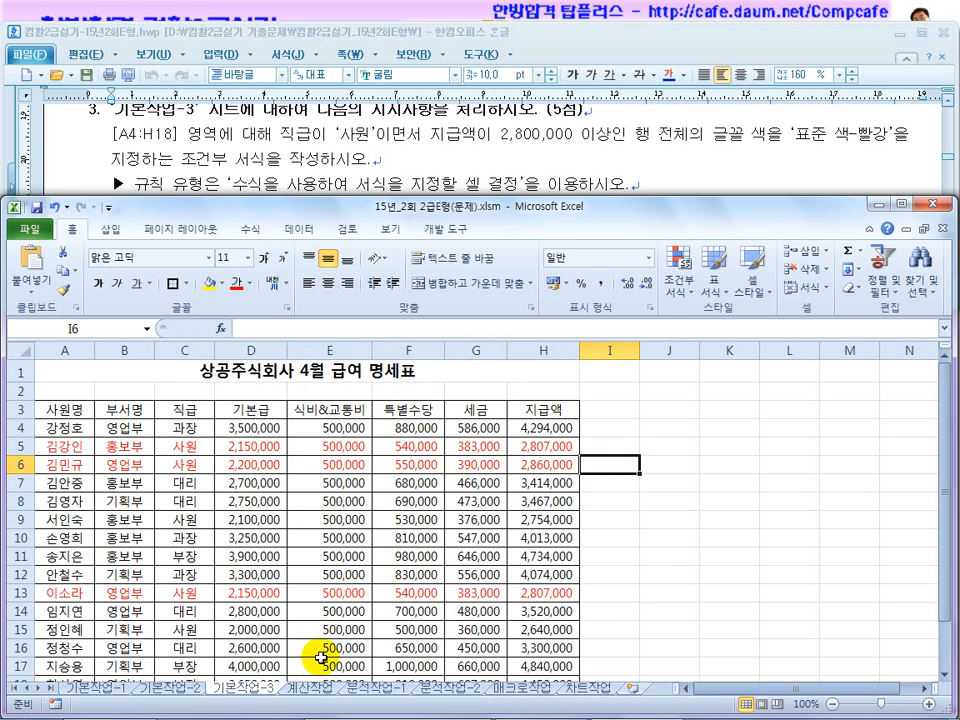
# Bring the 문제3 분석작업 instructions into view in the Hancom Hangul document and open the 분석작업-1 sheet in Excel
pyautogui.click(311, 690)
pyautogui.click(315, 158)
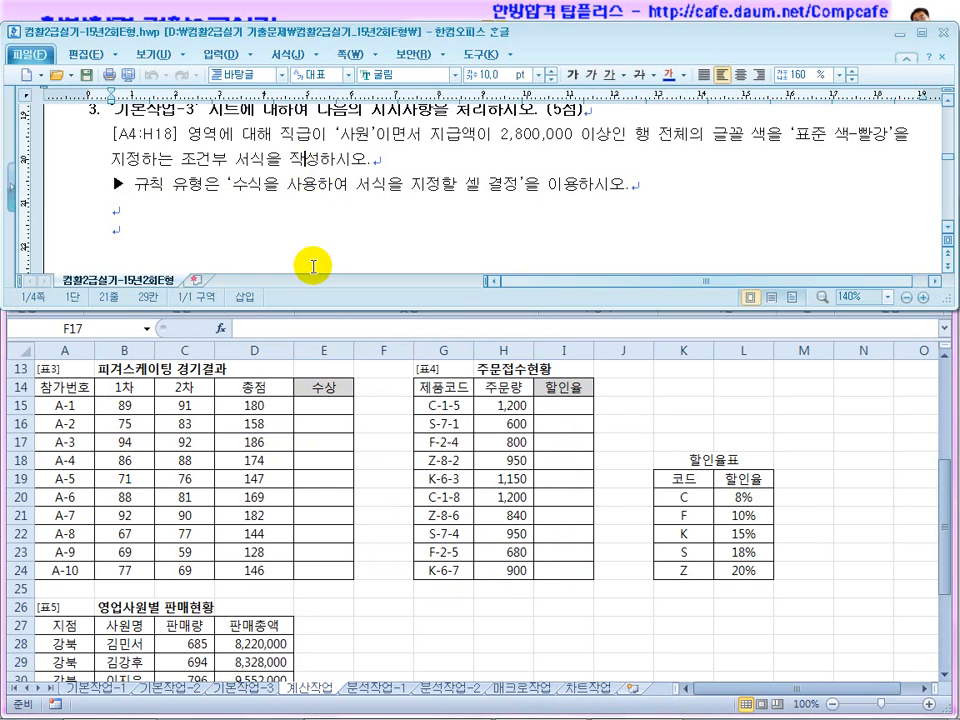
pyautogui.scroll(-15, 313, 266)
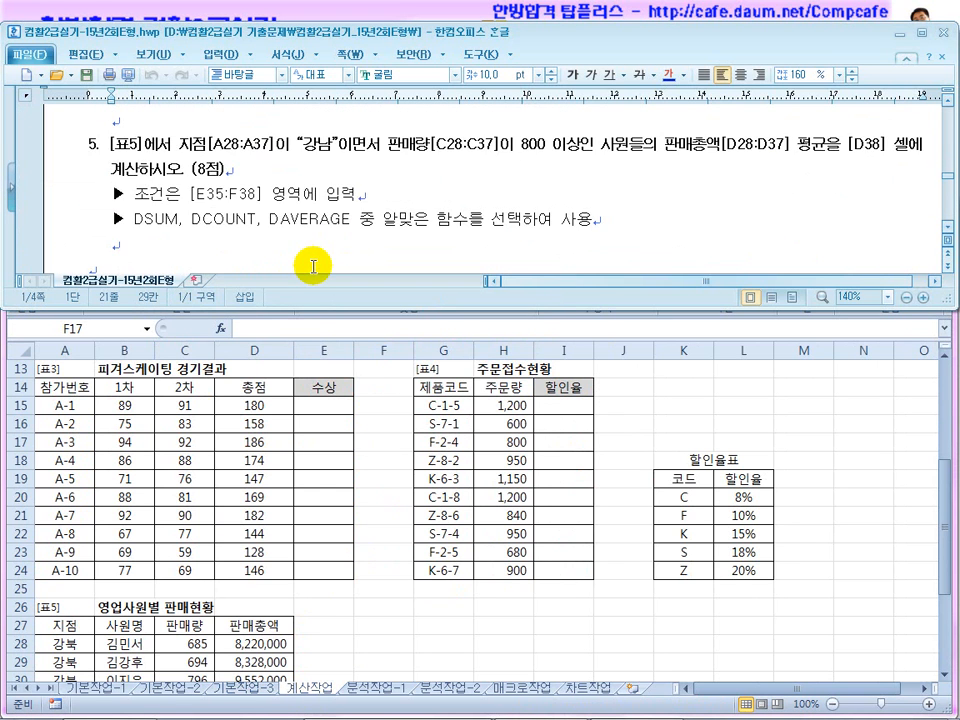
pyautogui.scroll(-3, 313, 266)
pyautogui.scroll(-12, 313, 266)
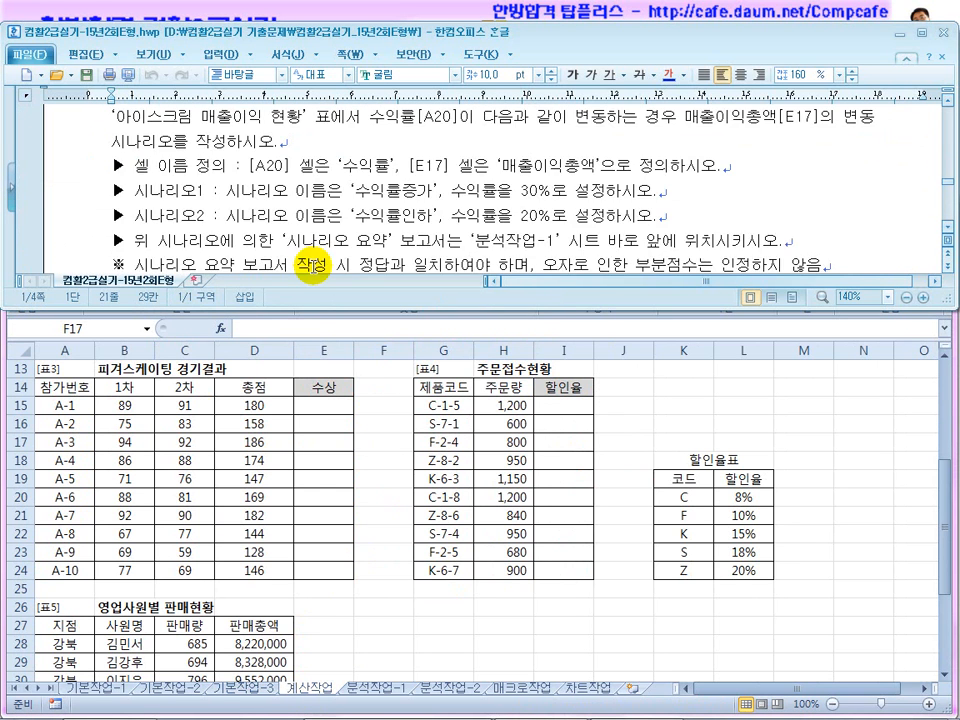
pyautogui.scroll(5, 313, 266)
pyautogui.scroll(2, 314, 266)
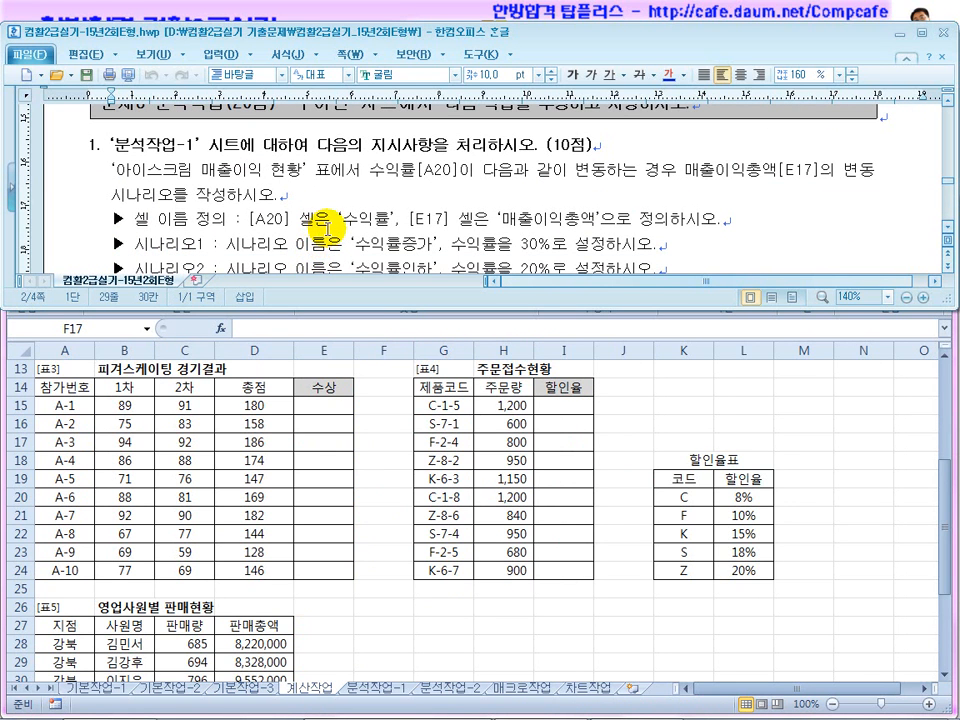
pyautogui.click(383, 692)
pyautogui.click(383, 692)
pyautogui.click(299, 119)
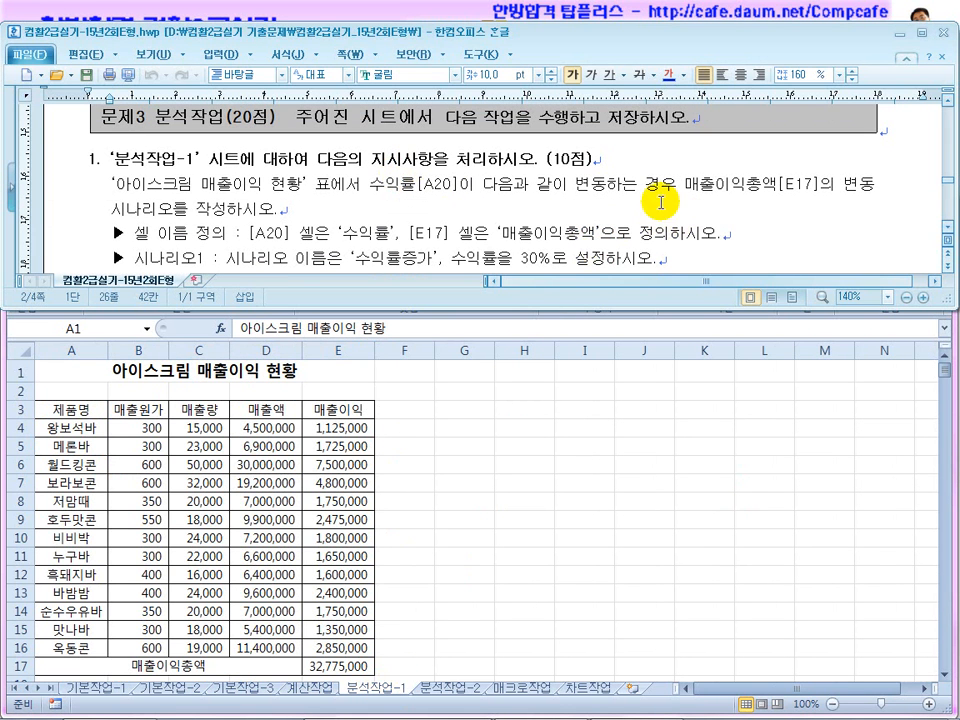
# Examine the scenario task's first paragraph and locate the 수익률 cell A20 and the 매출이익총액 cell E17 on the sheet
pyautogui.moveTo(362, 185); pyautogui.dragTo(700, 186)
pyautogui.click(467, 467)
pyautogui.scroll(-3, 204, 489)
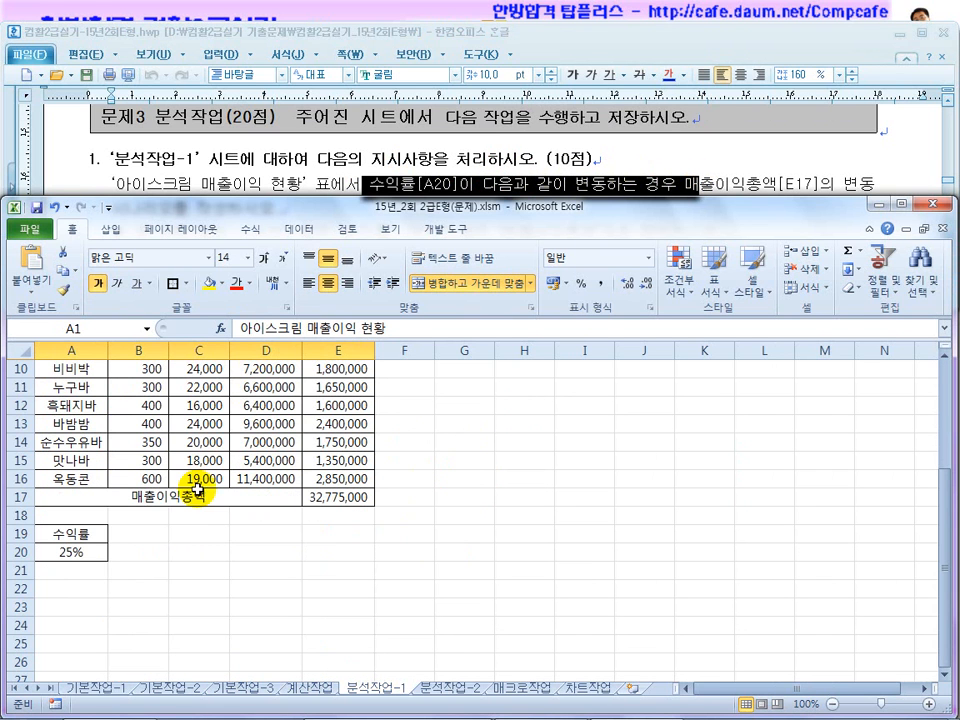
pyautogui.moveTo(76, 535); pyautogui.dragTo(96, 550)
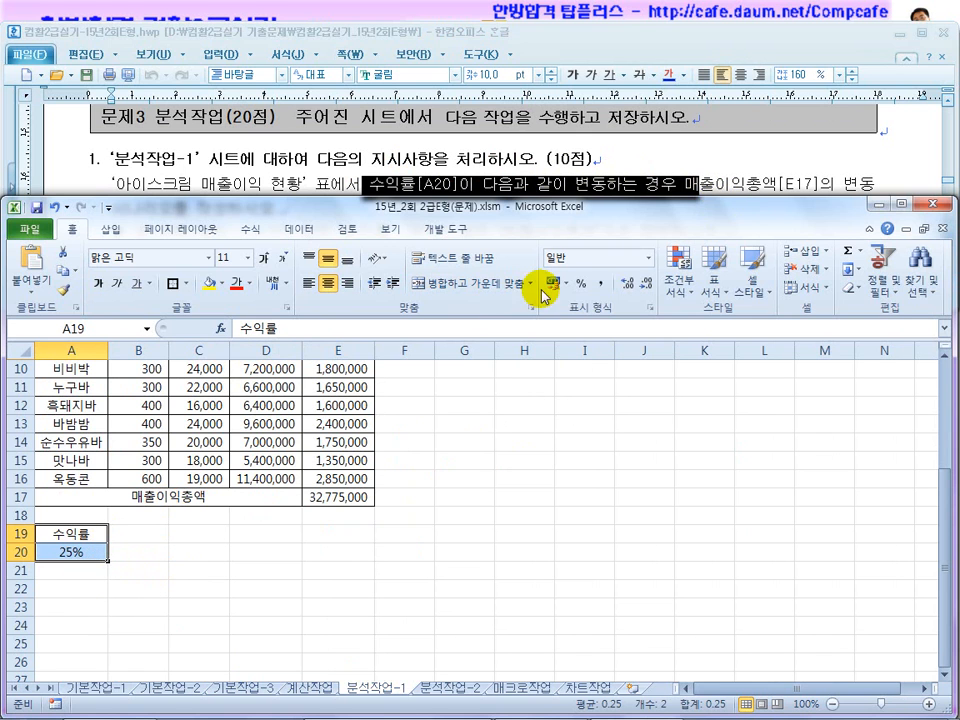
pyautogui.click(738, 191)
pyautogui.click(518, 425)
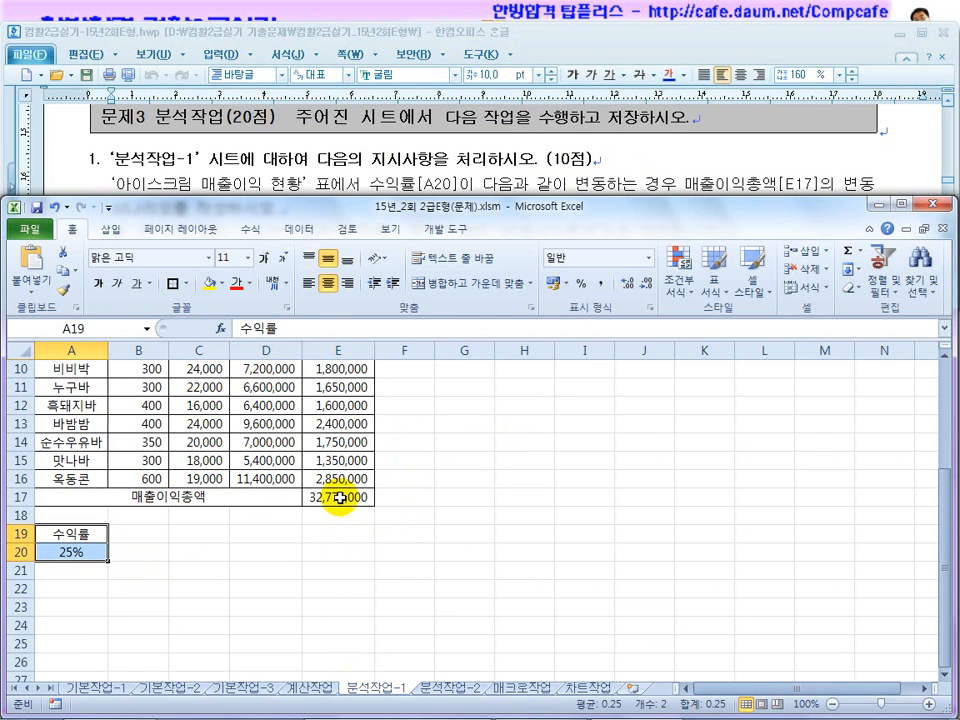
pyautogui.click(340, 497)
pyautogui.click(718, 182)
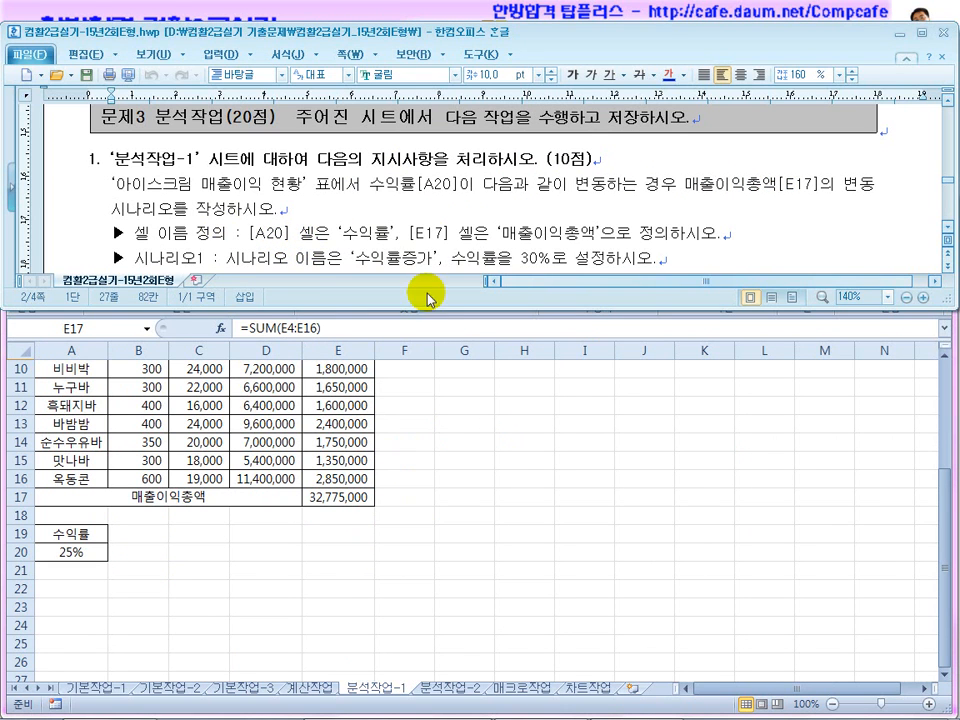
pyautogui.click(357, 547)
pyautogui.click(385, 188)
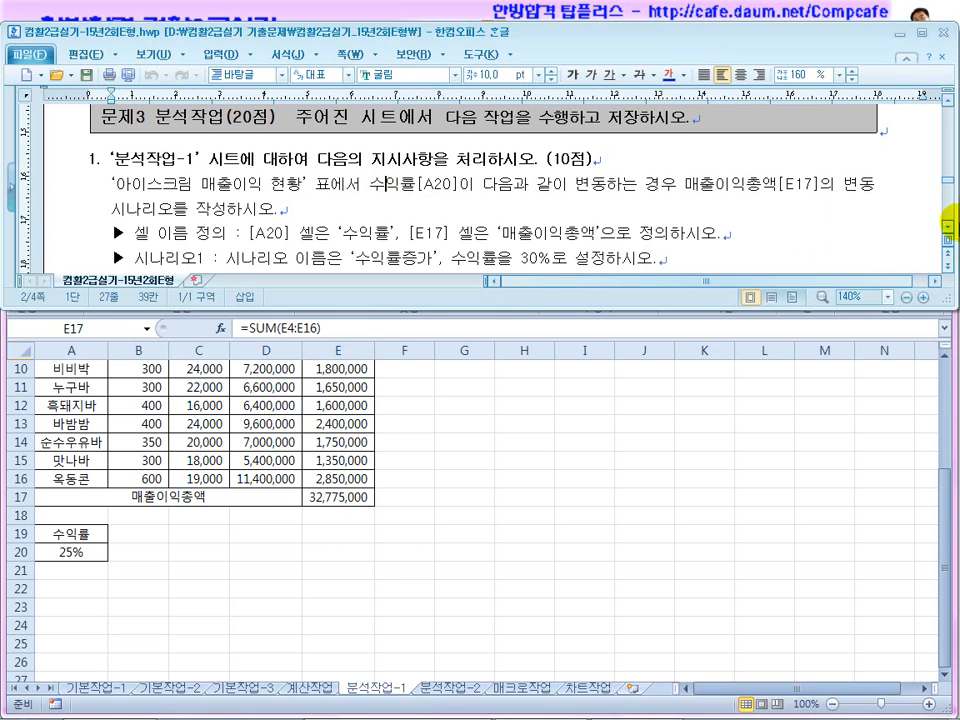
# Bring the cell name, scenario and summary report instructions into view in the Hancom Hangul document
pyautogui.click(946, 231)
pyautogui.click(946, 231)
pyautogui.click(946, 231)
pyautogui.click(946, 231)
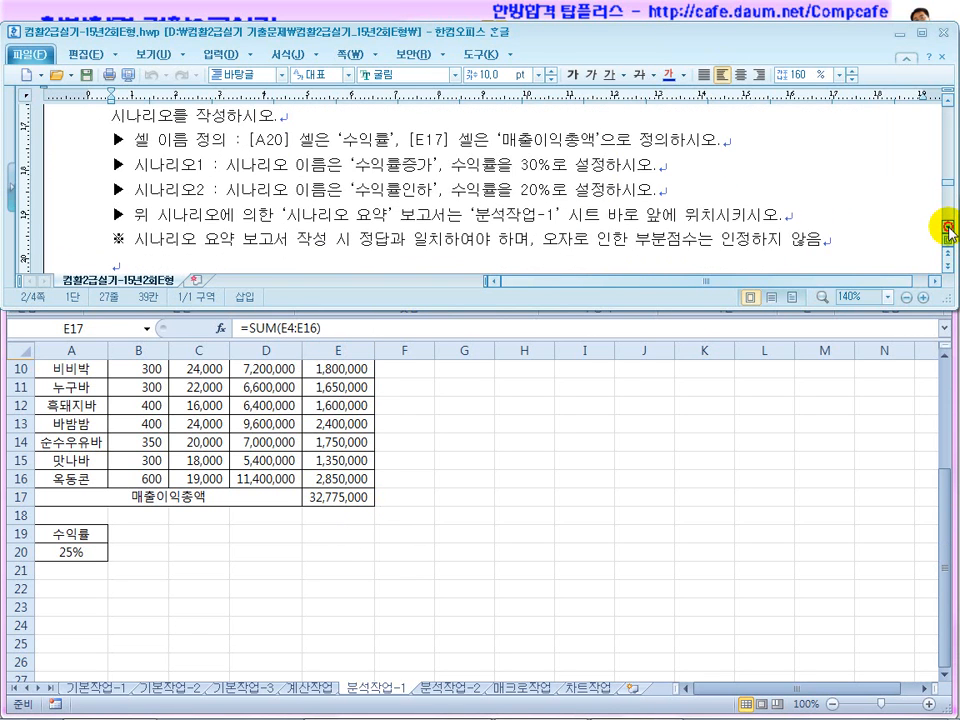
pyautogui.click(946, 231)
pyautogui.click(311, 147)
pyautogui.click(369, 327)
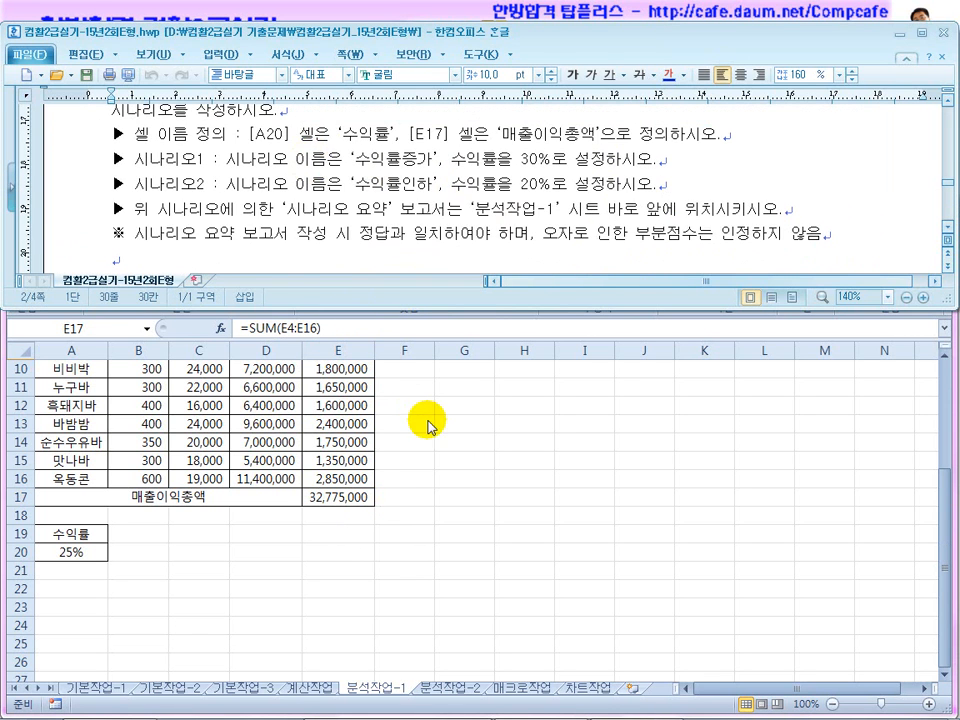
# Define the name 수익률 for cell A20 in Excel and check it in the Name Manager
pyautogui.click(68, 552)
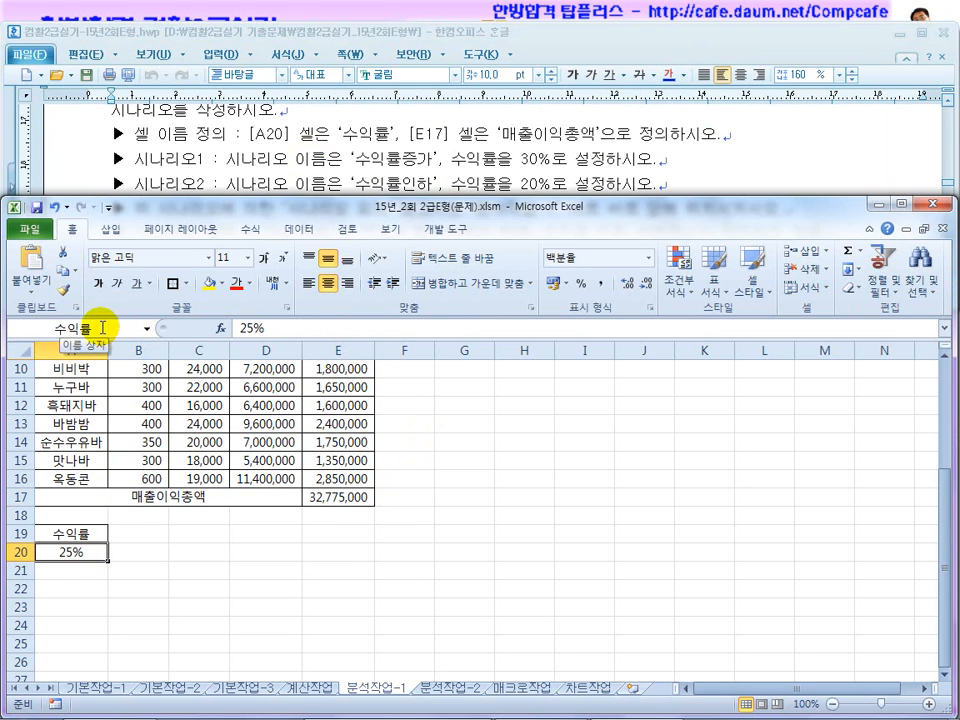
pyautogui.click(250, 229)
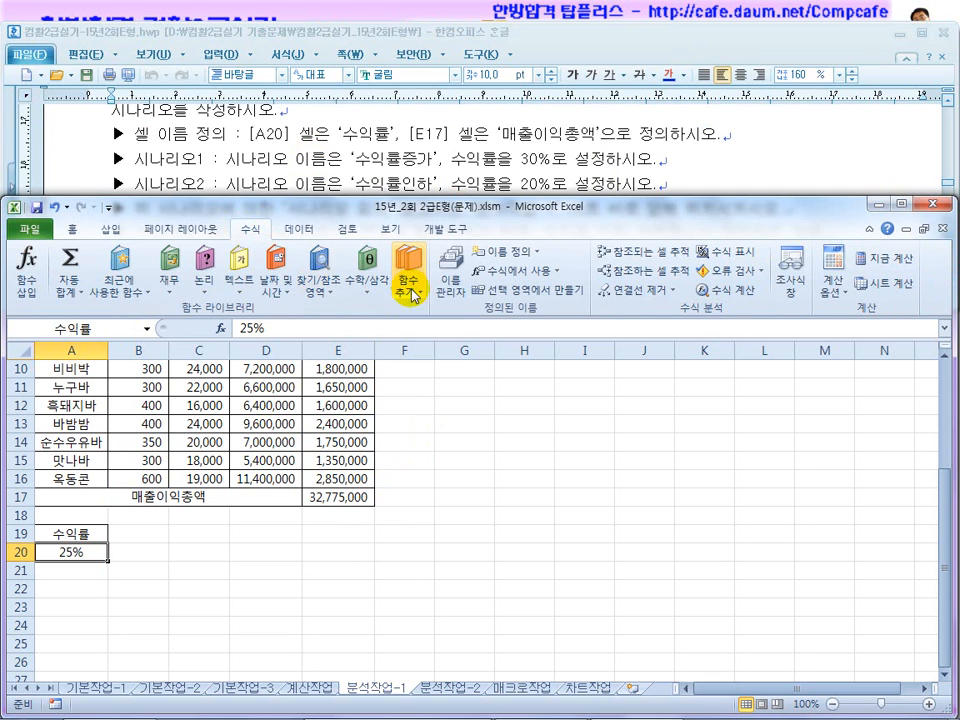
pyautogui.click(450, 270)
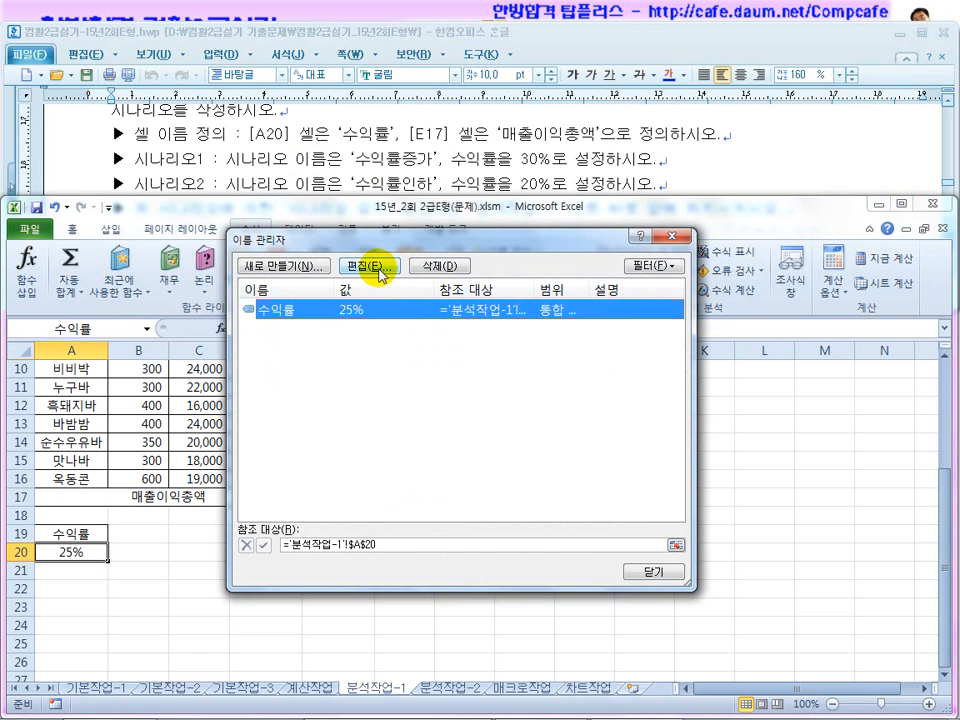
pyautogui.click(652, 572)
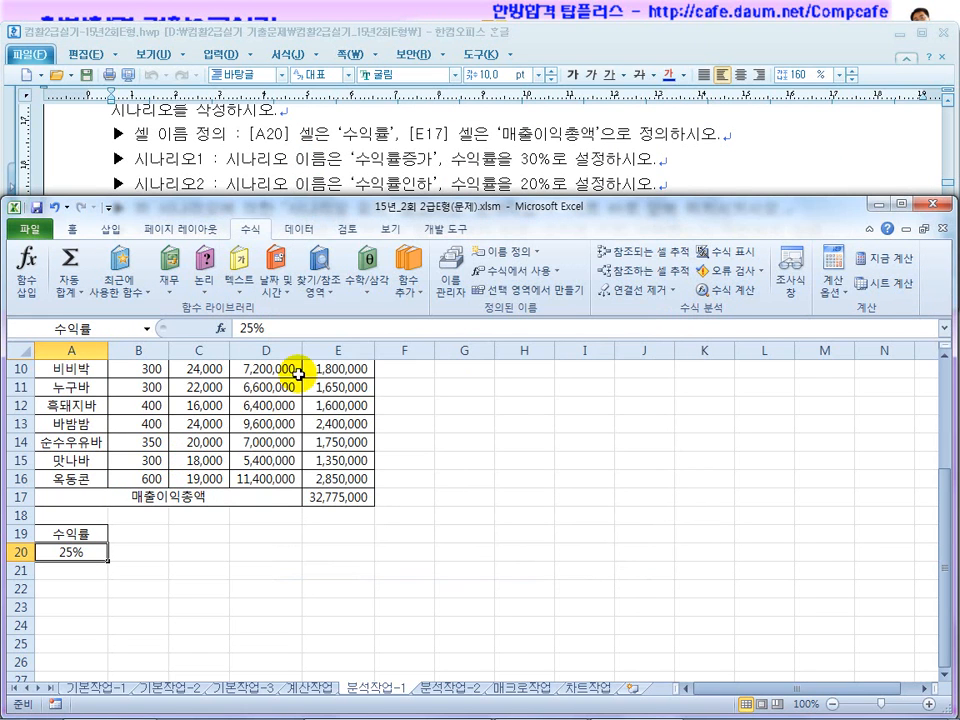
# Define the name 매출이익총액 for cell E17 and check the names of cells A20 and E17
pyautogui.click(345, 497)
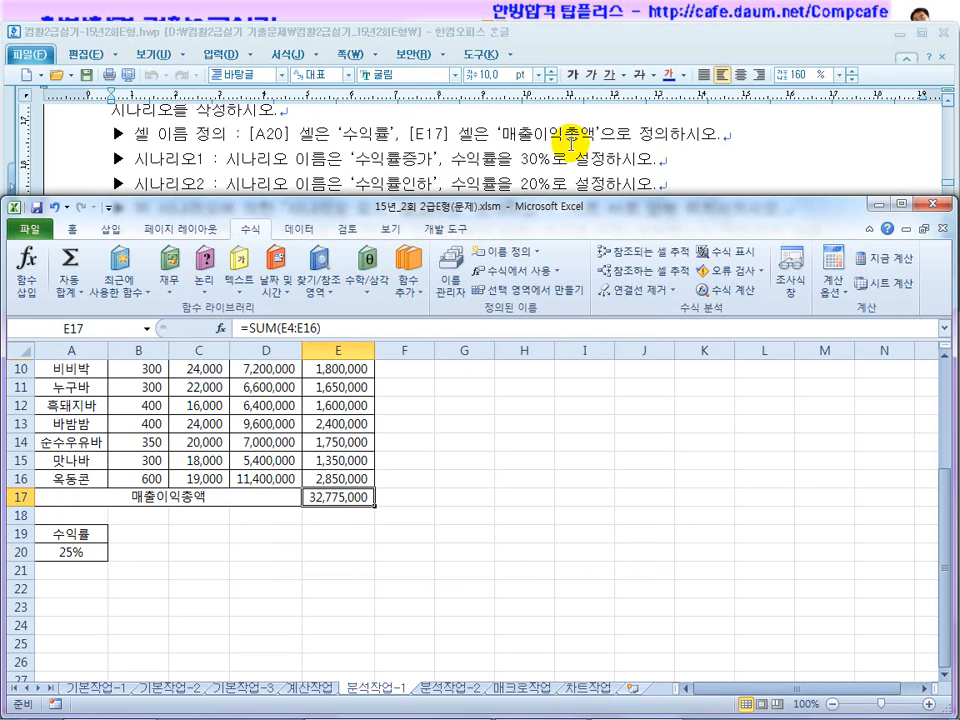
pyautogui.click(77, 330)
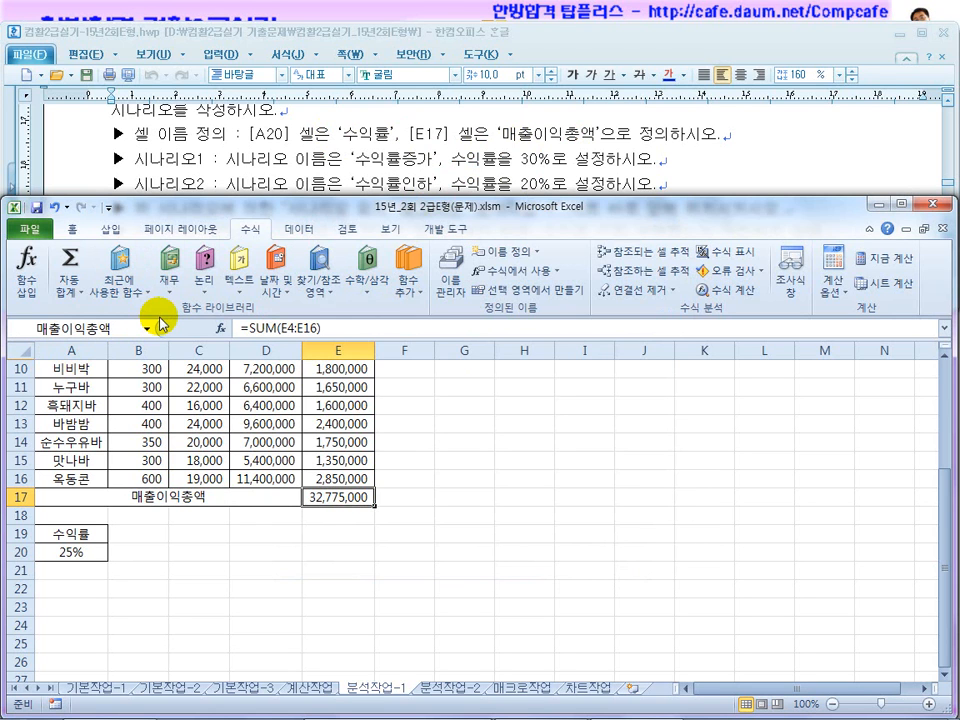
pyautogui.click(72, 548)
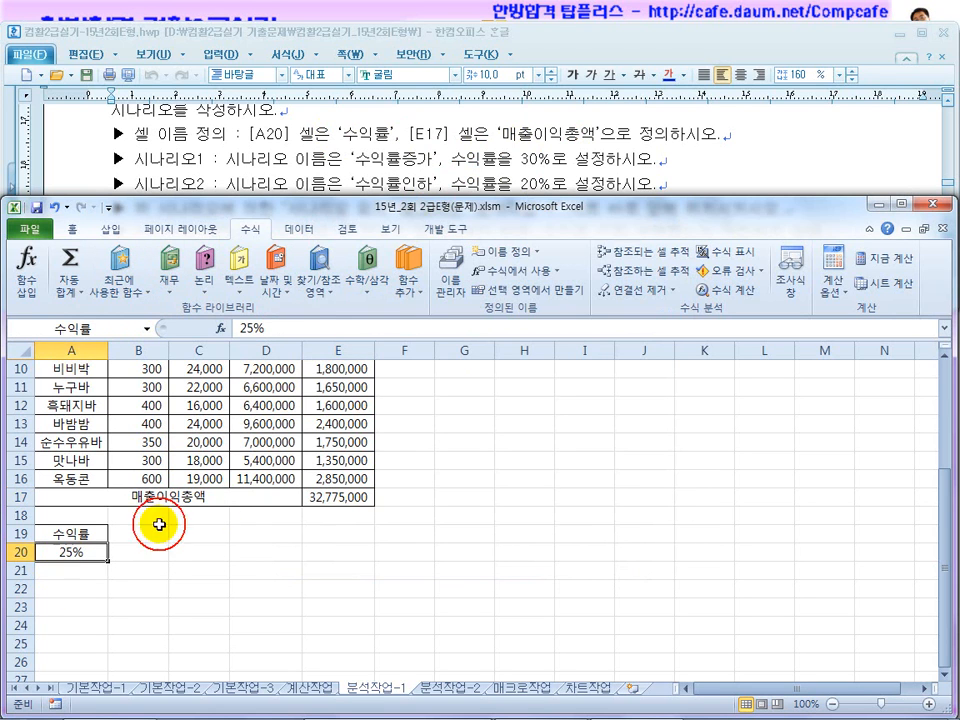
pyautogui.click(340, 497)
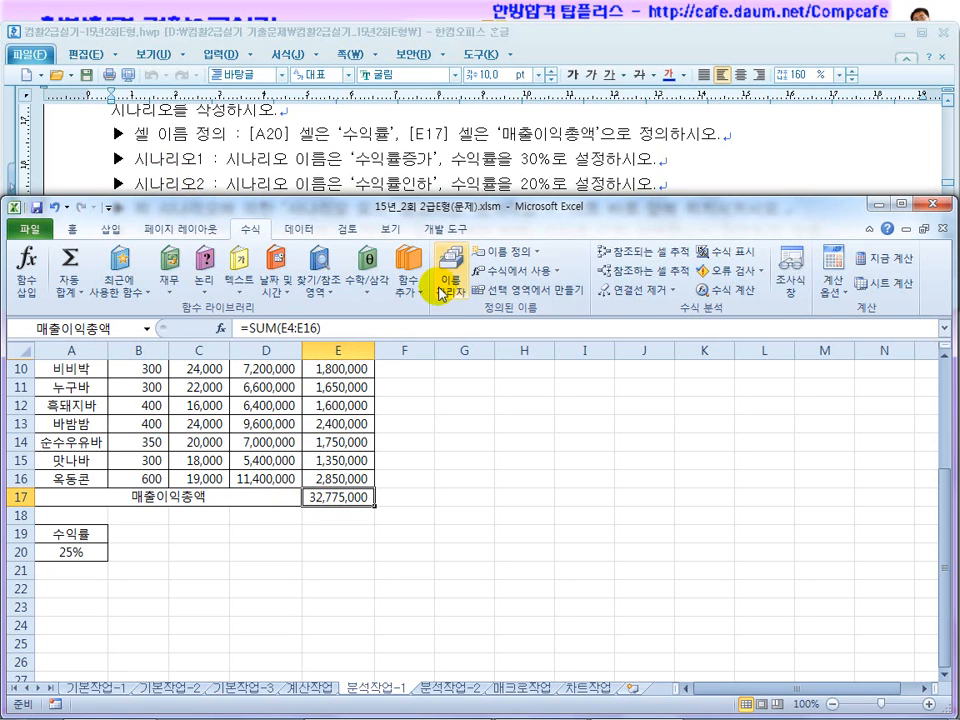
# Create a scenario named 수익률증가 in the Scenario Manager with A20 as the changing cell and a 수익률 value of 30%
pyautogui.click(305, 228)
pyautogui.click(686, 285)
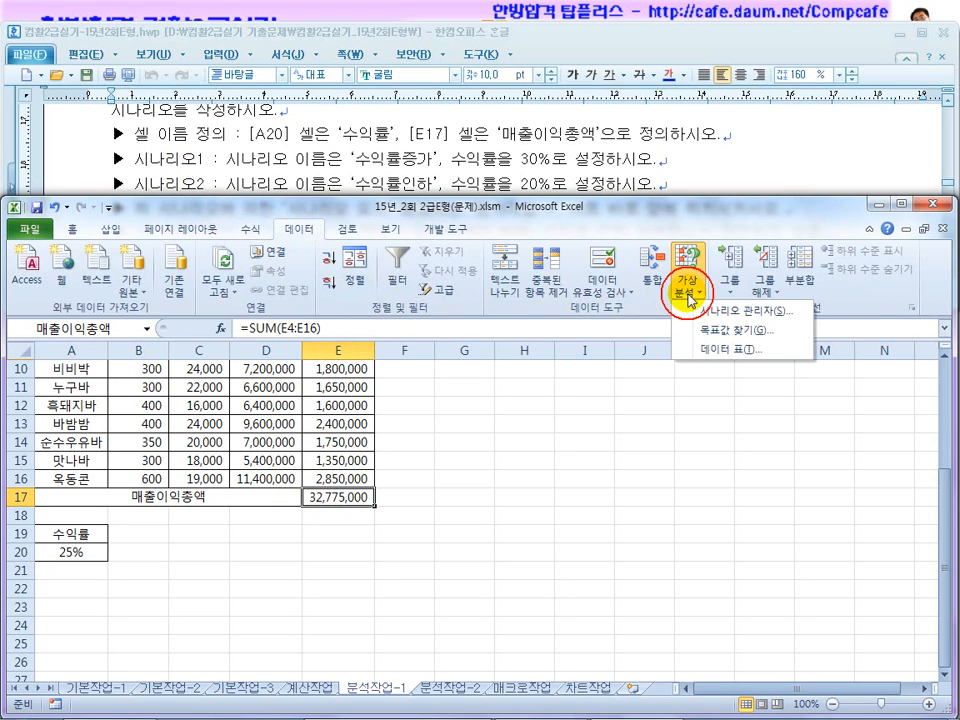
pyautogui.click(700, 313)
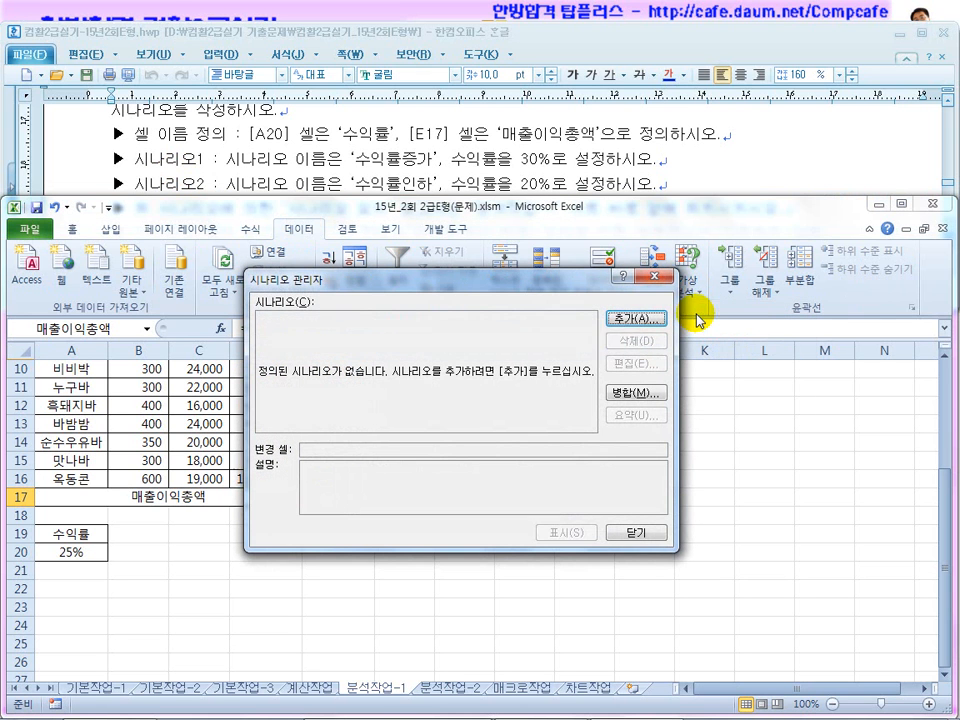
pyautogui.click(625, 319)
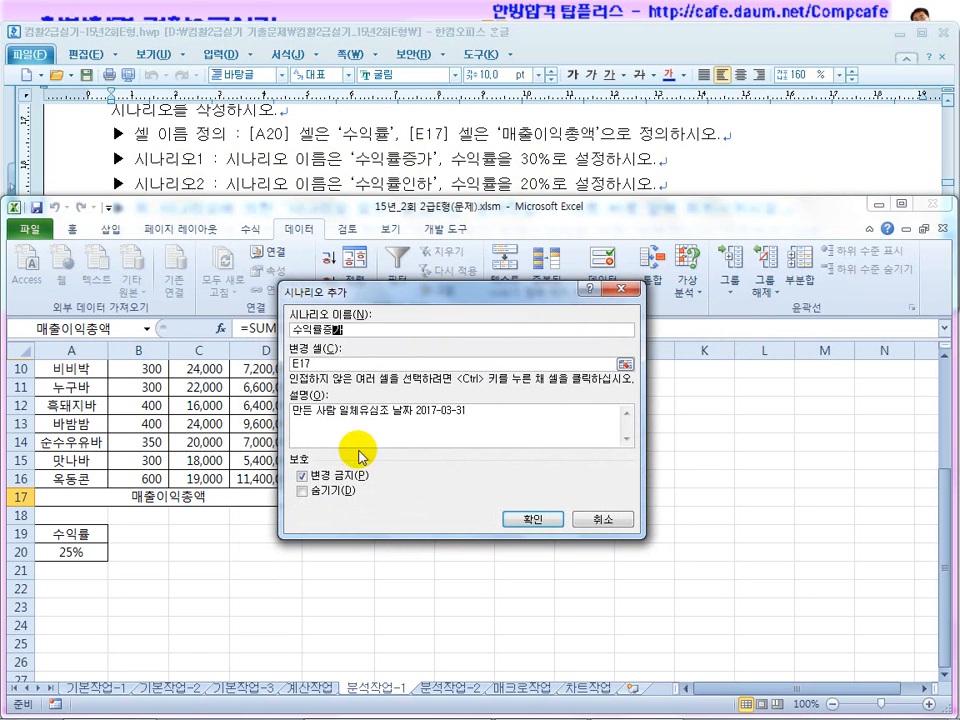
pyautogui.doubleClick(303, 365)
pyautogui.click(76, 552)
pyautogui.click(533, 519)
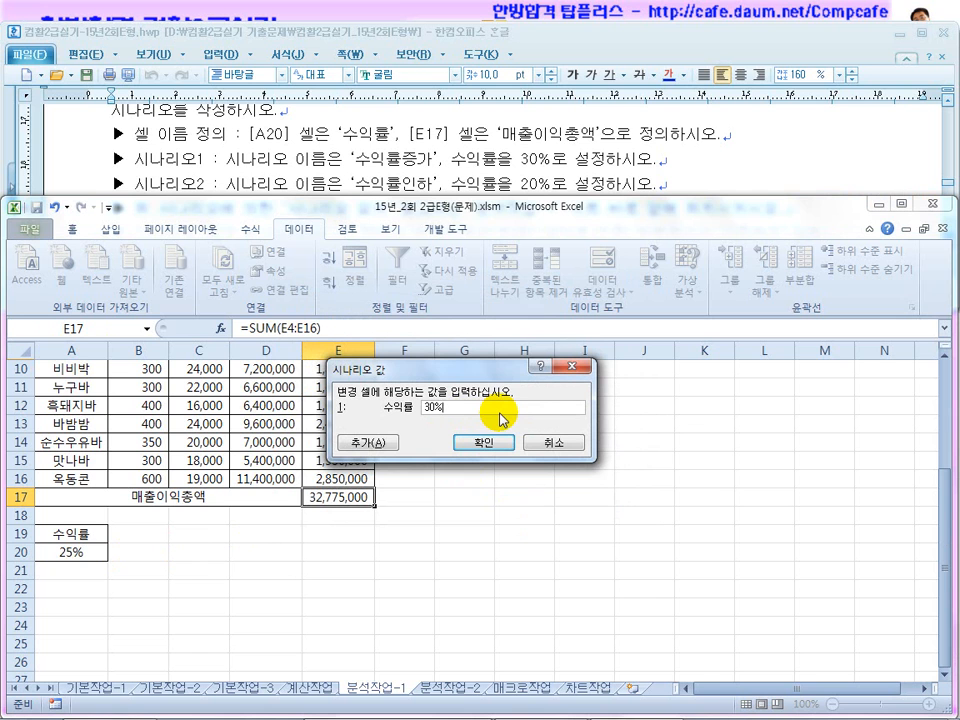
# Add a second scenario named 수익률인하 with A20 as the changing cell and a 수익률 value of 20%
pyautogui.click(375, 447)
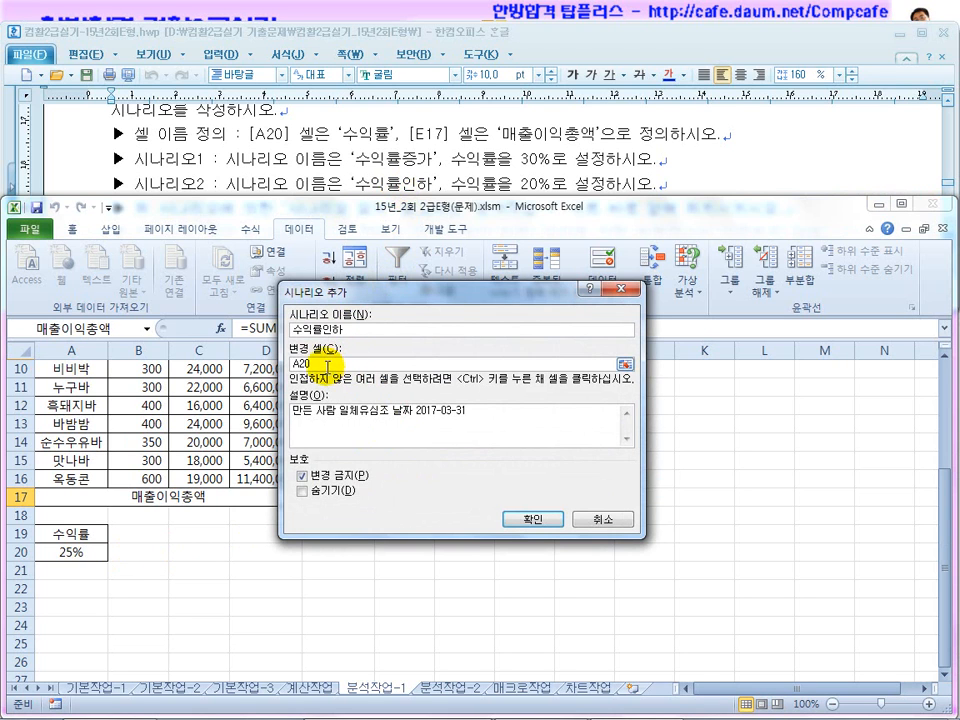
pyautogui.moveTo(325, 367); pyautogui.dragTo(274, 360)
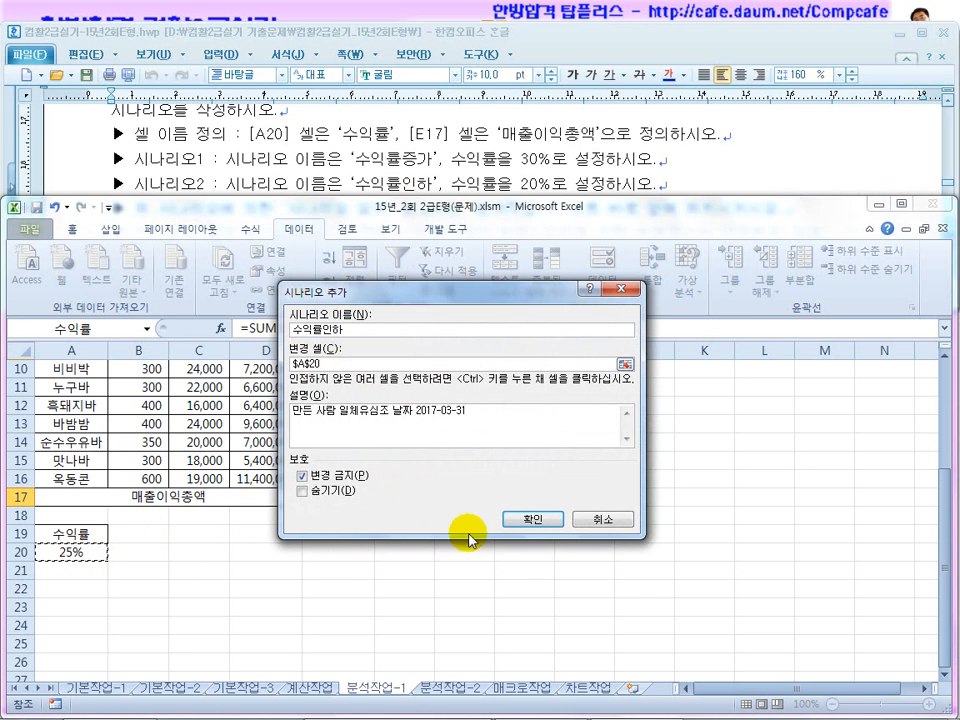
pyautogui.click(537, 519)
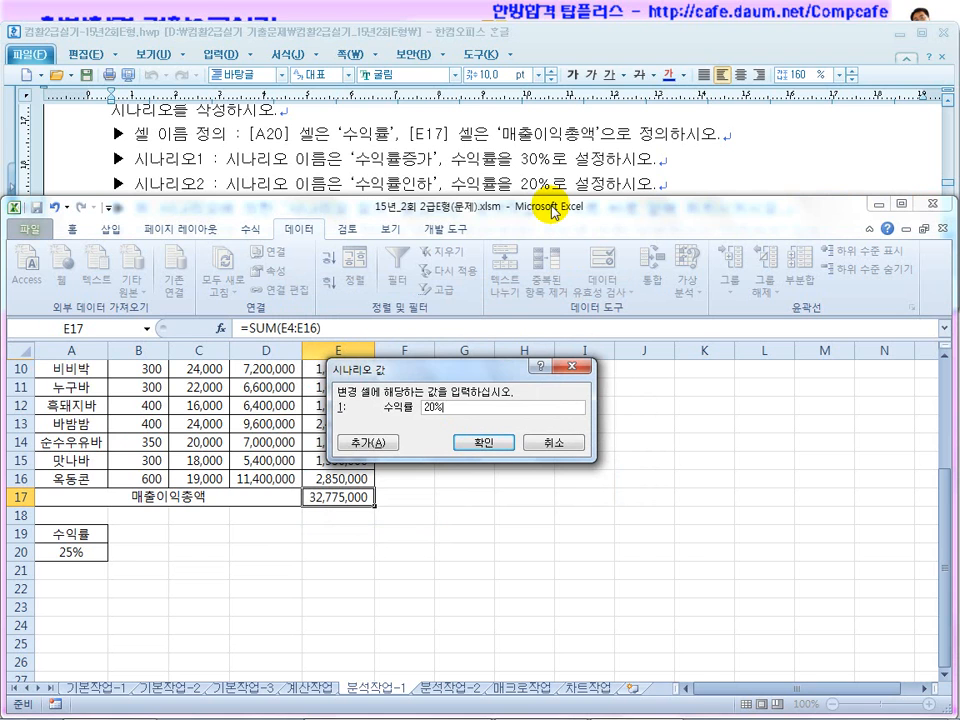
pyautogui.click(480, 444)
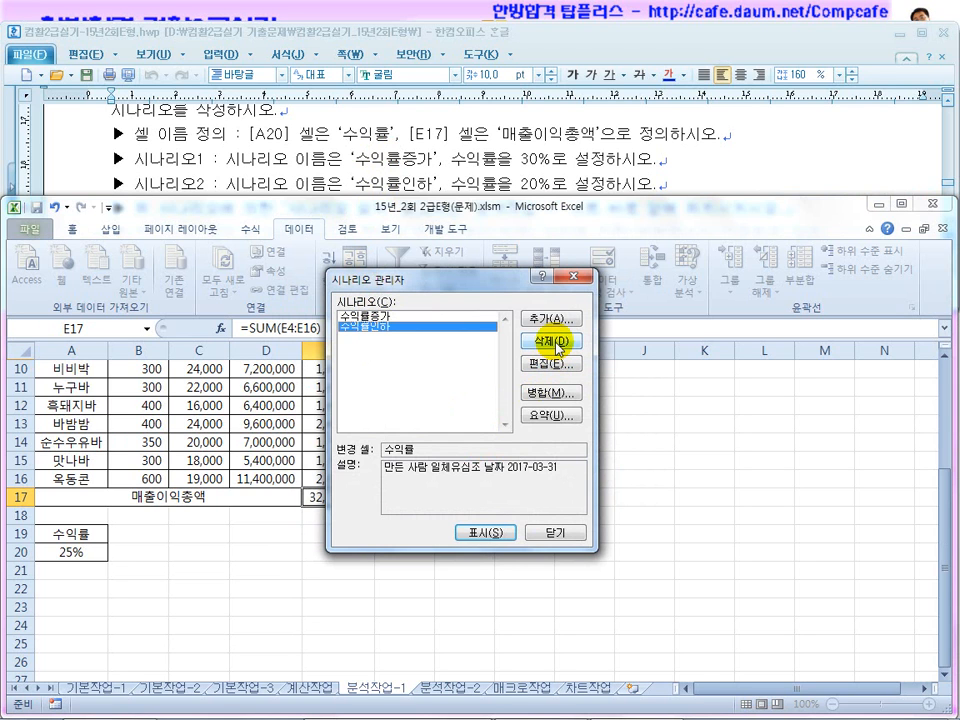
# Check the result cell in the exam instructions and create a scenario summary report with E17 as the result cell
pyautogui.click(538, 418)
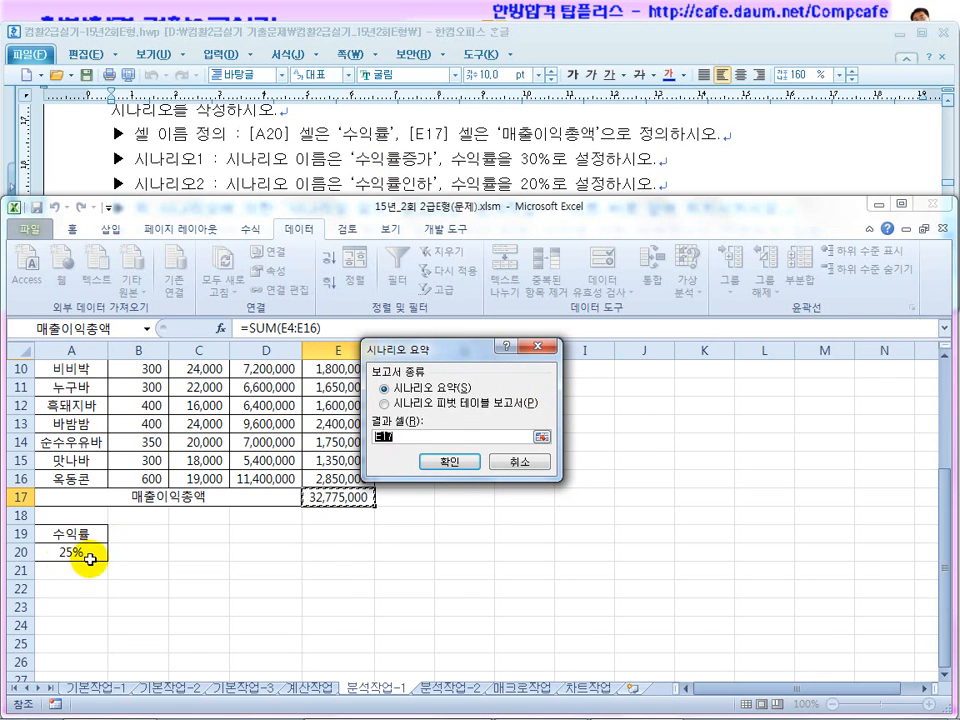
pyautogui.click(428, 161)
pyautogui.scroll(3, 579, 101)
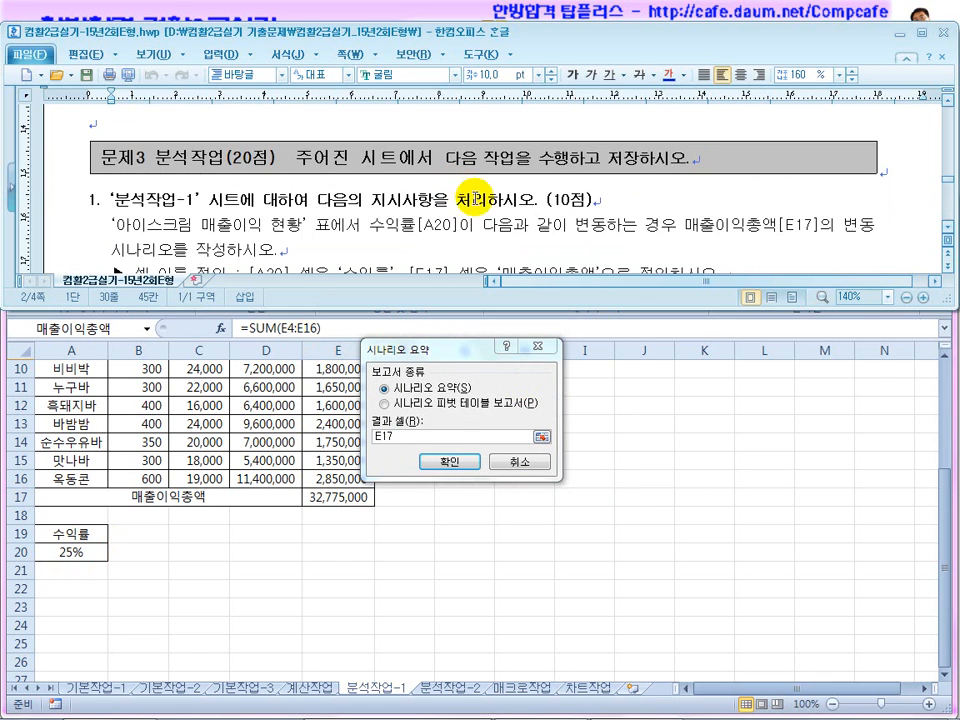
pyautogui.moveTo(690, 225); pyautogui.dragTo(835, 228)
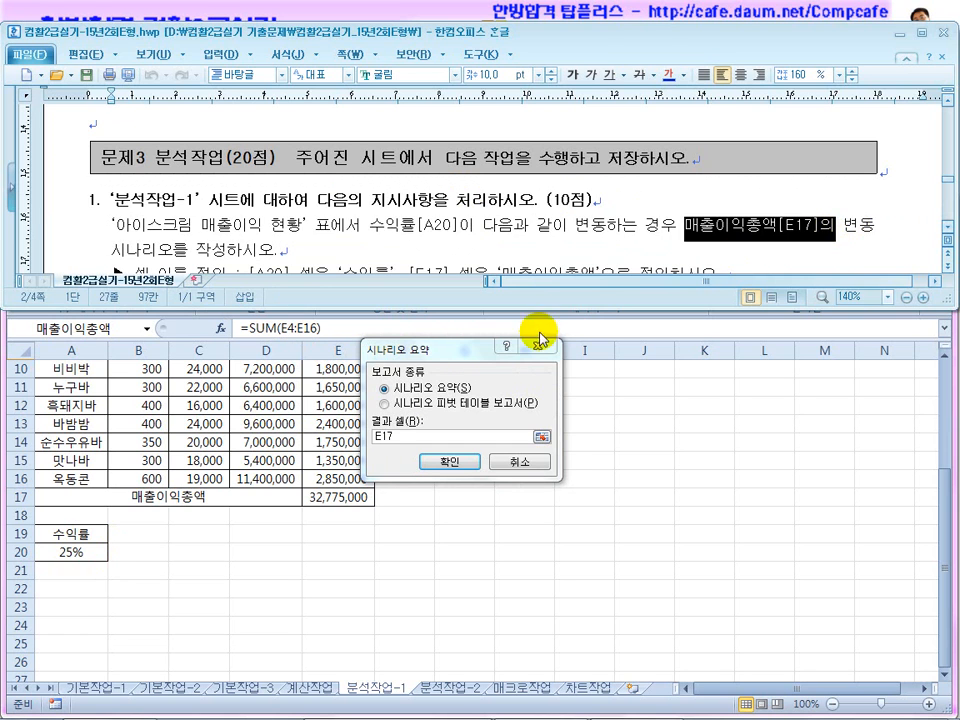
pyautogui.click(338, 500)
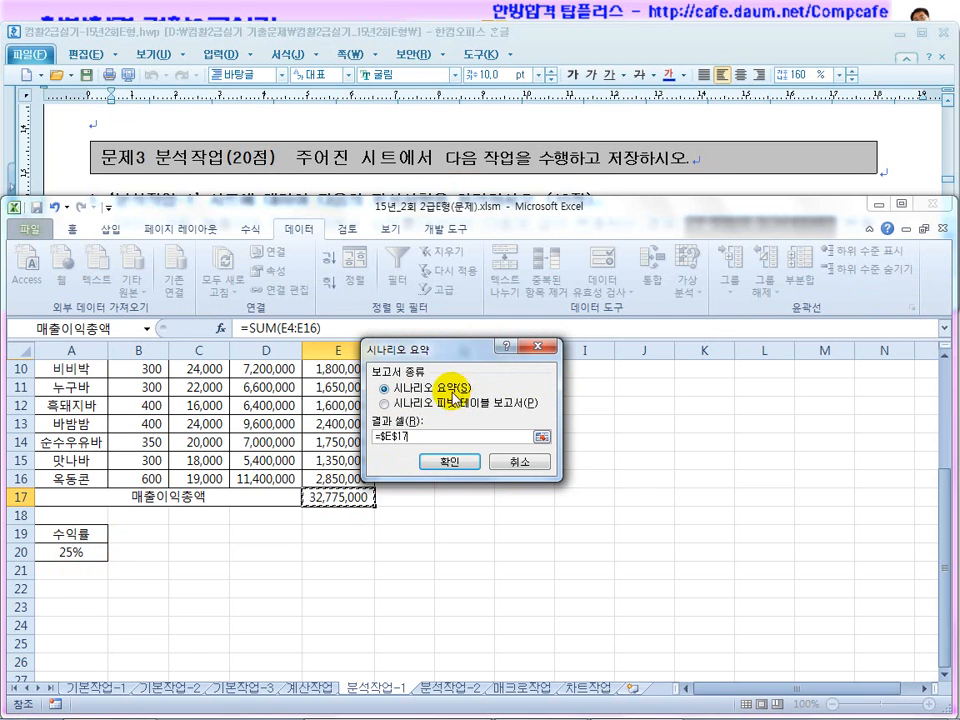
pyautogui.click(448, 462)
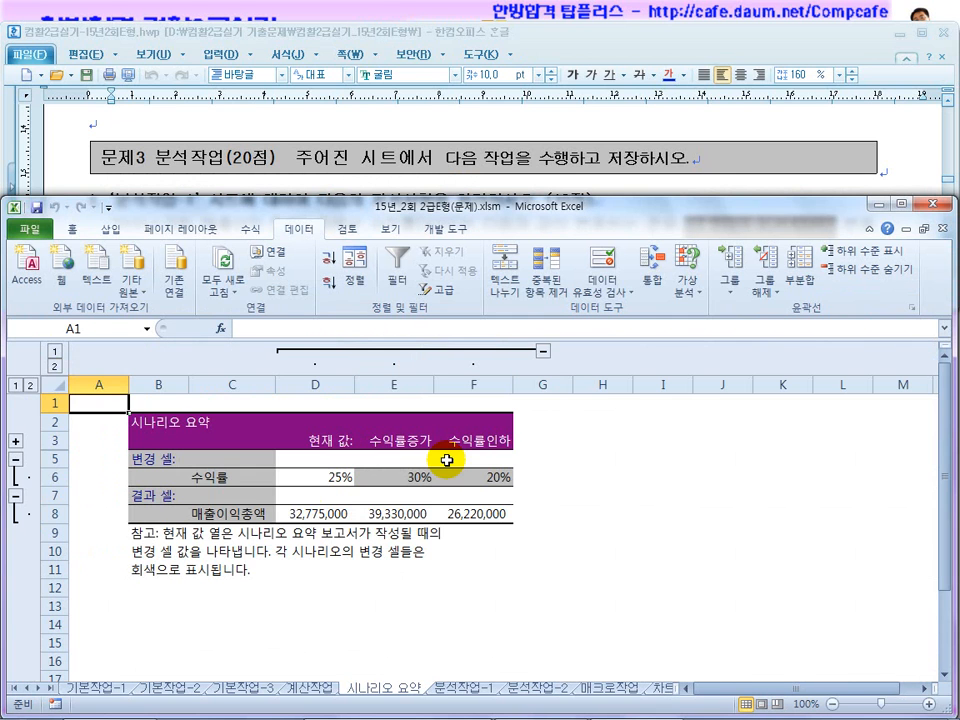
# Check the summary report's cell names, scenario values and sheet placement against the instructions in the Hancom Hangul document
pyautogui.click(215, 476)
pyautogui.click(222, 512)
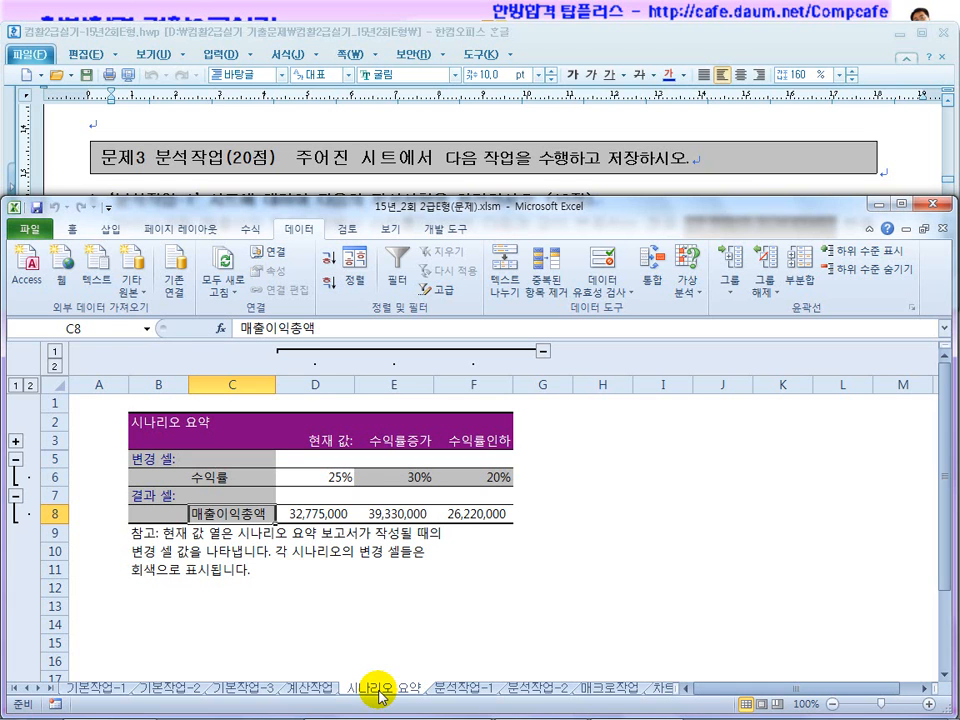
pyautogui.moveTo(338, 477); pyautogui.dragTo(314, 513)
pyautogui.moveTo(418, 477); pyautogui.dragTo(425, 512)
pyautogui.moveTo(484, 477); pyautogui.dragTo(484, 513)
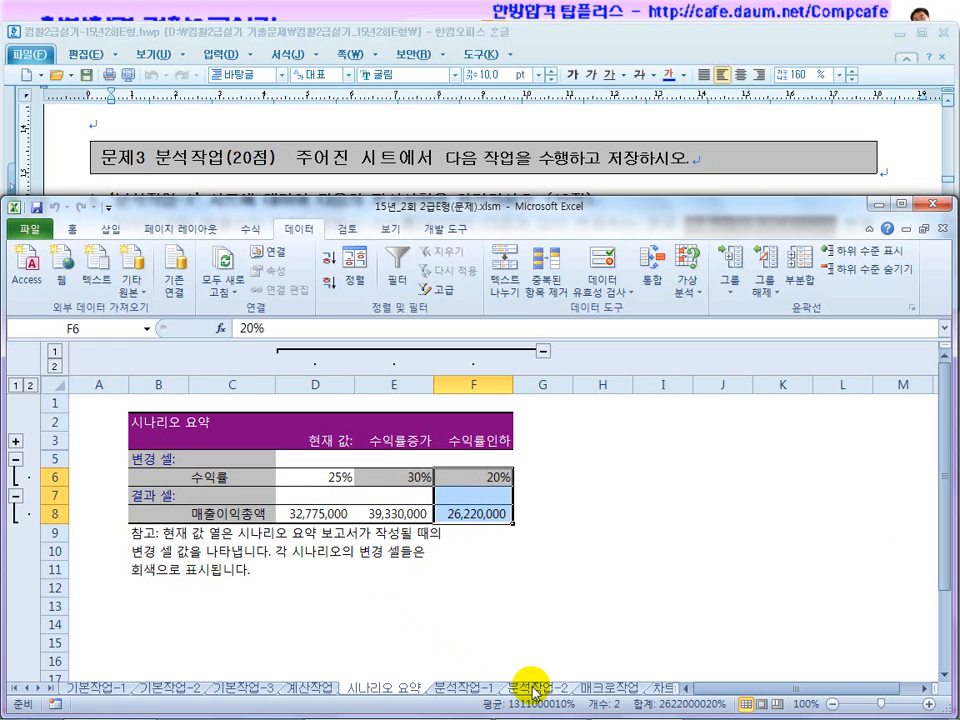
pyautogui.click(386, 182)
pyautogui.scroll(-5, 380, 205)
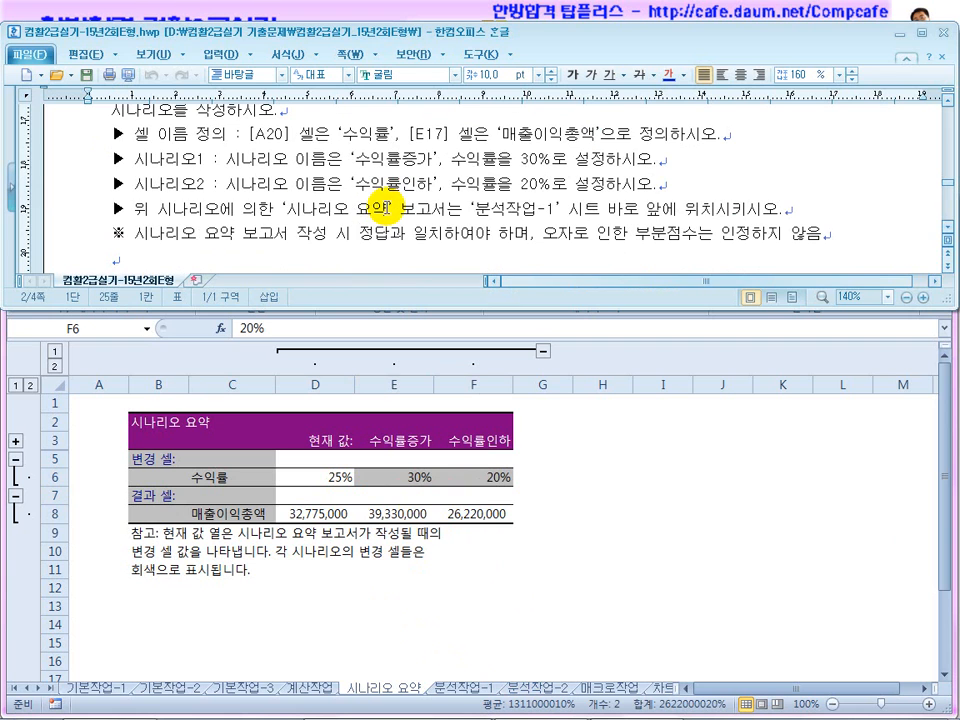
pyautogui.moveTo(597, 234); pyautogui.dragTo(738, 232)
pyautogui.moveTo(565, 211); pyautogui.dragTo(472, 211)
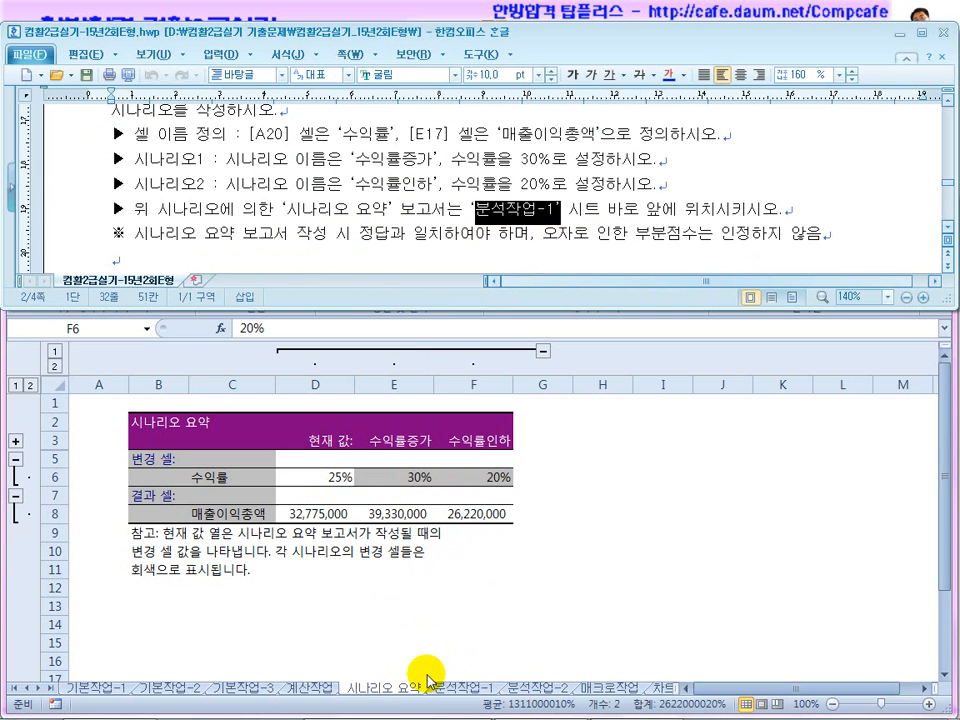
# Bring the 분석작업-2 task instructions into view in the Hangul document and open the 분석작업-2 sheet in Excel
pyautogui.click(360, 236)
pyautogui.scroll(-2, 355, 240)
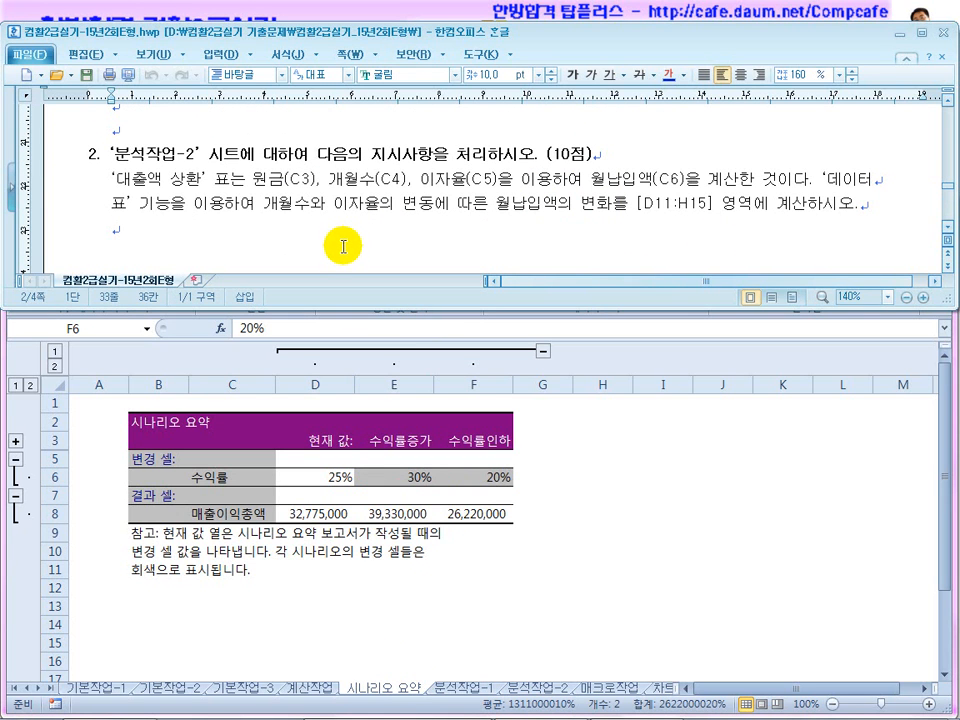
pyautogui.click(947, 228)
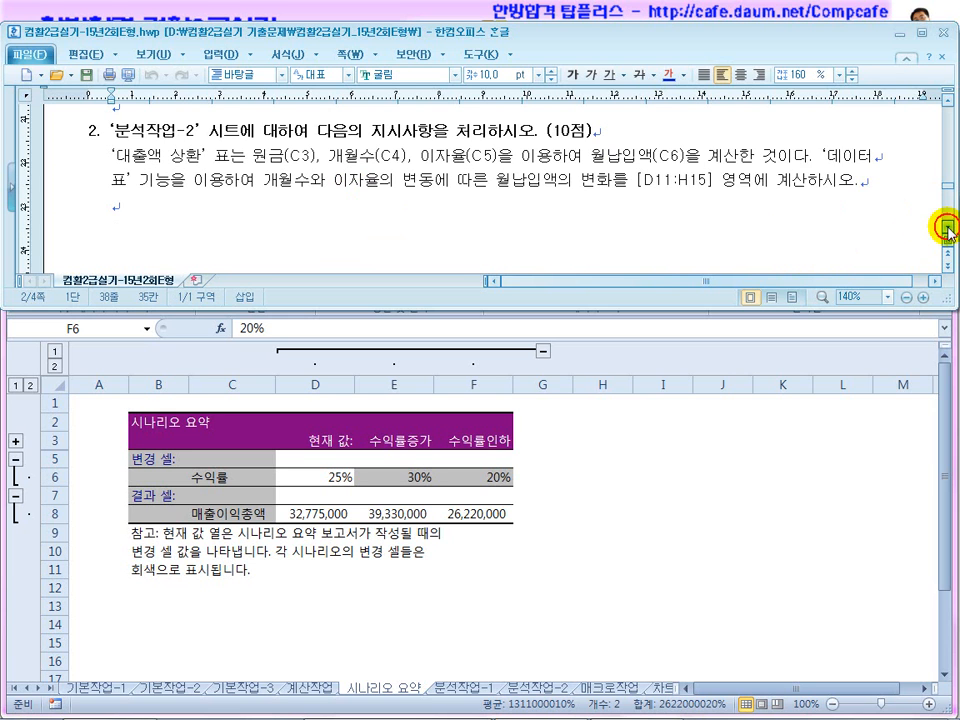
pyautogui.click(493, 690)
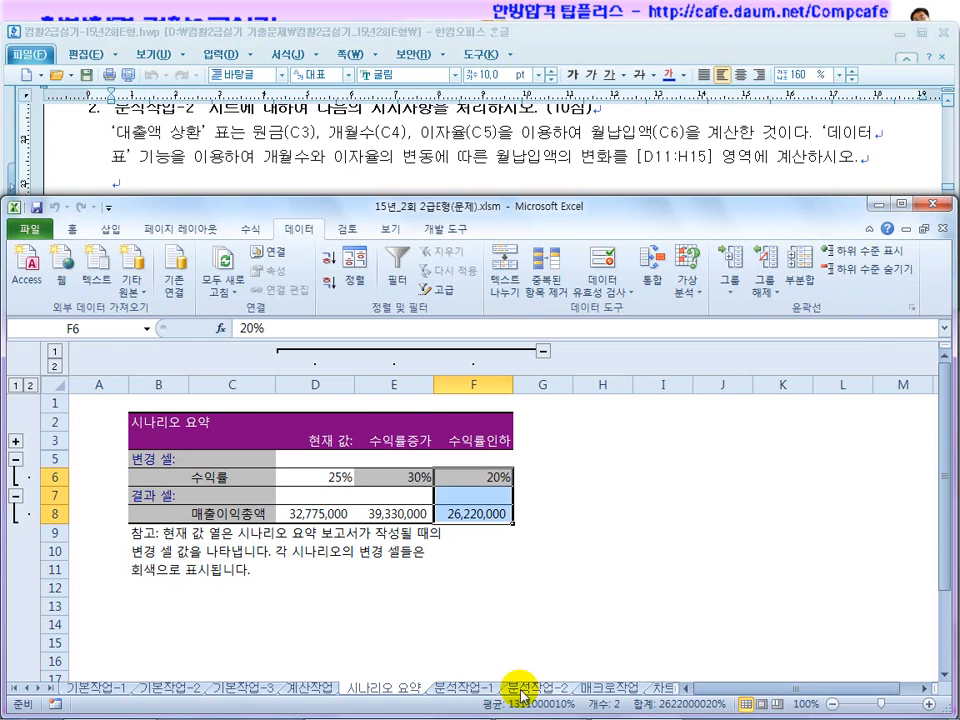
pyautogui.click(520, 689)
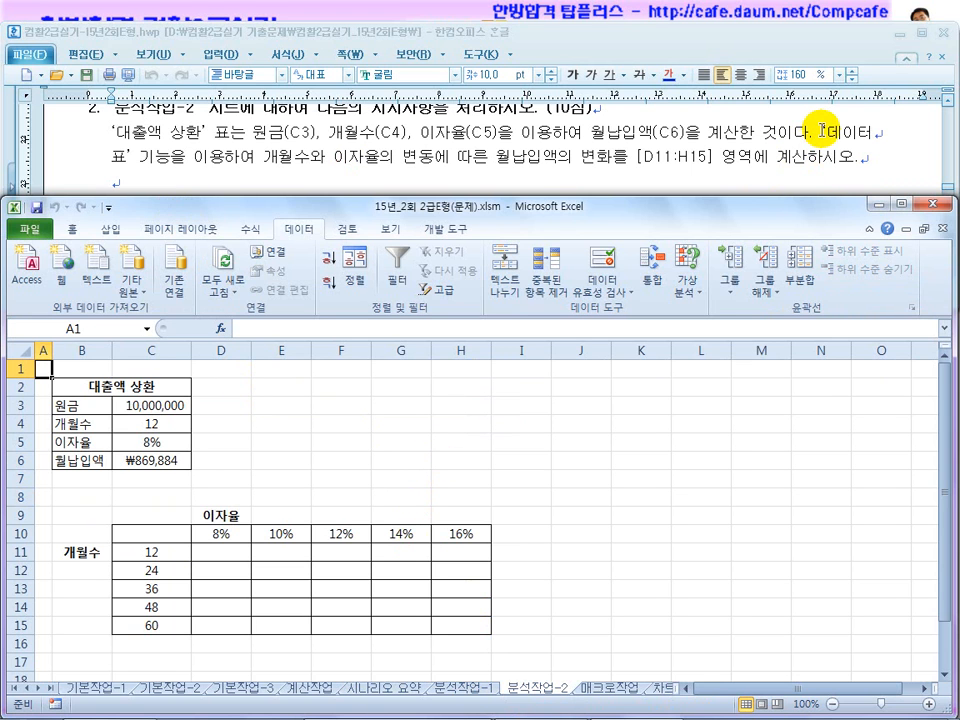
# Read the 데이터 표 instruction and examine the 개월수 values in C11:C15 and the 이자율 values in D10:H10
pyautogui.moveTo(822, 131); pyautogui.dragTo(871, 132)
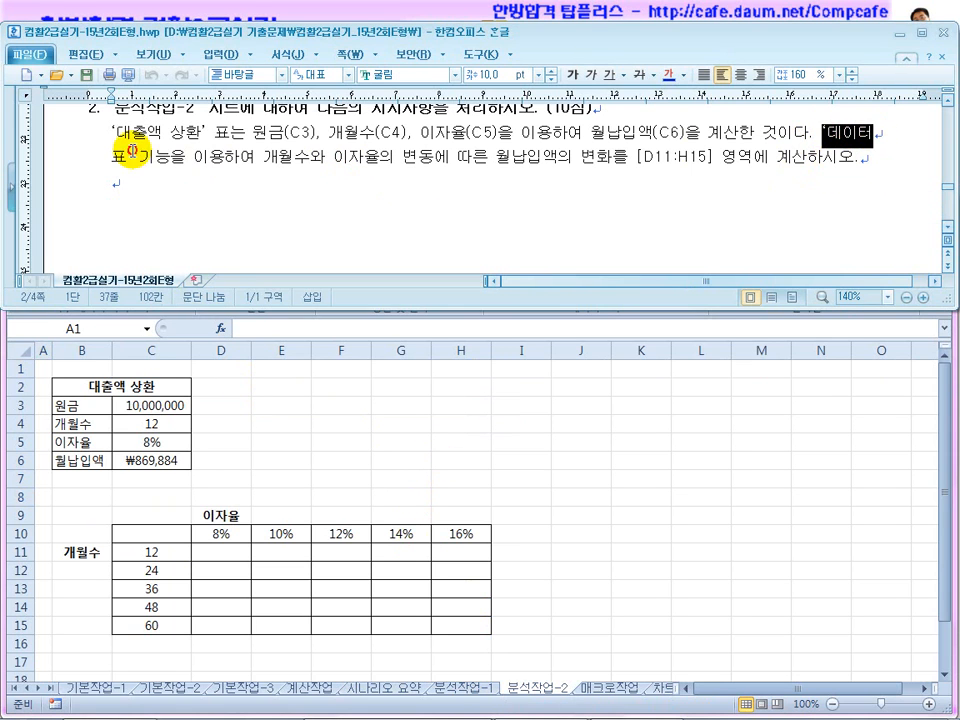
pyautogui.moveTo(133, 151); pyautogui.dragTo(172, 152)
pyautogui.click(252, 158)
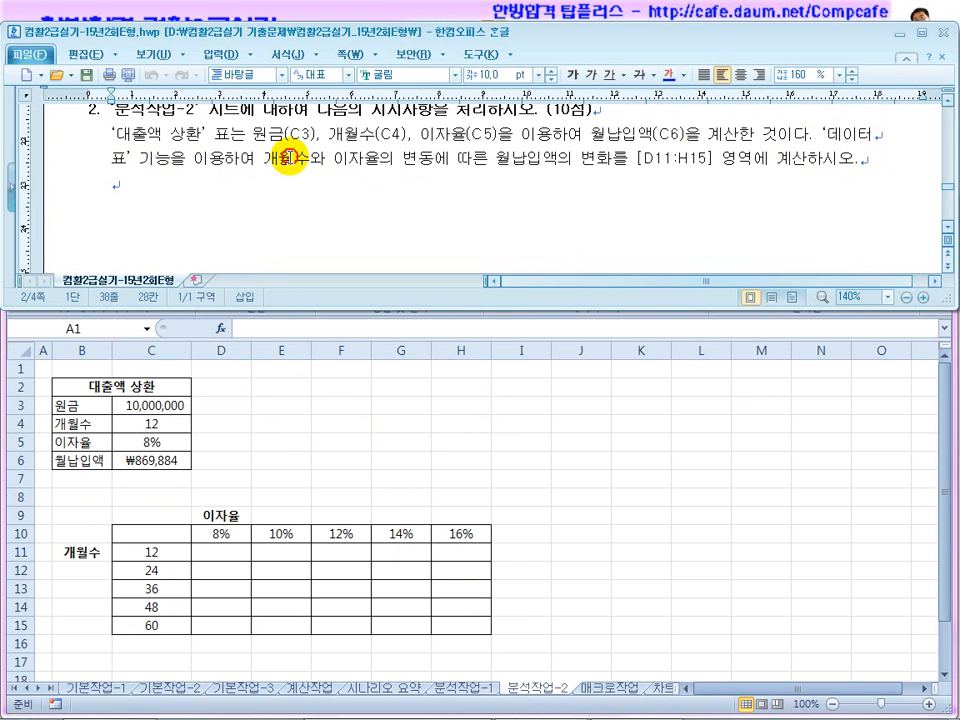
pyautogui.click(153, 553)
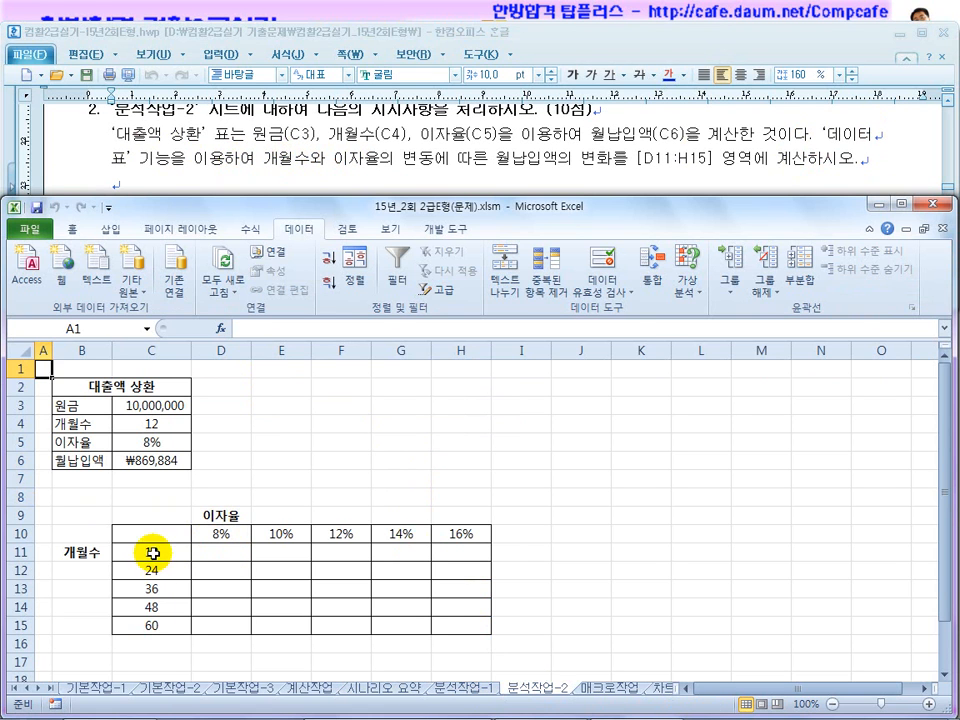
pyautogui.moveTo(153, 553); pyautogui.dragTo(161, 619)
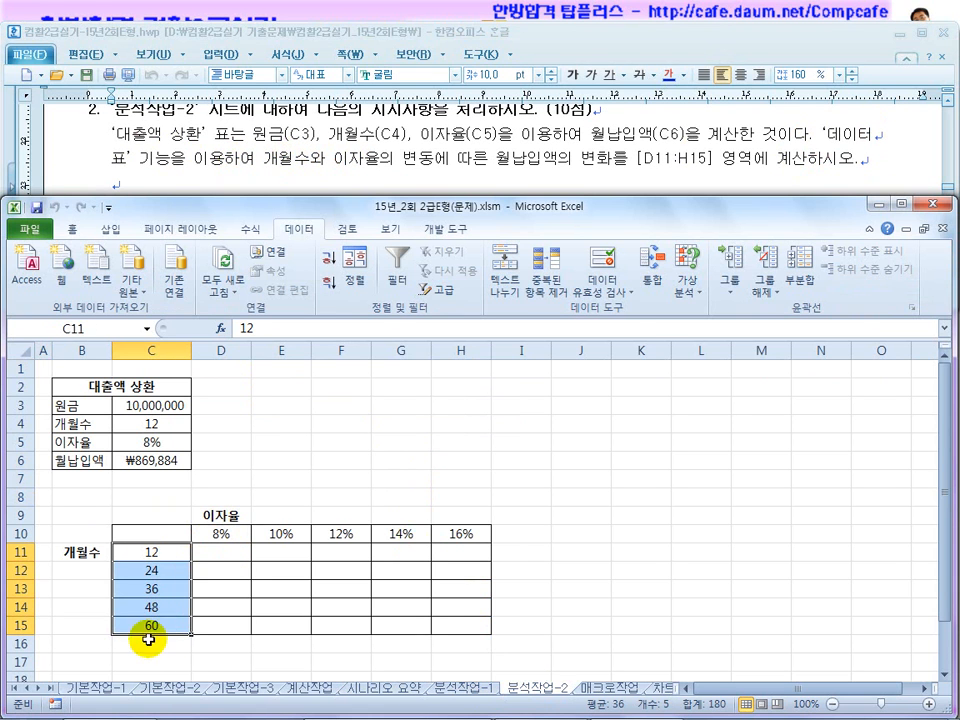
pyautogui.moveTo(218, 534); pyautogui.dragTo(462, 531)
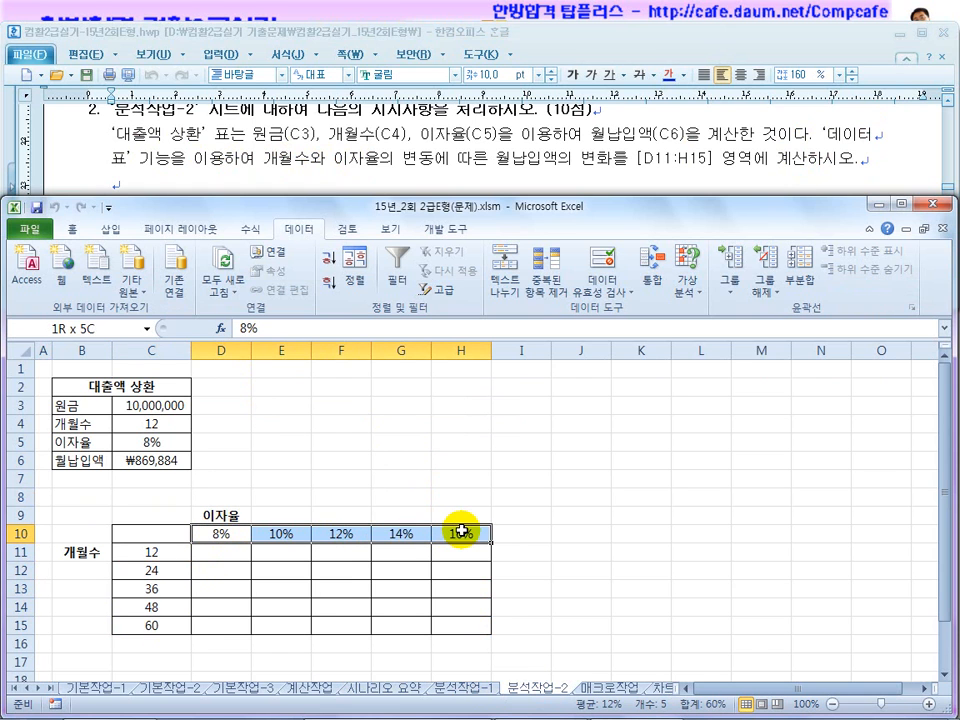
pyautogui.moveTo(223, 533); pyautogui.dragTo(462, 531)
pyautogui.click(155, 551)
pyautogui.moveTo(155, 551); pyautogui.dragTo(169, 641)
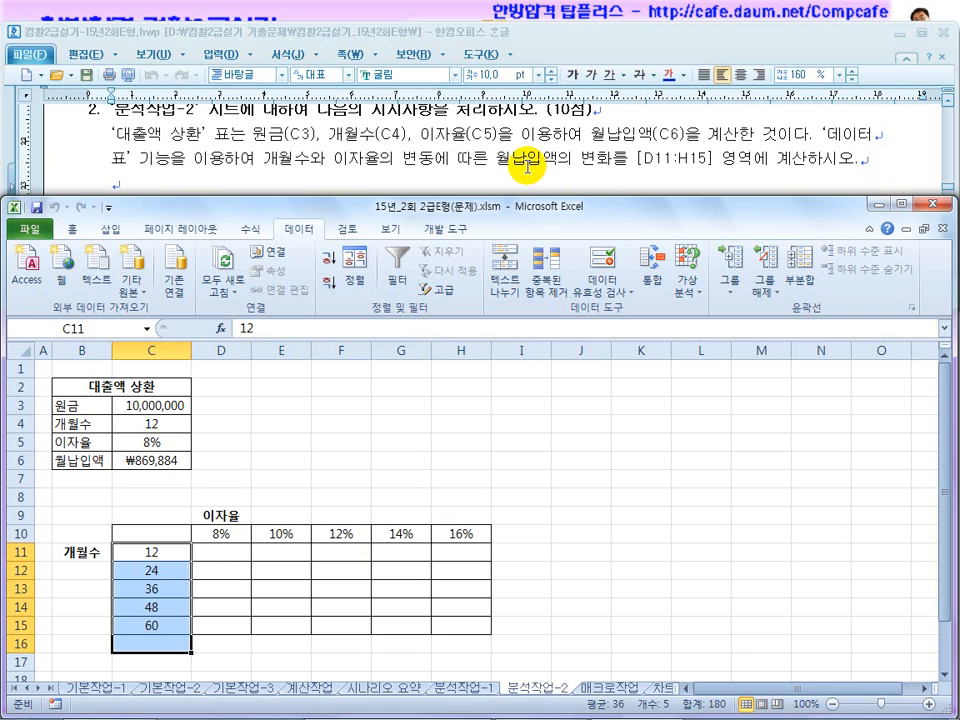
# Examine which cells the instructions give for 원금, 개월수, 이자율 and 월납입액, and the target range D11:H15
pyautogui.click(616, 137)
pyautogui.moveTo(616, 137); pyautogui.dragTo(707, 137)
pyautogui.moveTo(348, 138); pyautogui.dragTo(418, 136)
pyautogui.moveTo(490, 138); pyautogui.dragTo(433, 137)
pyautogui.click(224, 522)
pyautogui.click(148, 554)
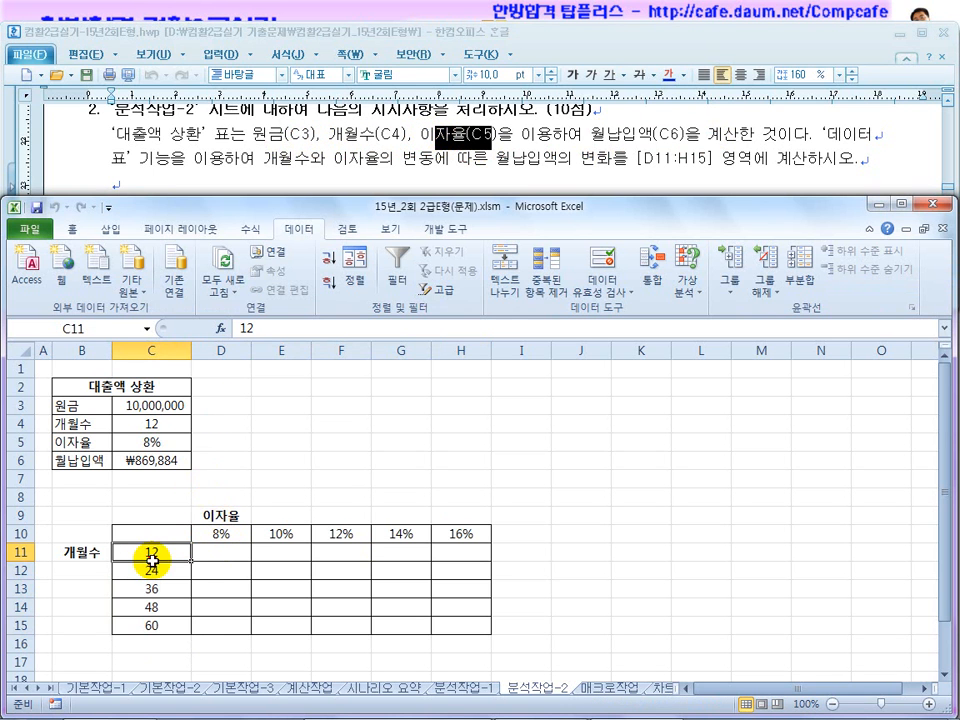
pyautogui.click(146, 407)
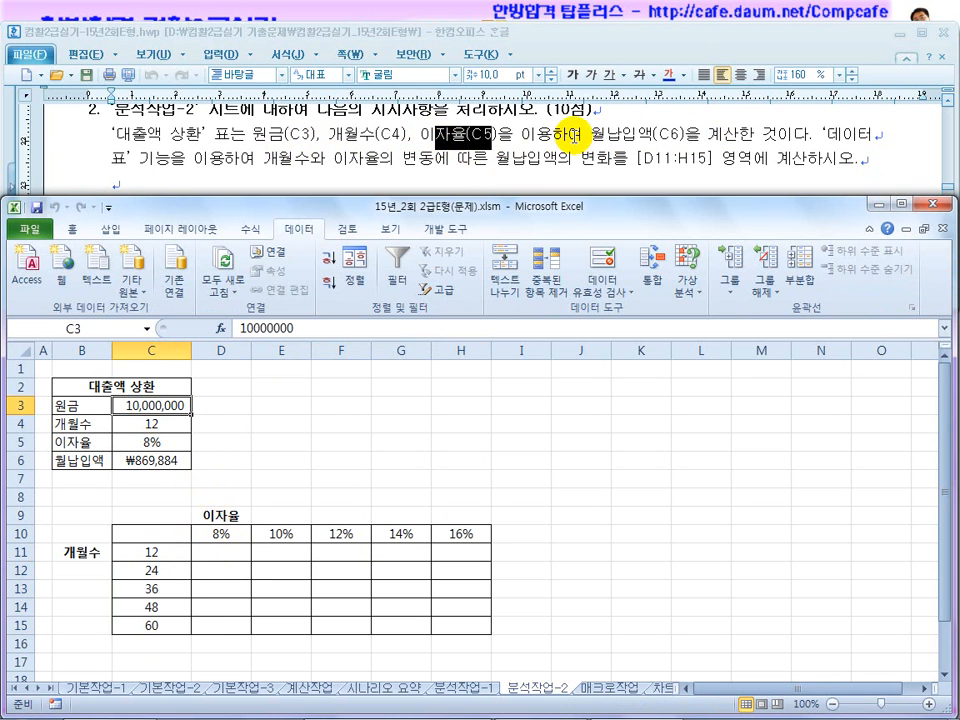
pyautogui.moveTo(574, 136); pyautogui.dragTo(714, 134)
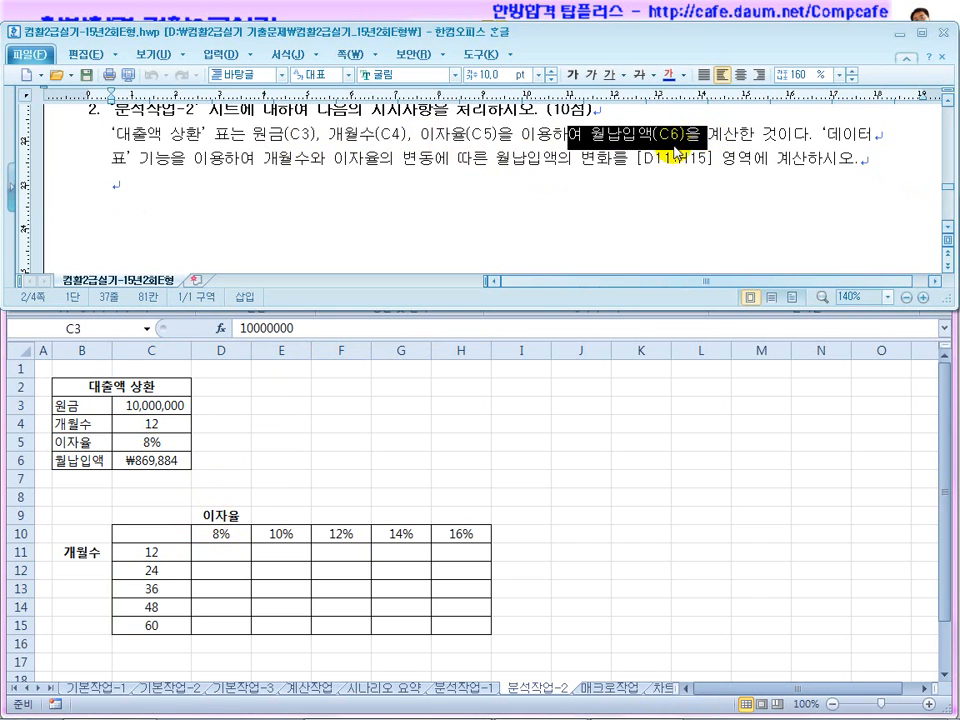
pyautogui.moveTo(495, 160); pyautogui.dragTo(718, 162)
pyautogui.click(480, 371)
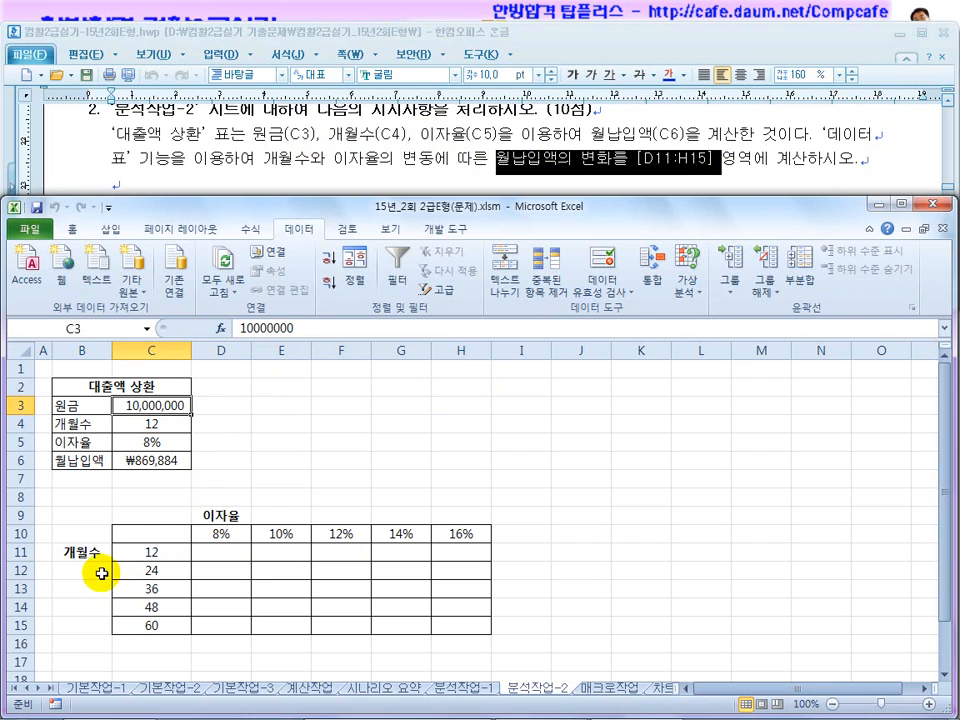
# Examine how corner cell C10 relates to the 이자율 row and 개월수 column, and reread the 월납입액 instruction
pyautogui.click(141, 532)
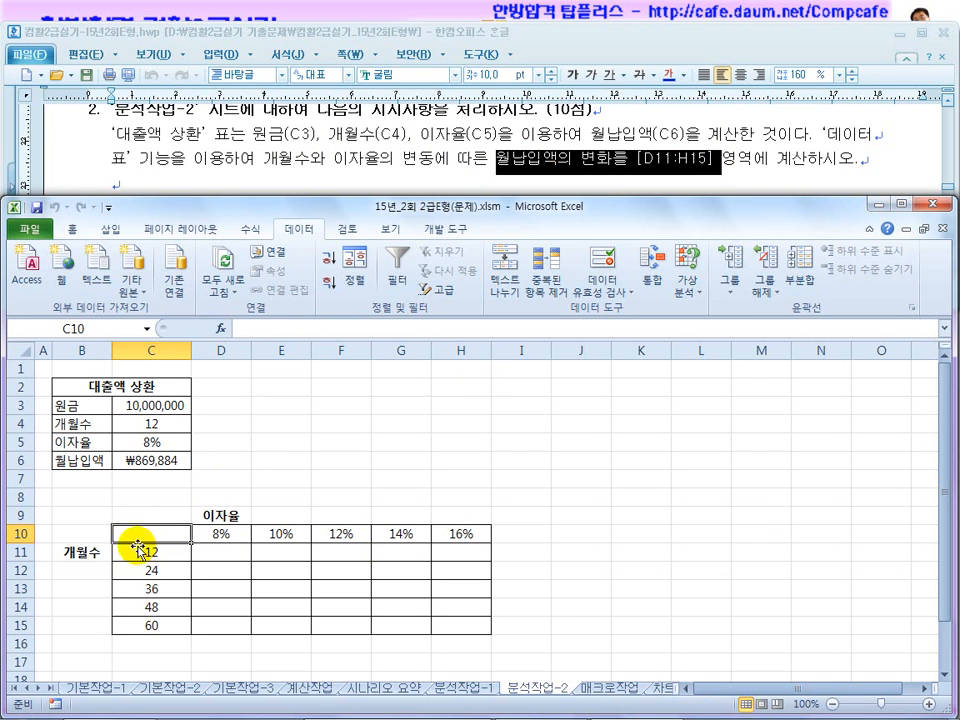
pyautogui.moveTo(236, 536); pyautogui.dragTo(340, 536)
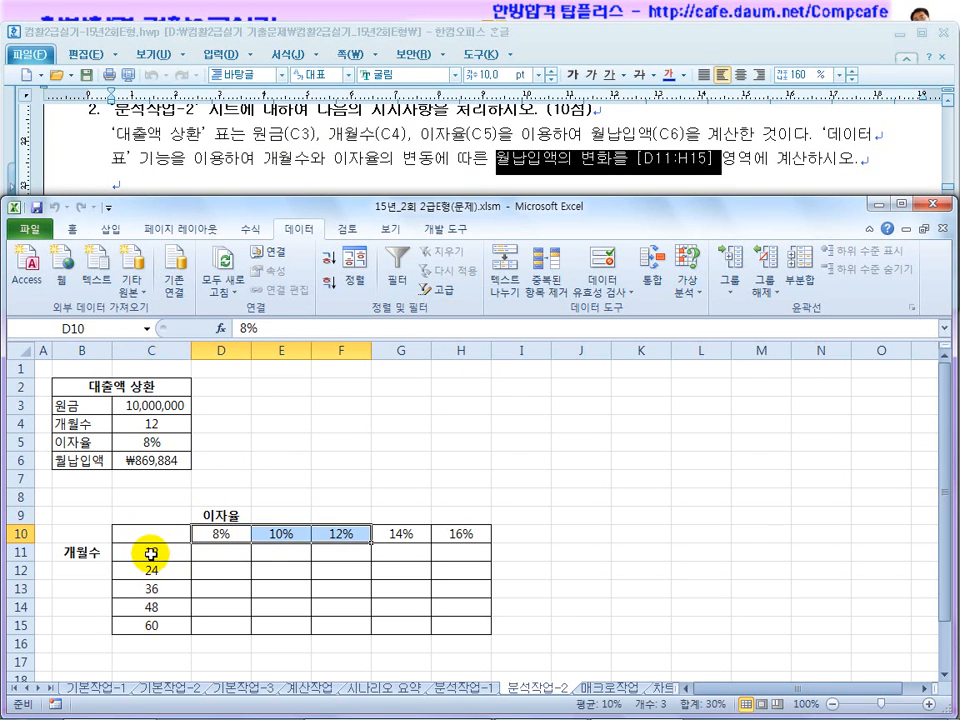
pyautogui.moveTo(146, 553); pyautogui.dragTo(155, 628)
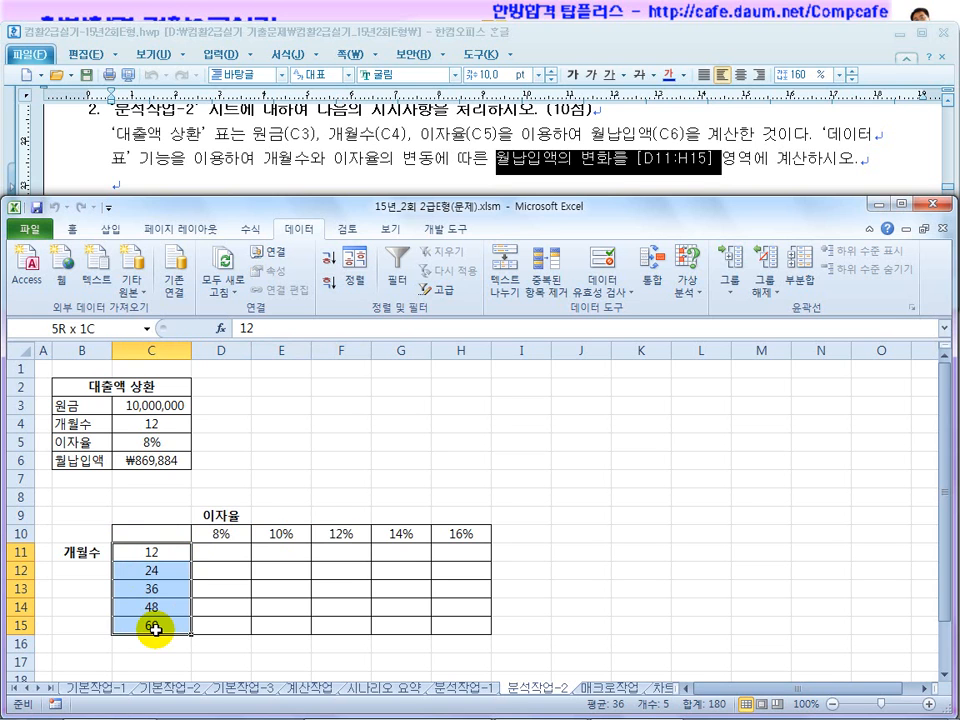
pyautogui.click(279, 158)
pyautogui.moveTo(279, 158); pyautogui.dragTo(512, 160)
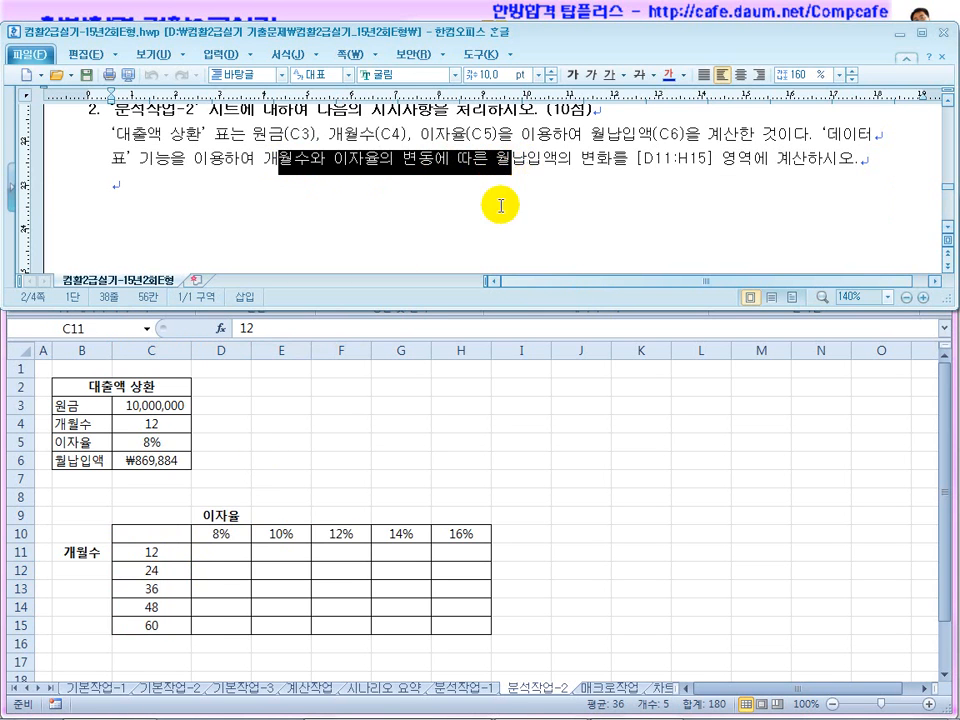
pyautogui.moveTo(543, 160); pyautogui.dragTo(654, 160)
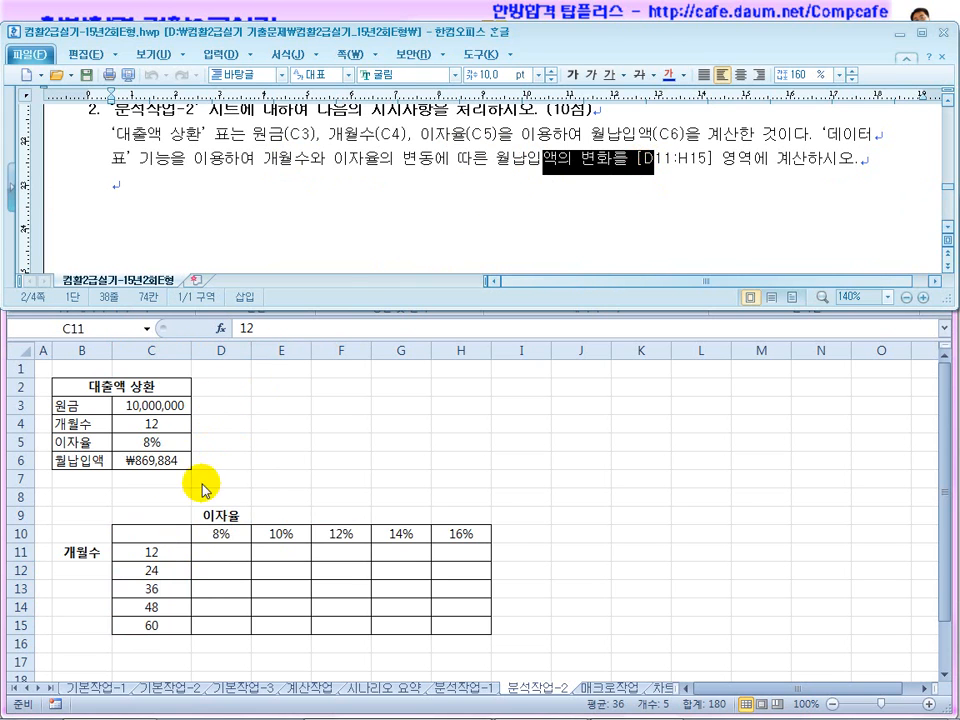
# Link the table's corner cell C10 to the 월납입액 result with the formula =C6
pyautogui.click(155, 531)
pyautogui.click(158, 533)
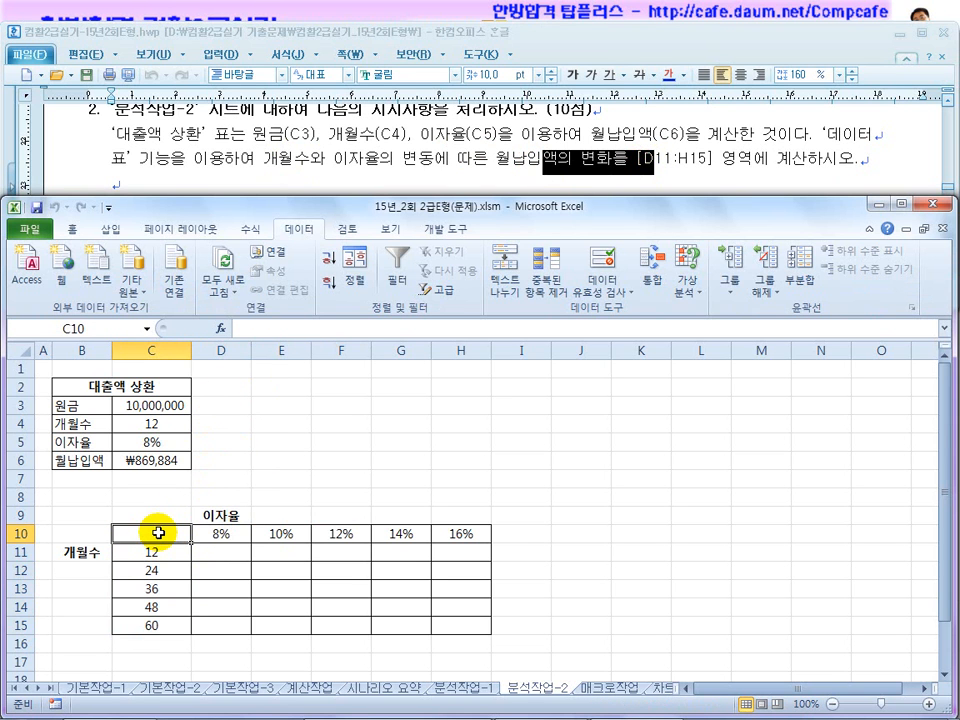
pyautogui.write('=')
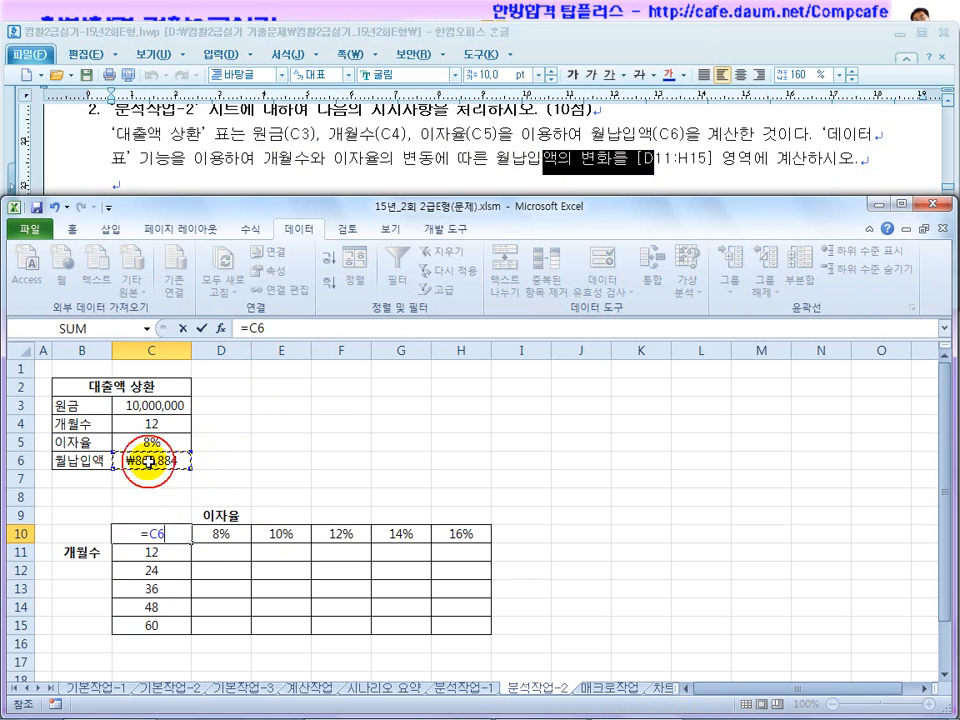
pyautogui.click(150, 406)
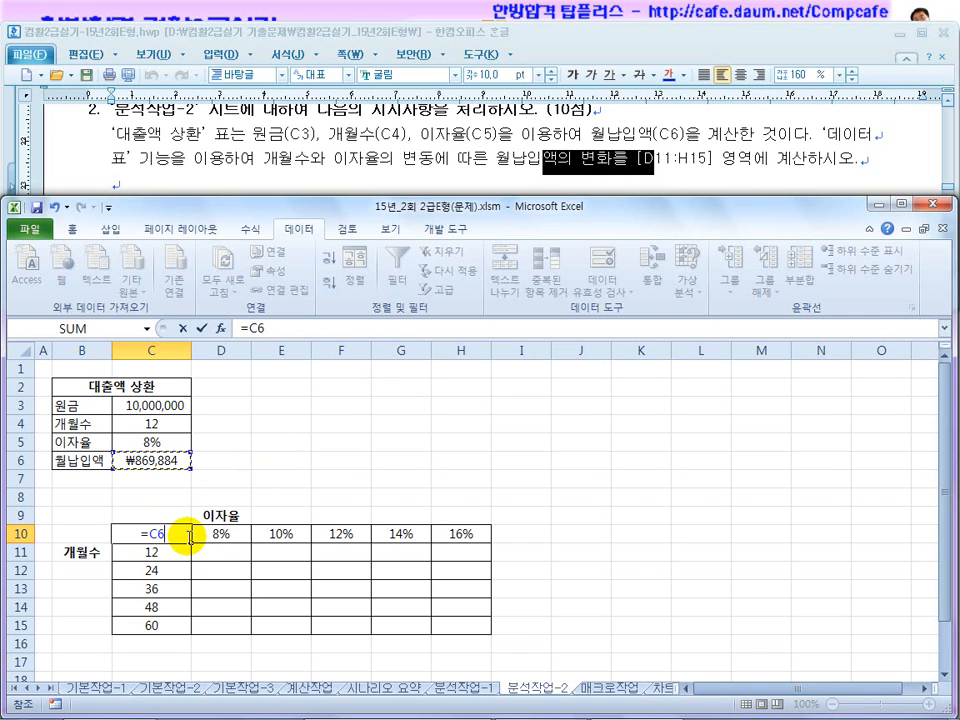
pyautogui.press('Return')
# Start a What-If data table (데이터 표) for the range C10:H15
pyautogui.moveTo(170, 540); pyautogui.dragTo(444, 626)
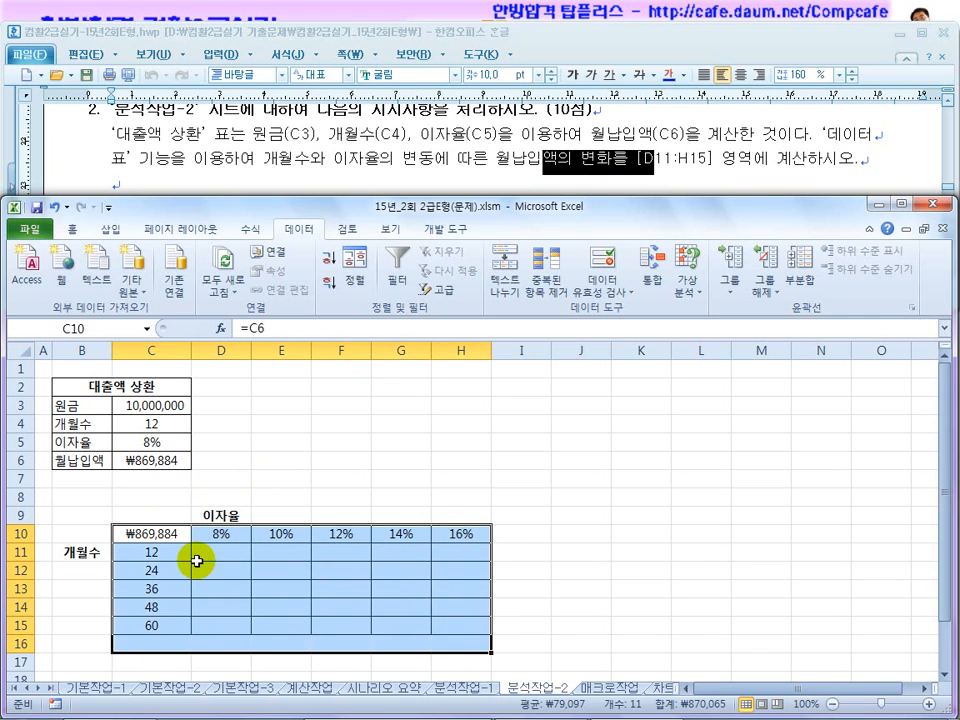
pyautogui.click(155, 537)
pyautogui.click(168, 460)
pyautogui.click(161, 530)
pyautogui.moveTo(160, 536); pyautogui.dragTo(456, 620)
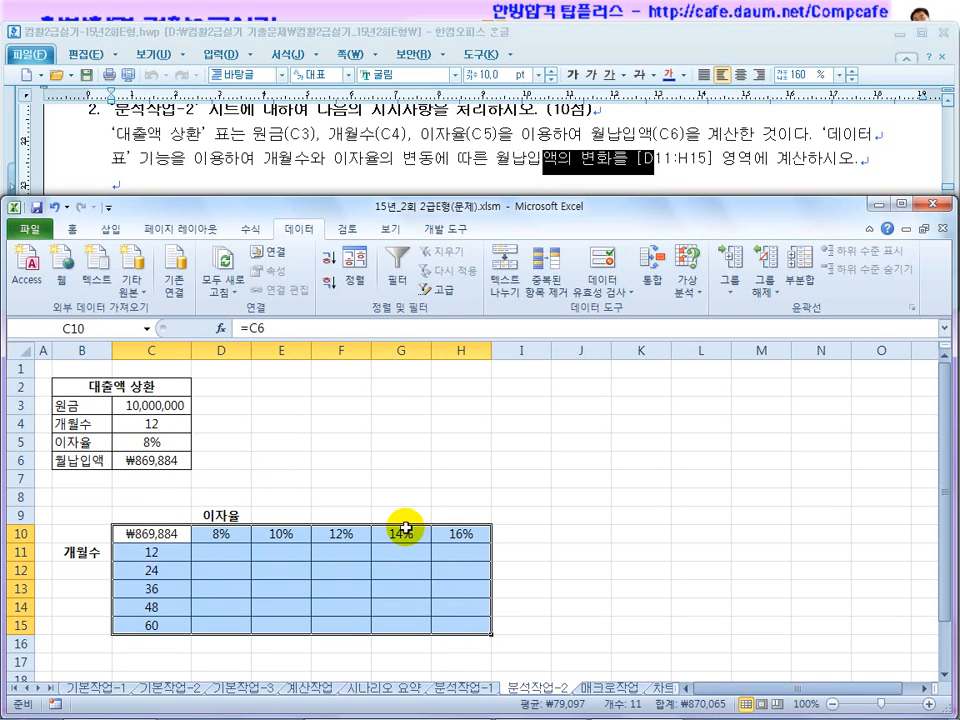
pyautogui.click(686, 290)
pyautogui.click(700, 354)
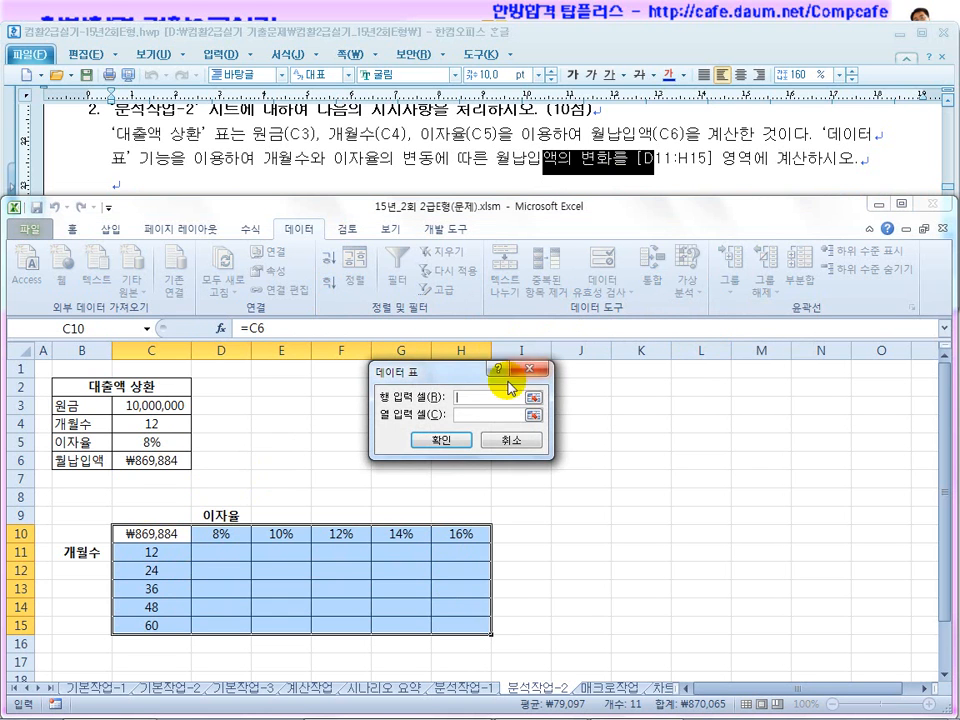
# Create the data table with $C$5 as the row input cell and $C$4 as the column input cell
pyautogui.moveTo(470, 370); pyautogui.dragTo(378, 389)
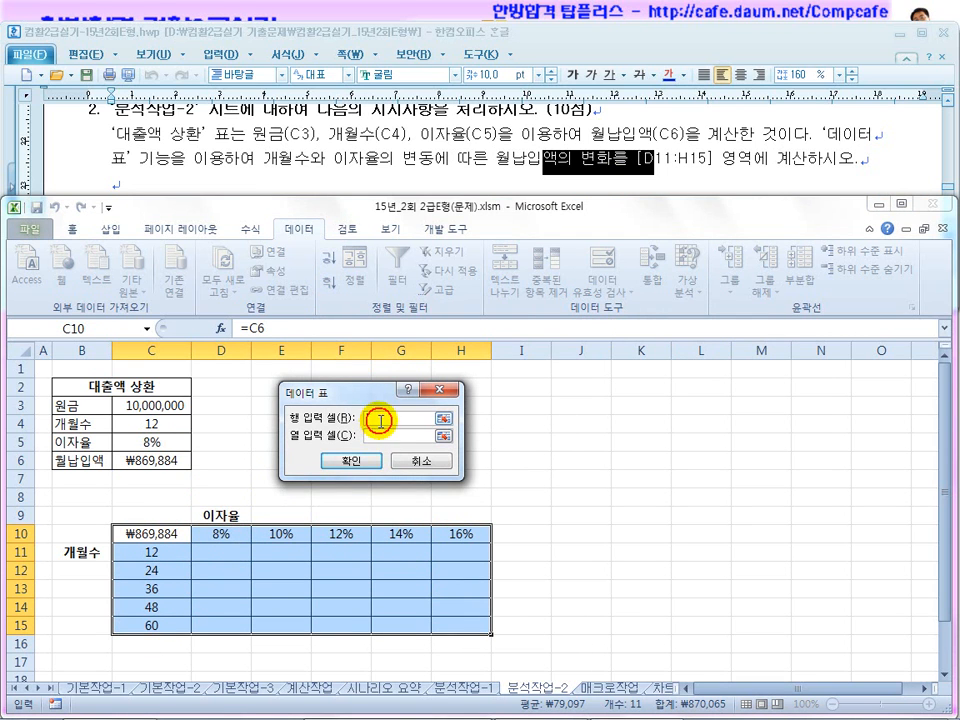
pyautogui.click(240, 533)
pyautogui.click(292, 533)
pyautogui.click(350, 534)
pyautogui.click(403, 536)
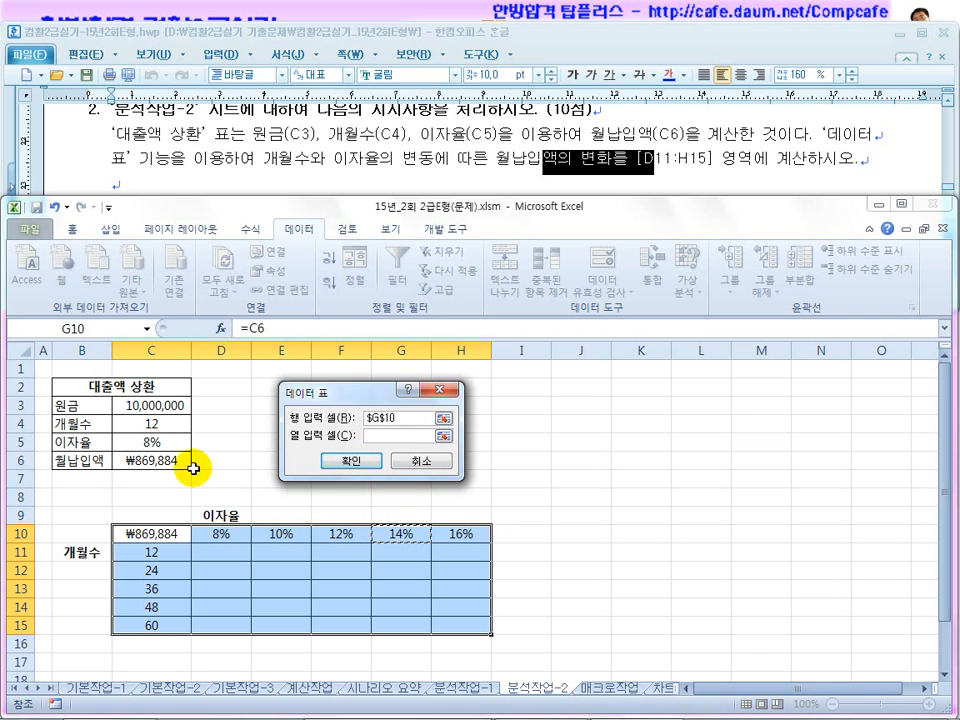
pyautogui.click(153, 440)
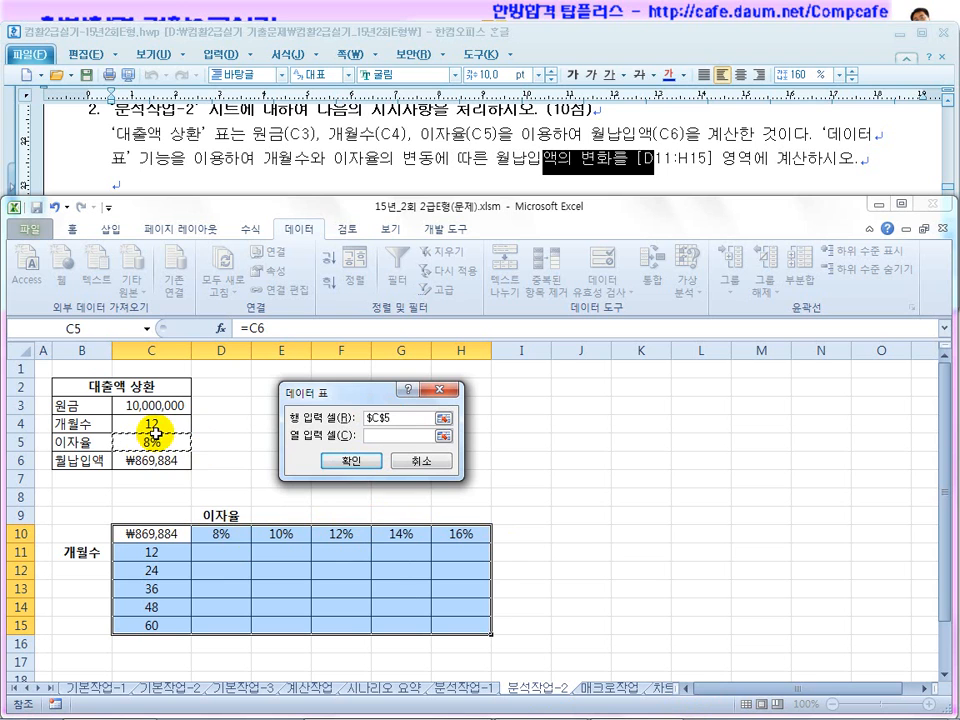
pyautogui.click(382, 436)
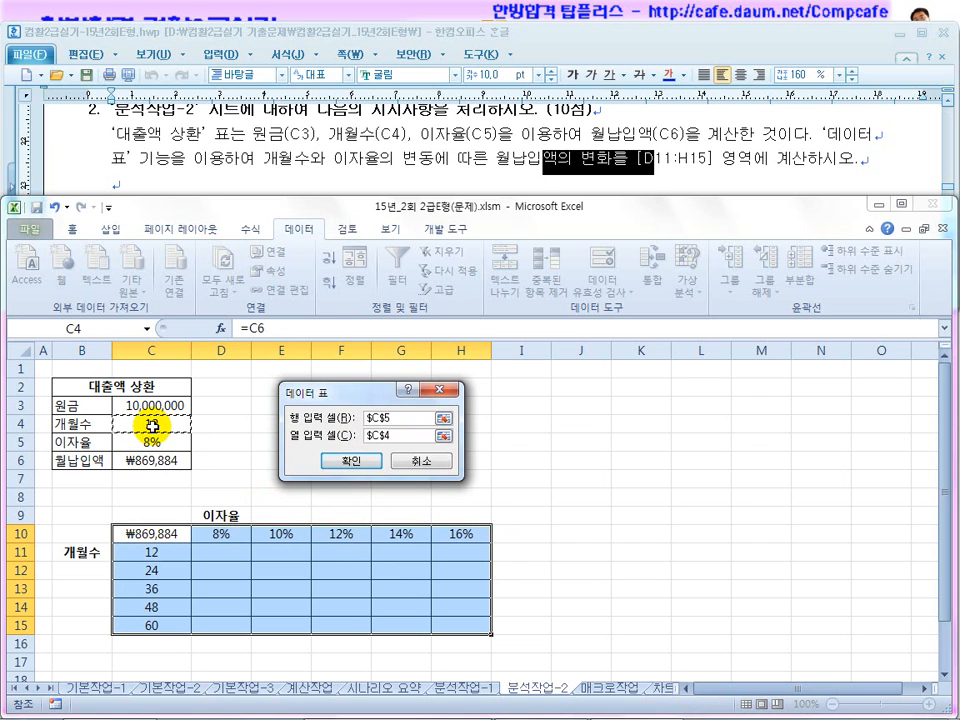
pyautogui.click(364, 461)
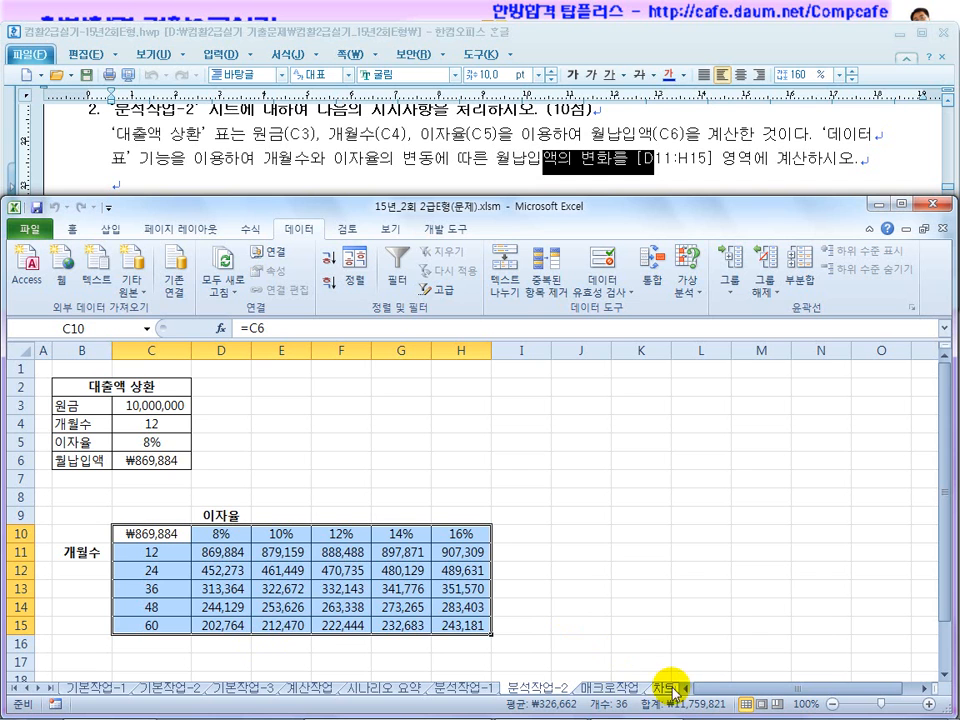
# Open the 매크로작업 sheet and bring its macro instructions under 문제4 into view in the Hangul document
pyautogui.moveTo(672, 686); pyautogui.dragTo(718, 686)
pyautogui.click(611, 687)
pyautogui.click(470, 494)
pyautogui.click(381, 152)
pyautogui.scroll(-10, 386, 214)
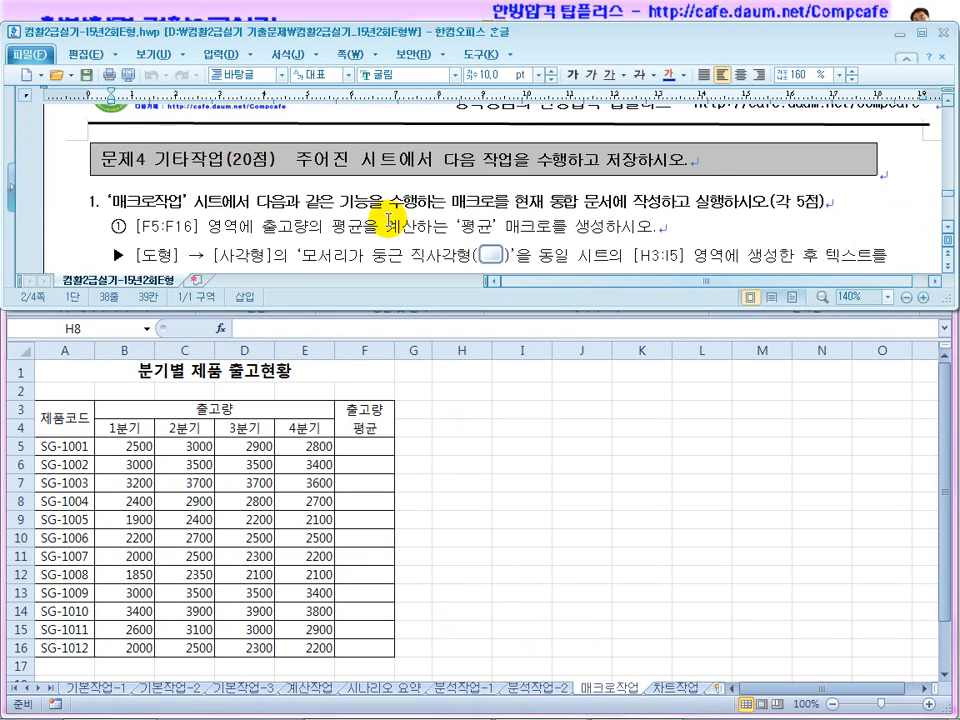
pyautogui.scroll(-3, 372, 210)
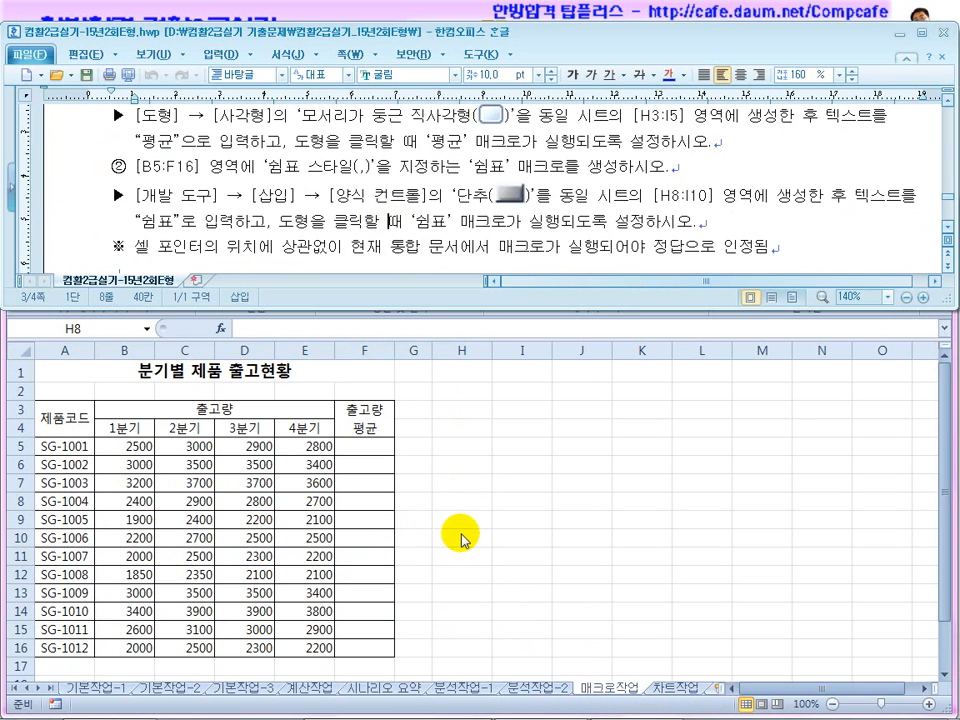
# Read the instructions for the 평균 macro on F5:F16 and the 쉼표 macro on B5:F16
pyautogui.click(461, 534)
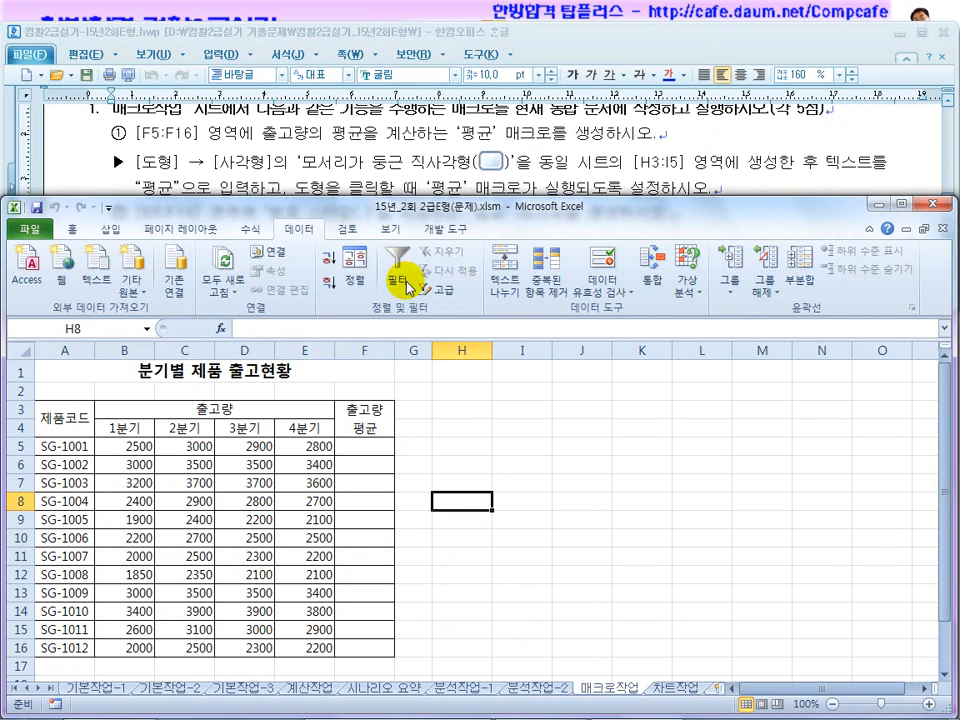
pyautogui.click(283, 138)
pyautogui.moveTo(521, 155); pyautogui.dragTo(430, 155)
pyautogui.moveTo(430, 240); pyautogui.dragTo(549, 241)
pyautogui.moveTo(284, 240); pyautogui.dragTo(492, 242)
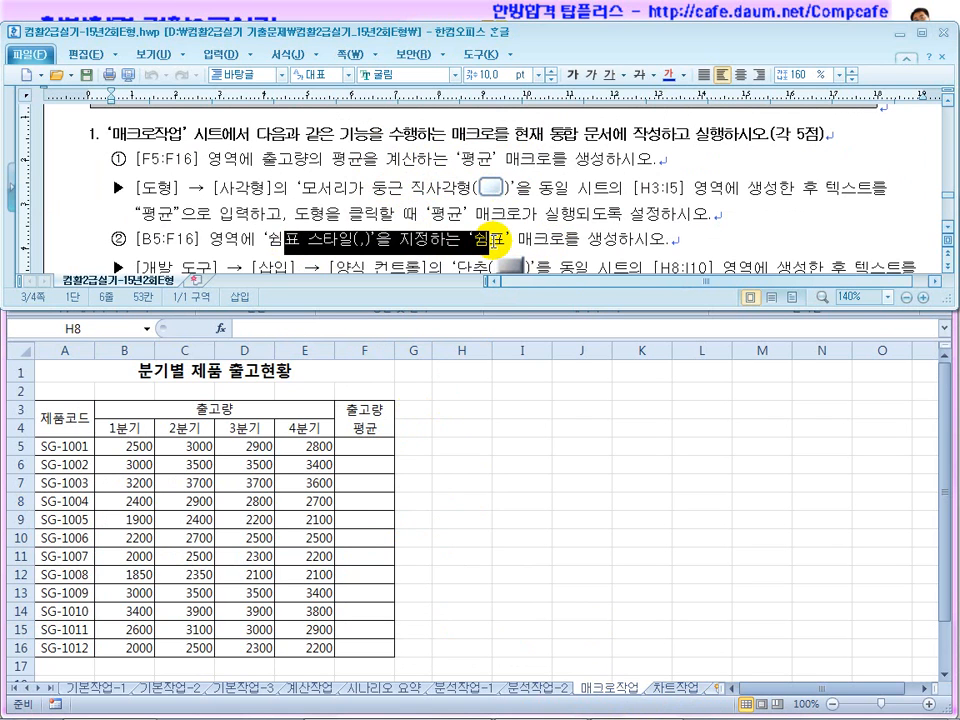
# Select an empty cell outside the table and start recording a macro named 평균 in the current workbook
pyautogui.click(469, 440)
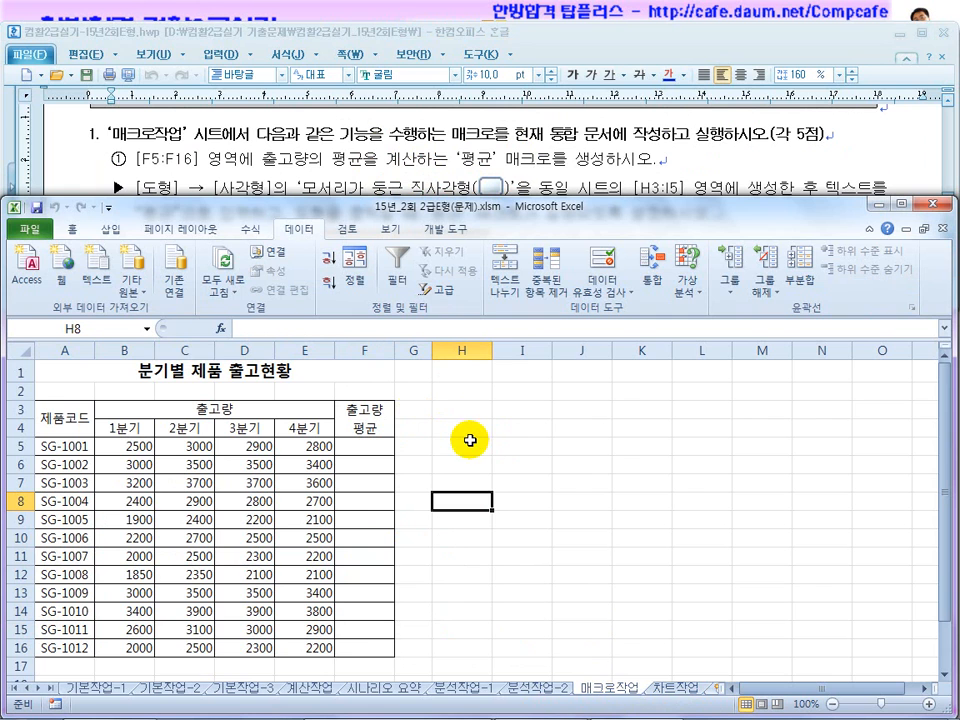
pyautogui.click(462, 464)
pyautogui.click(462, 446)
pyautogui.click(455, 486)
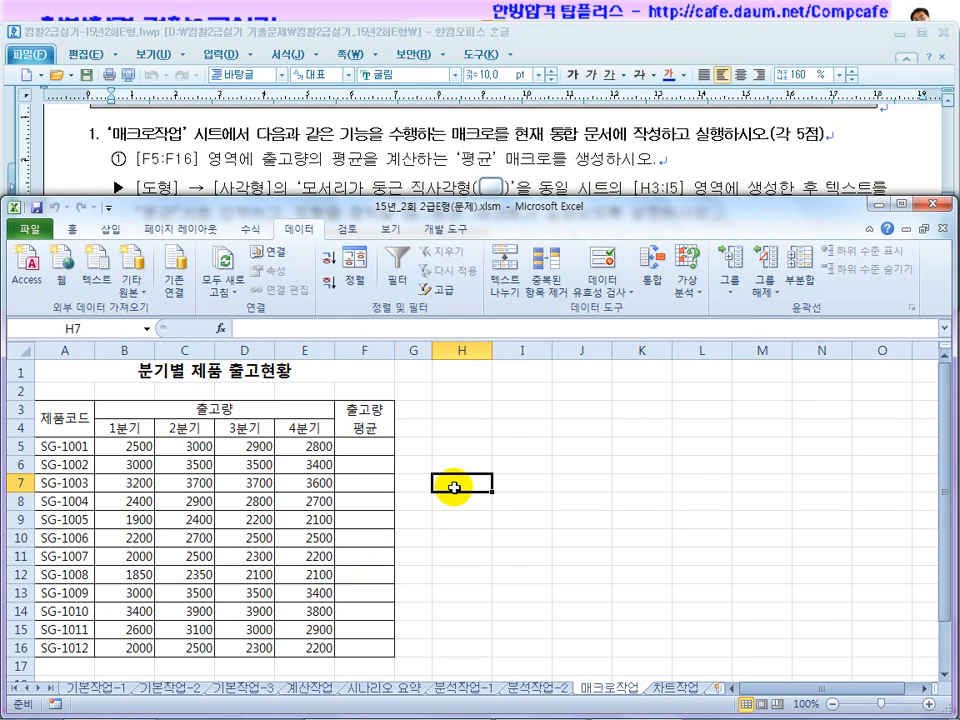
pyautogui.click(435, 235)
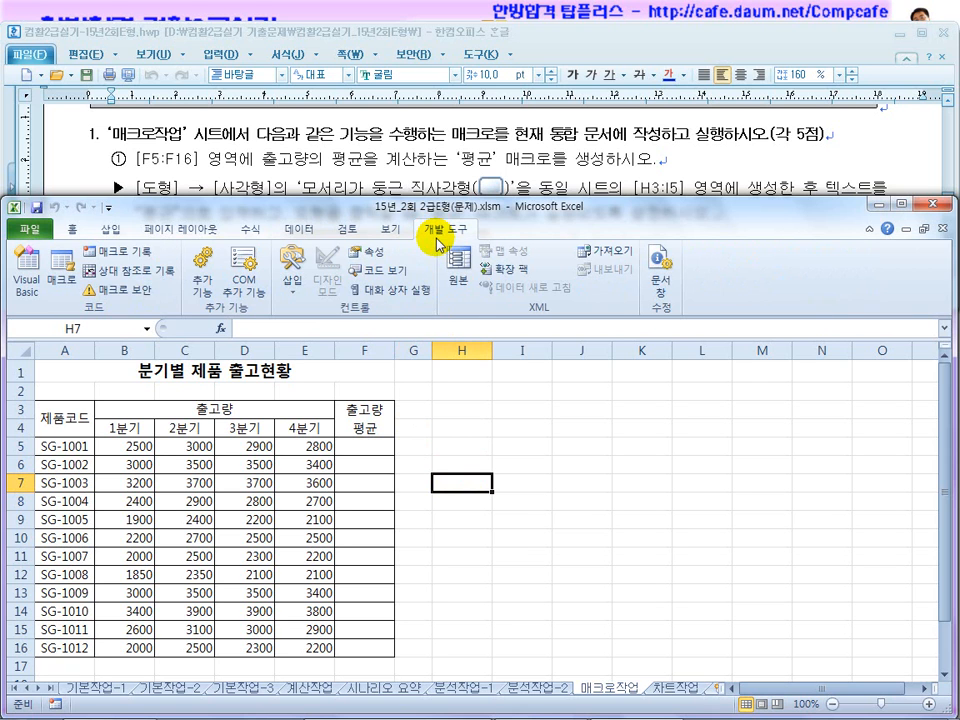
pyautogui.click(108, 256)
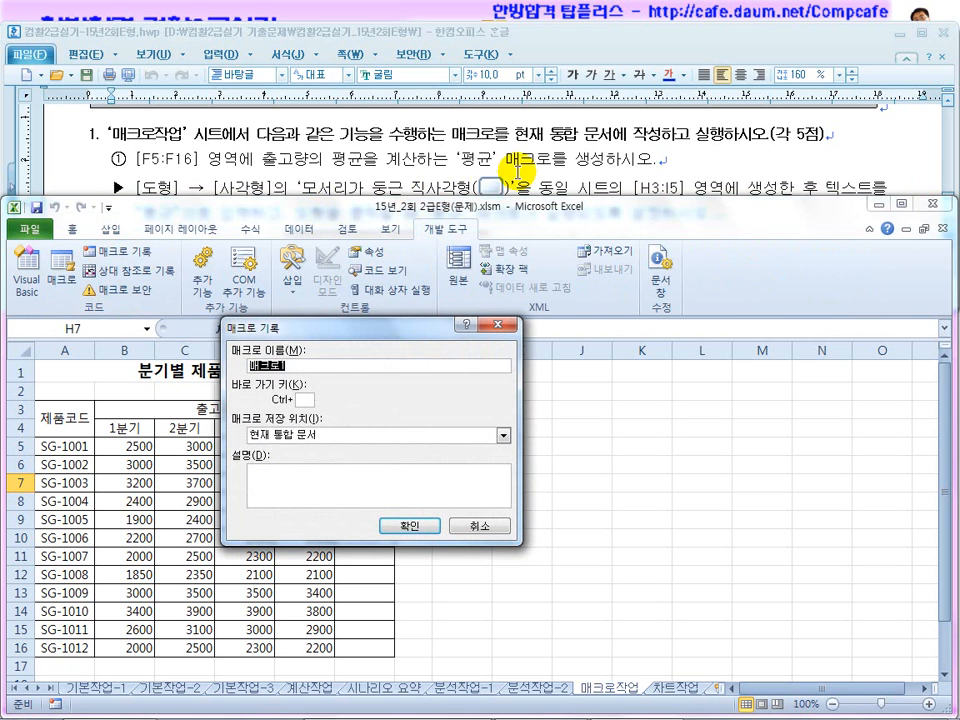
pyautogui.write('평균')
pyautogui.click(412, 525)
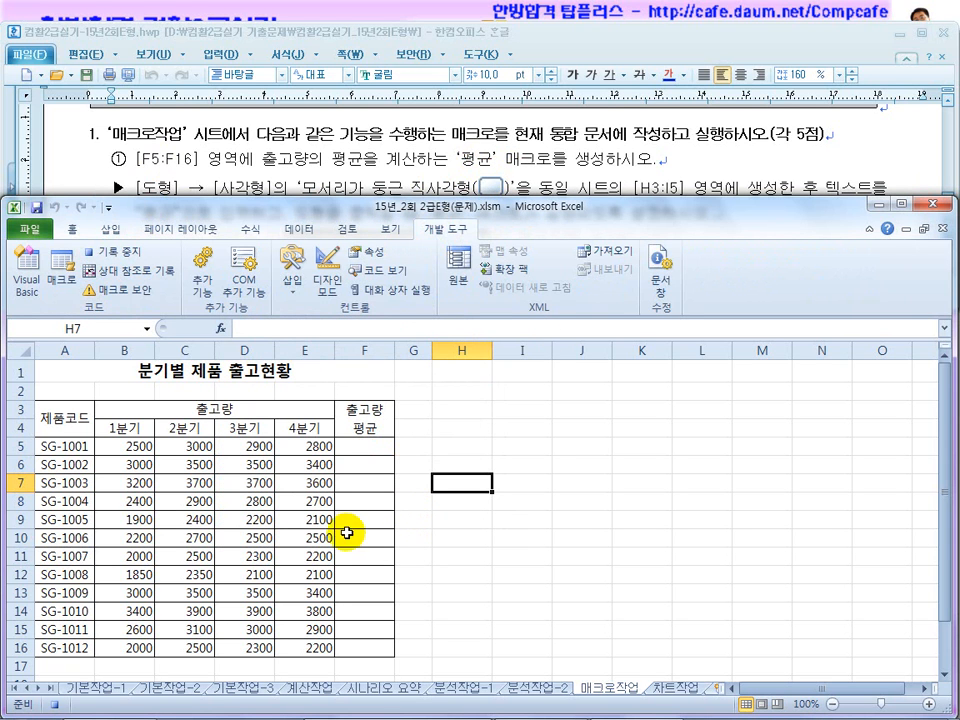
# Enter =average(B5:E5) in F5 to calculate the first product's average shipment
pyautogui.click(361, 450)
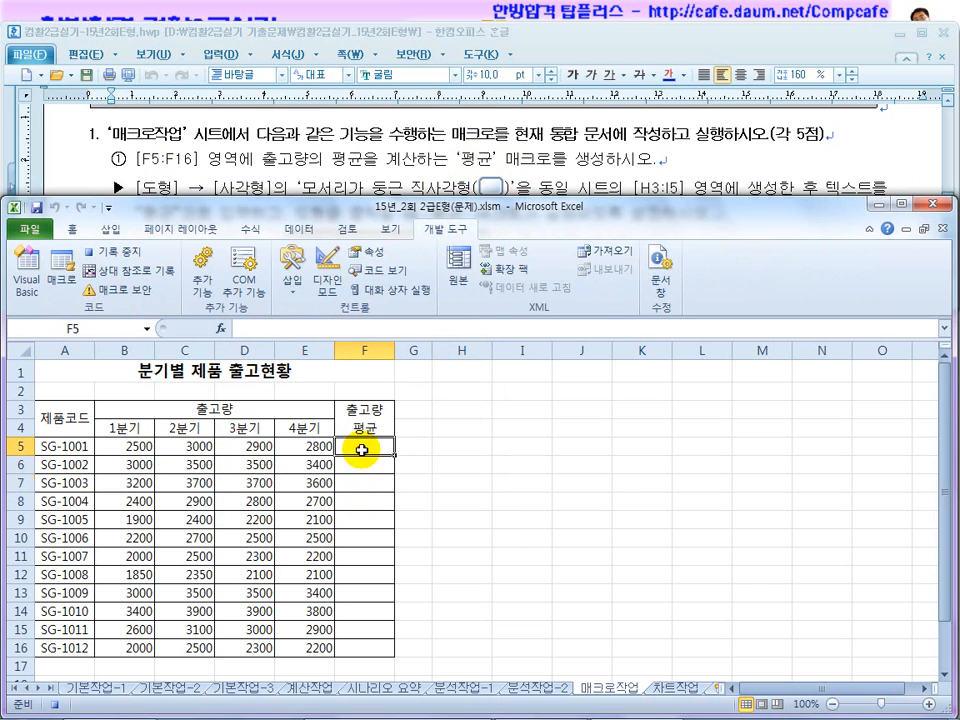
pyautogui.write('=ave')
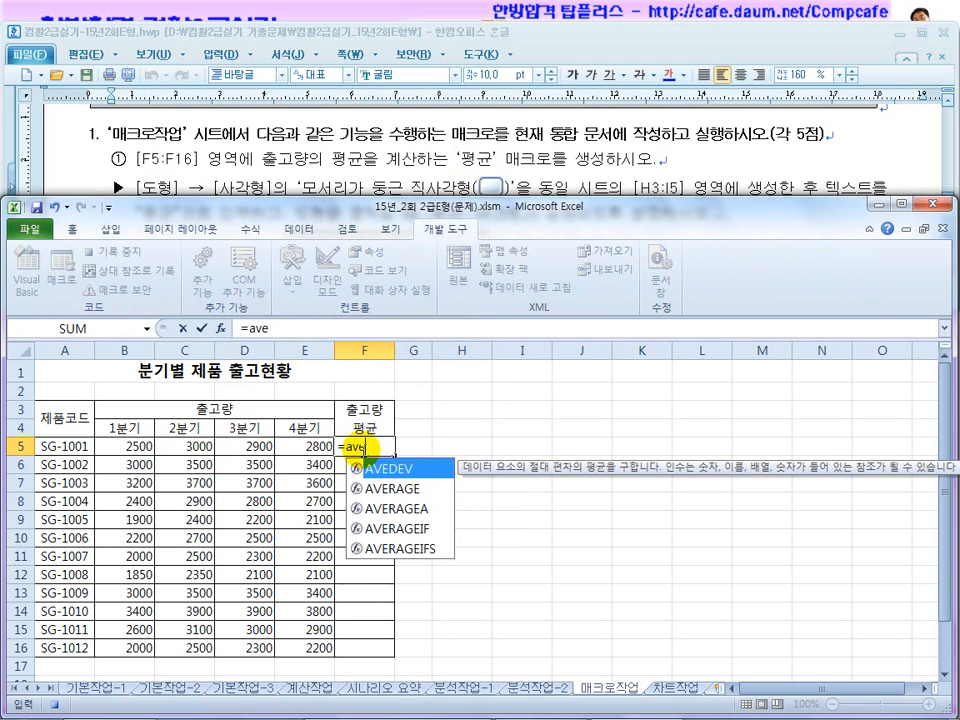
pyautogui.write('rage(')
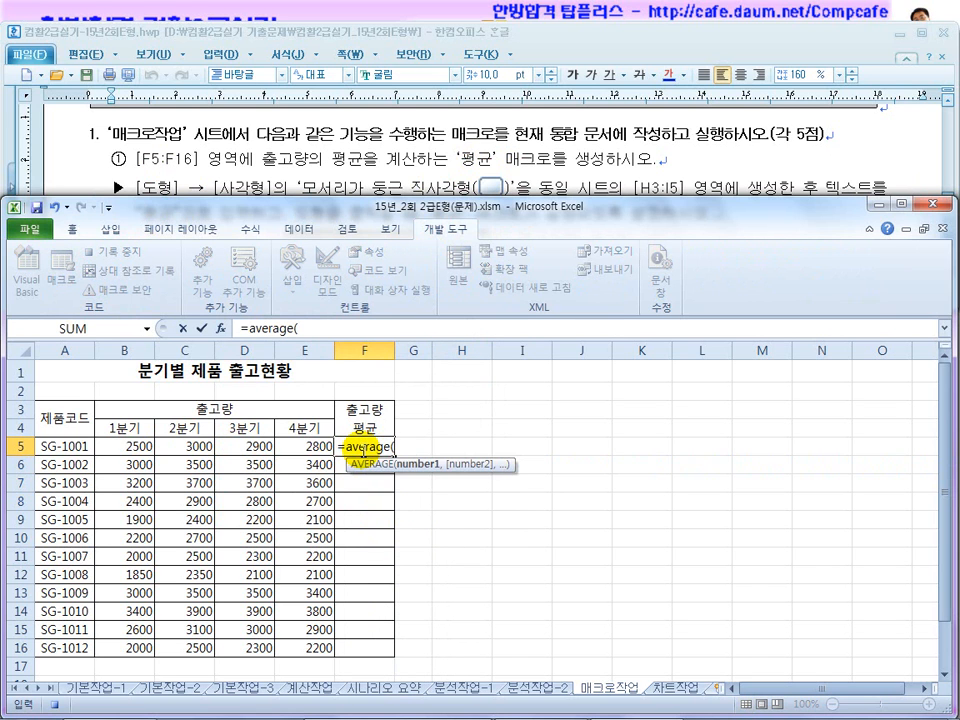
pyautogui.moveTo(124, 446); pyautogui.dragTo(302, 443)
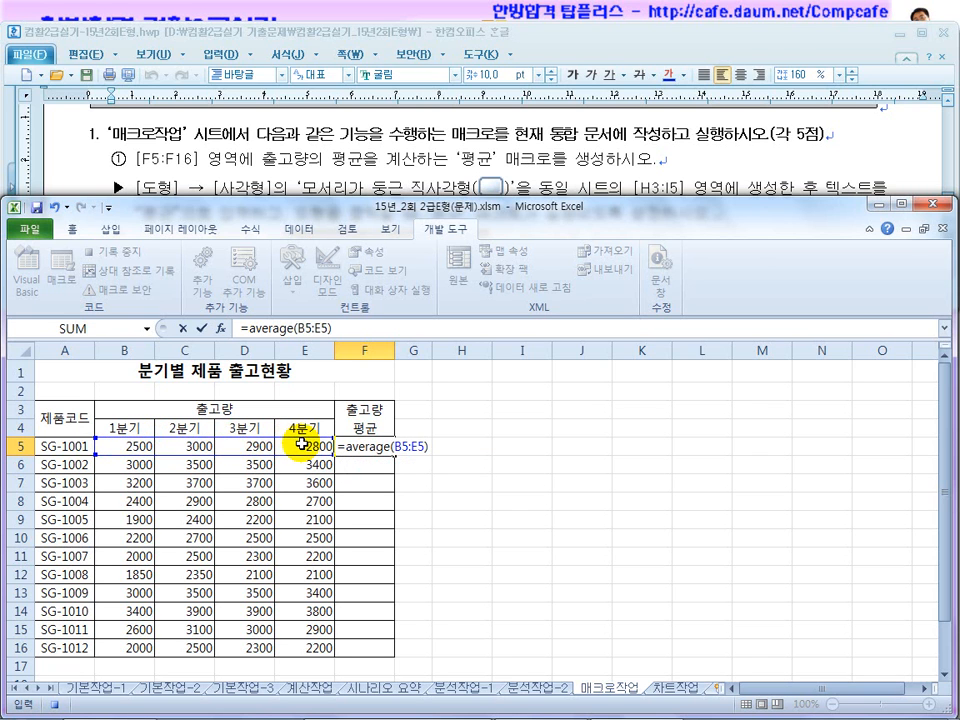
pyautogui.press('Return')
# Fill the average formula from F5 down to F16 and stop recording the macro
pyautogui.click(396, 454)
pyautogui.moveTo(396, 454); pyautogui.dragTo(388, 648)
pyautogui.click(432, 569)
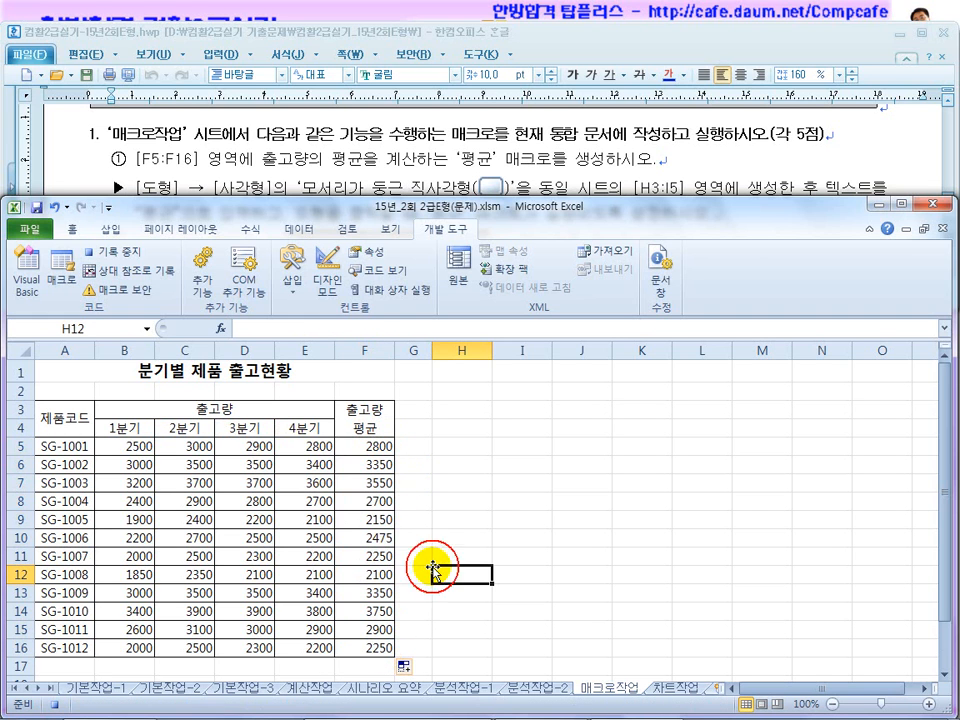
pyautogui.click(125, 258)
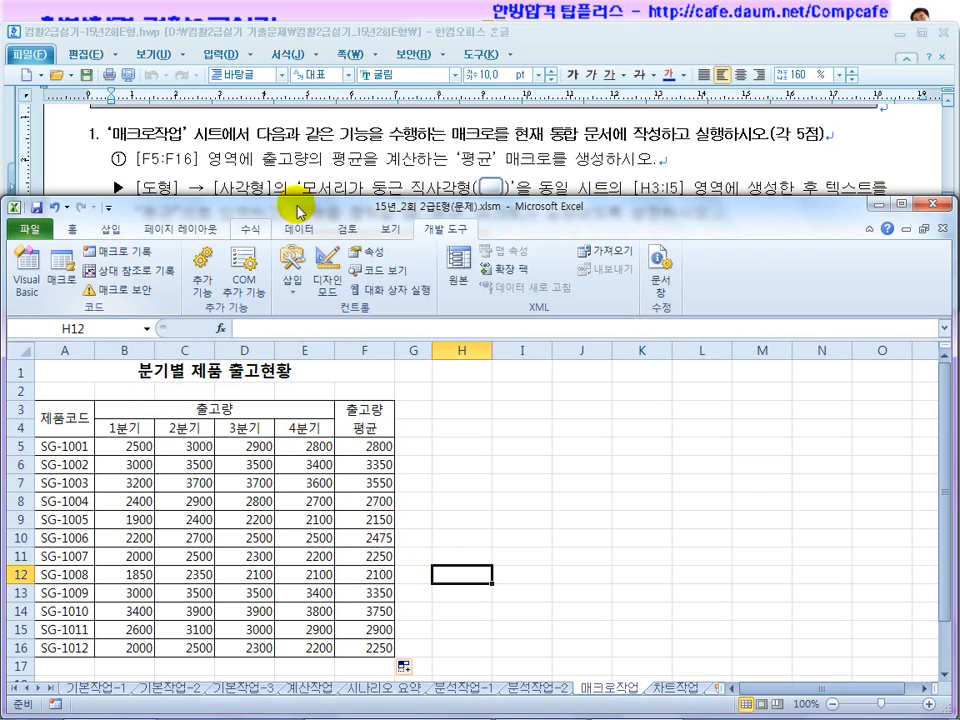
# Reread the 쉼표 macro instructions, including the B5:F16 range, comma style and button placement in H8:I10
pyautogui.click(333, 160)
pyautogui.moveTo(240, 238); pyautogui.dragTo(363, 239)
pyautogui.click(133, 447)
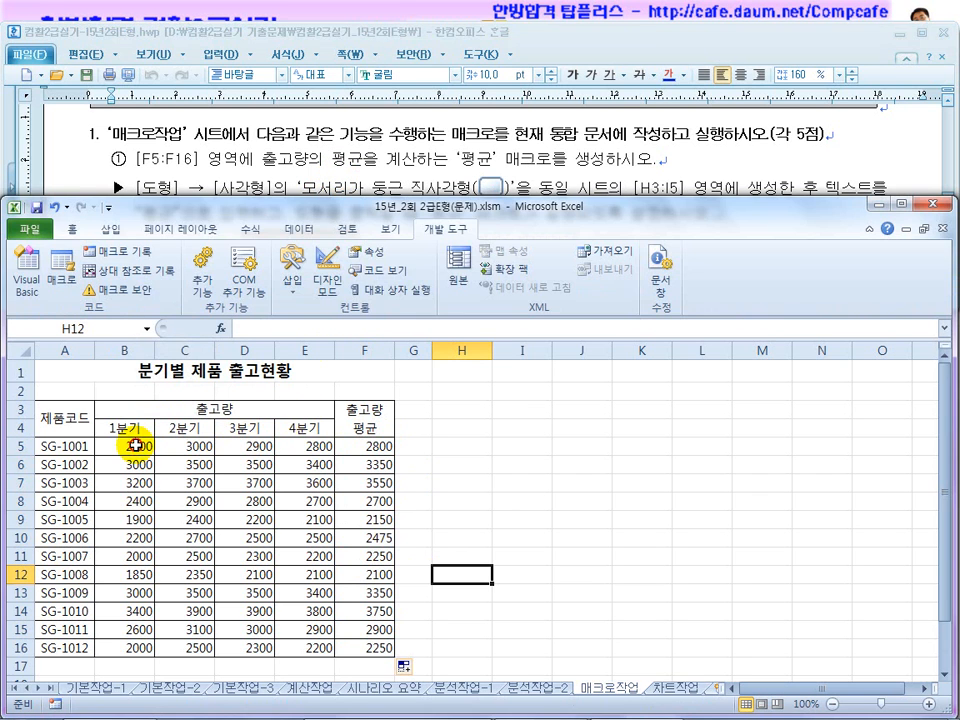
pyautogui.click(237, 130)
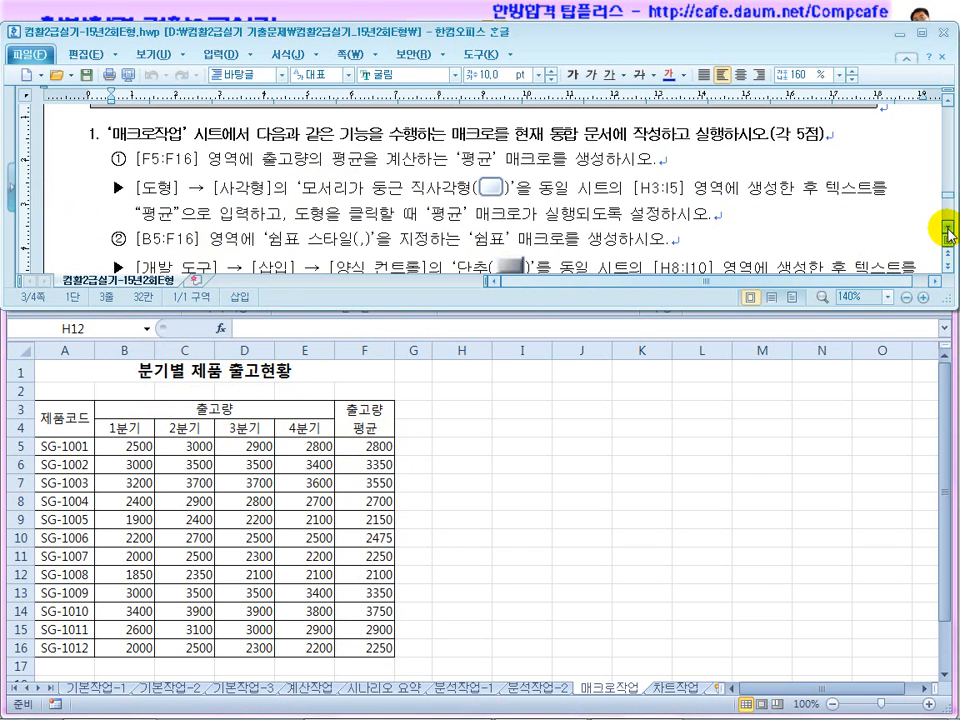
pyautogui.scroll(-3, 948, 236)
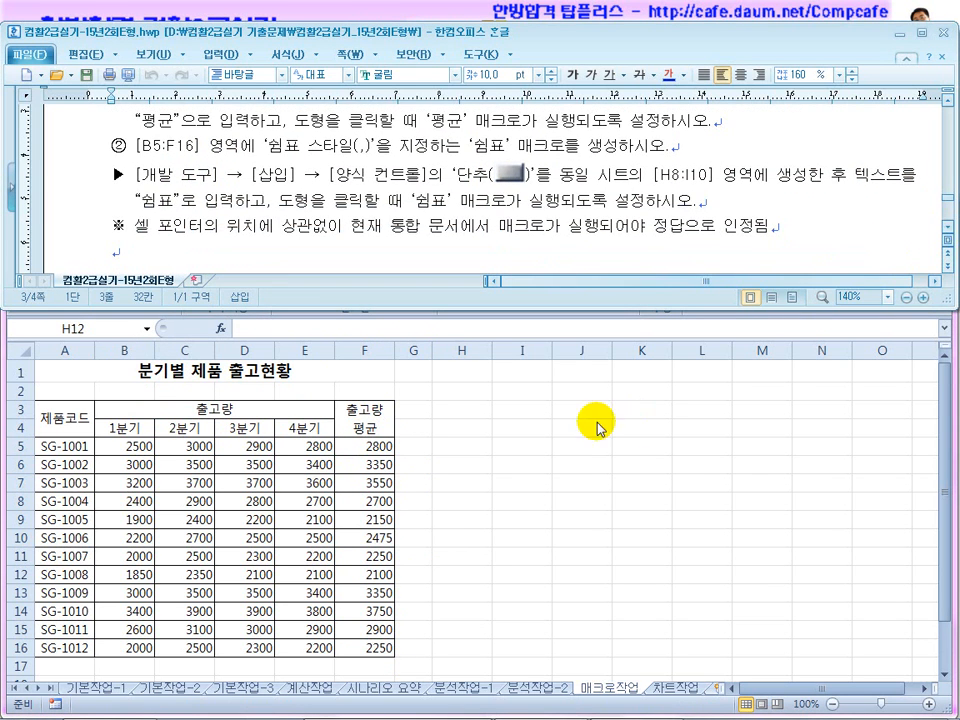
pyautogui.click(443, 510)
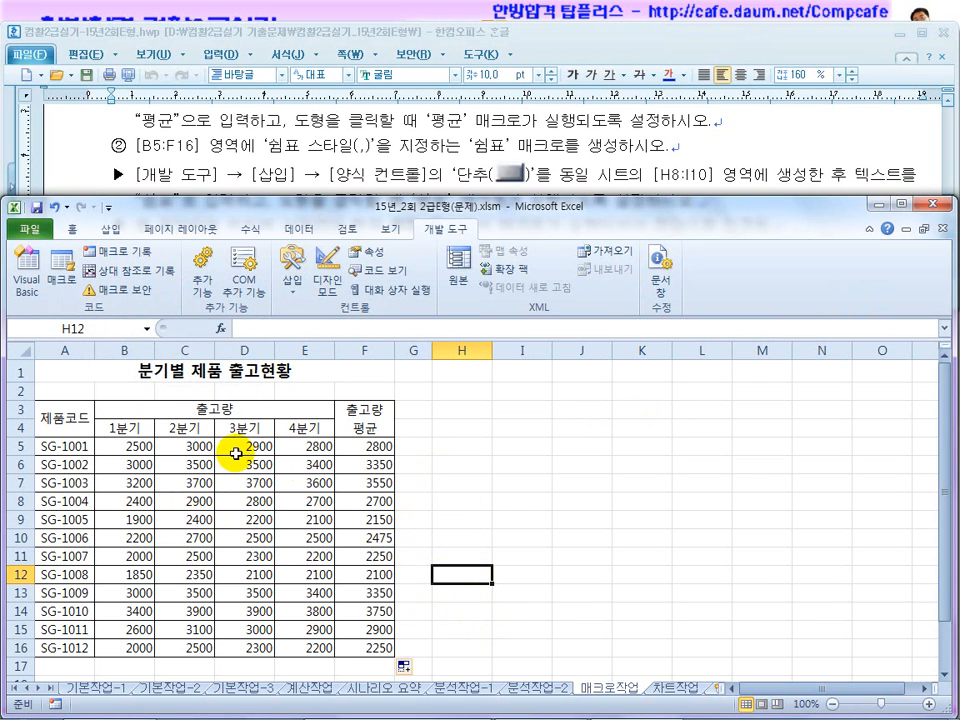
# Start recording a macro named 쉼표 in the current workbook and select B5:F16
pyautogui.click(133, 251)
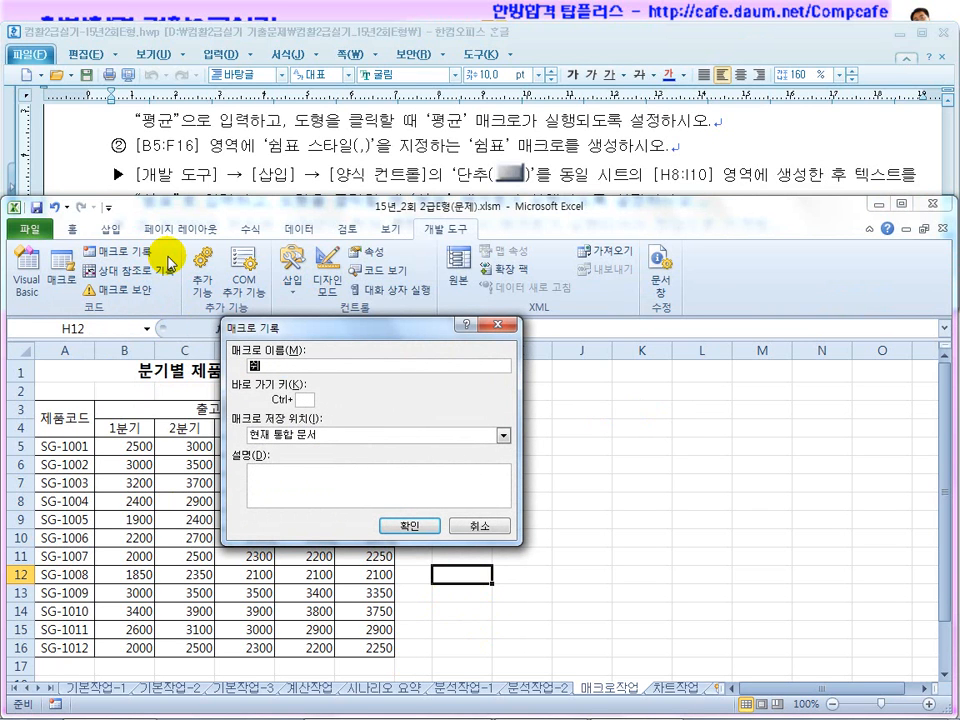
pyautogui.click(418, 527)
pyautogui.moveTo(124, 450); pyautogui.dragTo(380, 645)
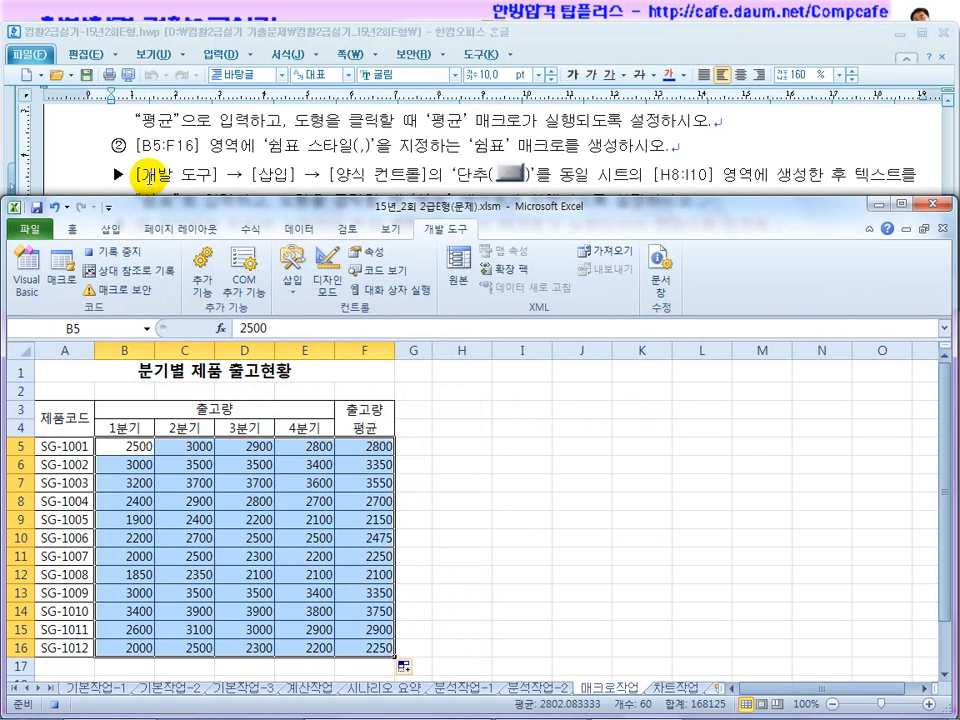
pyautogui.rightClick(193, 489)
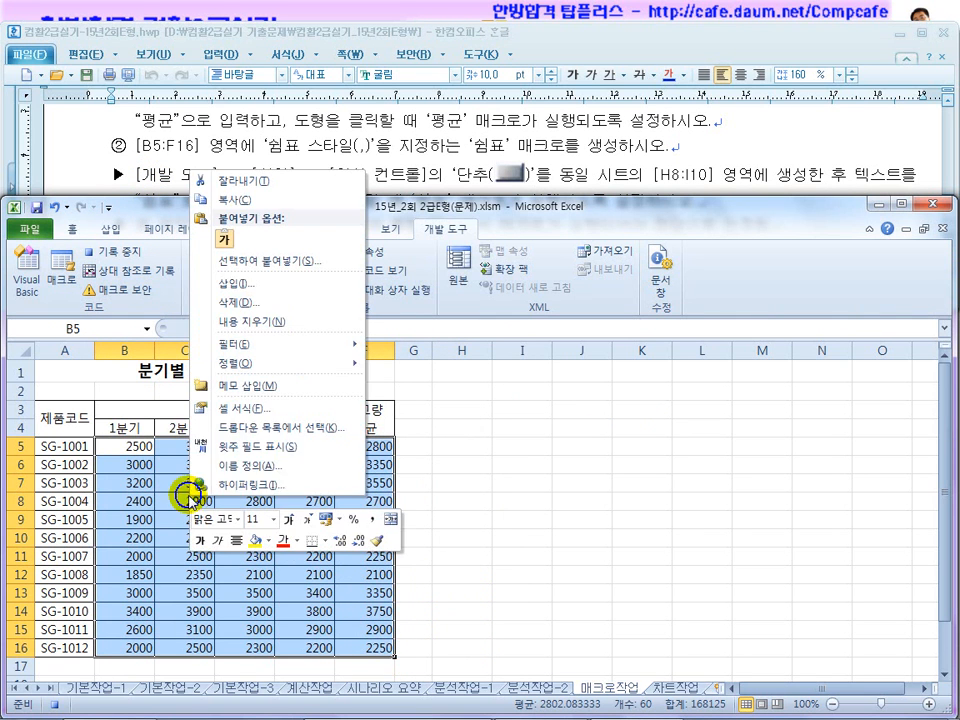
pyautogui.click(240, 408)
pyautogui.click(38, 304)
pyautogui.moveTo(189, 244); pyautogui.dragTo(366, 280)
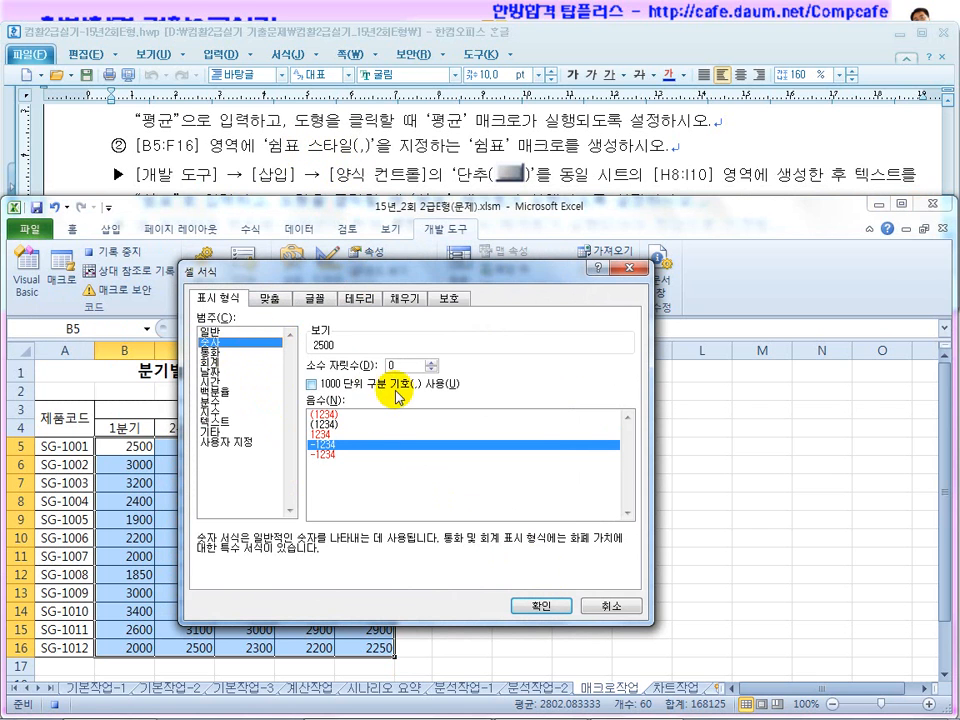
pyautogui.click(610, 607)
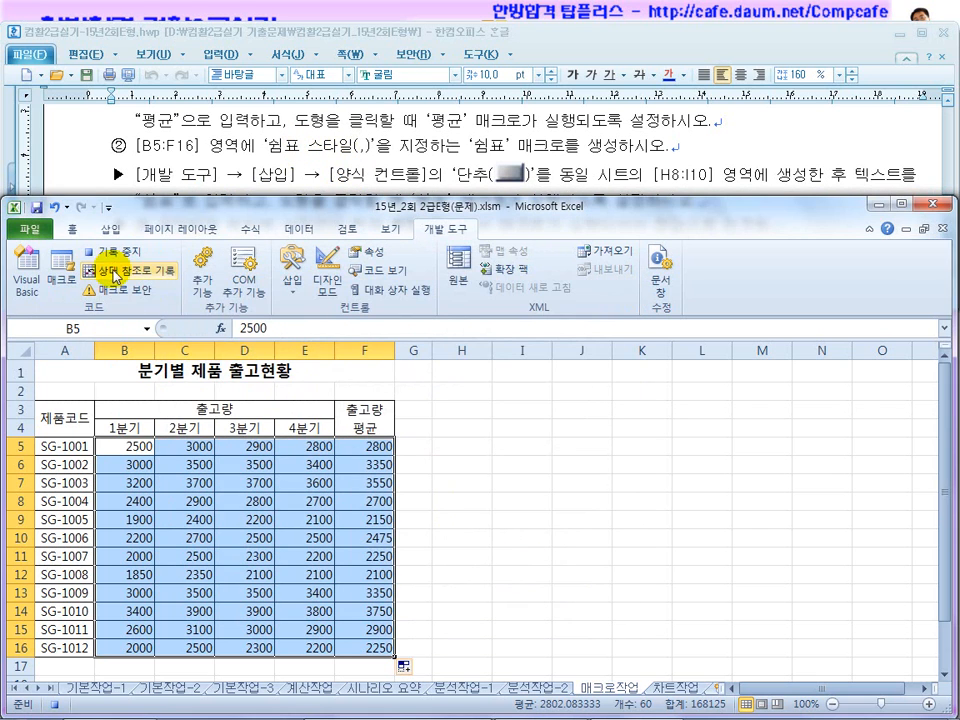
# Apply the comma style to B5:F16 and stop recording the 쉼표 macro
pyautogui.click(72, 228)
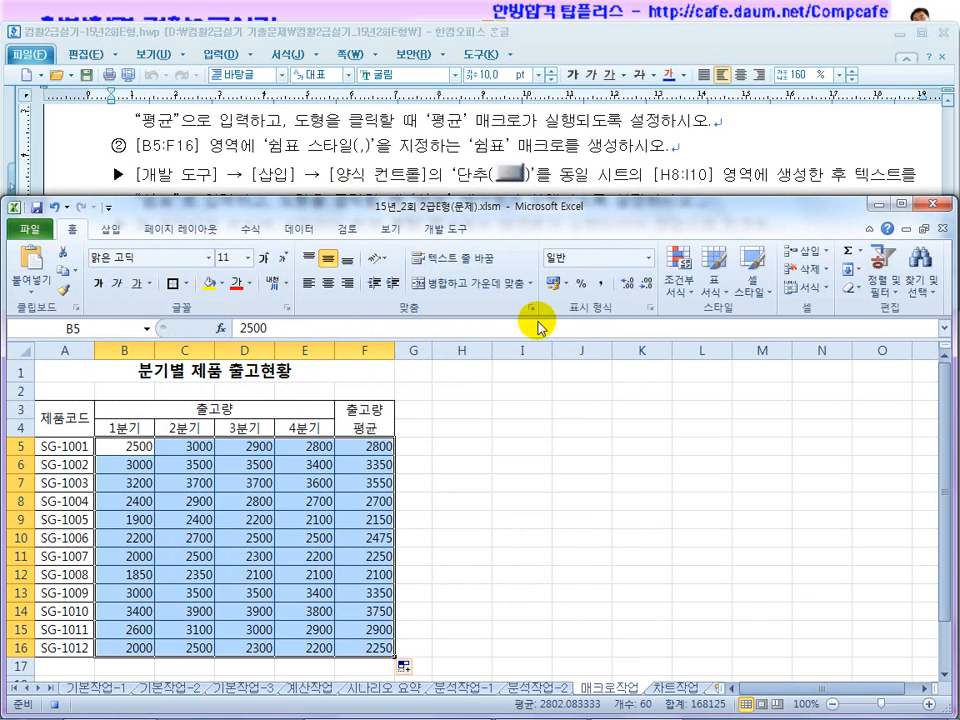
pyautogui.click(601, 286)
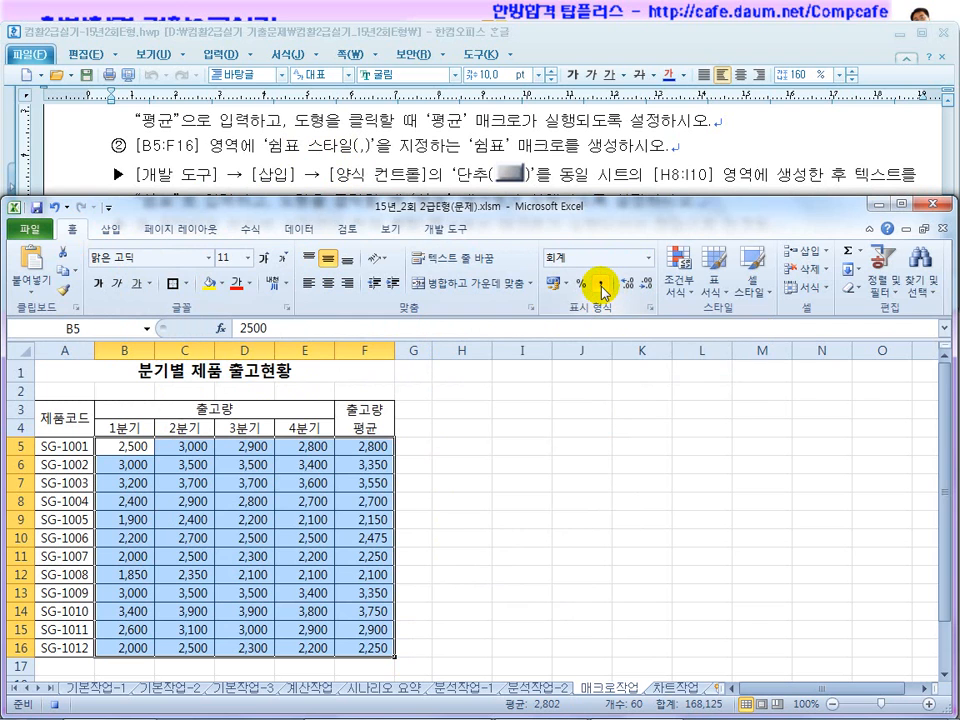
pyautogui.click(438, 518)
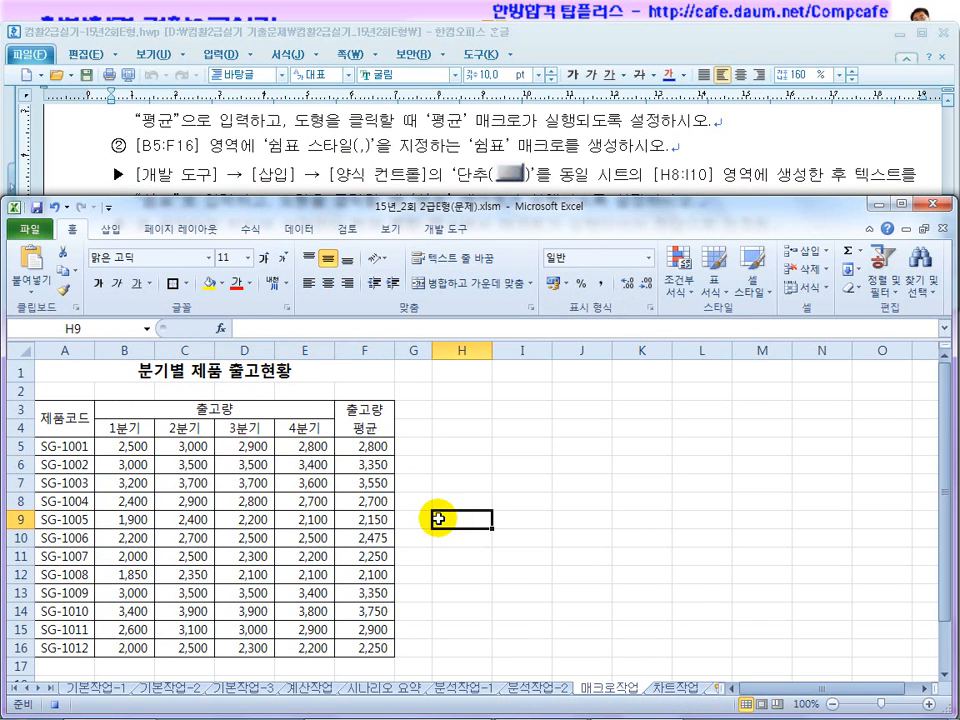
pyautogui.click(442, 228)
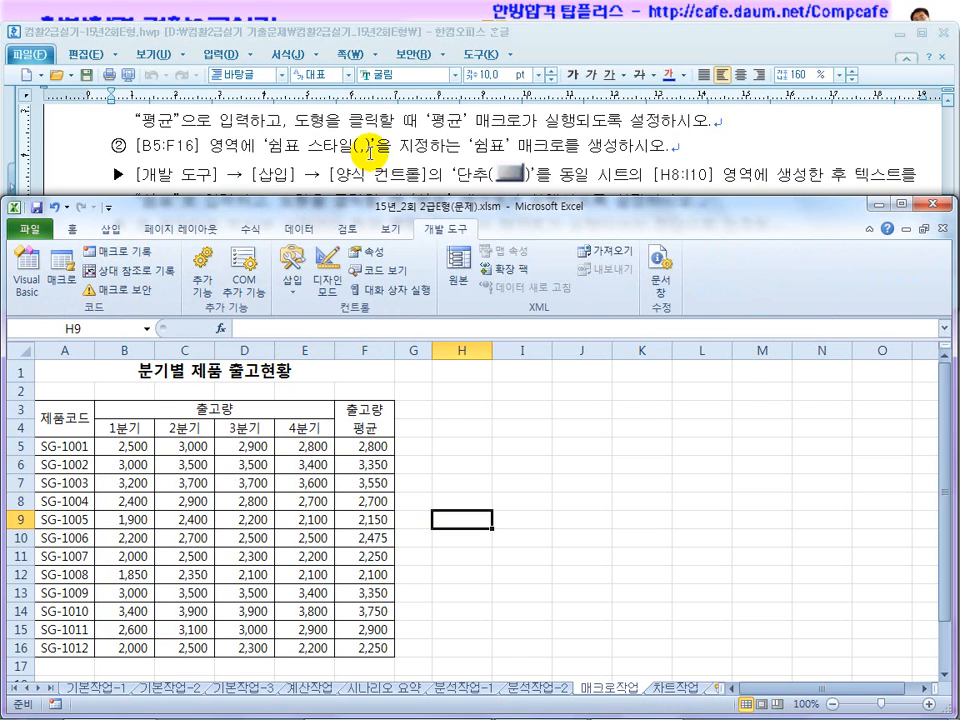
# Check the shape instructions, then draw a rounded rectangle (모서리가 둥근 직사각형) across H3:I4 on the 매크로작업 sheet
pyautogui.click(372, 152)
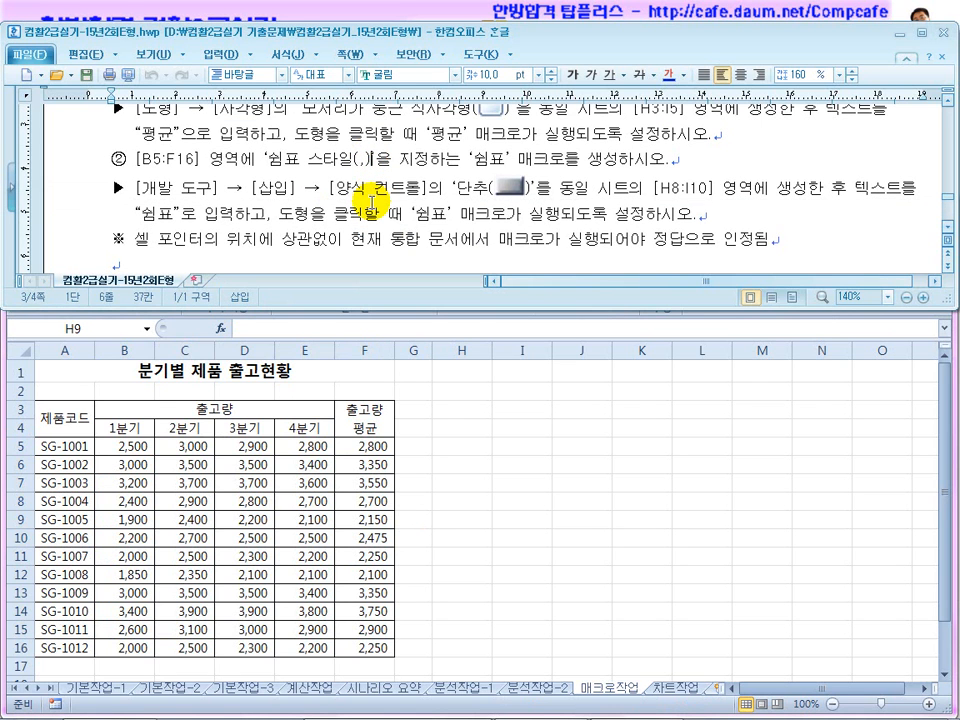
pyautogui.click(946, 101)
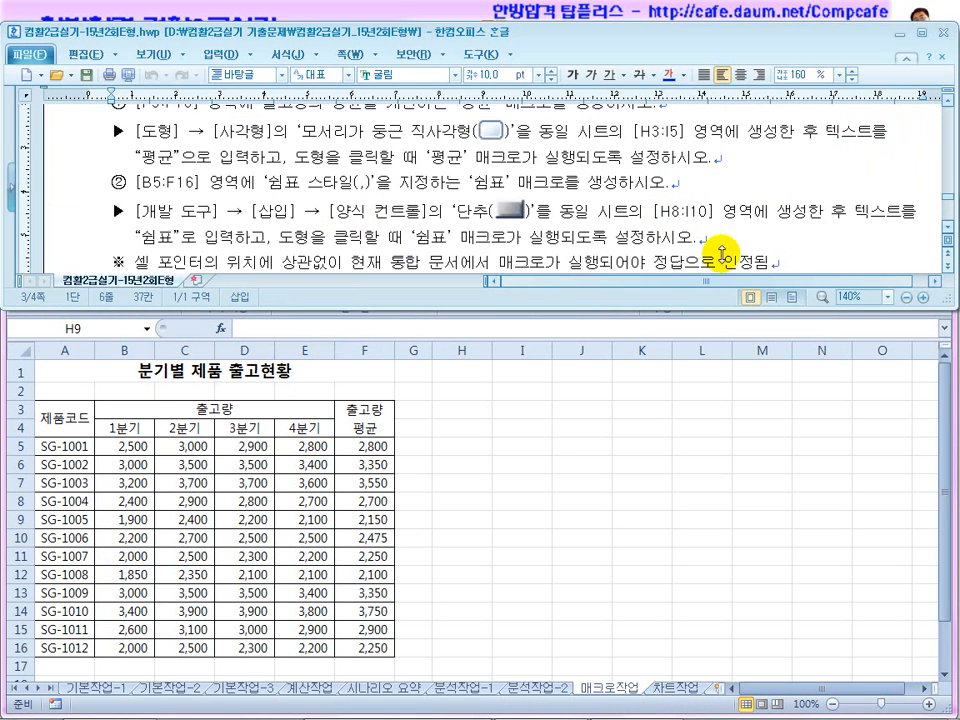
pyautogui.click(528, 460)
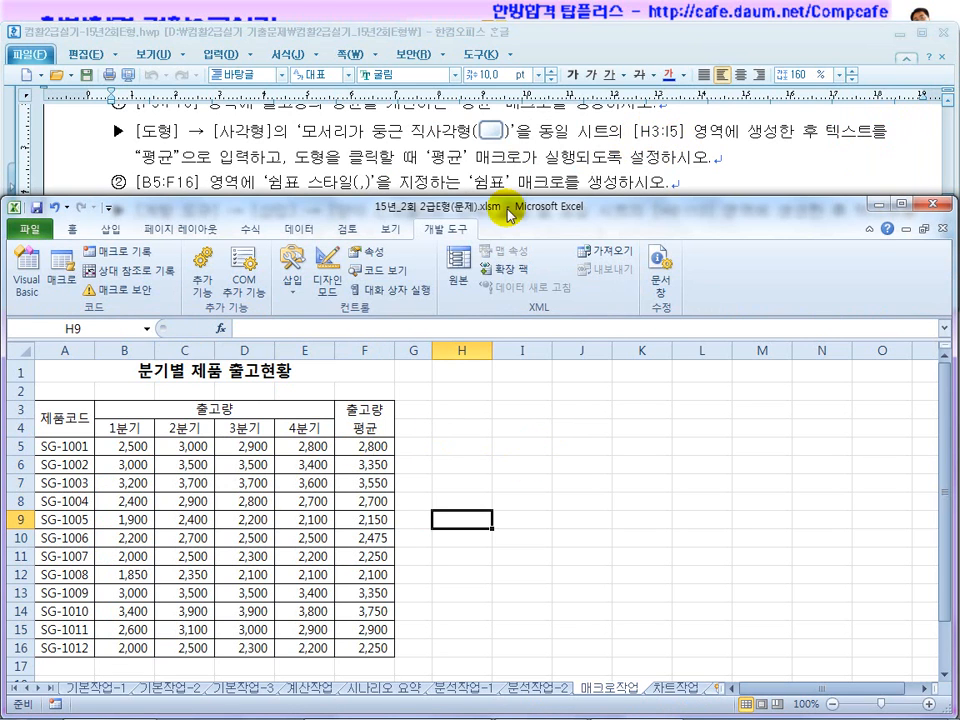
pyautogui.click(70, 232)
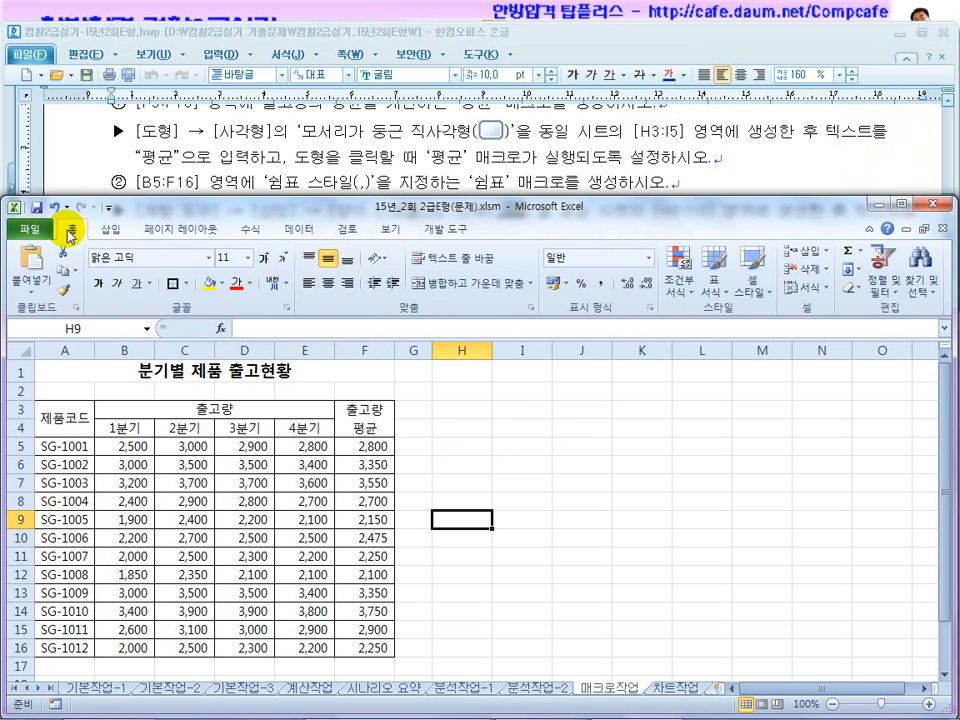
pyautogui.click(112, 232)
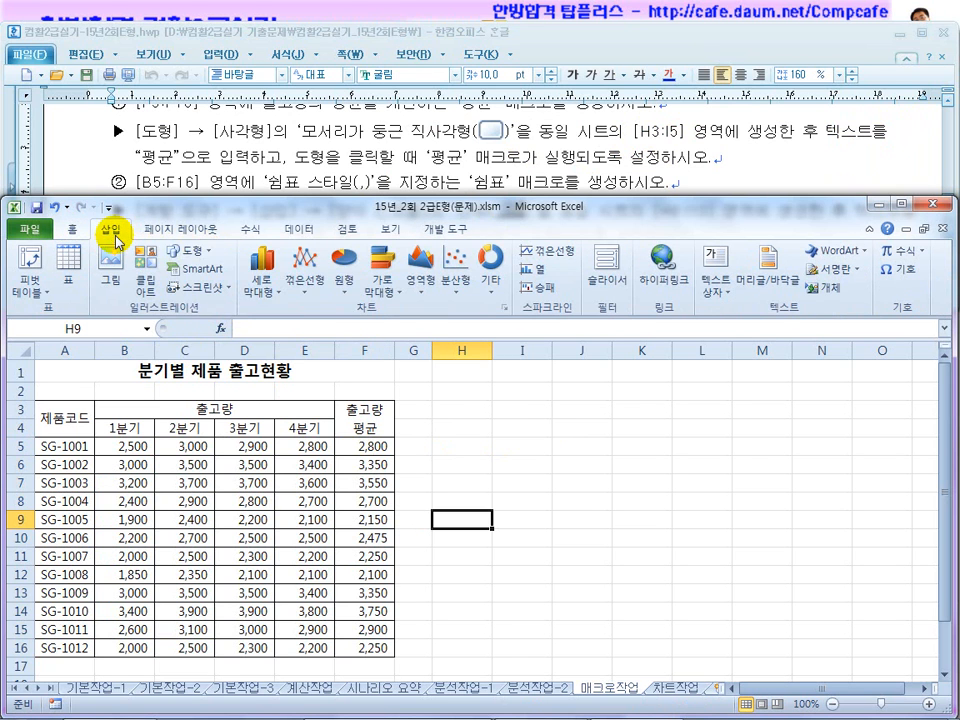
pyautogui.click(185, 250)
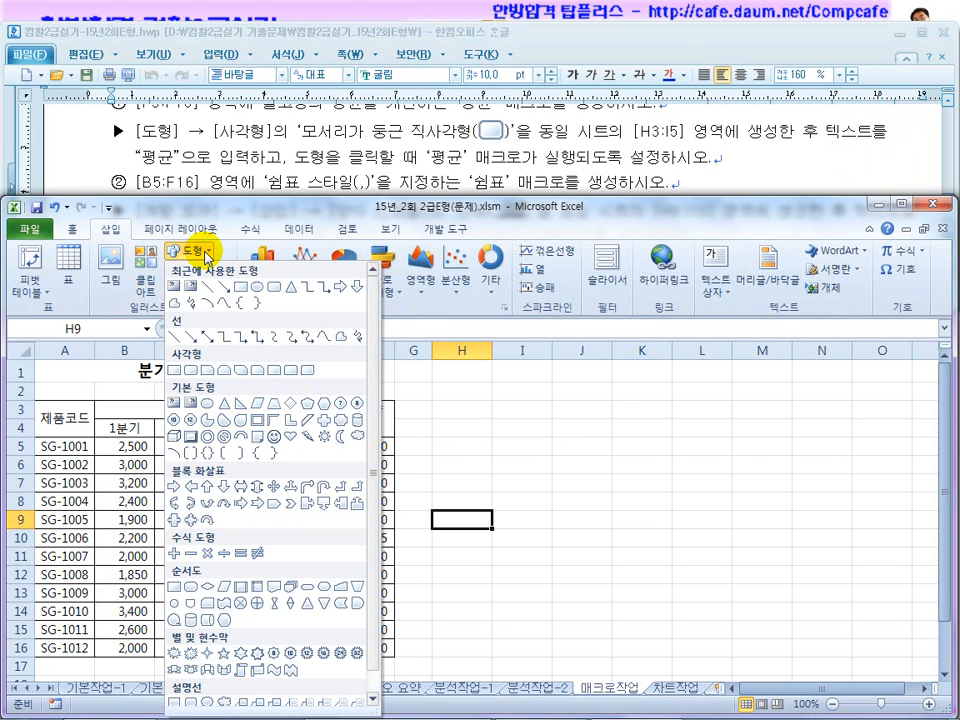
pyautogui.click(199, 370)
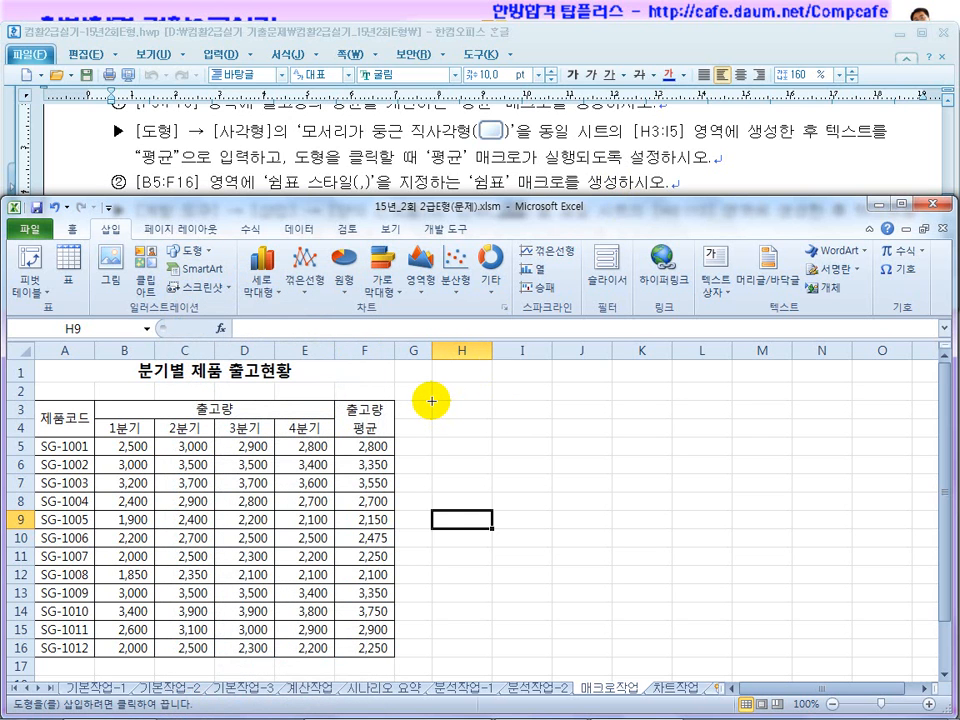
pyautogui.moveTo(431, 400); pyautogui.dragTo(548, 433)
# Extend the rounded rectangle down to cover H3:I5 and enter 평균 as its text
pyautogui.moveTo(20, 406); pyautogui.dragTo(20, 447)
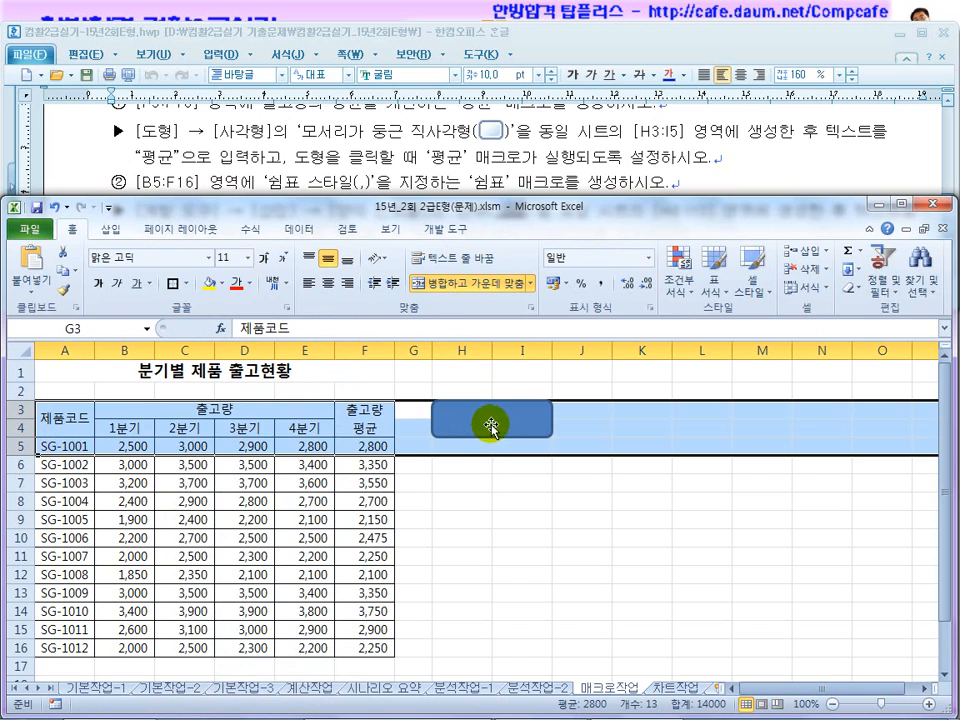
pyautogui.click(491, 431)
pyautogui.moveTo(491, 436); pyautogui.dragTo(490, 455)
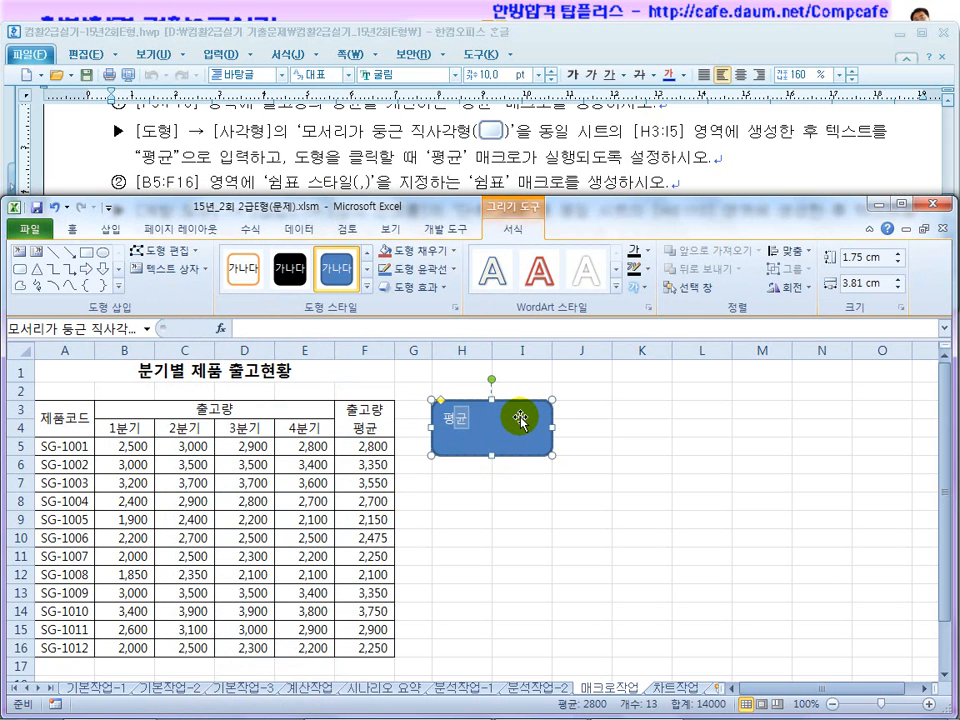
pyautogui.click(603, 426)
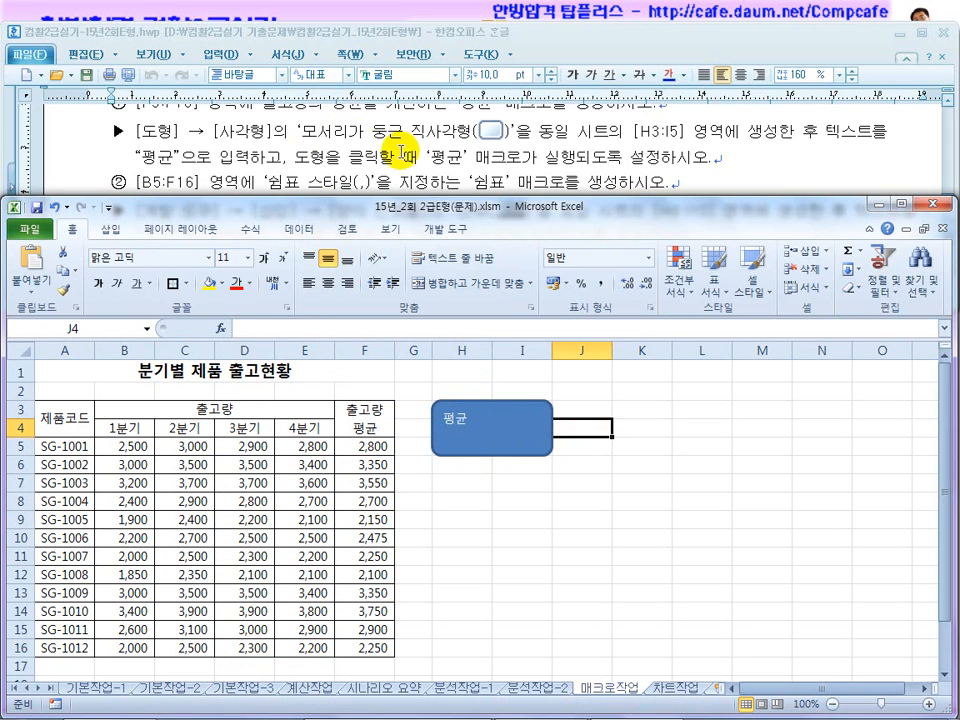
# Assign the 평균 macro to the rounded rectangle
pyautogui.rightClick(521, 430)
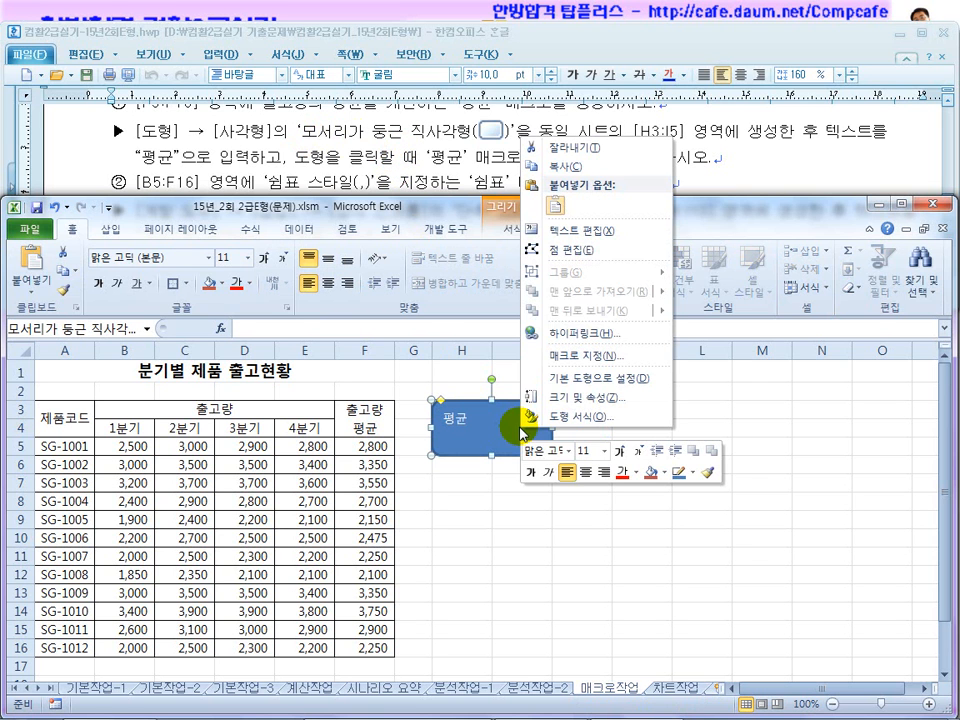
pyautogui.click(580, 355)
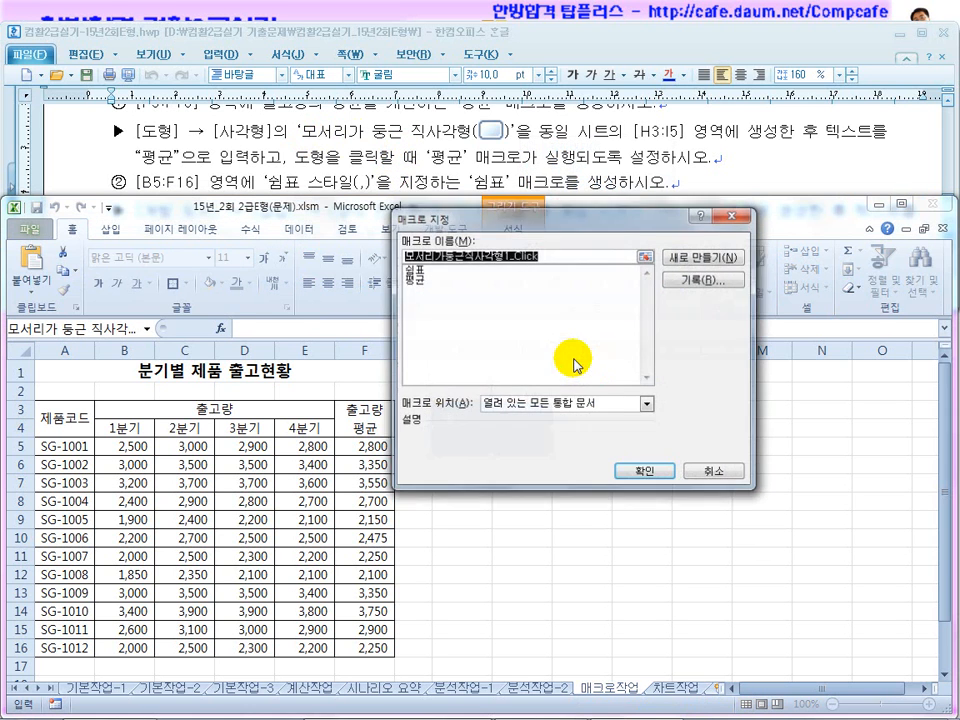
pyautogui.click(418, 282)
pyautogui.click(622, 470)
pyautogui.click(590, 500)
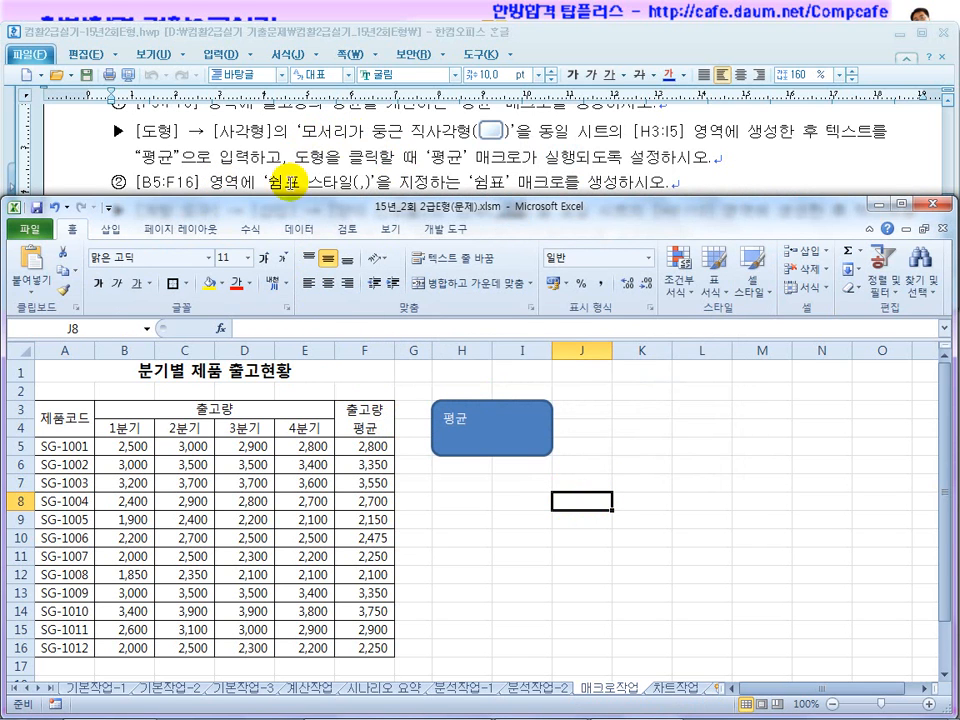
# Check the button instructions, then draw a form-control button over H8:I10 and assign the 쉼표 macro to it
pyautogui.click(938, 181)
pyautogui.scroll(-2, 946, 225)
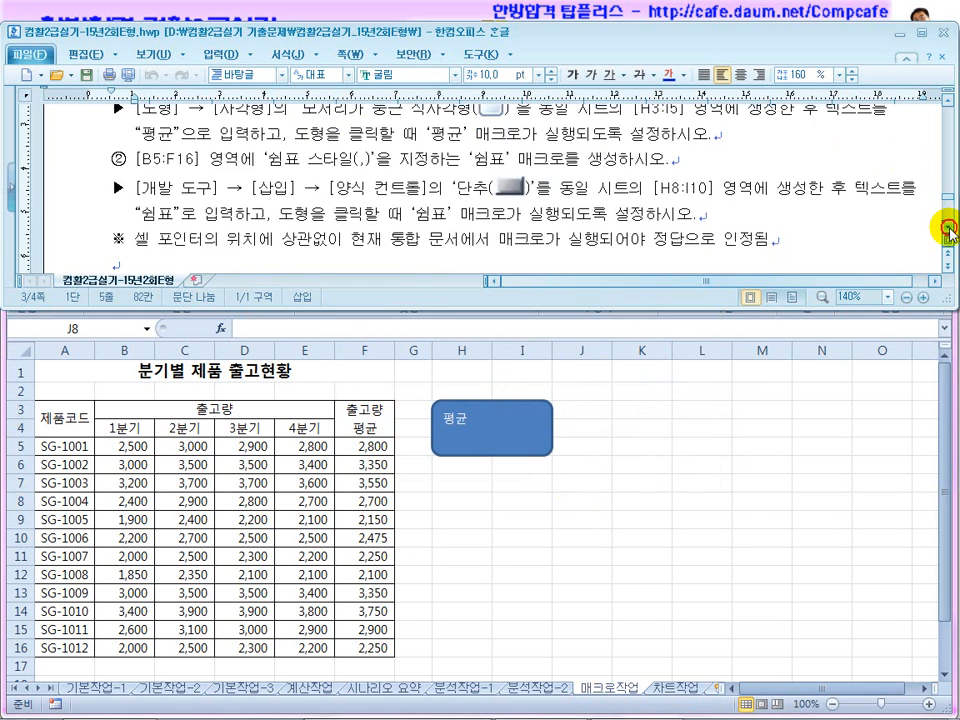
pyautogui.scroll(-1, 946, 228)
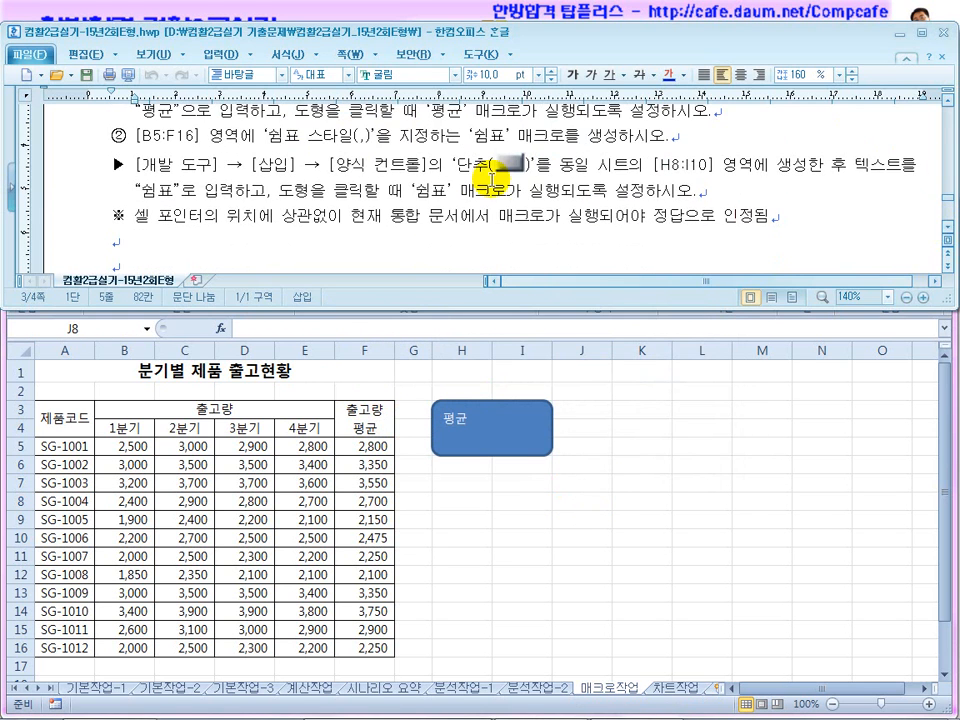
pyautogui.click(508, 508)
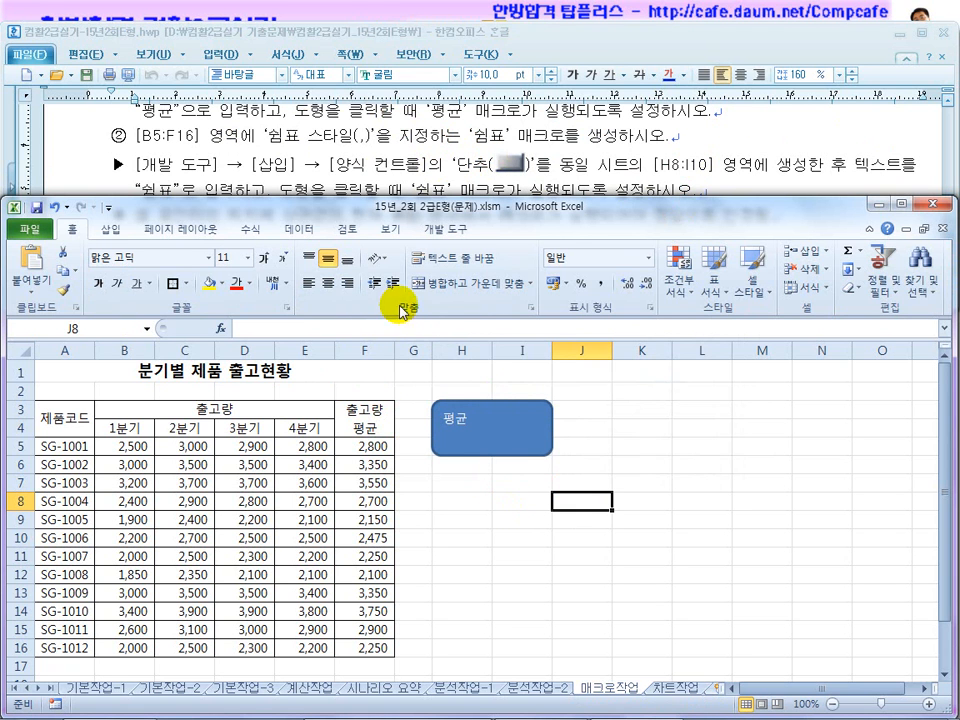
pyautogui.click(447, 228)
pyautogui.click(108, 228)
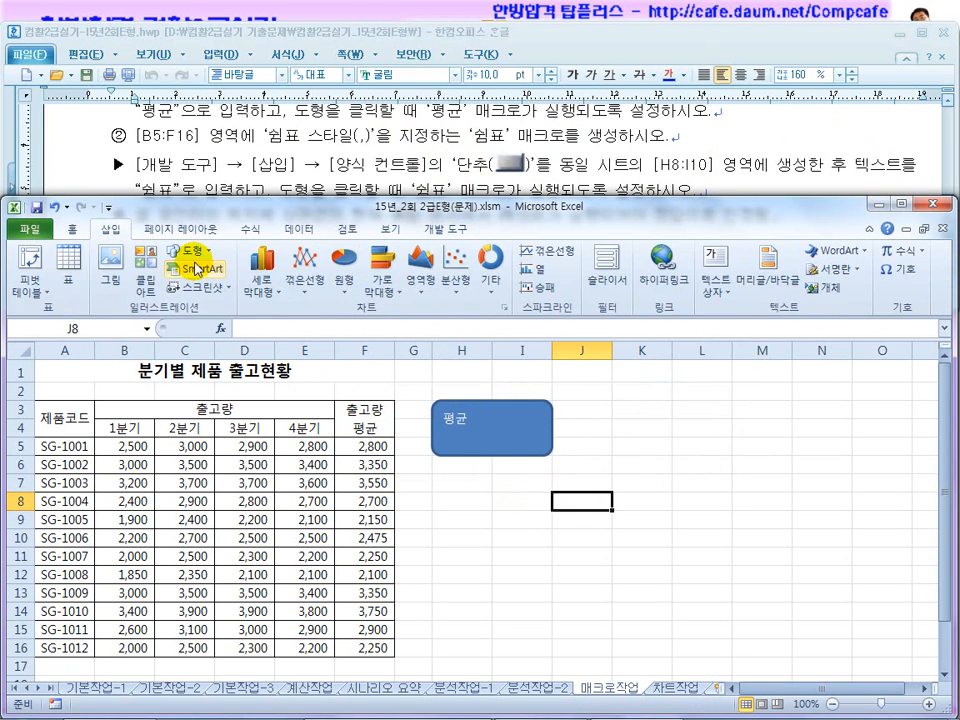
pyautogui.click(456, 228)
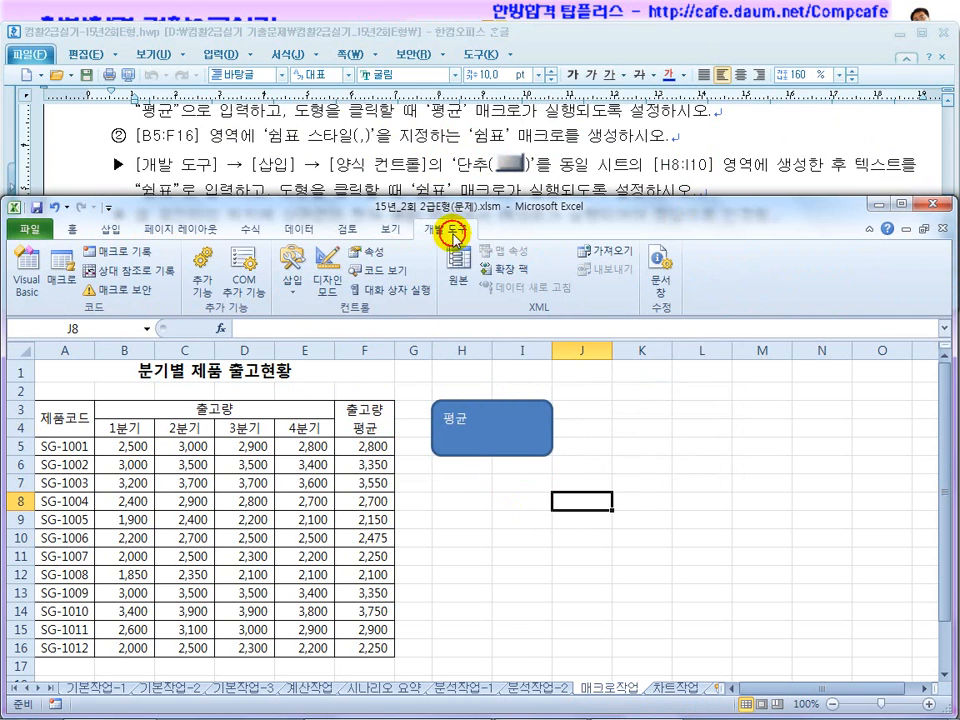
pyautogui.click(298, 288)
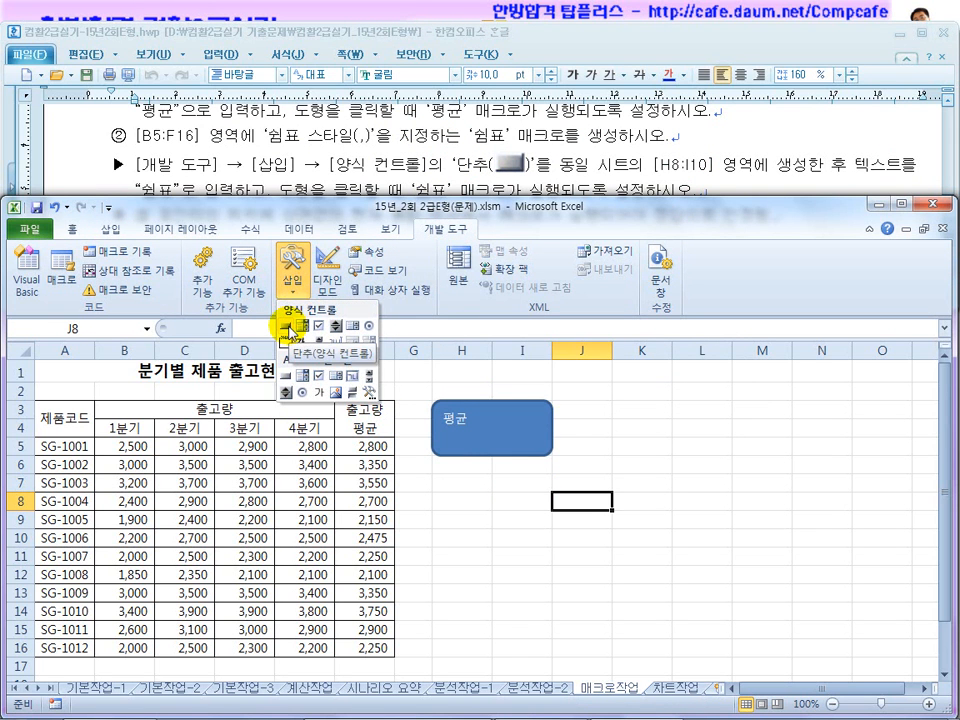
pyautogui.click(287, 330)
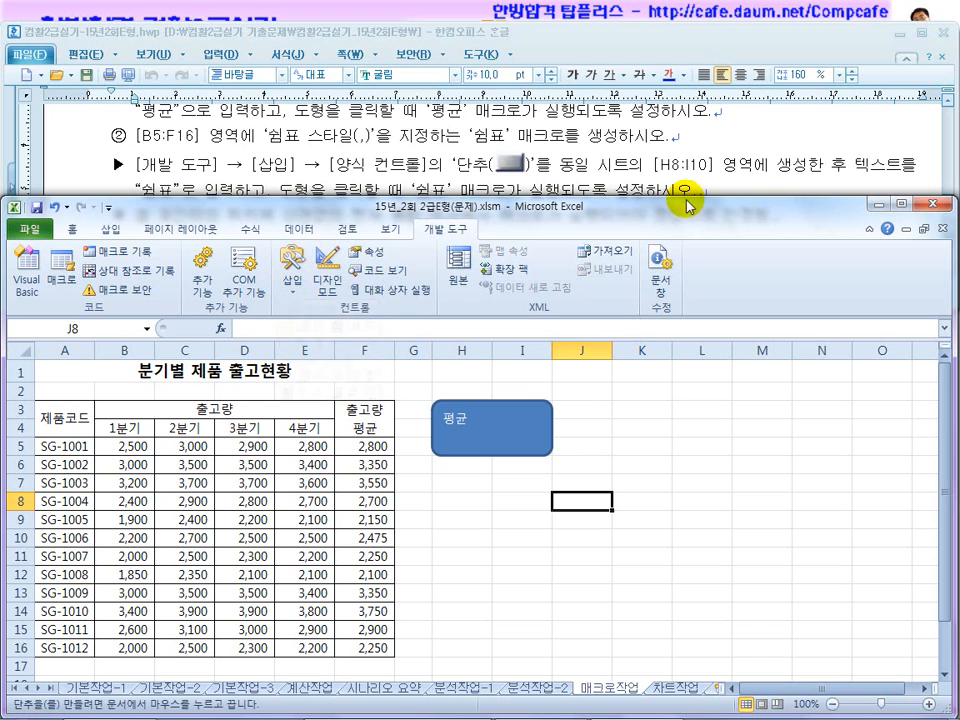
pyautogui.click(290, 279)
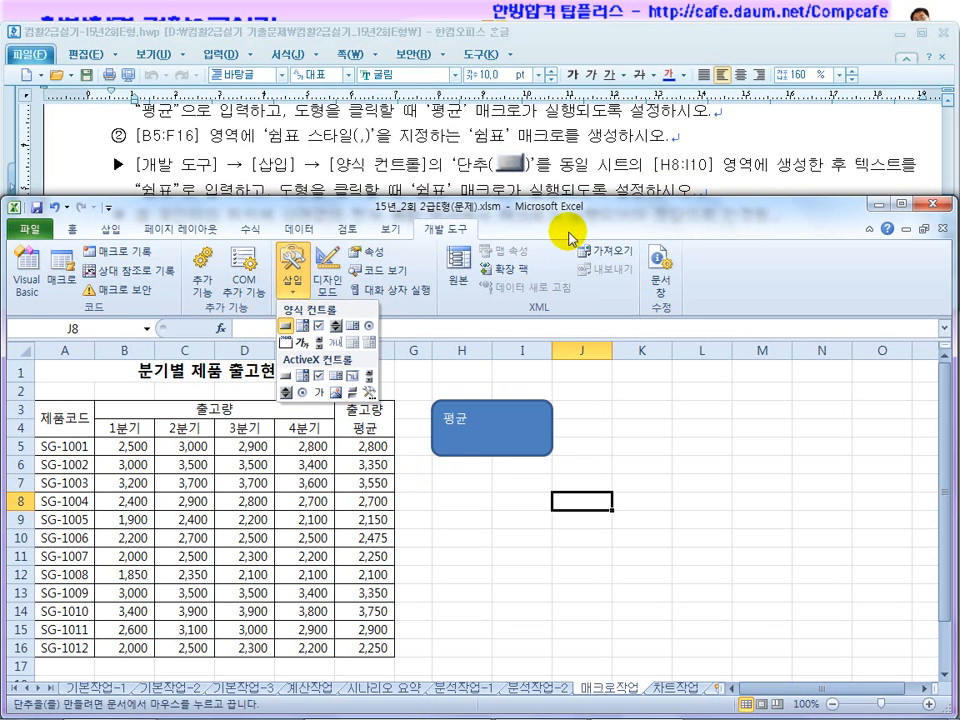
pyautogui.click(569, 227)
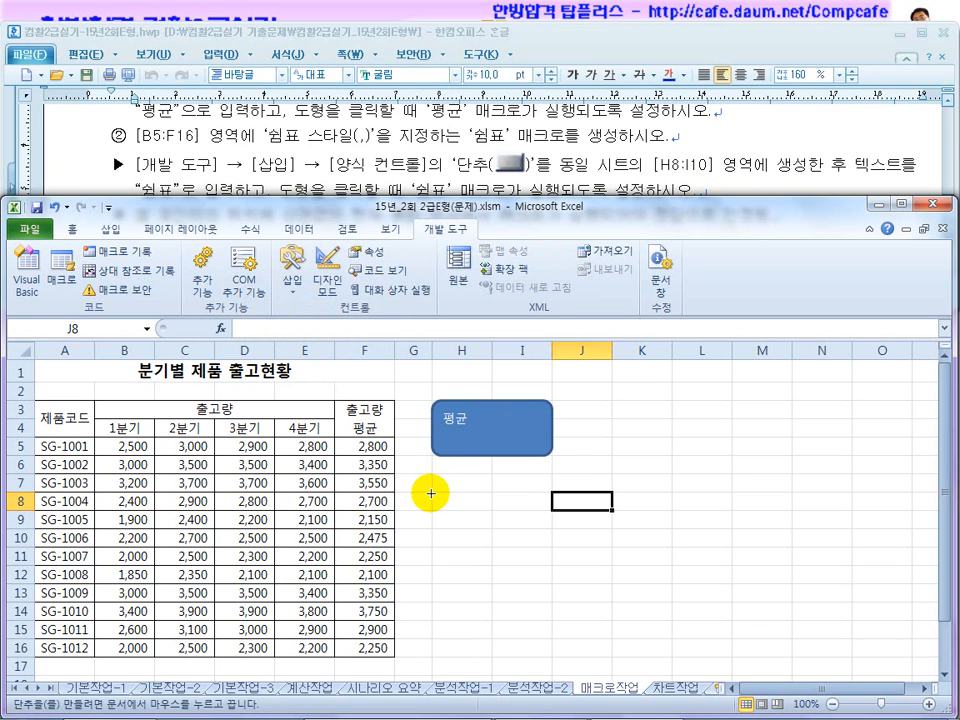
pyautogui.moveTo(430, 491)
pyautogui.mouseDown()
pyautogui.moveTo(525, 528)
pyautogui.moveTo(542, 548)
pyautogui.mouseUp()
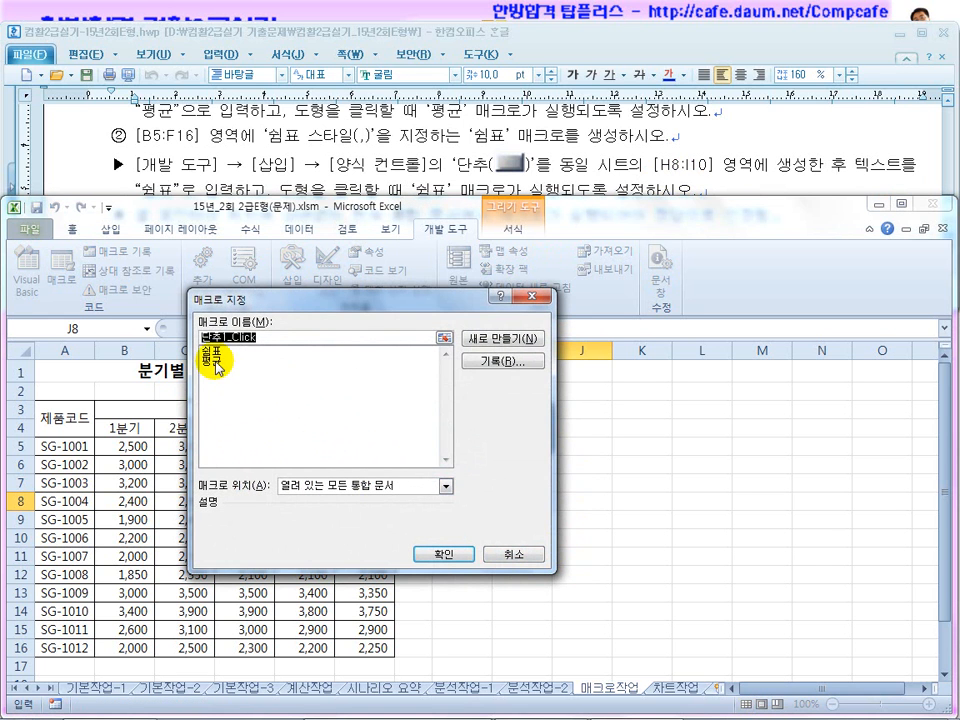
pyautogui.click(214, 353)
pyautogui.click(441, 553)
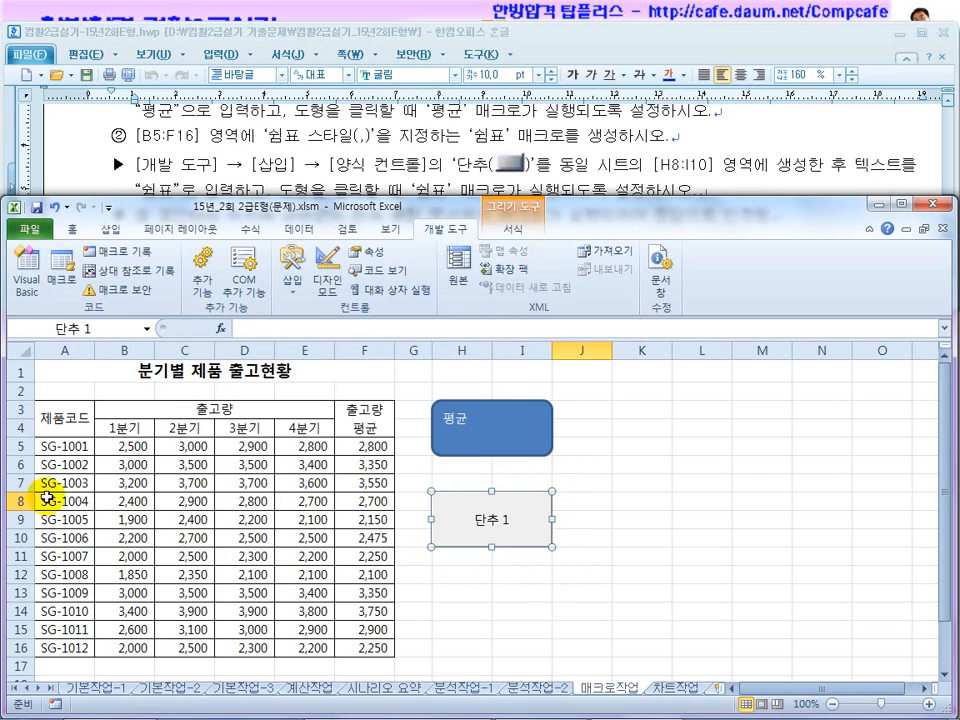
# Check the button against rows 8 to 10 and change its caption to 쉼표
pyautogui.moveTo(12, 498); pyautogui.dragTo(18, 538)
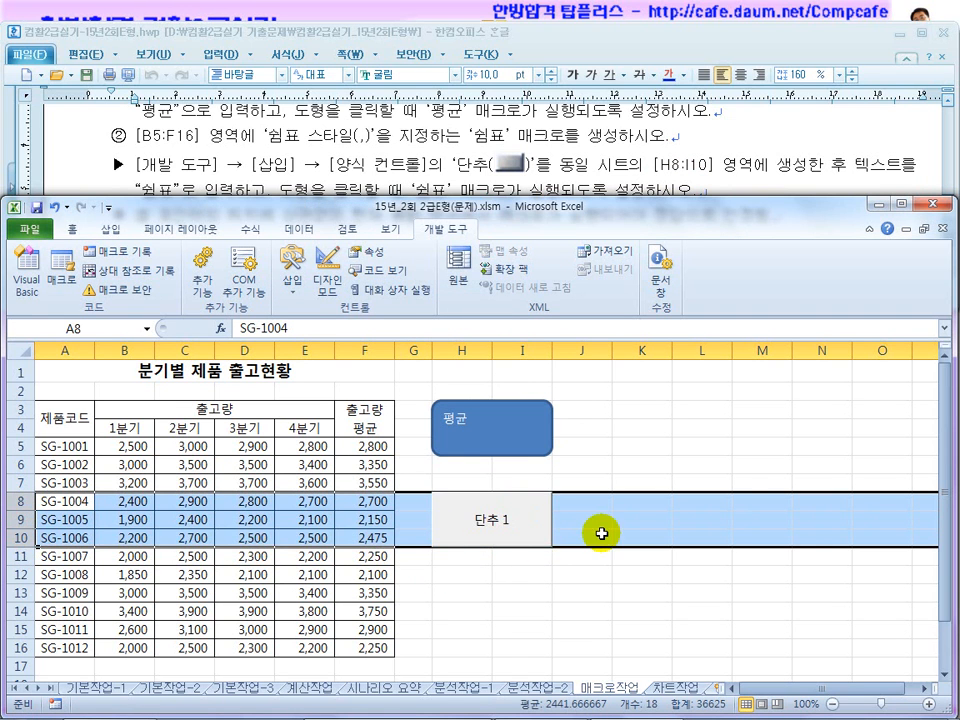
pyautogui.rightClick(600, 529)
pyautogui.rightClick(522, 520)
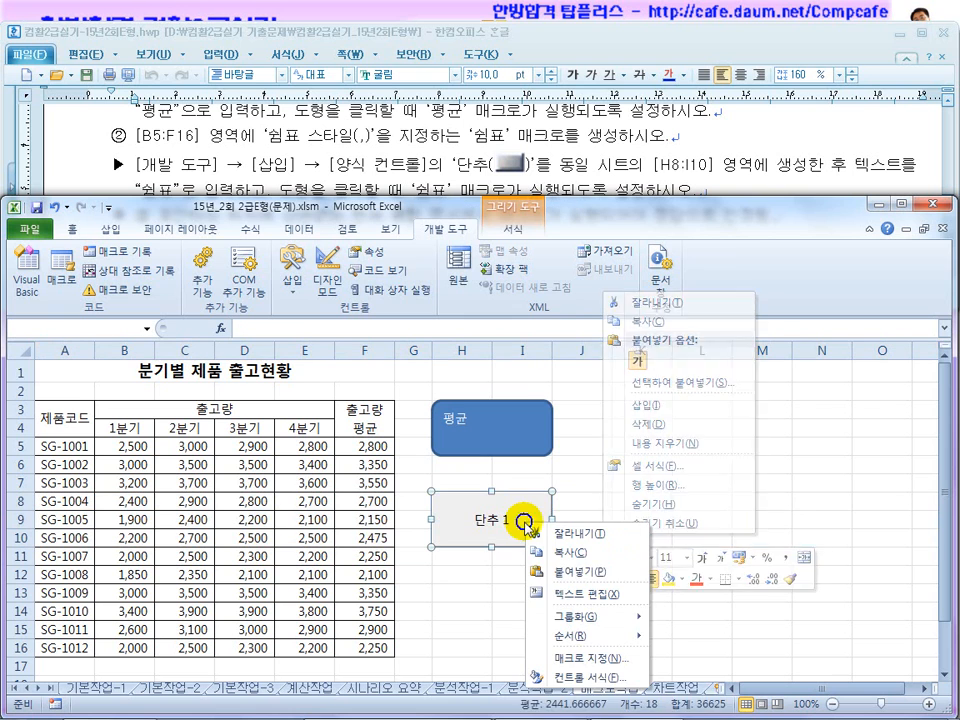
pyautogui.click(553, 596)
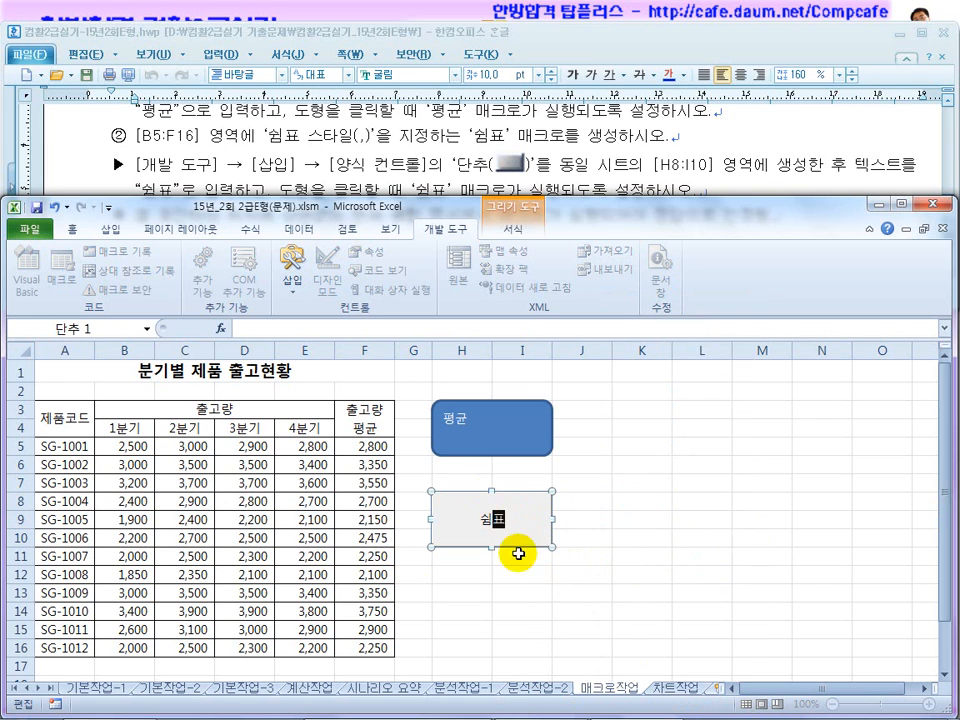
pyautogui.click(488, 569)
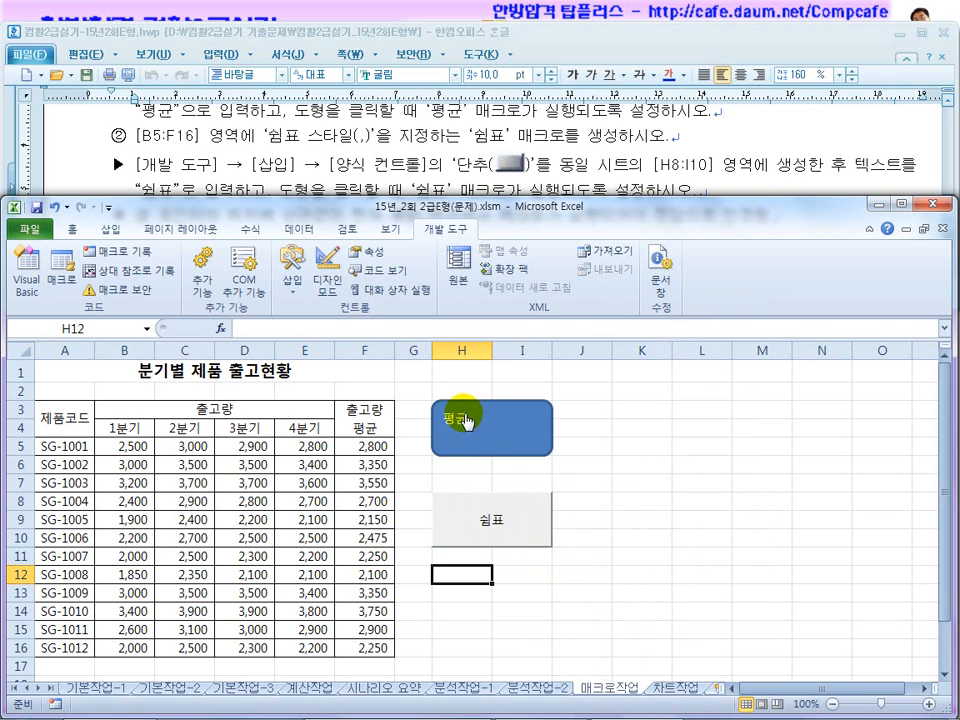
# Check which macro is assigned to the 평균 rounded rectangle and close the dialog
pyautogui.rightClick(466, 420)
pyautogui.click(528, 617)
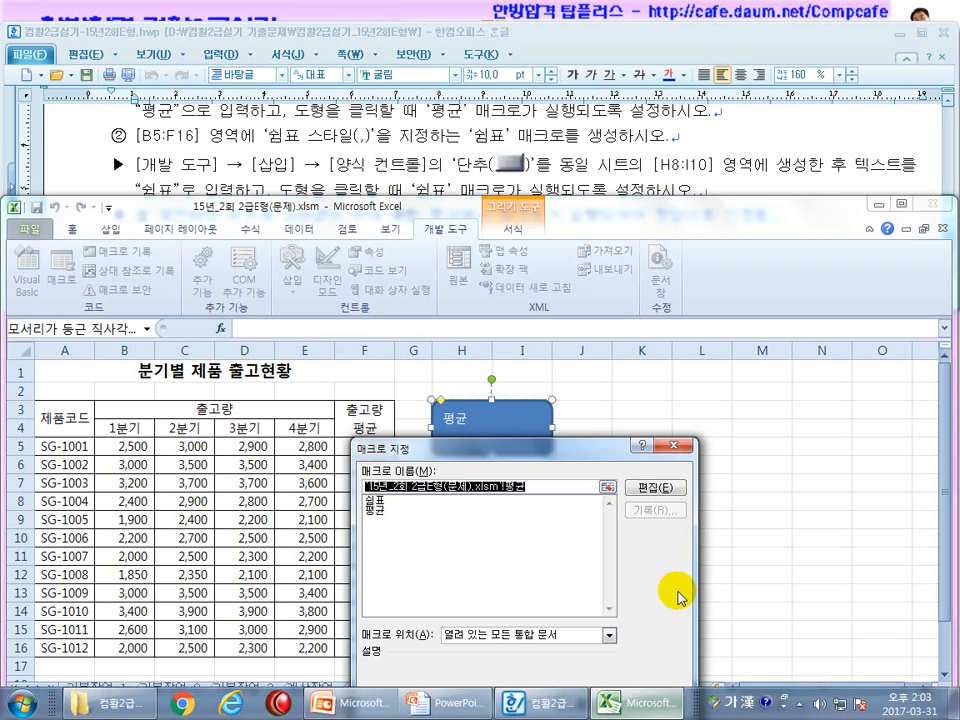
pyautogui.moveTo(600, 446); pyautogui.dragTo(610, 316)
pyautogui.click(662, 567)
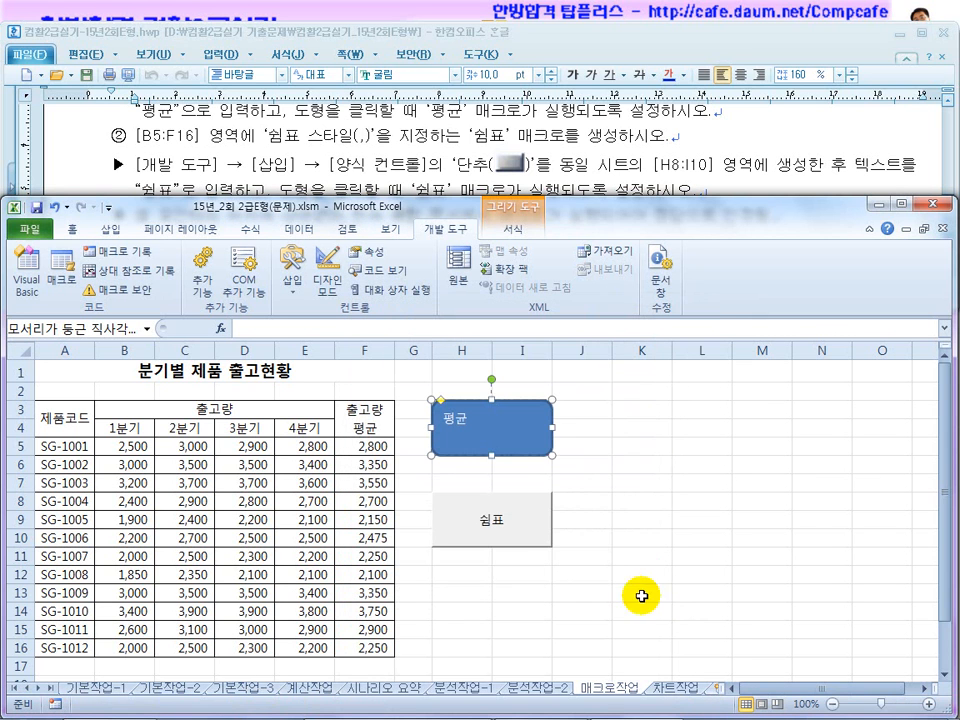
pyautogui.click(607, 543)
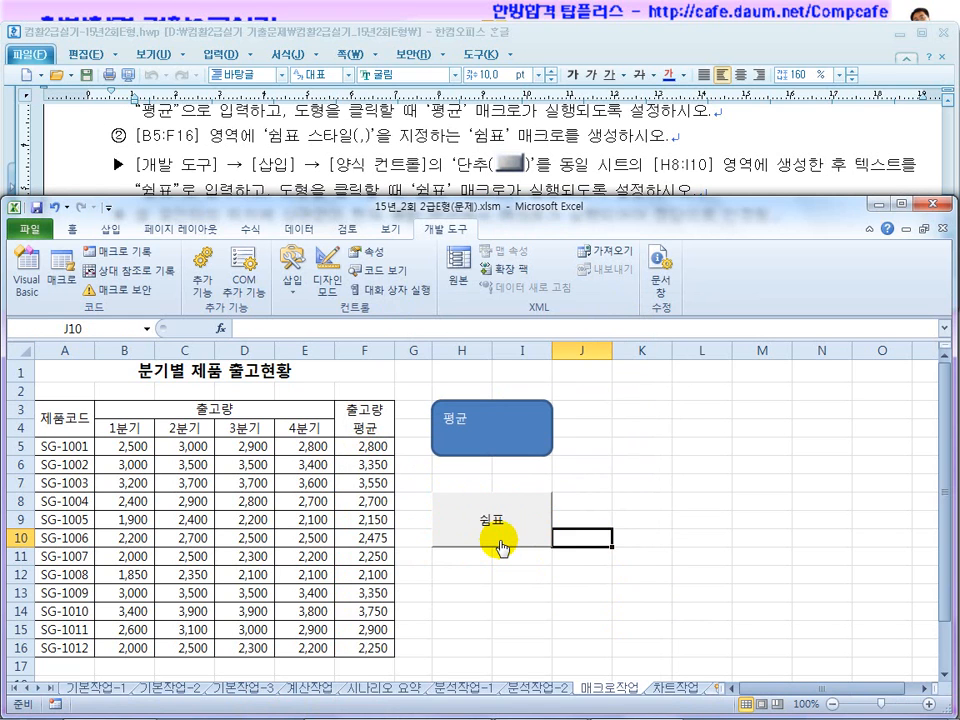
# Clear the averages in F5:F16 and reset the number format of B5:F16 to General (일반)
pyautogui.moveTo(366, 446); pyautogui.dragTo(374, 645)
pyautogui.press('Delete')
pyautogui.moveTo(128, 446); pyautogui.dragTo(351, 648)
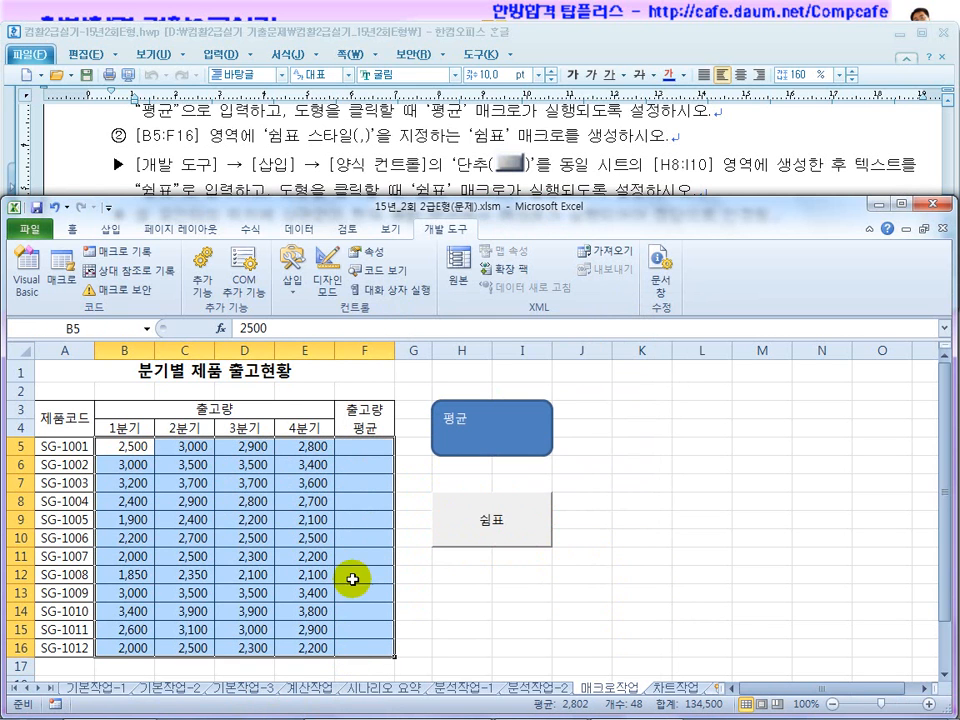
pyautogui.rightClick(194, 522)
pyautogui.click(255, 440)
pyautogui.click(45, 306)
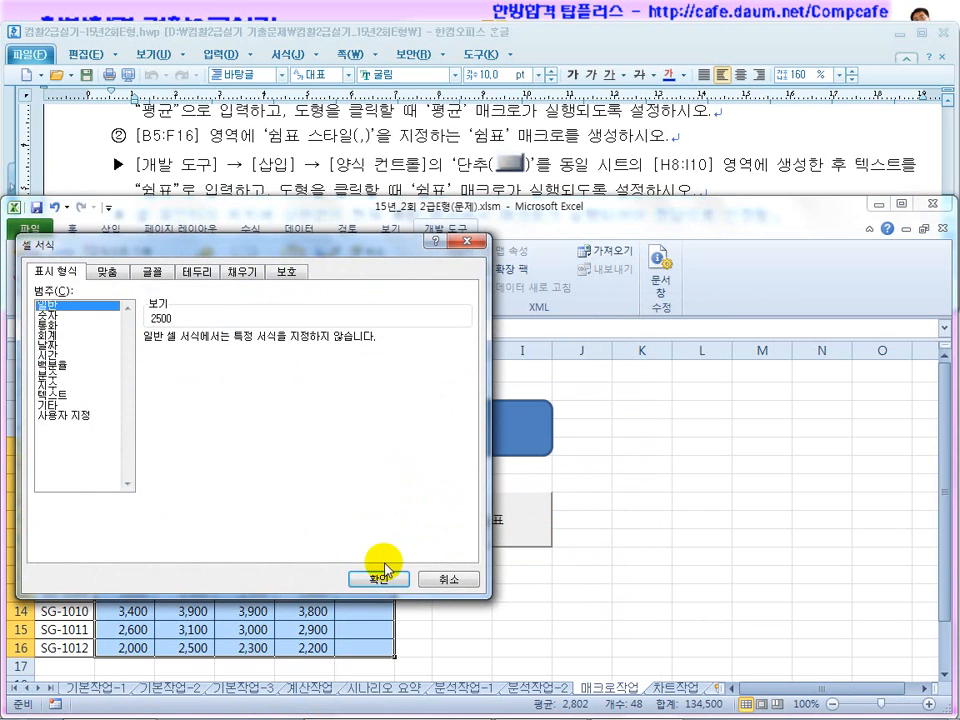
pyautogui.click(386, 576)
pyautogui.click(620, 540)
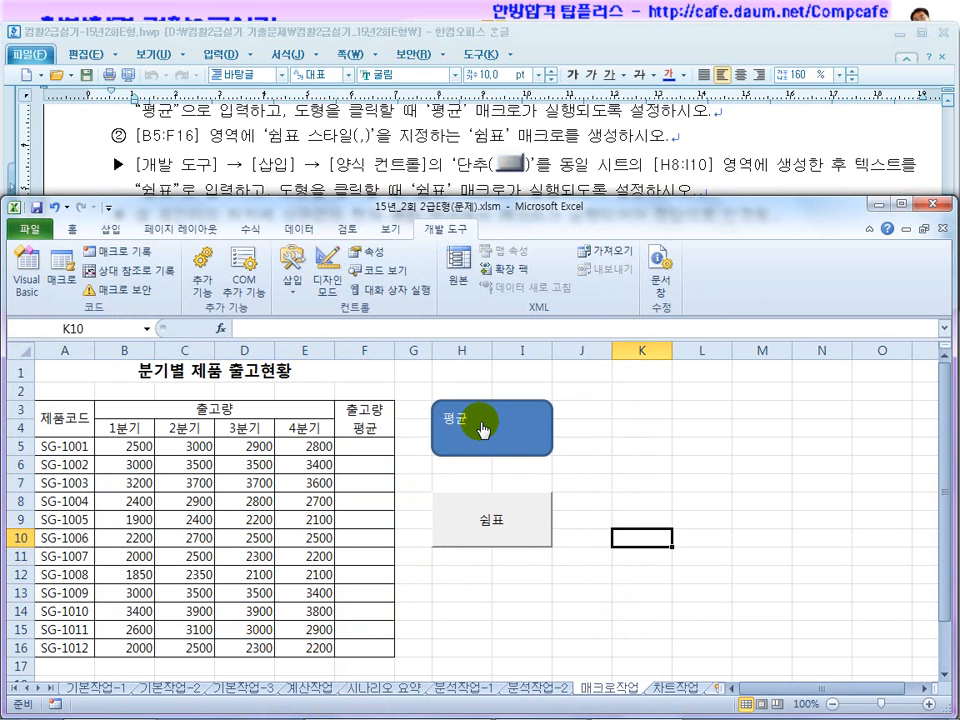
# Test the 평균 macro from the rounded rectangle and the 쉼표 macro from the button
pyautogui.click(481, 428)
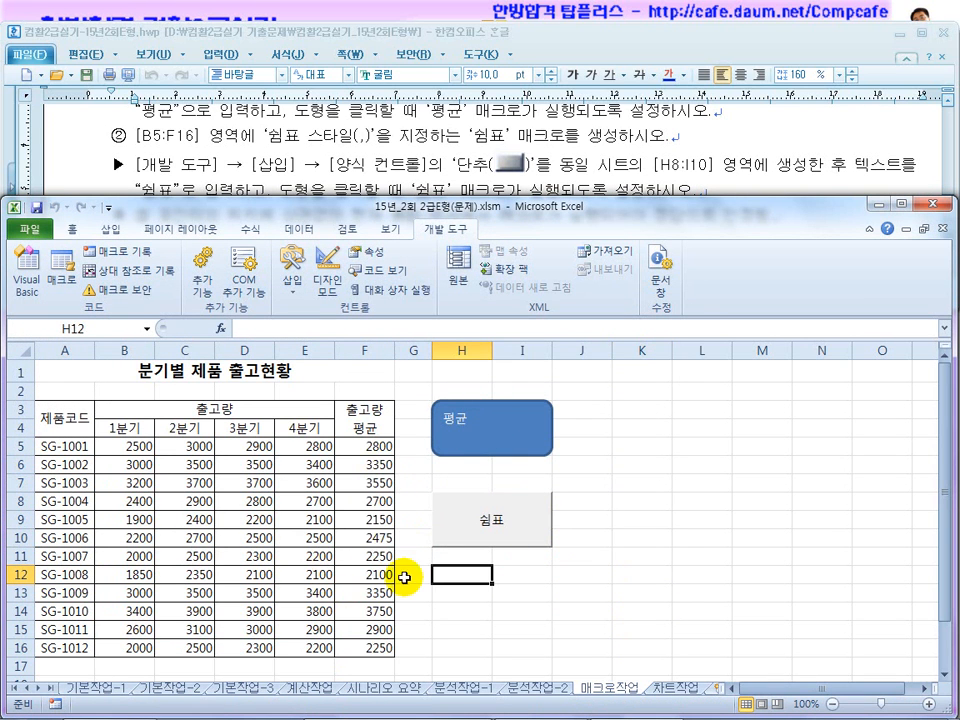
pyautogui.click(491, 541)
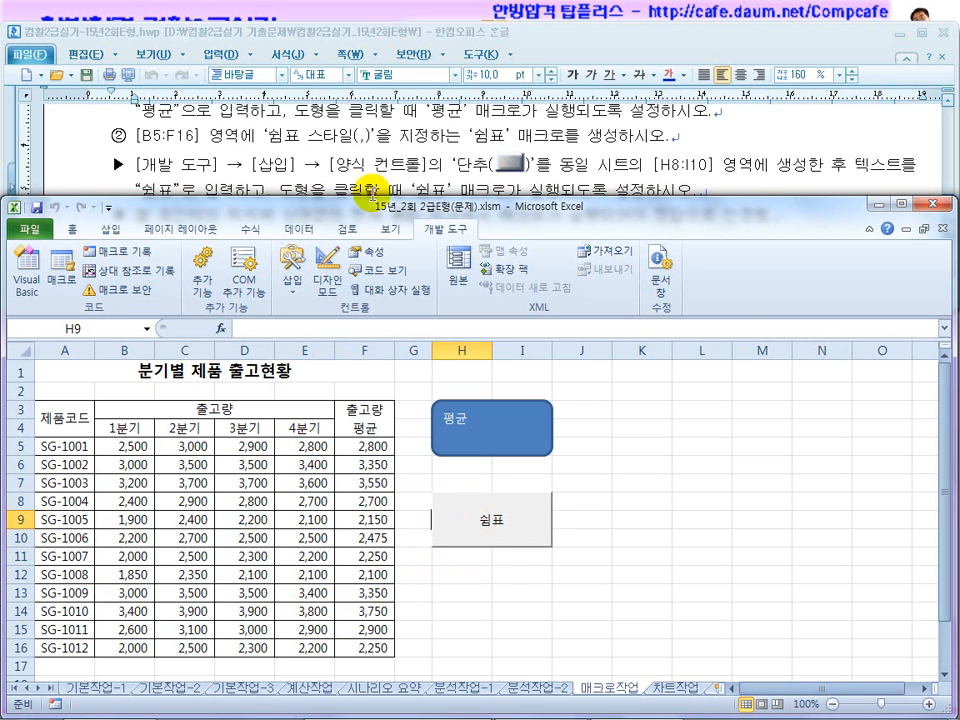
# Read the chart task instructions in the exam document and open the 차트작업 sheet
pyautogui.click(300, 107)
pyautogui.scroll(-3, 398, 215)
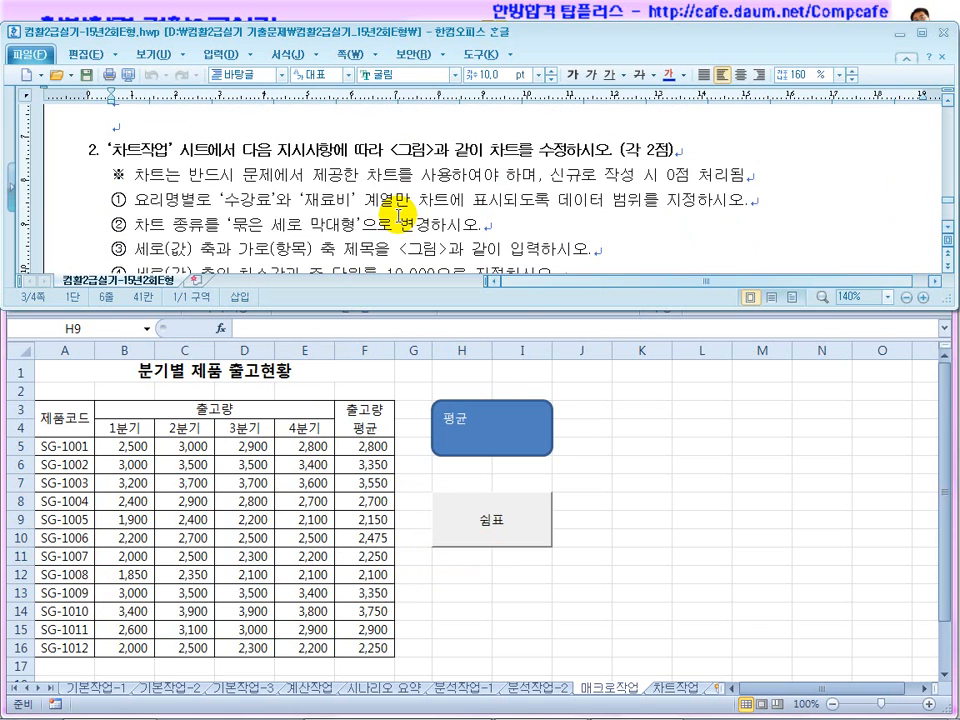
pyautogui.click(946, 230)
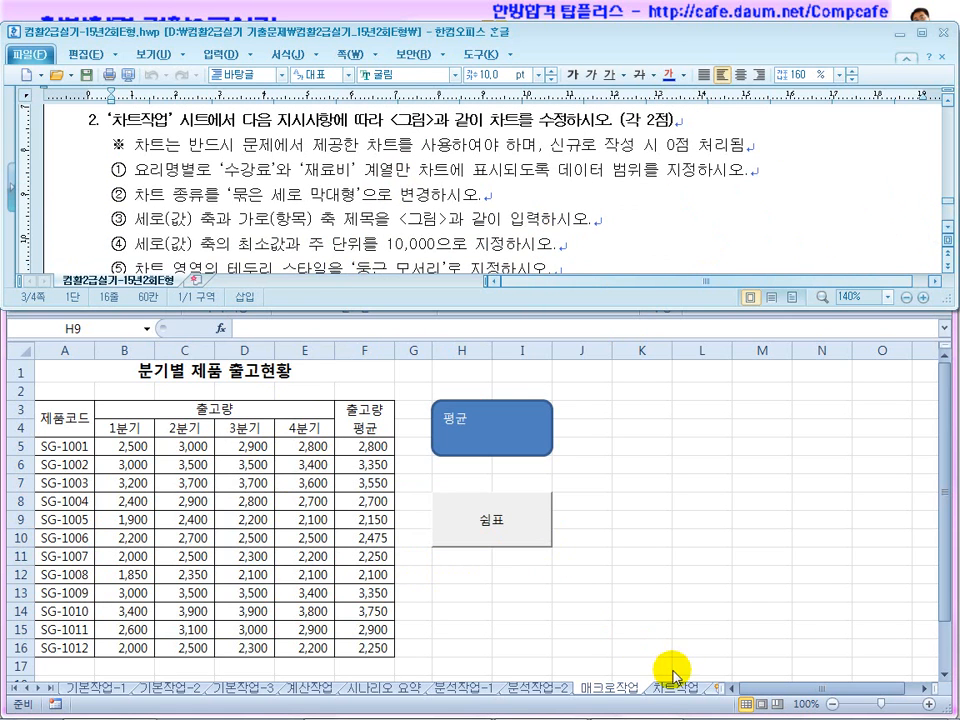
pyautogui.click(675, 687)
pyautogui.click(330, 183)
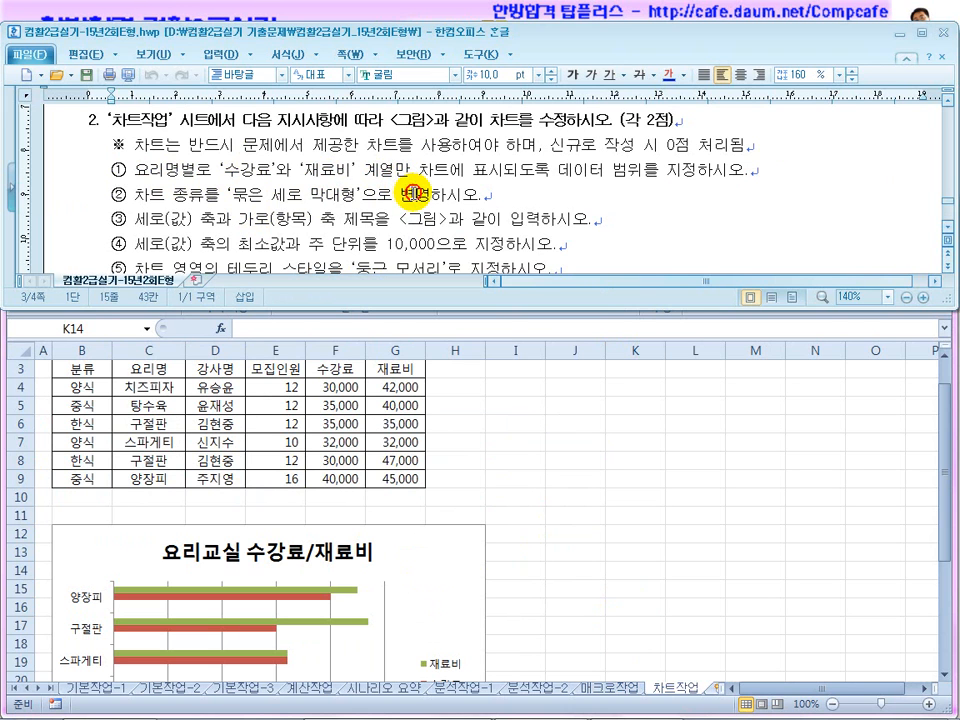
# Remove the 모집인원 series from the chart's source data, keeping only 수강료 and 재료비
pyautogui.click(444, 562)
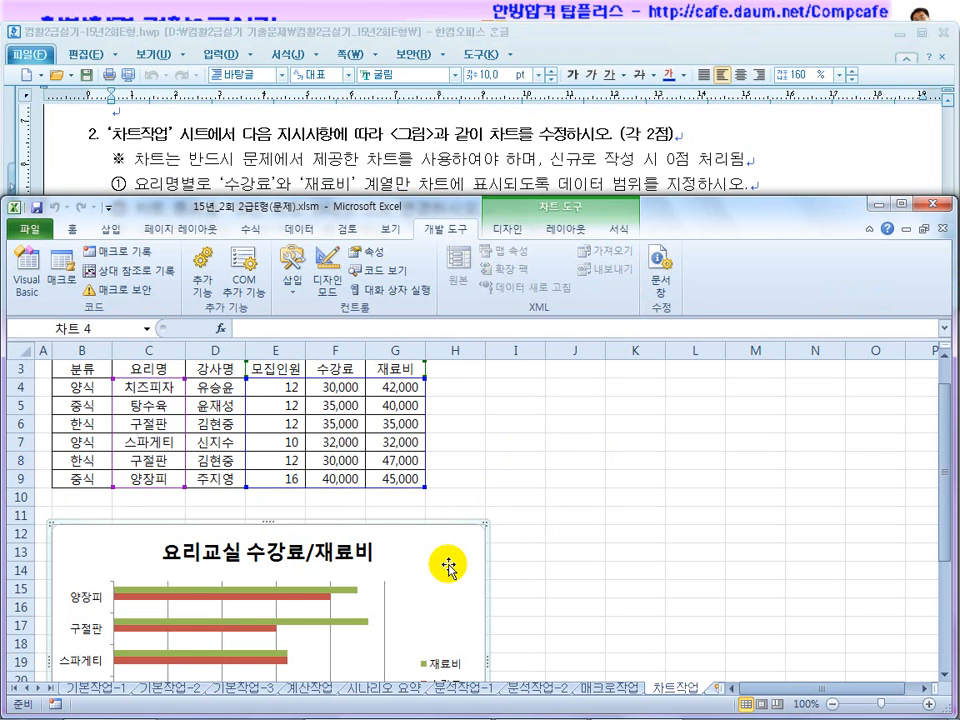
pyautogui.scroll(-1, 449, 566)
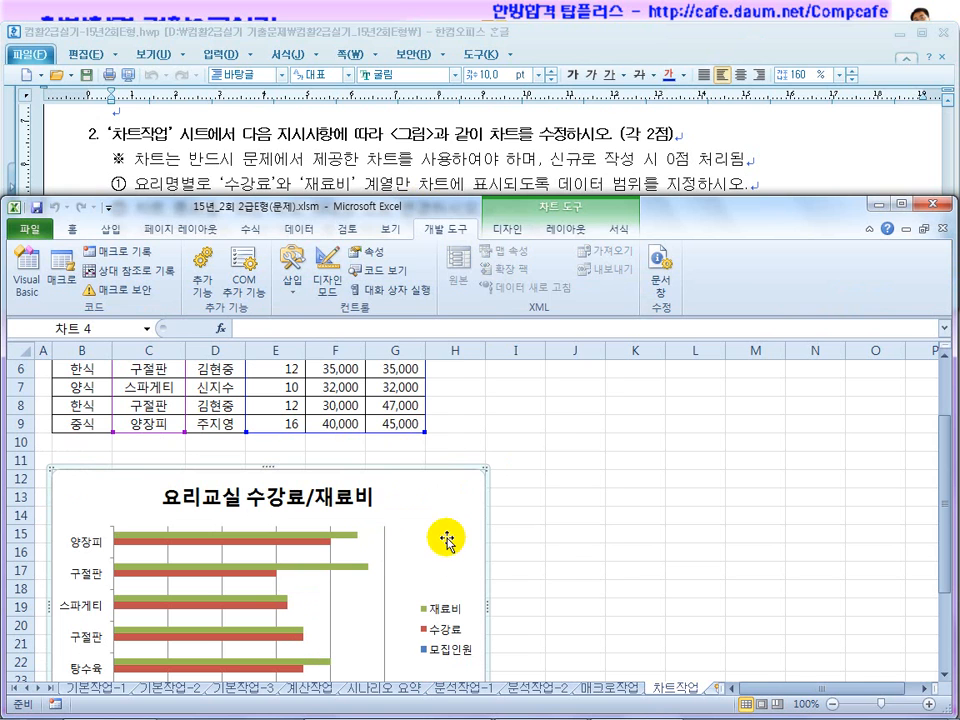
pyautogui.rightClick(448, 542)
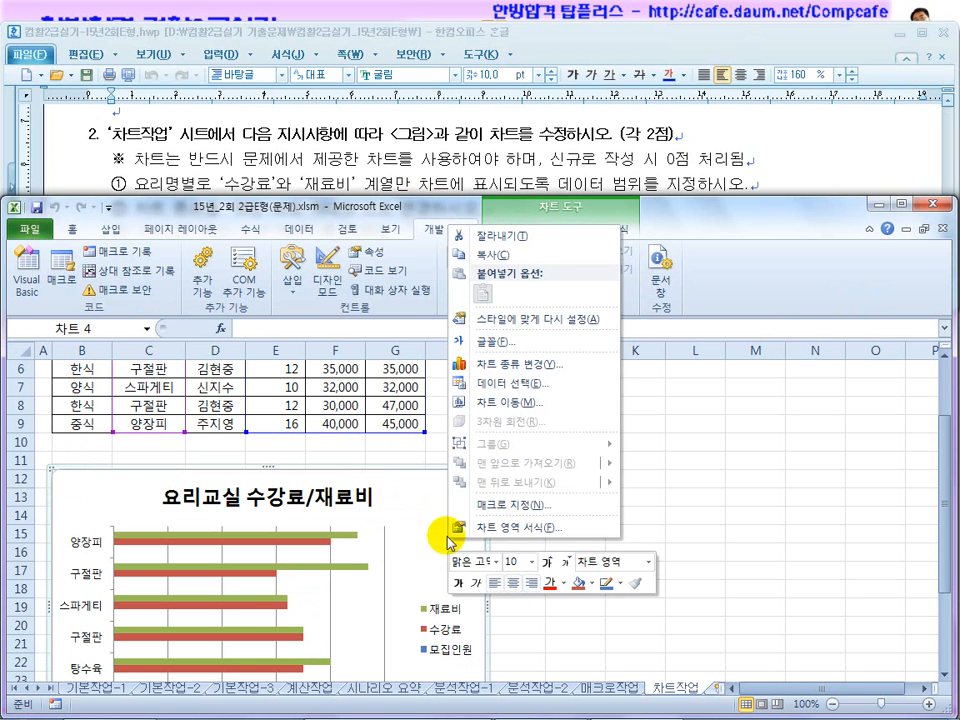
pyautogui.click(493, 383)
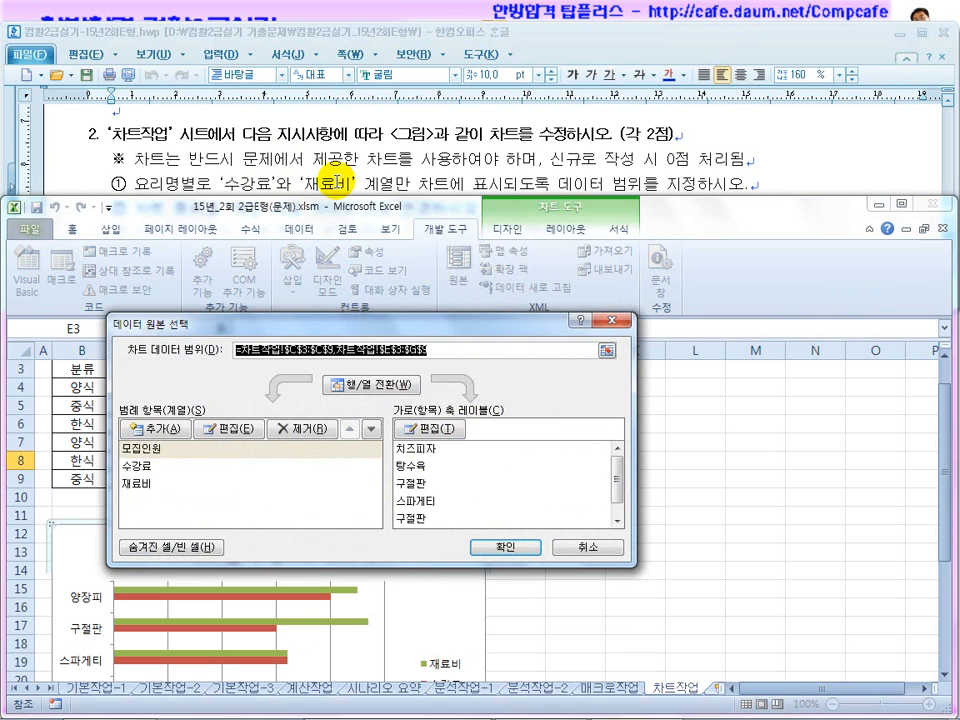
pyautogui.click(146, 449)
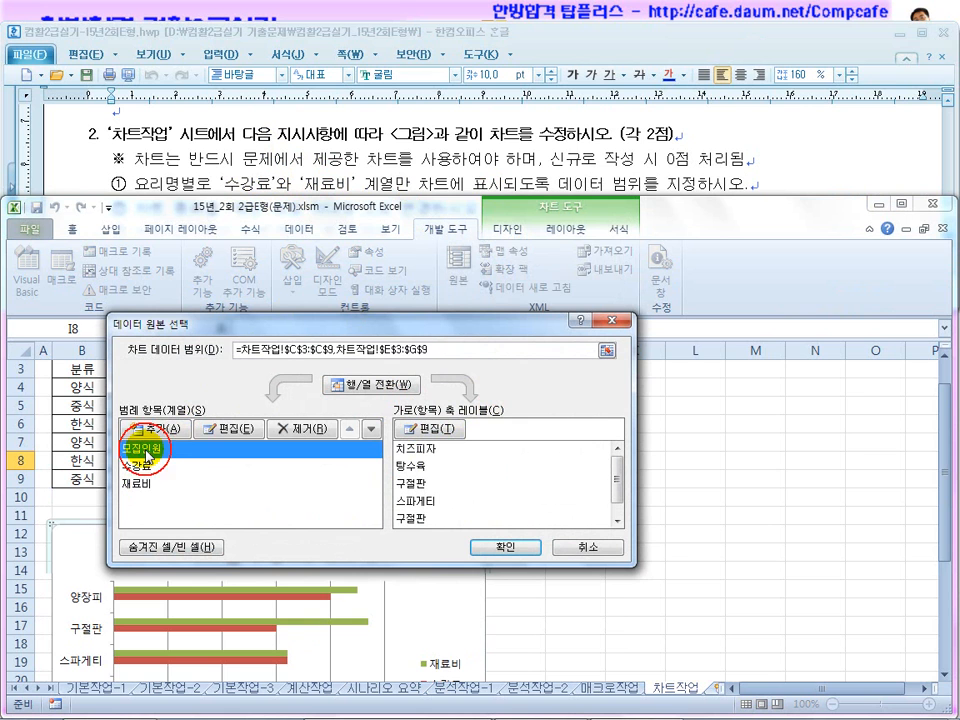
pyautogui.click(306, 429)
pyautogui.click(500, 549)
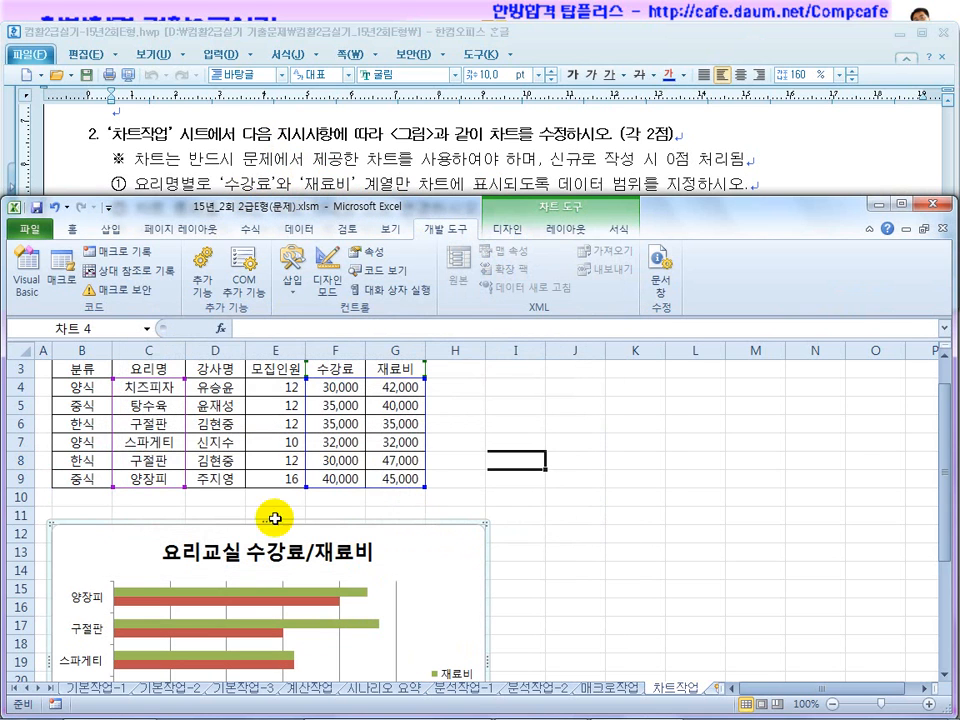
# Check the chart type instruction and change the chart to a clustered column chart (묶은 세로 막대형)
pyautogui.click(385, 178)
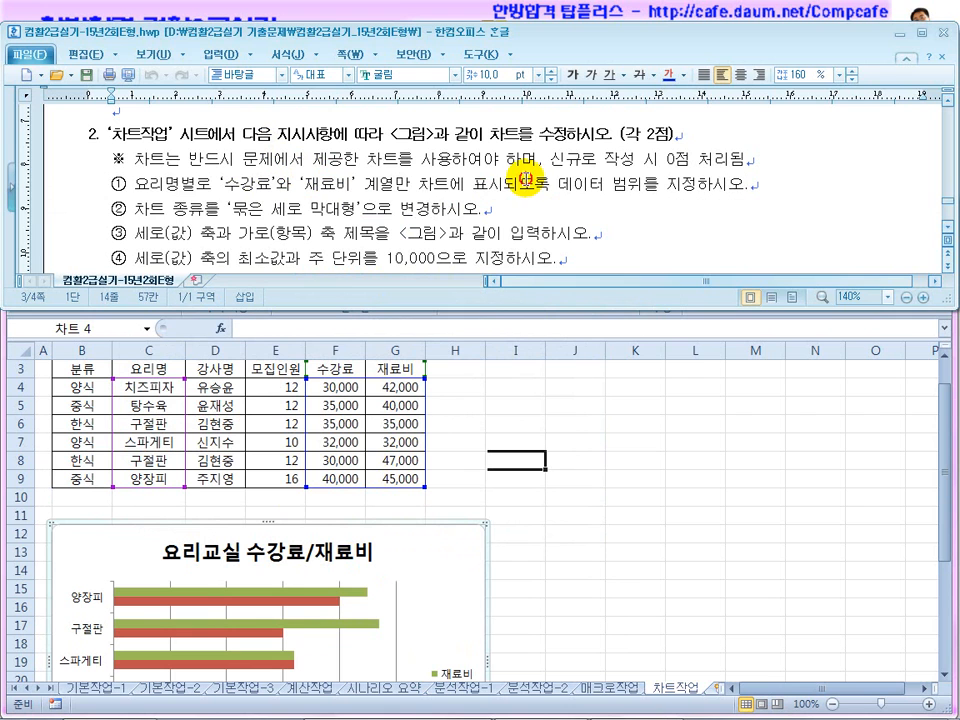
pyautogui.moveTo(190, 212); pyautogui.dragTo(253, 210)
pyautogui.click(353, 212)
pyautogui.click(443, 561)
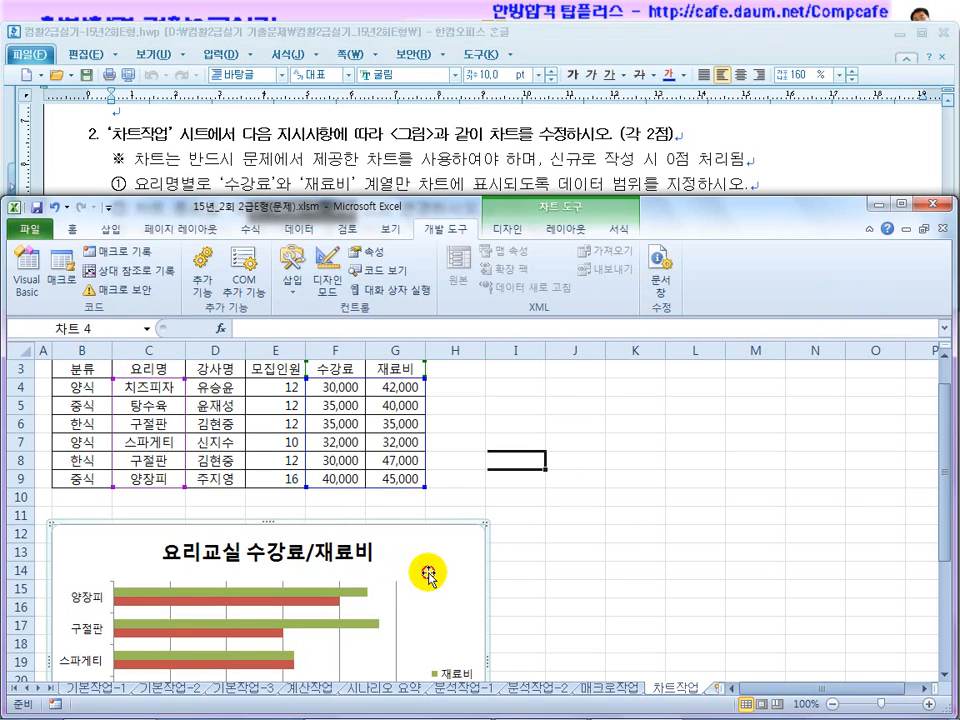
pyautogui.click(513, 159)
pyautogui.scroll(-2, 950, 225)
pyautogui.click(441, 583)
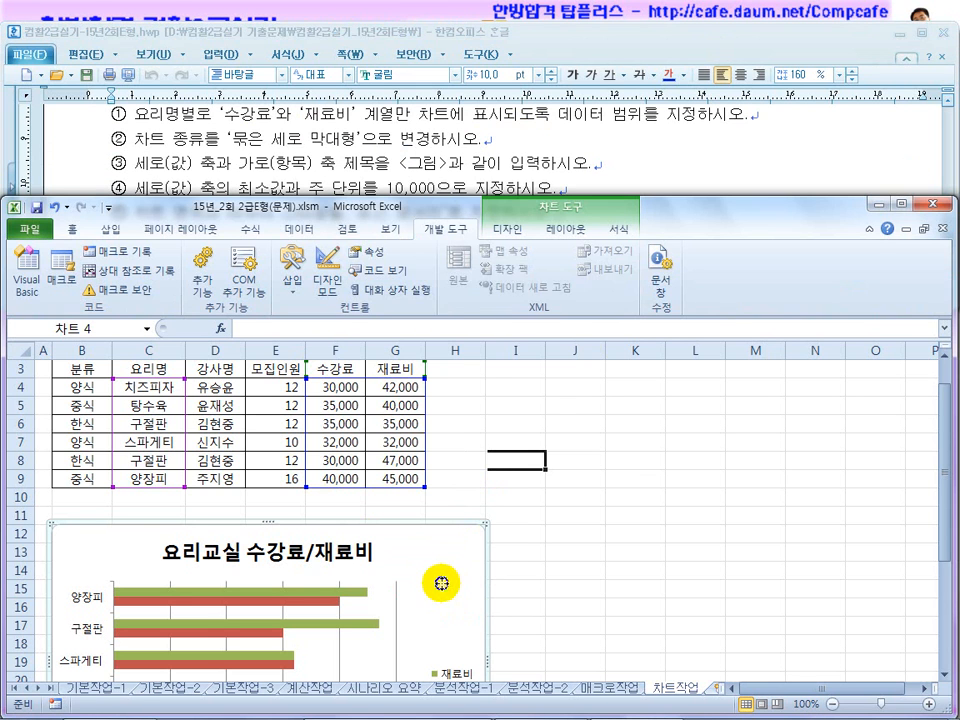
pyautogui.rightClick(441, 583)
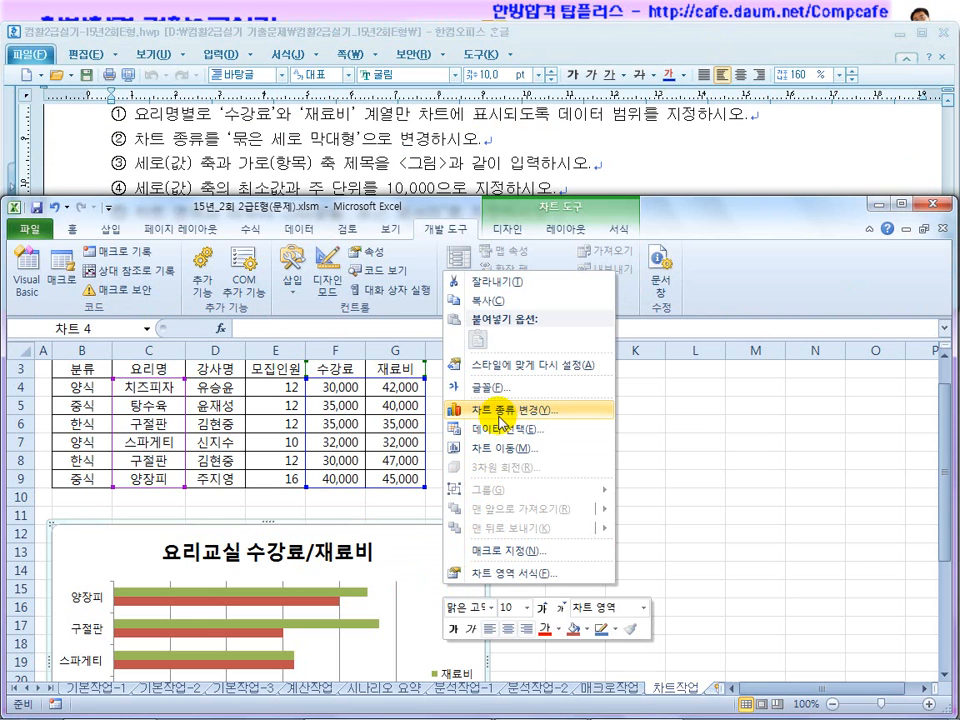
pyautogui.click(489, 421)
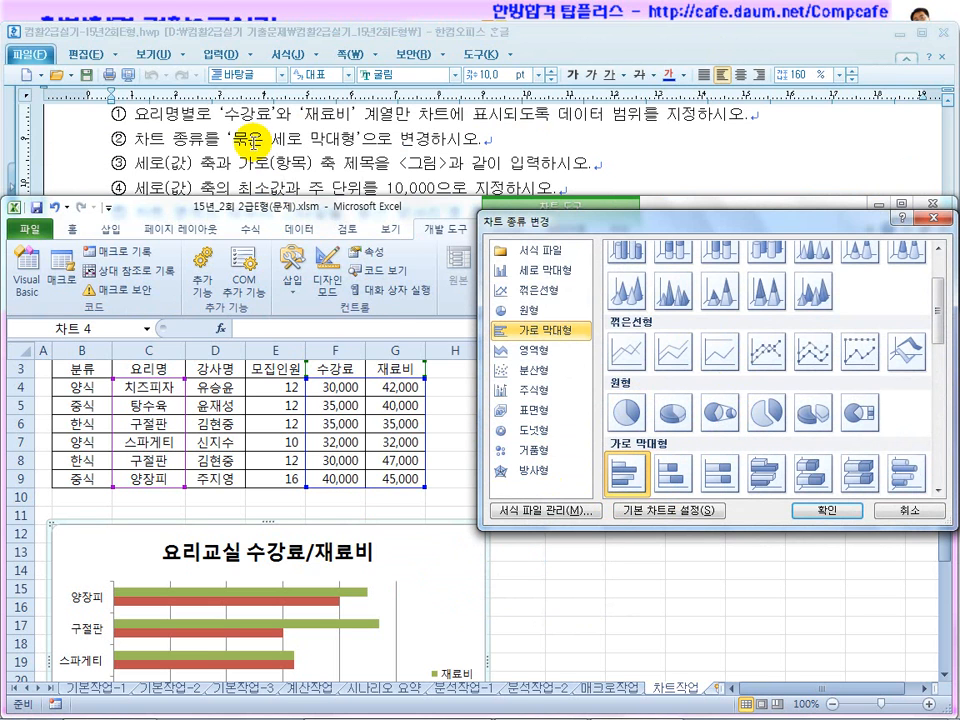
pyautogui.moveTo(936, 326); pyautogui.dragTo(940, 290)
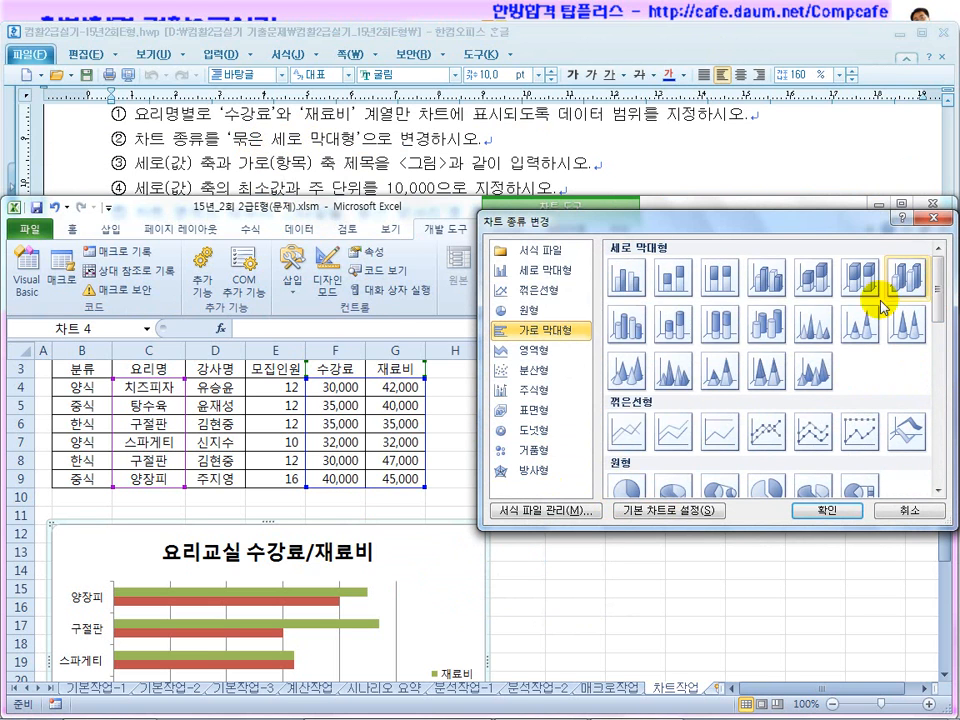
pyautogui.click(625, 284)
pyautogui.click(823, 511)
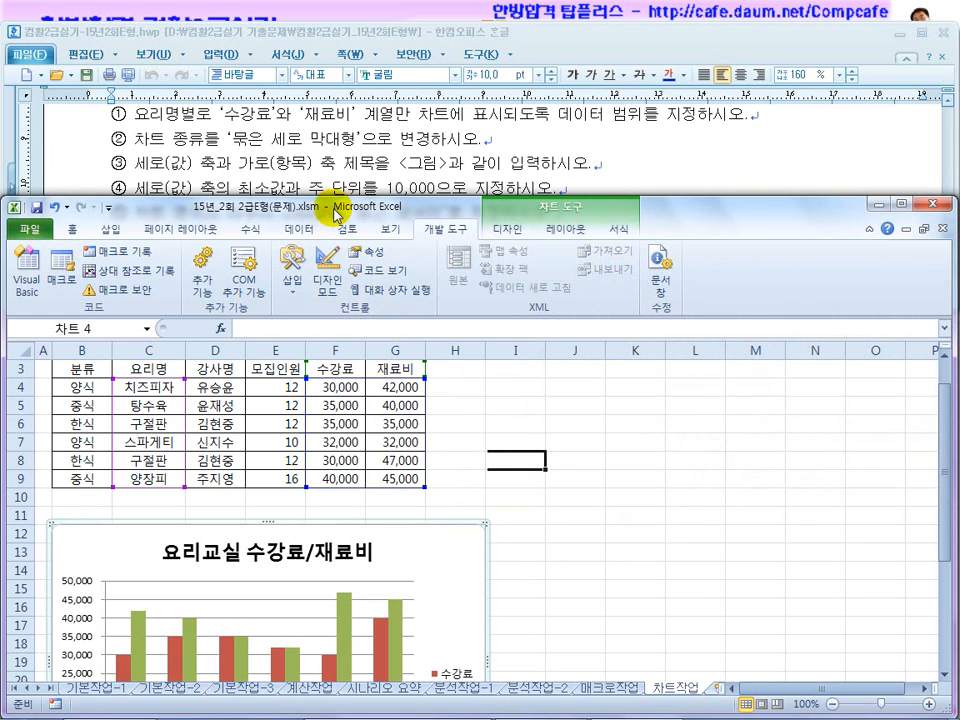
# Examine the remaining chart instructions and the sample figure for the axis titles, axis scale and border style
pyautogui.click(170, 165)
pyautogui.click(384, 160)
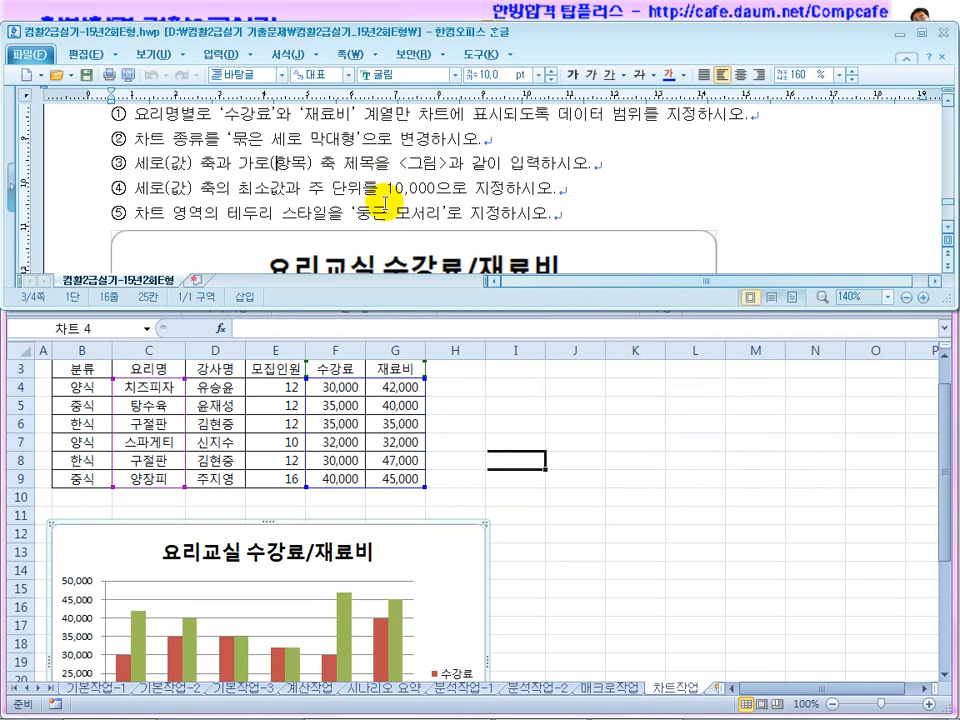
pyautogui.click(378, 212)
pyautogui.scroll(-2, 380, 212)
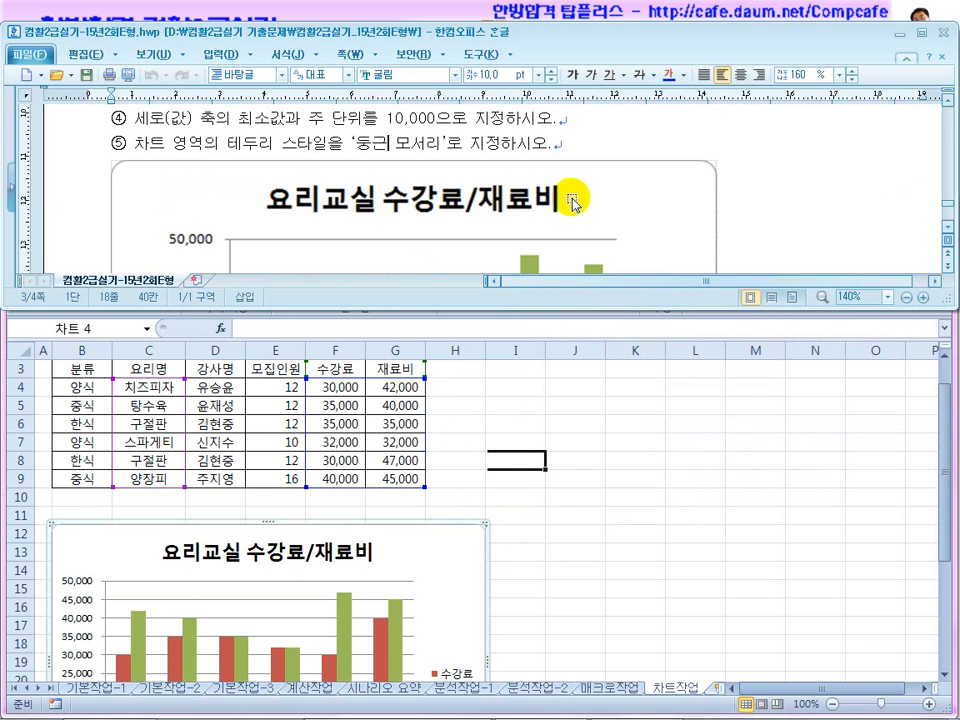
pyautogui.scroll(2, 390, 226)
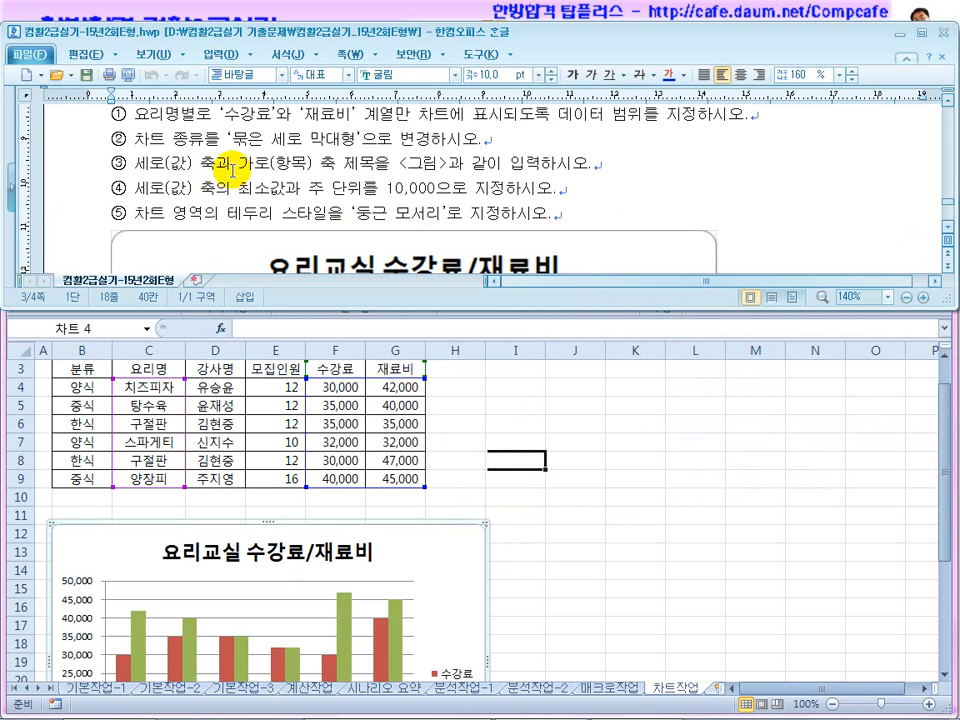
pyautogui.scroll(-9, 350, 195)
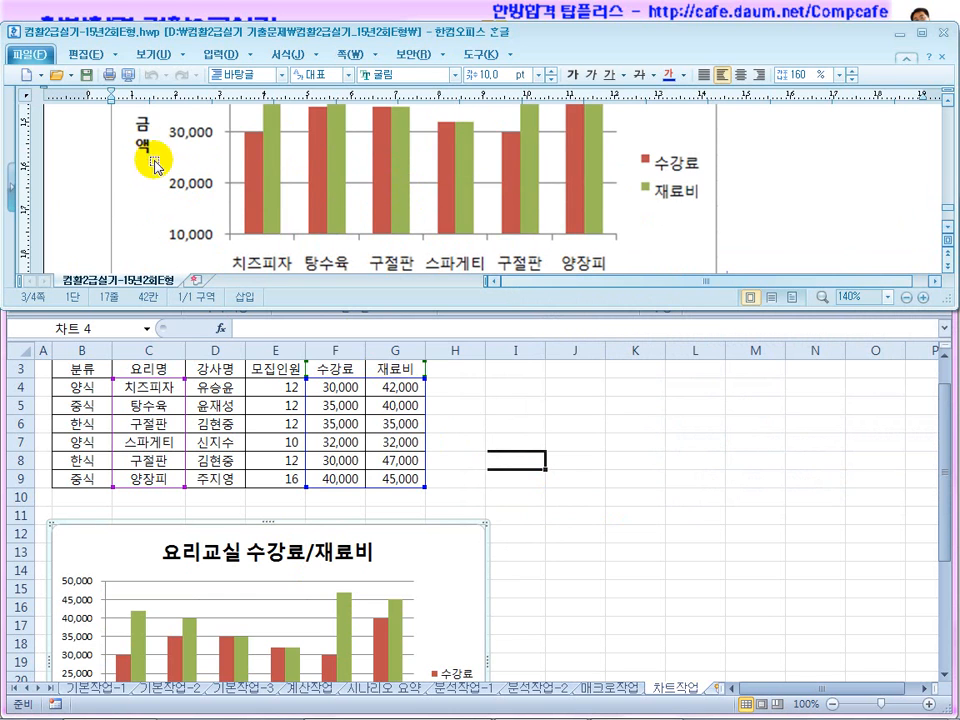
pyautogui.scroll(-3, 300, 185)
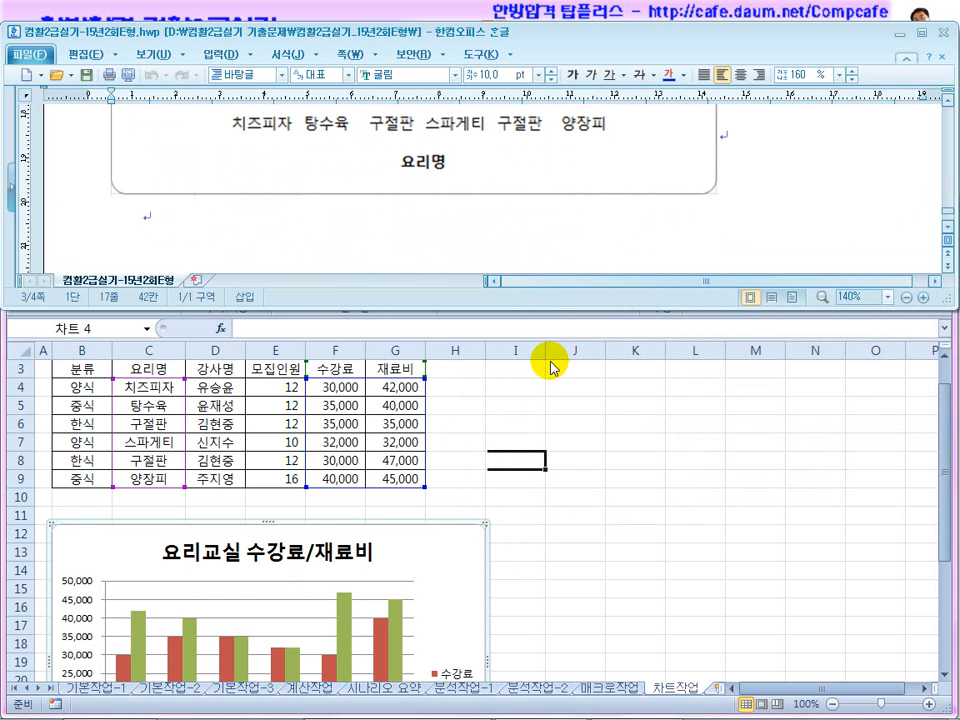
# Add a title below the chart's horizontal axis and set its text to 요리명
pyautogui.click(553, 397)
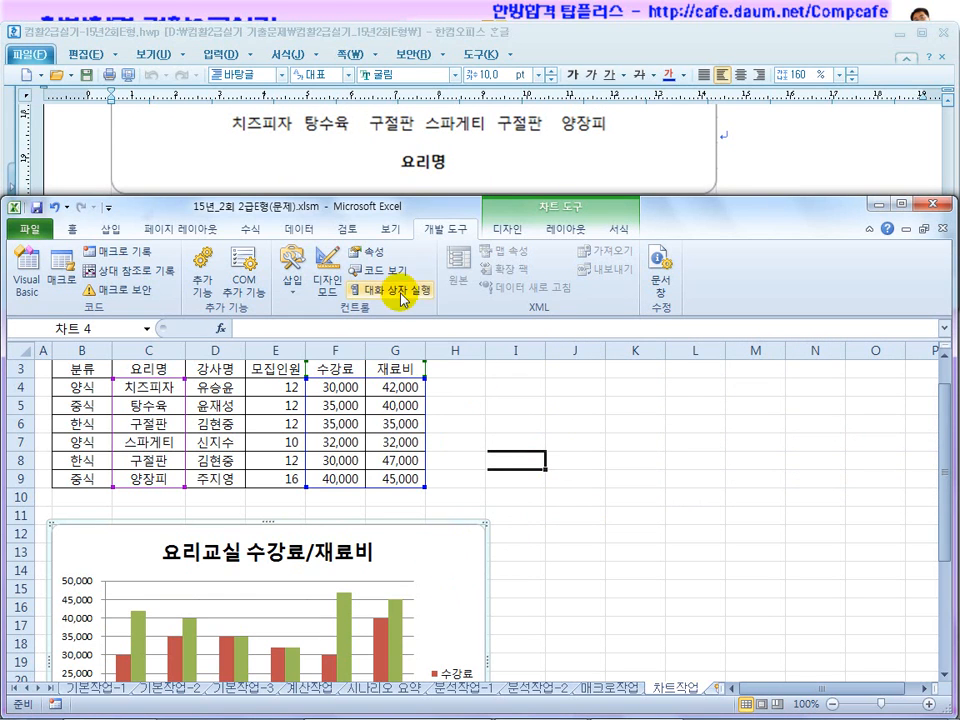
pyautogui.click(578, 240)
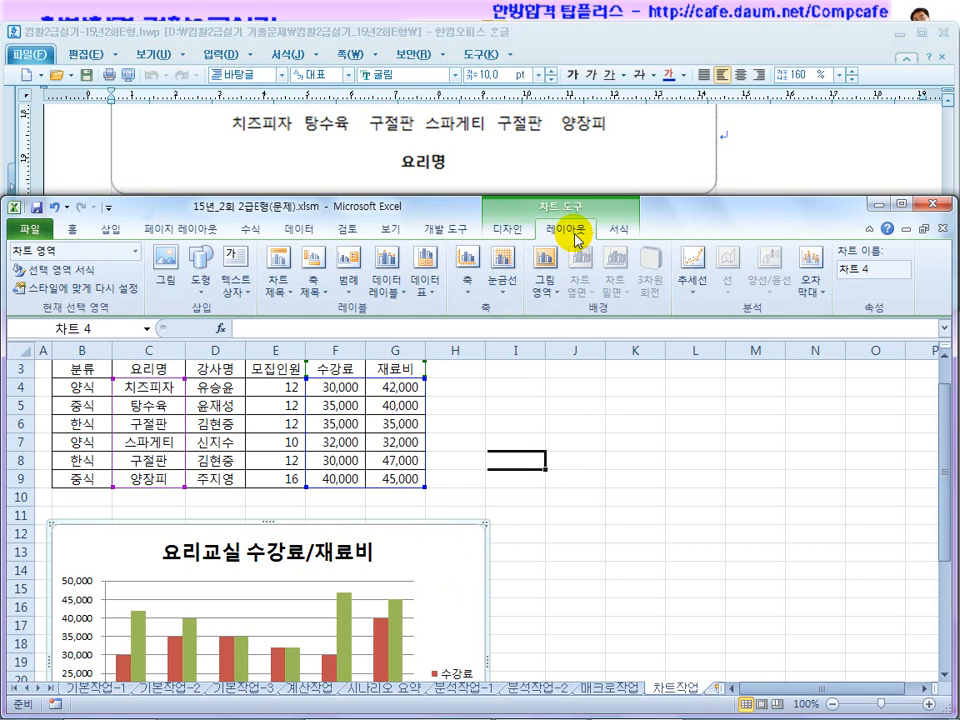
pyautogui.click(314, 292)
pyautogui.moveTo(340, 314)
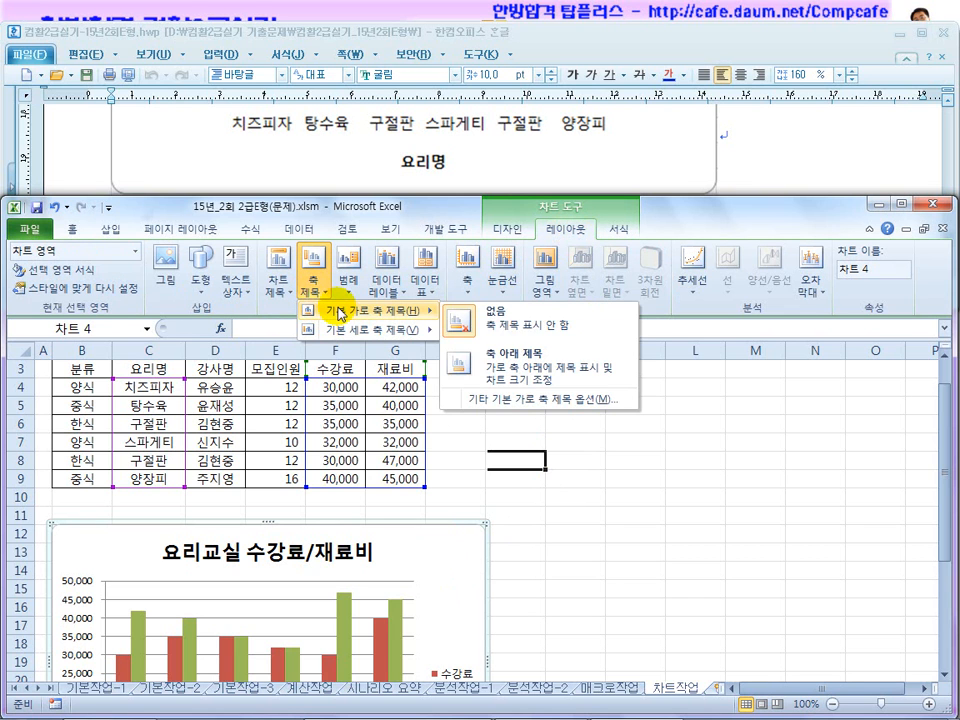
pyautogui.click(502, 367)
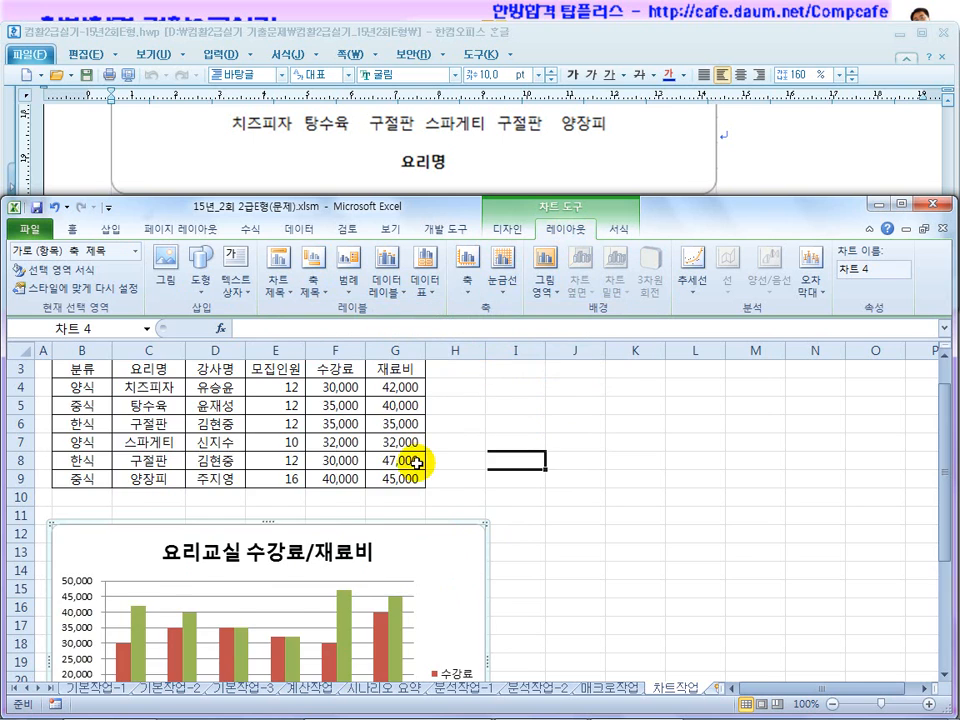
pyautogui.scroll(-3, 418, 456)
pyautogui.moveTo(276, 617); pyautogui.dragTo(214, 609)
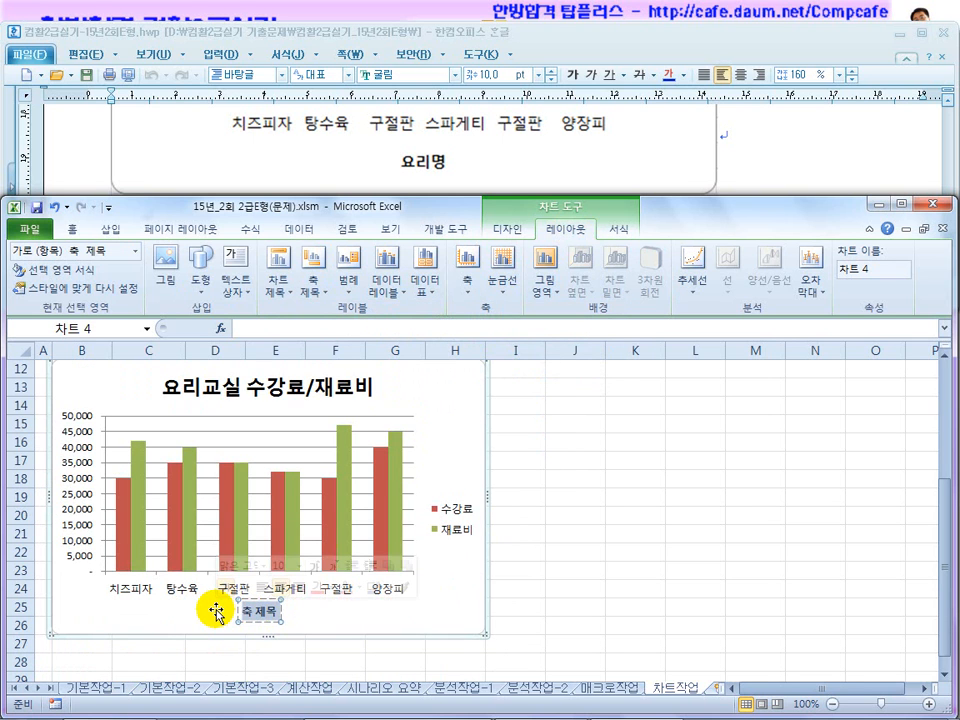
pyautogui.write('요리명')
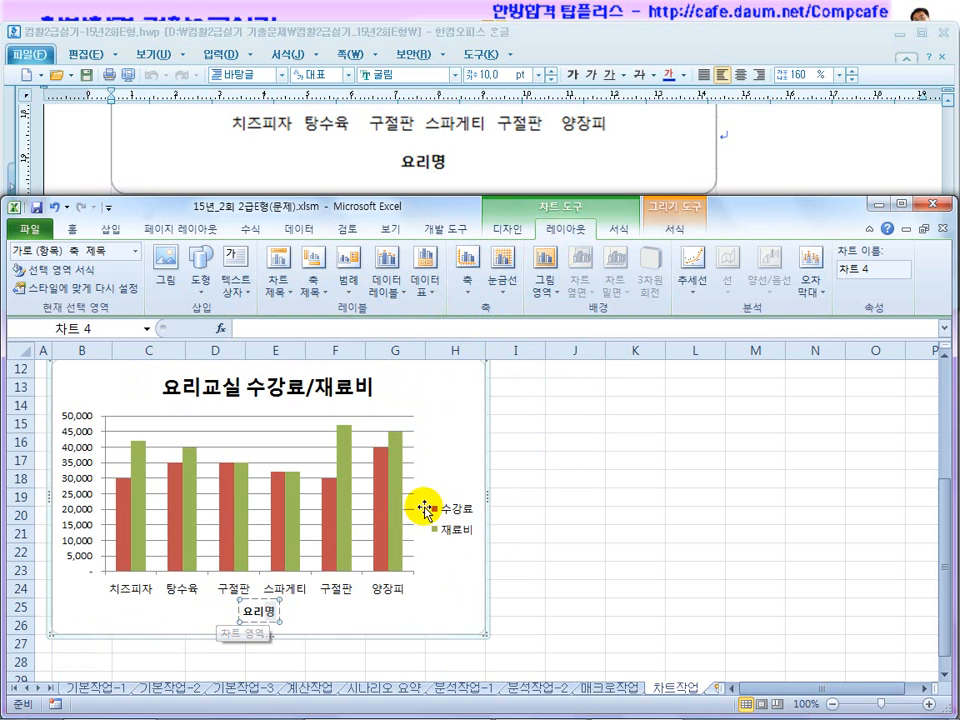
pyautogui.click(464, 421)
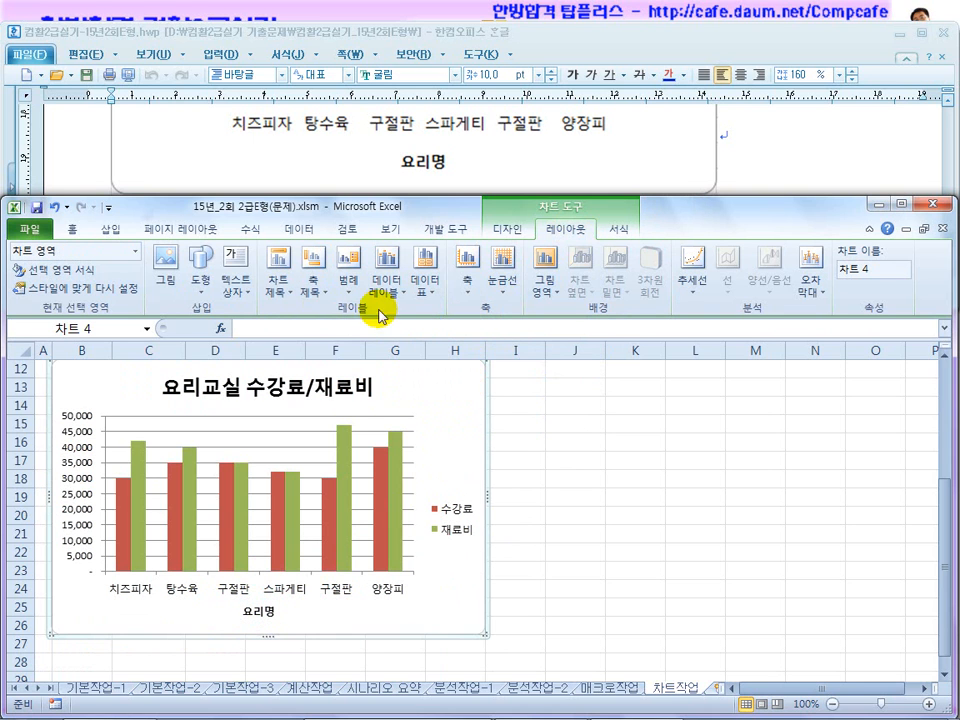
# Add a vertical-text title (세로 제목) to the chart's value axis and enter 요금 as its text
pyautogui.click(316, 293)
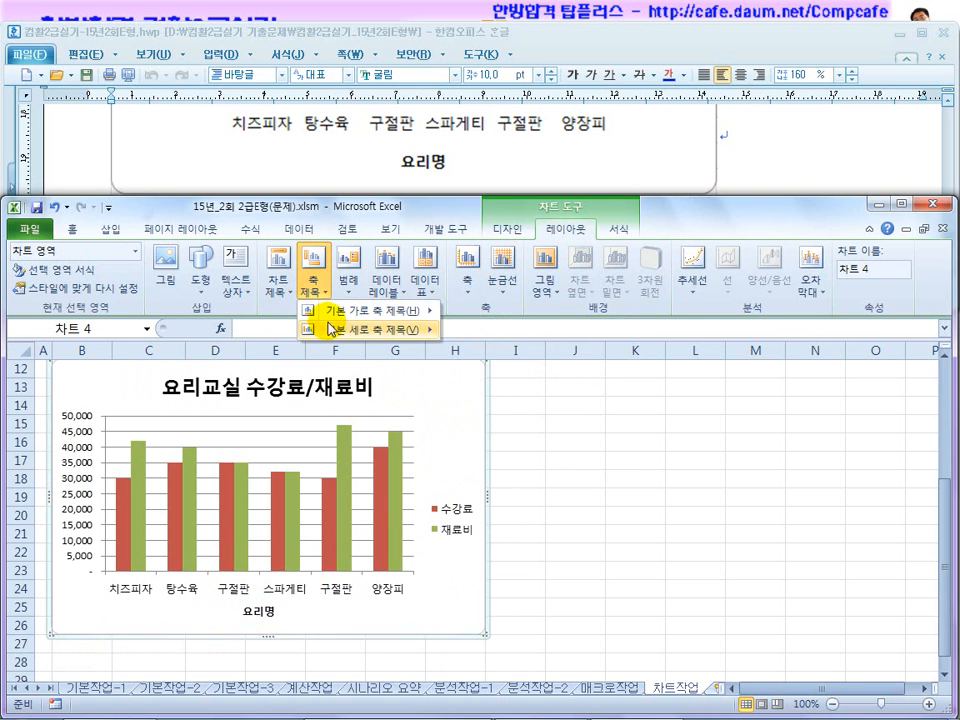
pyautogui.moveTo(318, 330)
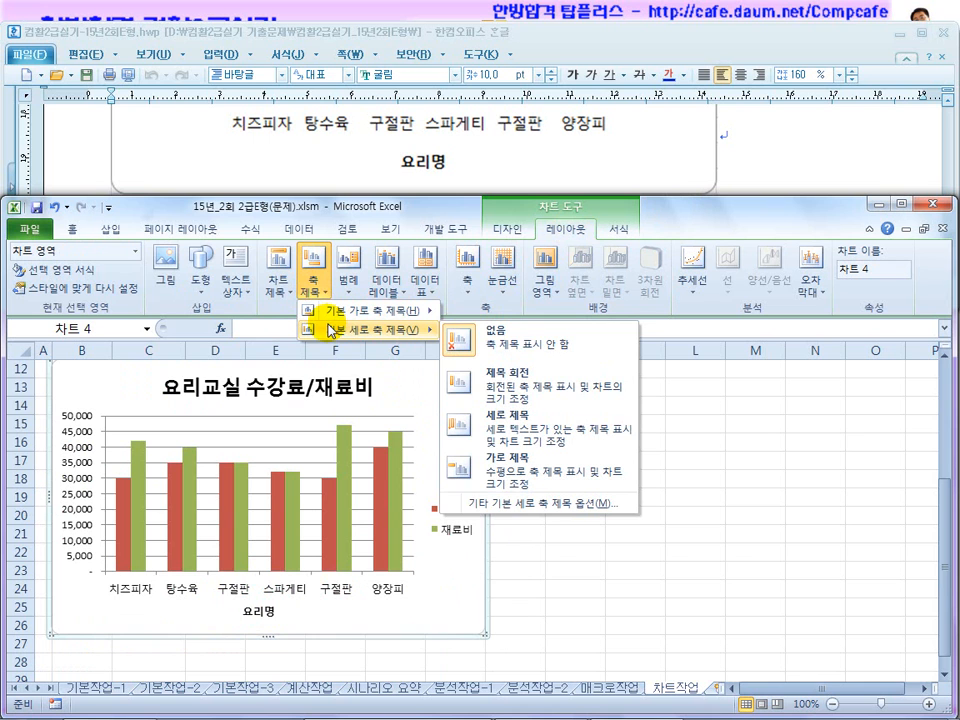
pyautogui.click(517, 421)
pyautogui.moveTo(72, 468); pyautogui.dragTo(71, 525)
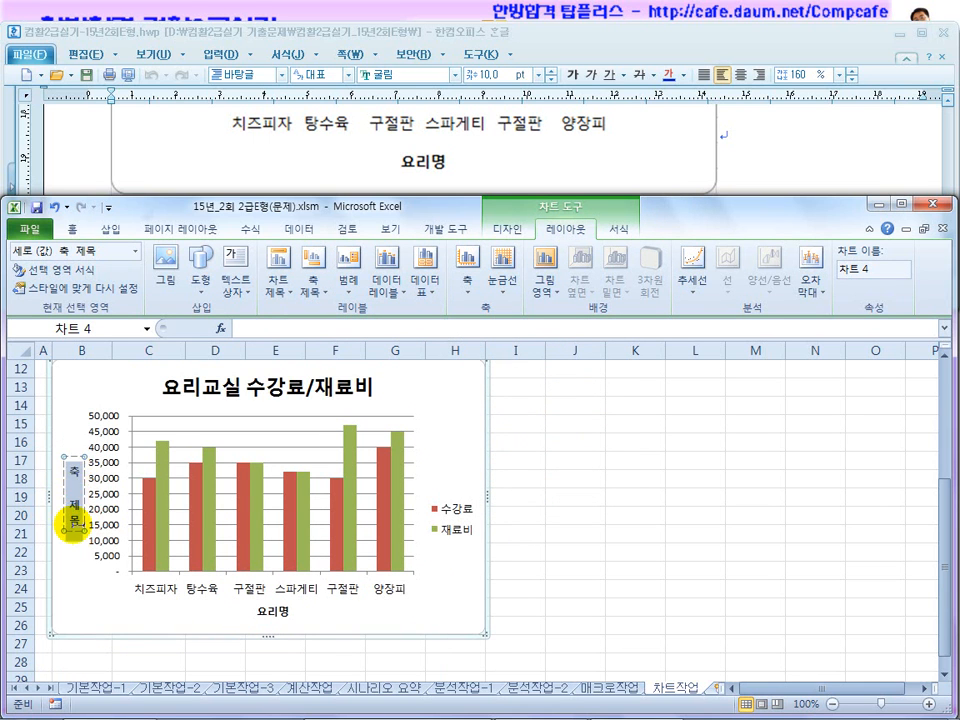
pyautogui.write('요금')
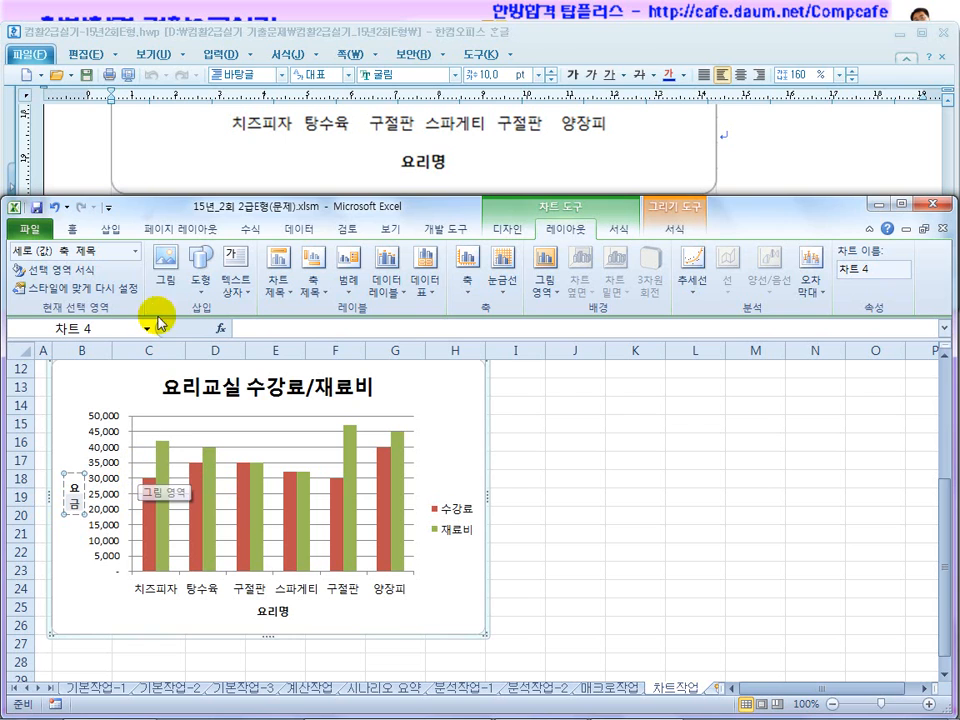
# Check the value axis title in the sample figure and change the chart's title text to 금액
pyautogui.click(150, 176)
pyautogui.scroll(3, 152, 178)
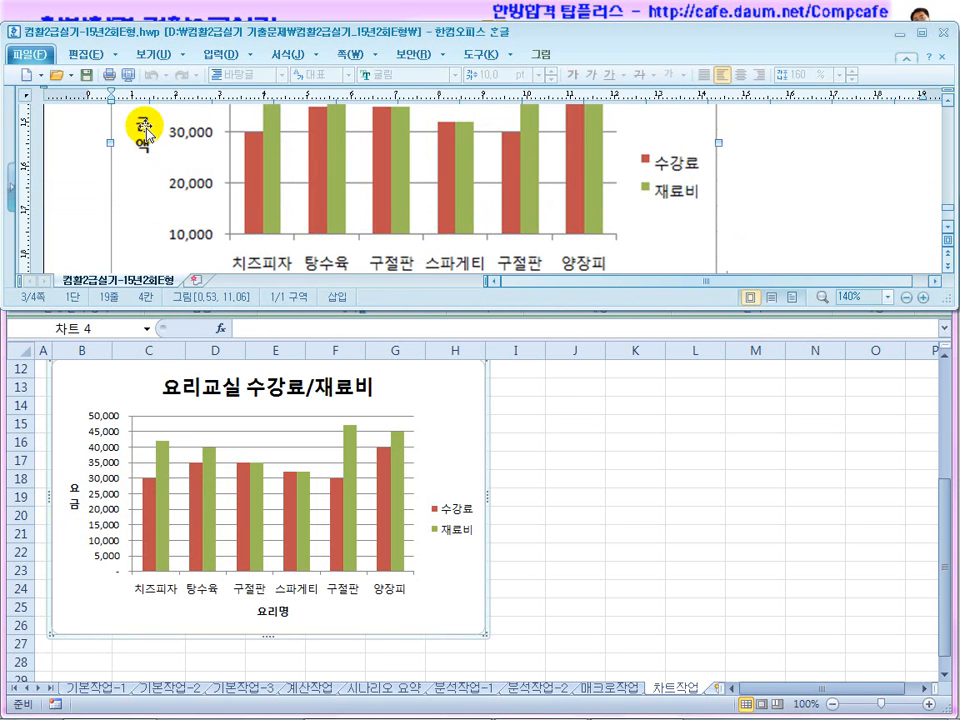
pyautogui.click(73, 500)
pyautogui.moveTo(70, 487); pyautogui.dragTo(73, 514)
pyautogui.write('그')
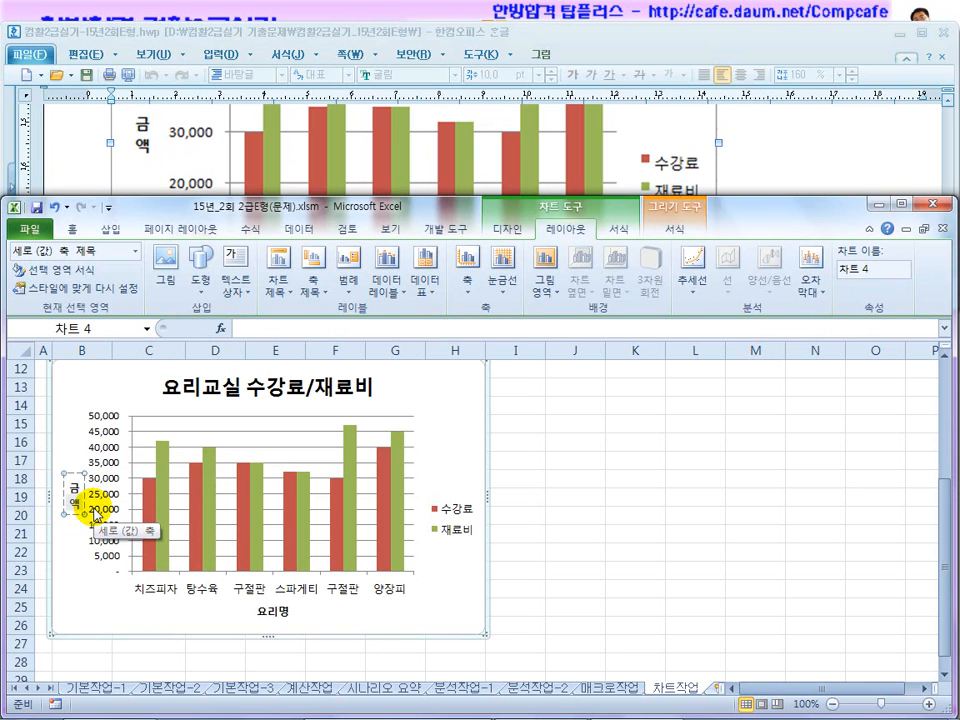
pyautogui.click(74, 470)
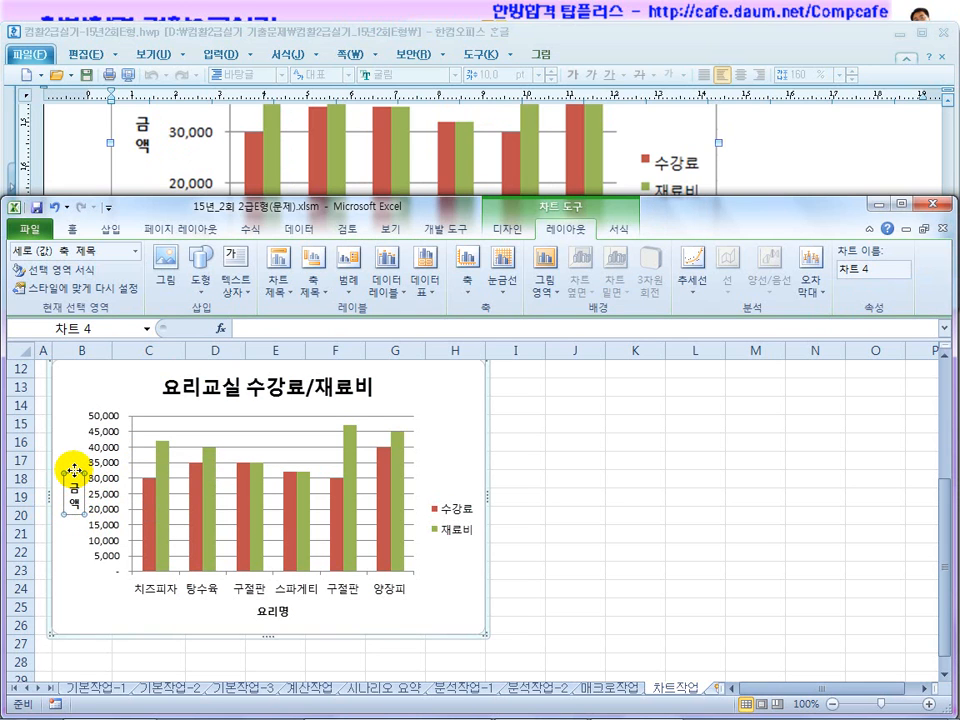
# Try the 가로 제목 and 제목 회전 orientations on the value axis title and return it to 세로 제목
pyautogui.click(321, 299)
pyautogui.moveTo(317, 328)
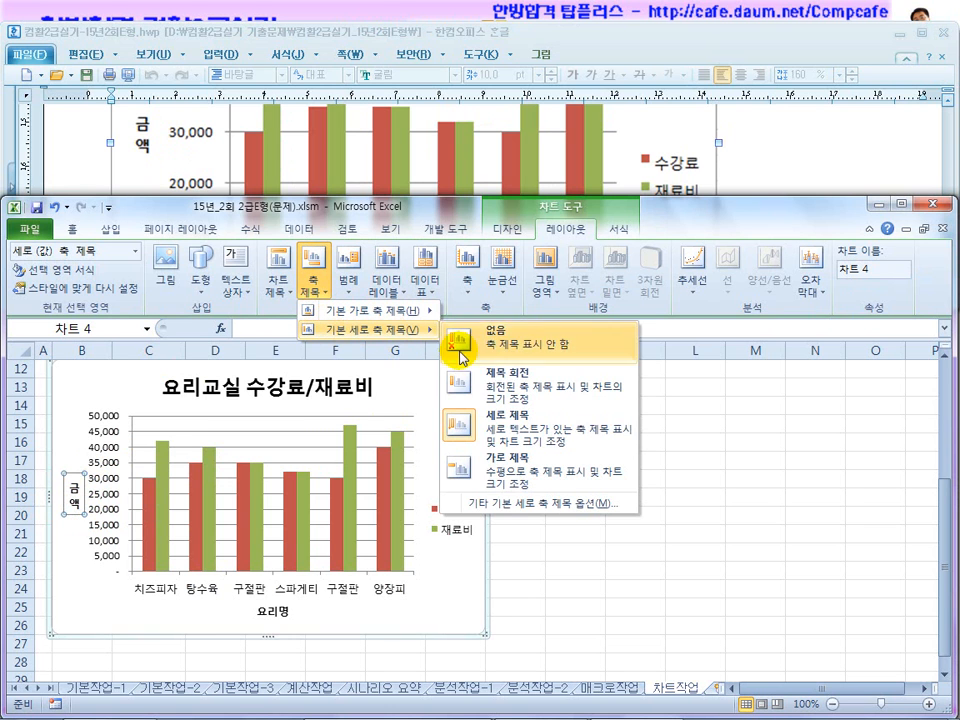
pyautogui.click(493, 466)
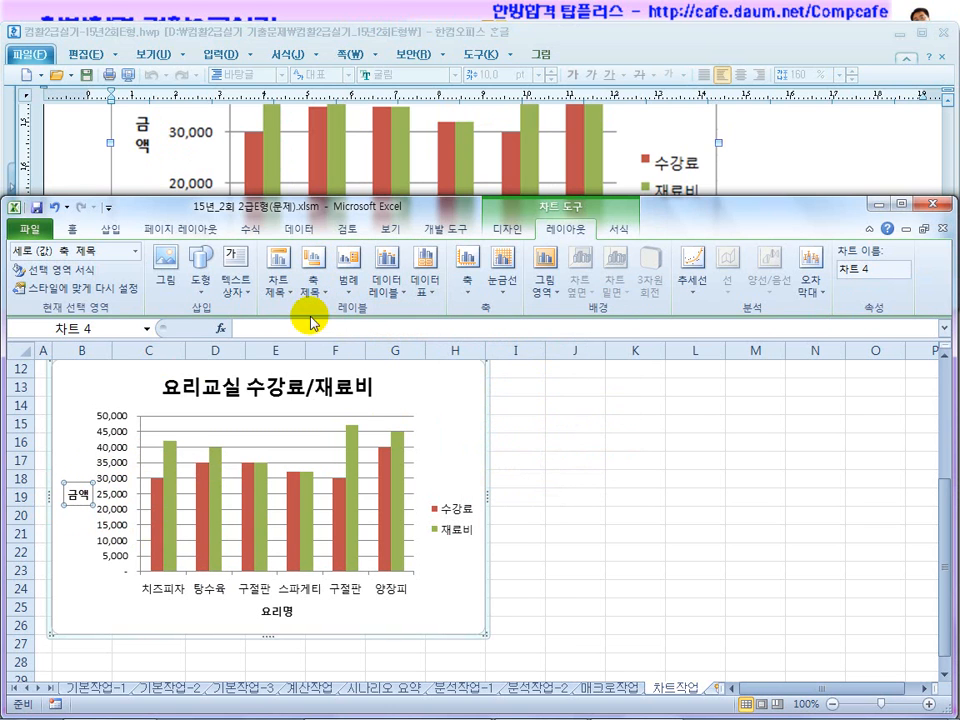
pyautogui.click(313, 260)
pyautogui.moveTo(440, 330)
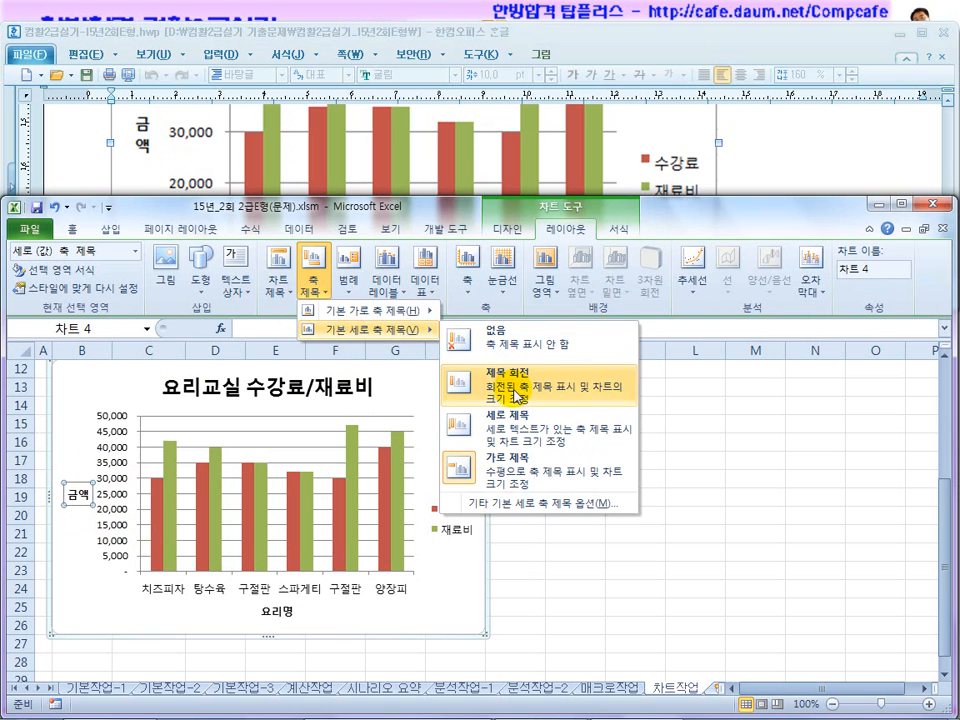
pyautogui.click(468, 400)
pyautogui.click(314, 275)
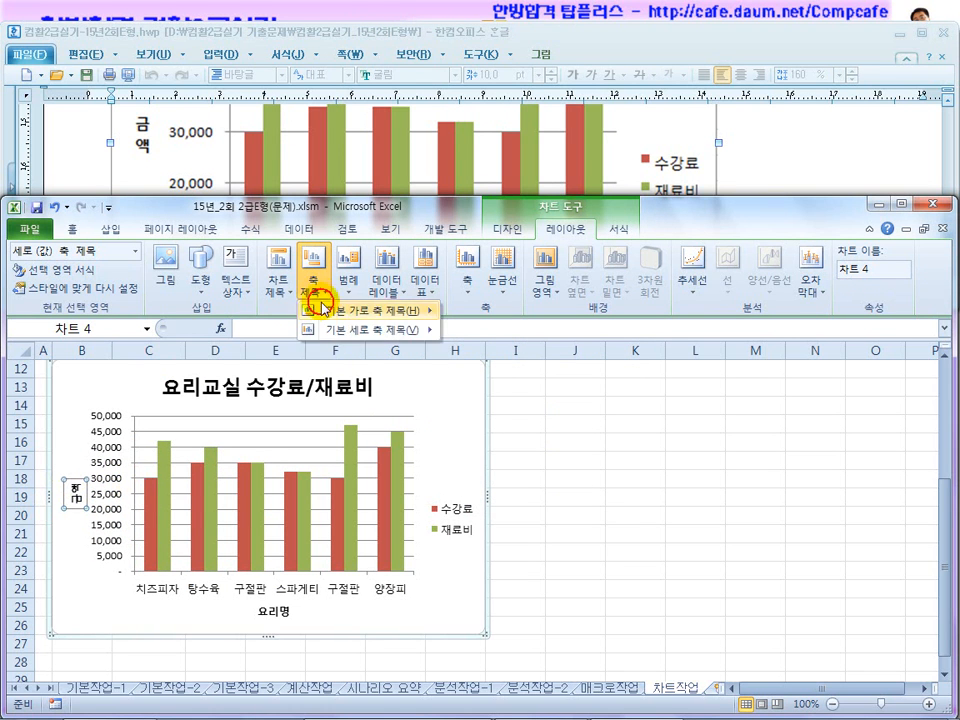
pyautogui.moveTo(356, 334)
pyautogui.click(456, 422)
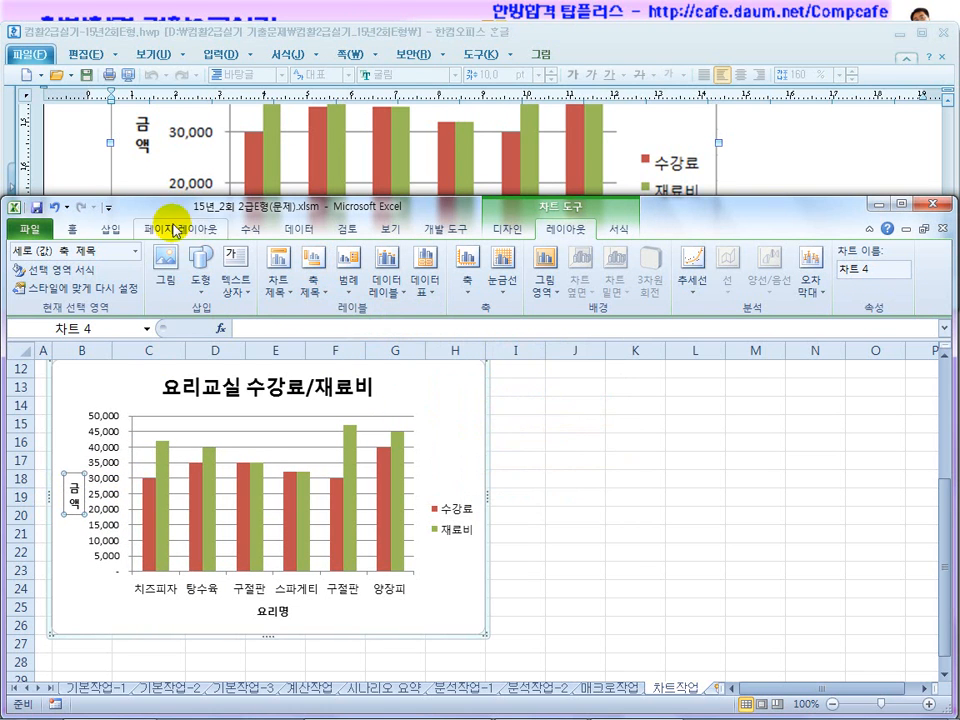
# Examine the exam document's chart instructions on the axis titles and on the value axis's minimum and major unit
pyautogui.click(745, 149)
pyautogui.scroll(3, 422, 214)
pyautogui.scroll(-4, 428, 222)
pyautogui.scroll(5, 428, 222)
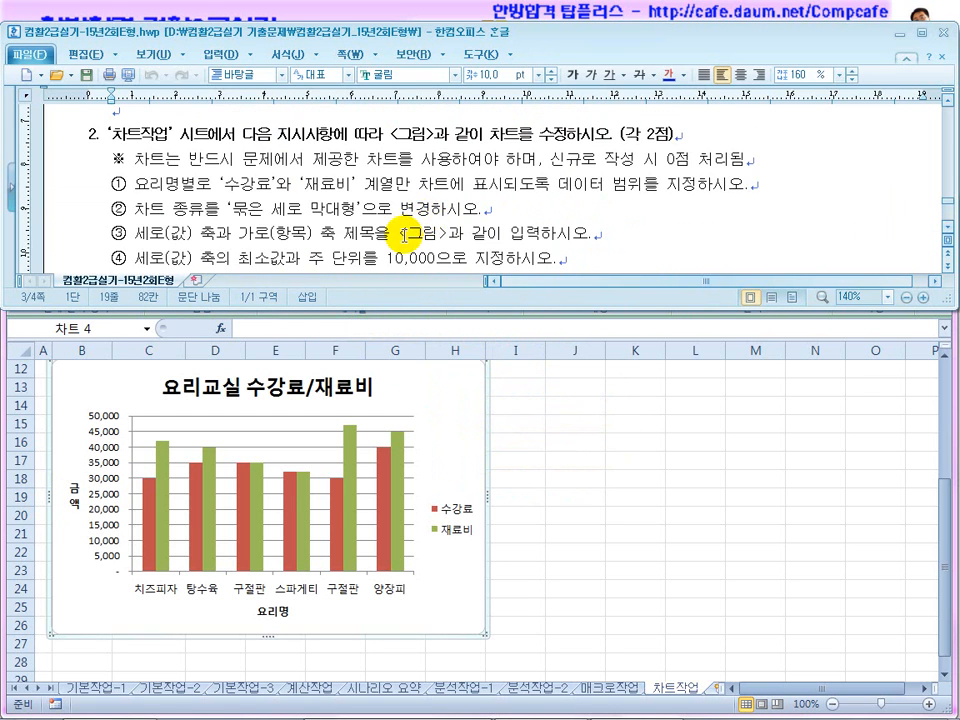
pyautogui.moveTo(311, 238); pyautogui.dragTo(515, 232)
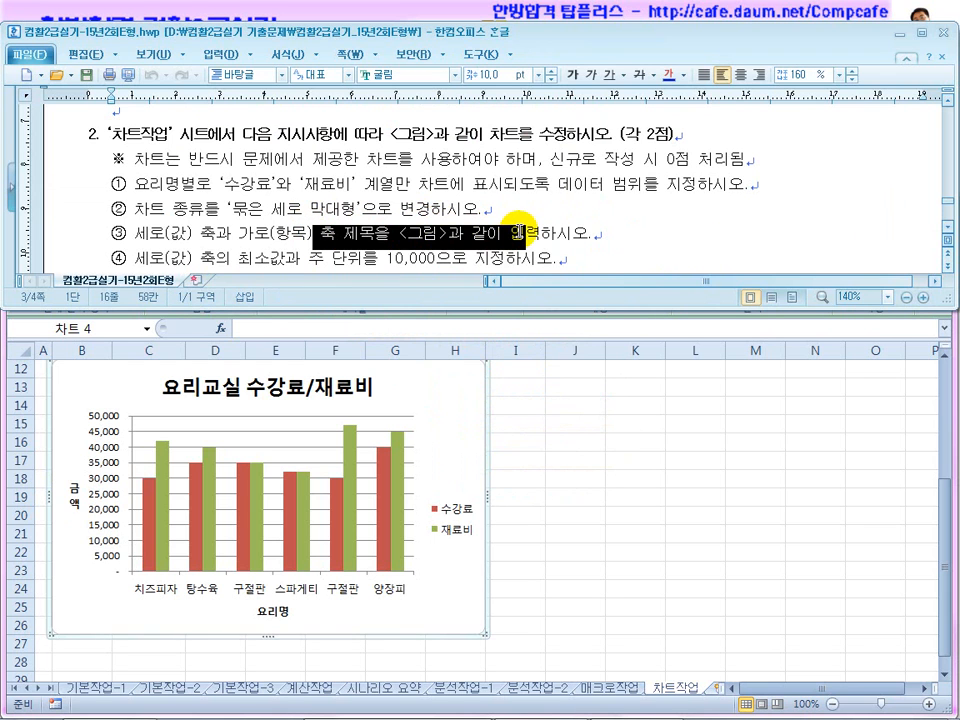
pyautogui.scroll(-2, 515, 232)
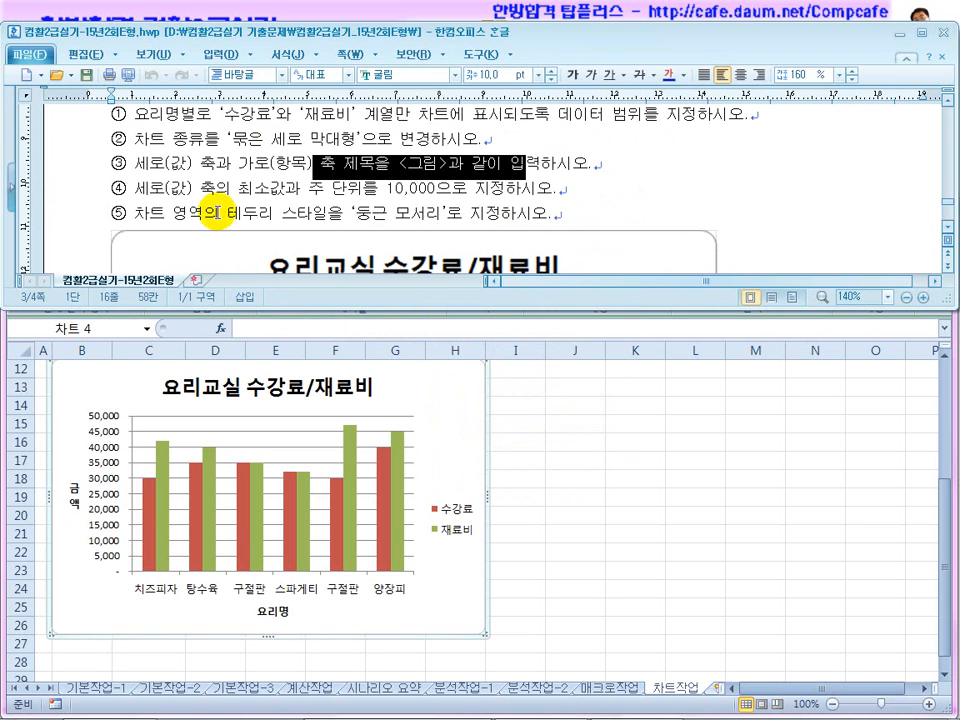
pyautogui.moveTo(164, 195); pyautogui.dragTo(327, 190)
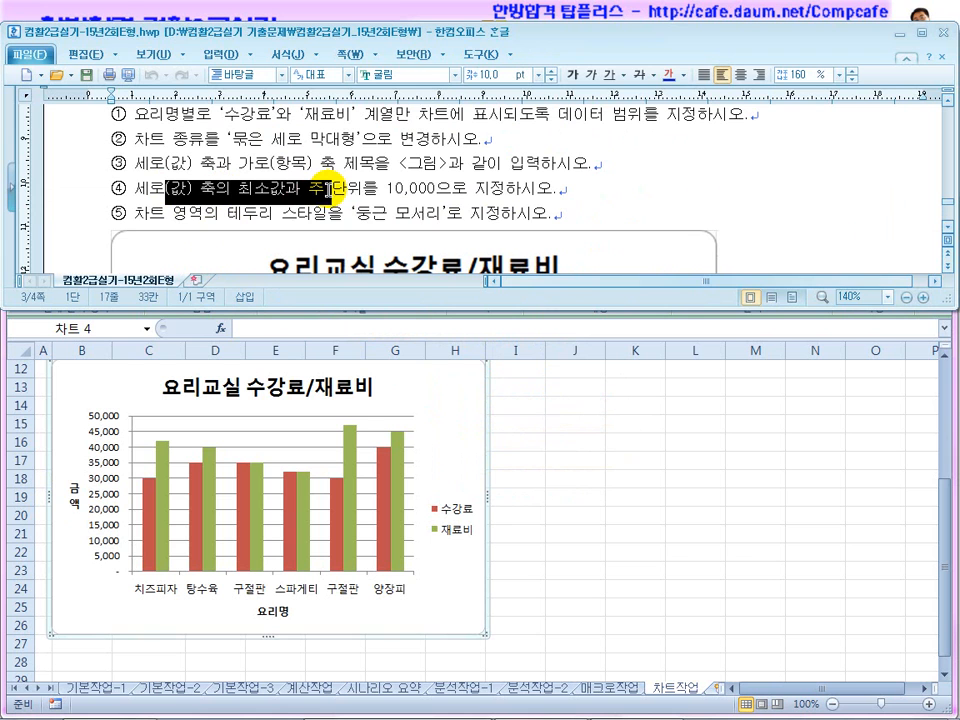
pyautogui.click(100, 474)
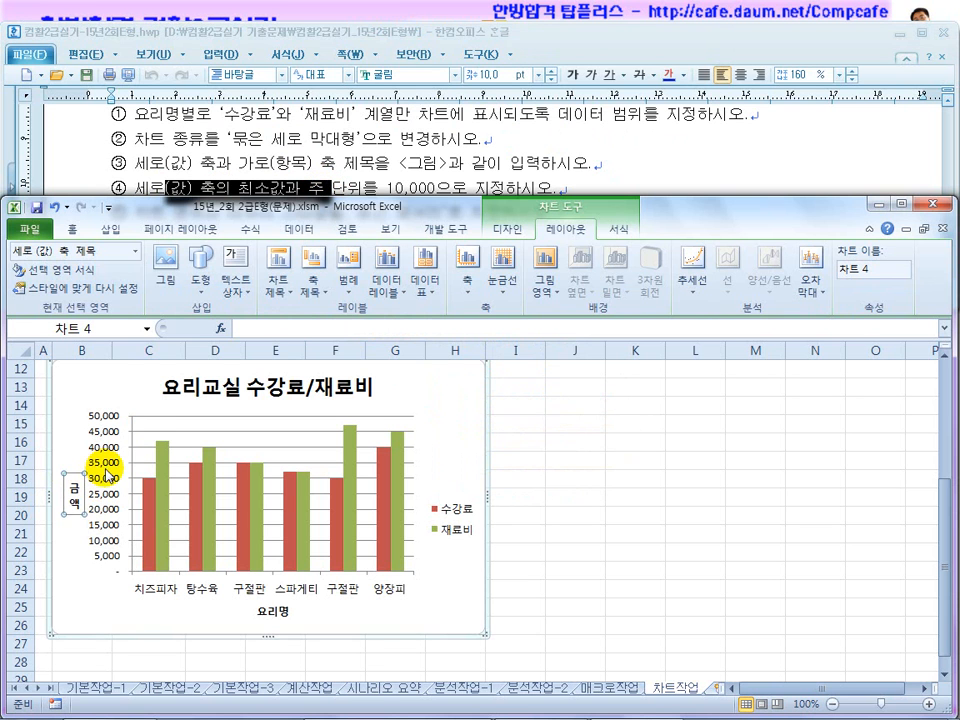
pyautogui.click(419, 171)
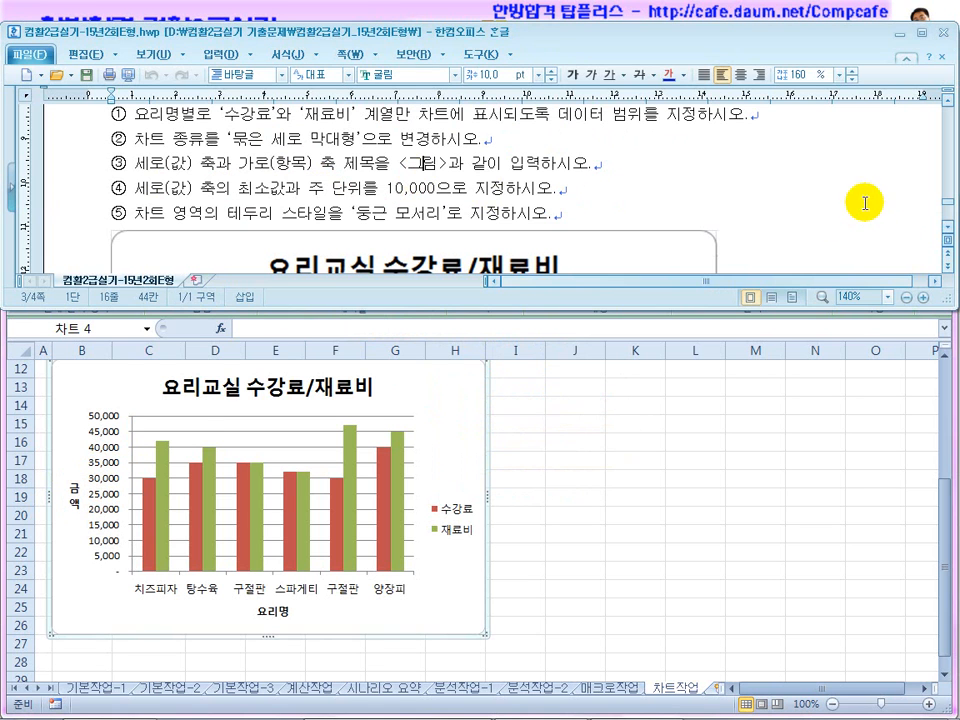
pyautogui.click(949, 231)
pyautogui.click(949, 230)
pyautogui.click(287, 147)
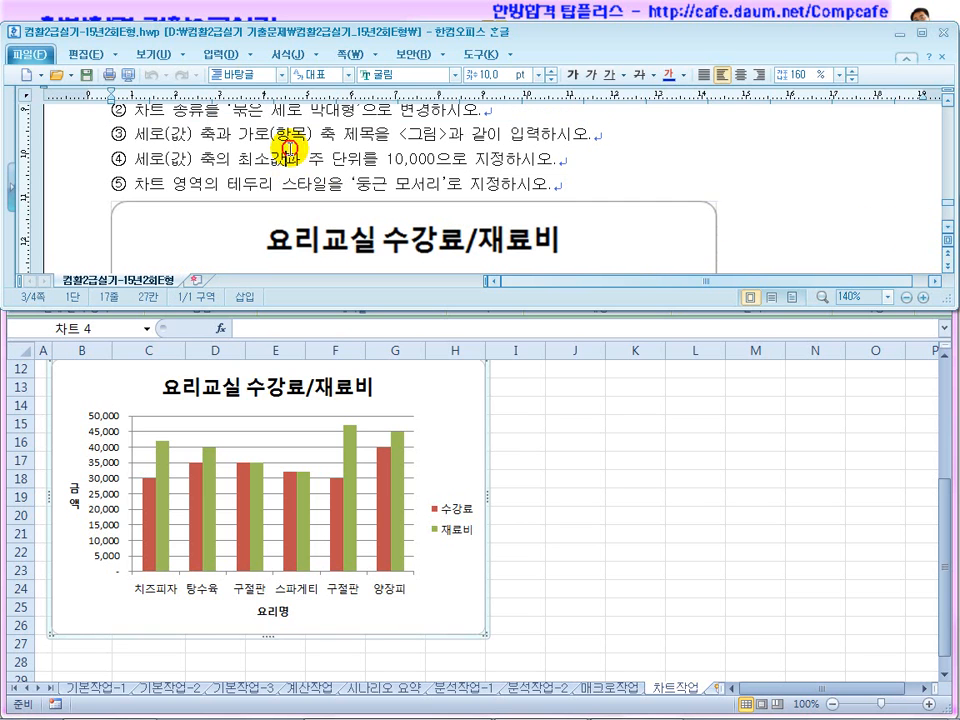
pyautogui.moveTo(452, 158); pyautogui.dragTo(397, 158)
# Set the vertical value axis's fixed minimum to 10000 and its fixed major unit to 10000
pyautogui.click(100, 503)
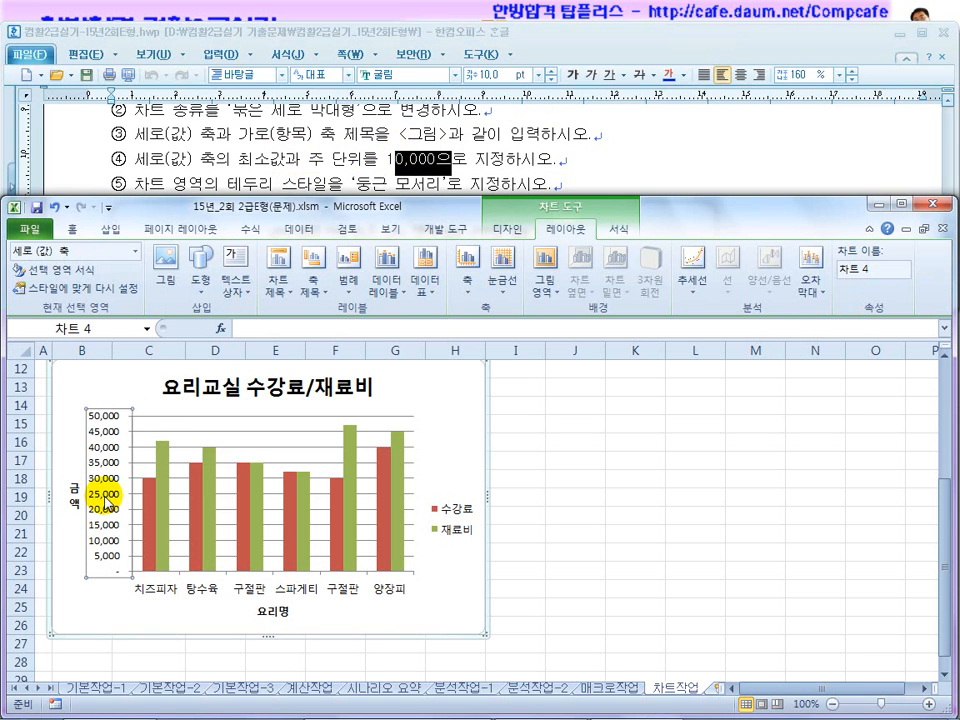
pyautogui.rightClick(108, 496)
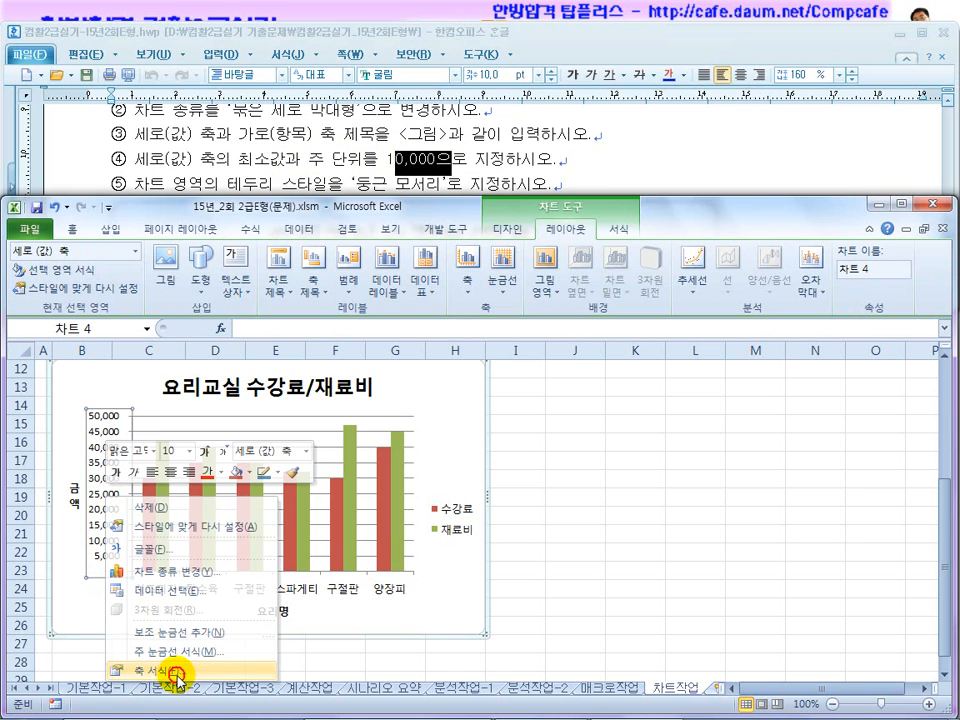
pyautogui.click(176, 672)
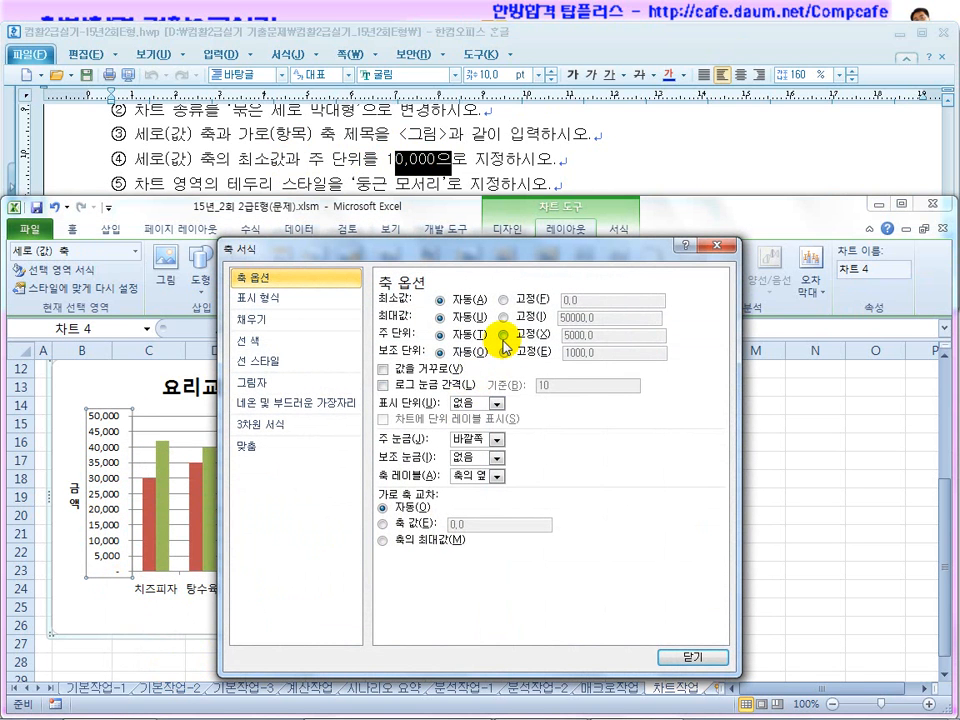
pyautogui.click(518, 300)
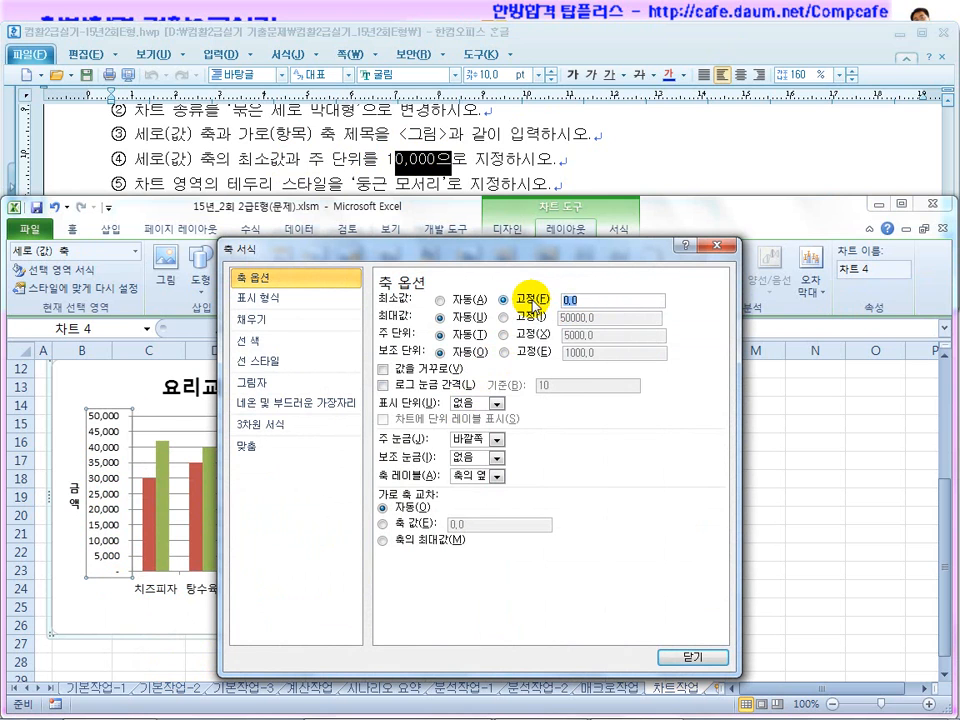
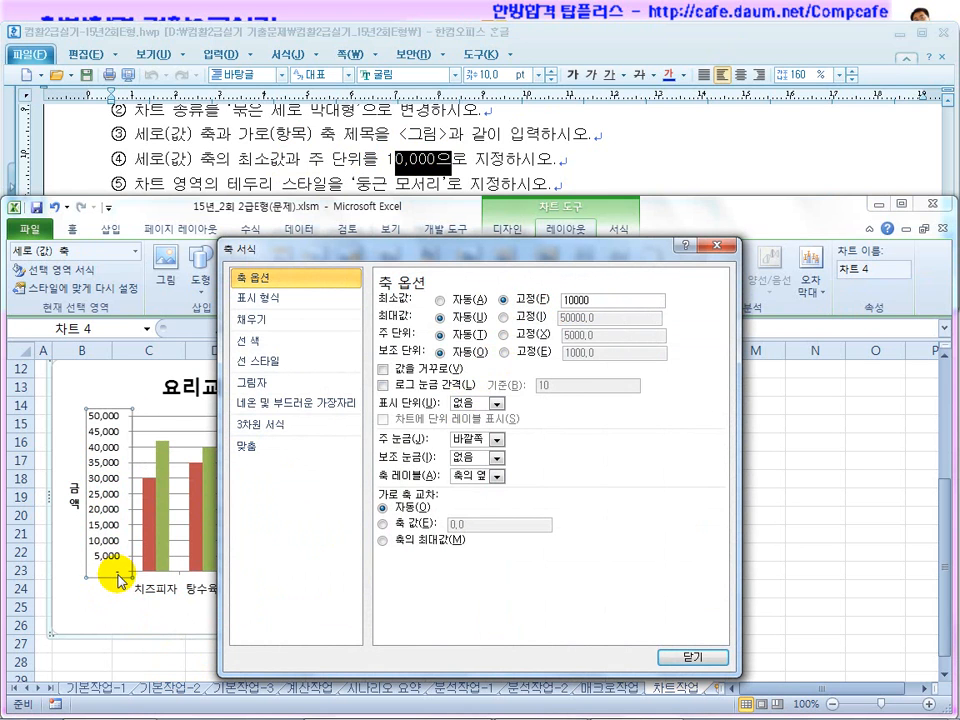
pyautogui.click(522, 336)
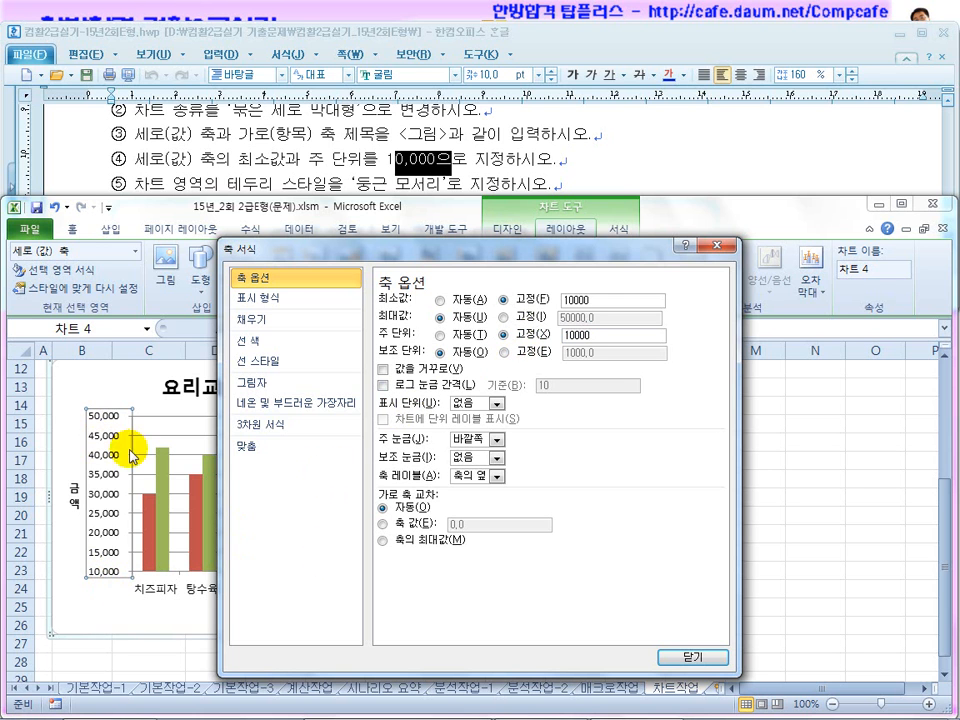
pyautogui.click(693, 657)
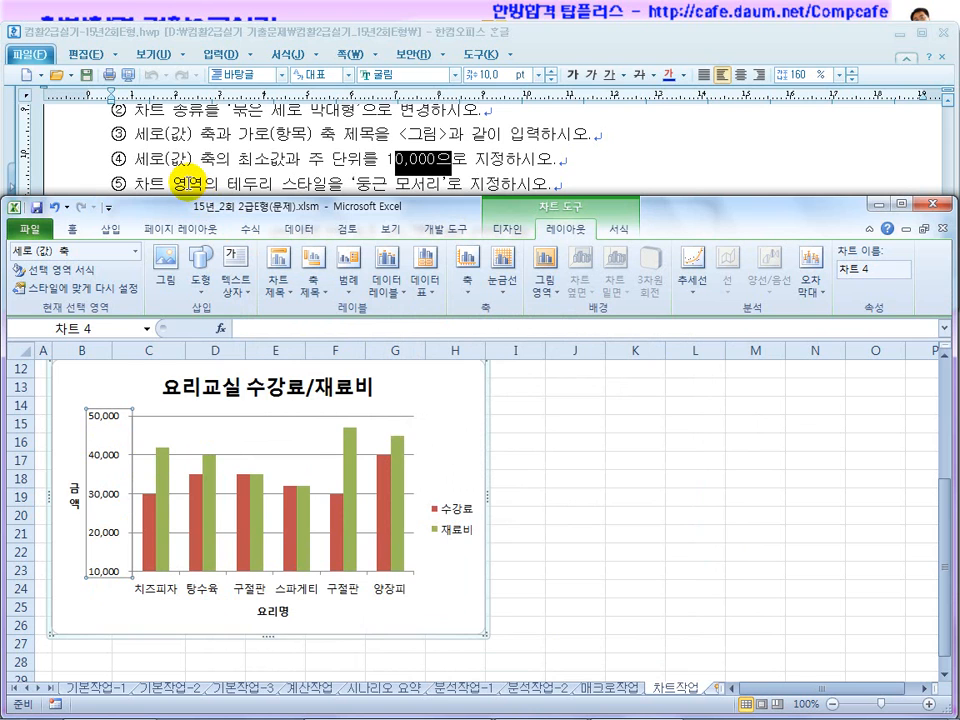
# Format the chart area's border style with rounded corners (둥근 모서리)
pyautogui.rightClick(463, 421)
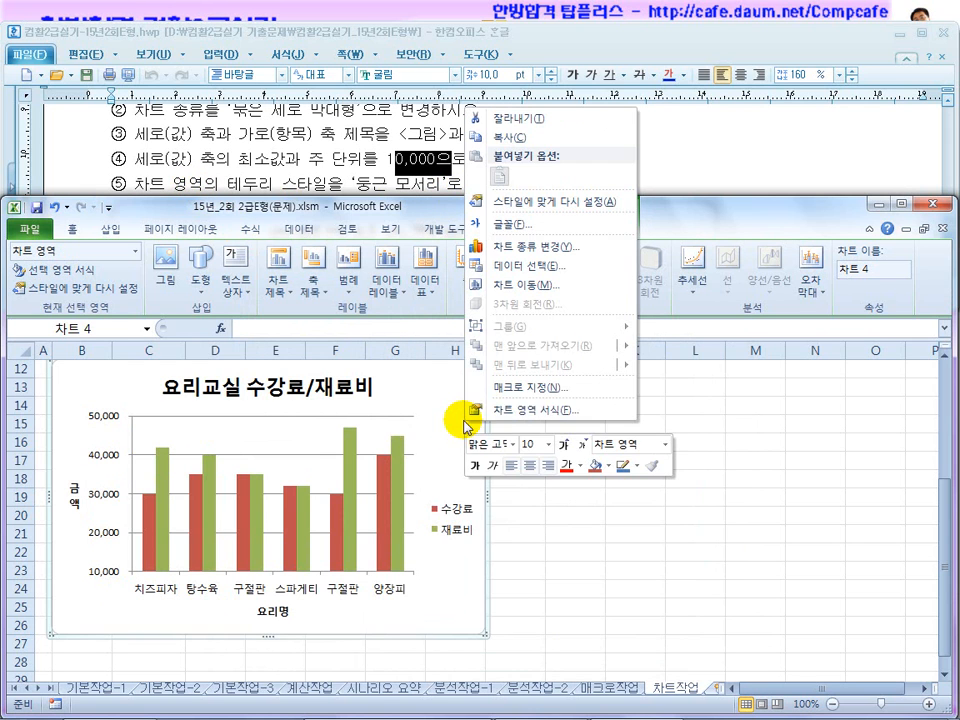
pyautogui.click(516, 410)
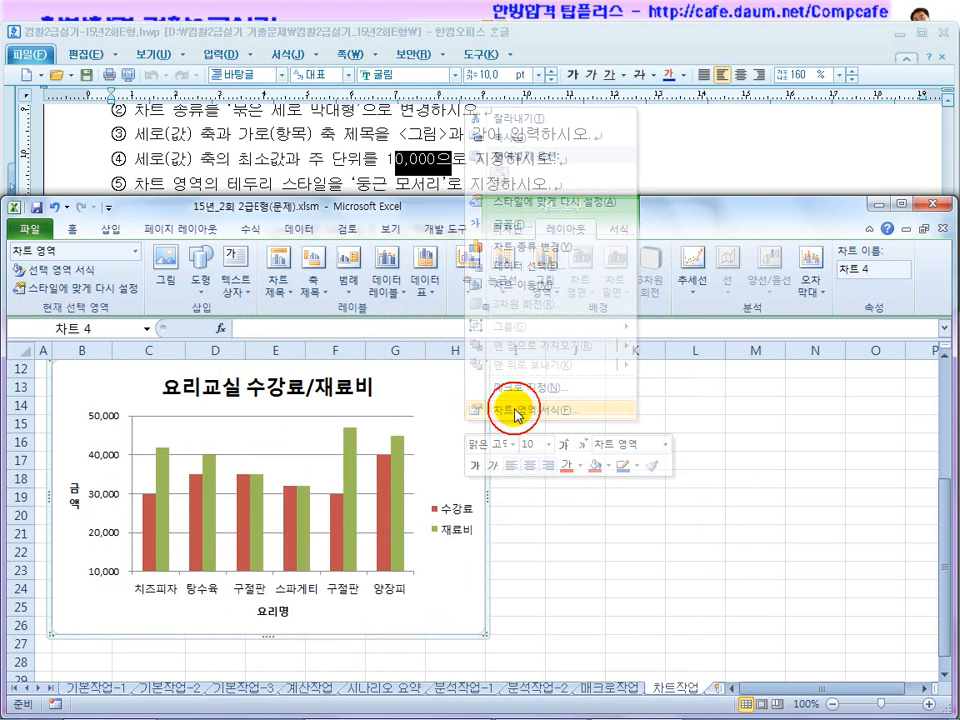
pyautogui.click(312, 322)
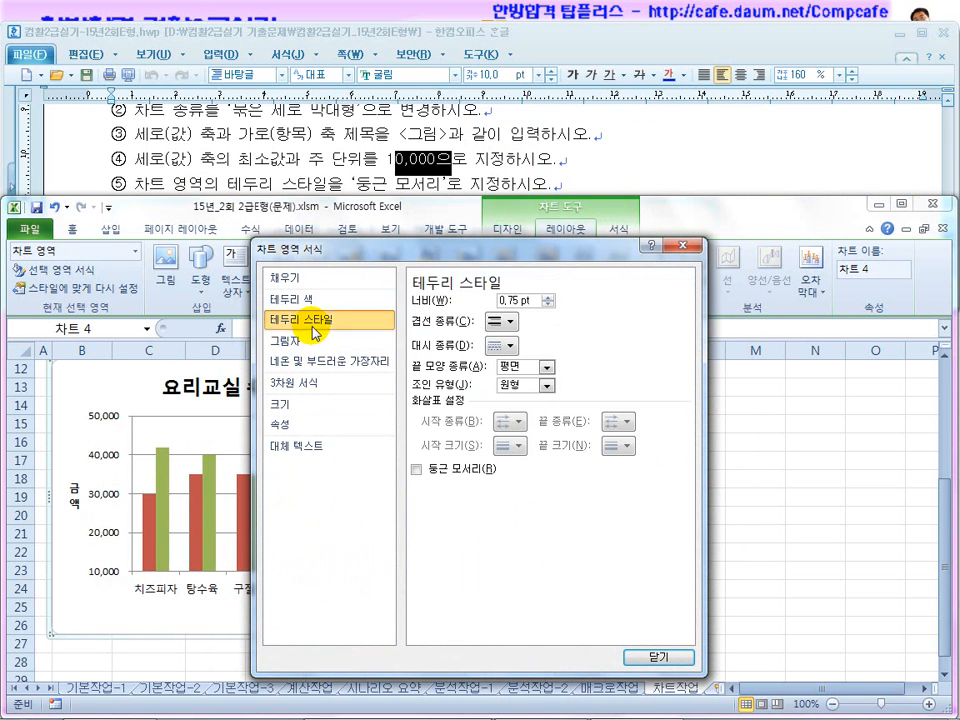
pyautogui.click(416, 469)
pyautogui.click(658, 658)
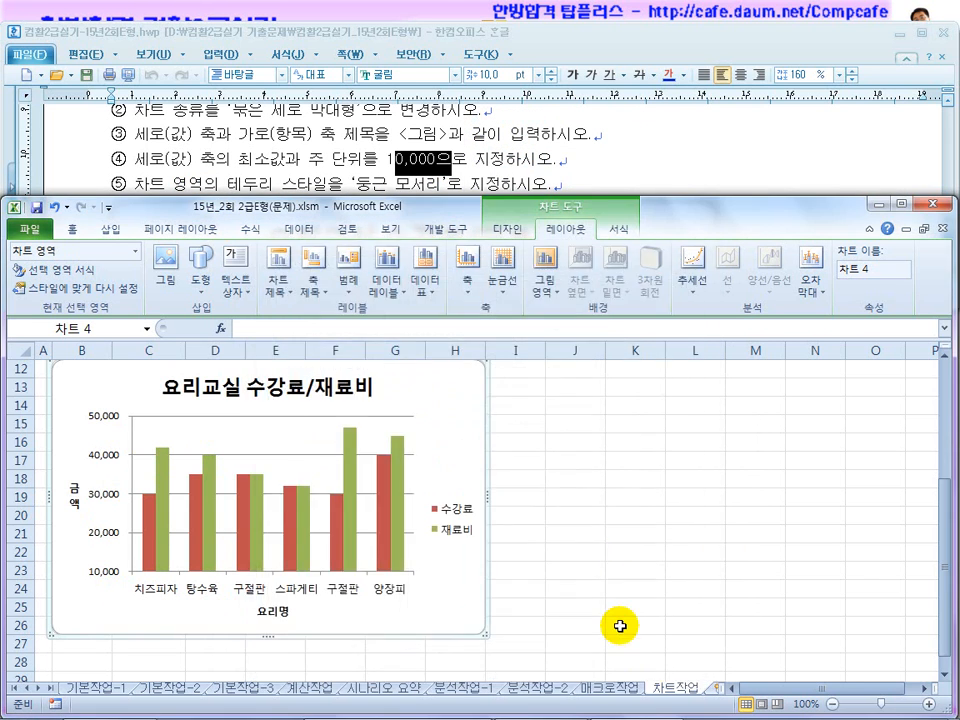
# Compare the finished 요리교실 수강료/재료비 chart with the upper part of the reference figure in the Hangul exam document
pyautogui.click(635, 533)
pyautogui.scroll(1, 519, 552)
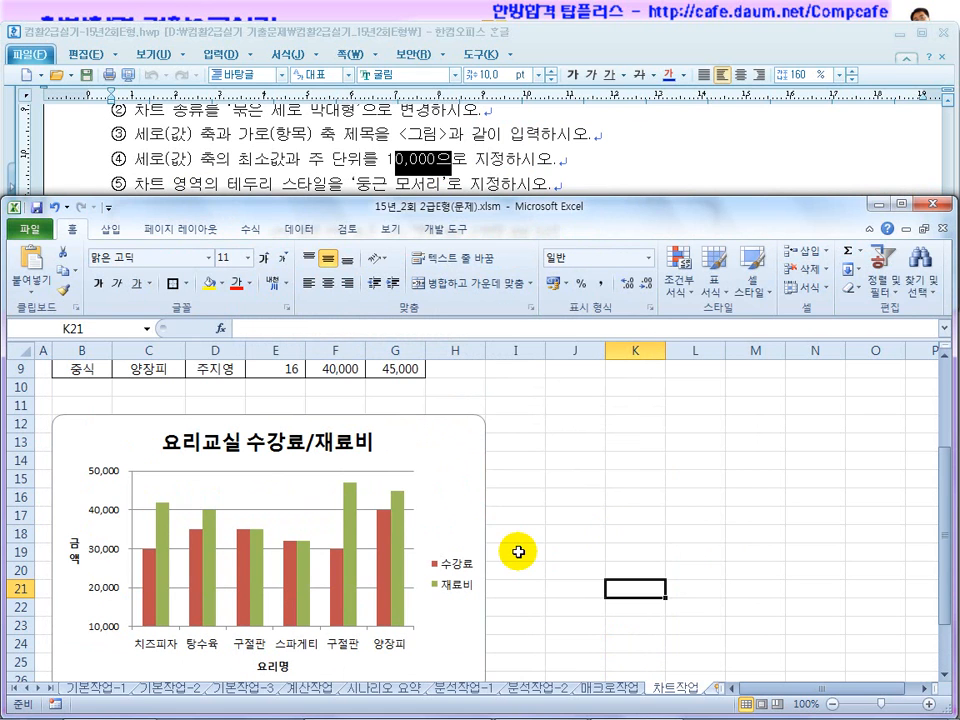
pyautogui.click(222, 112)
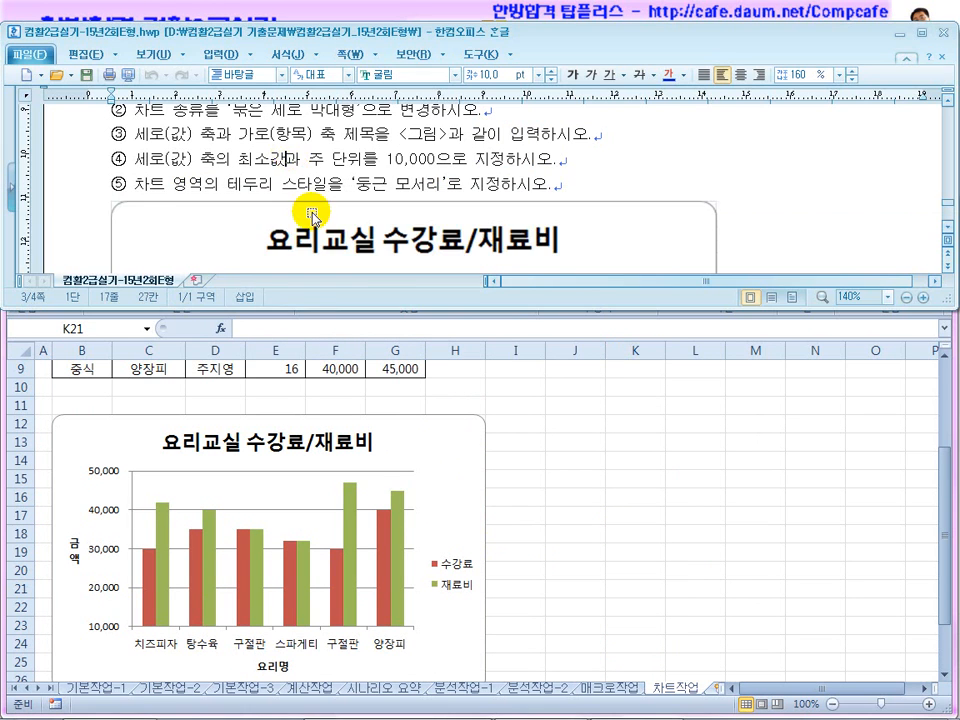
pyautogui.scroll(-3, 312, 214)
pyautogui.scroll(1, 312, 214)
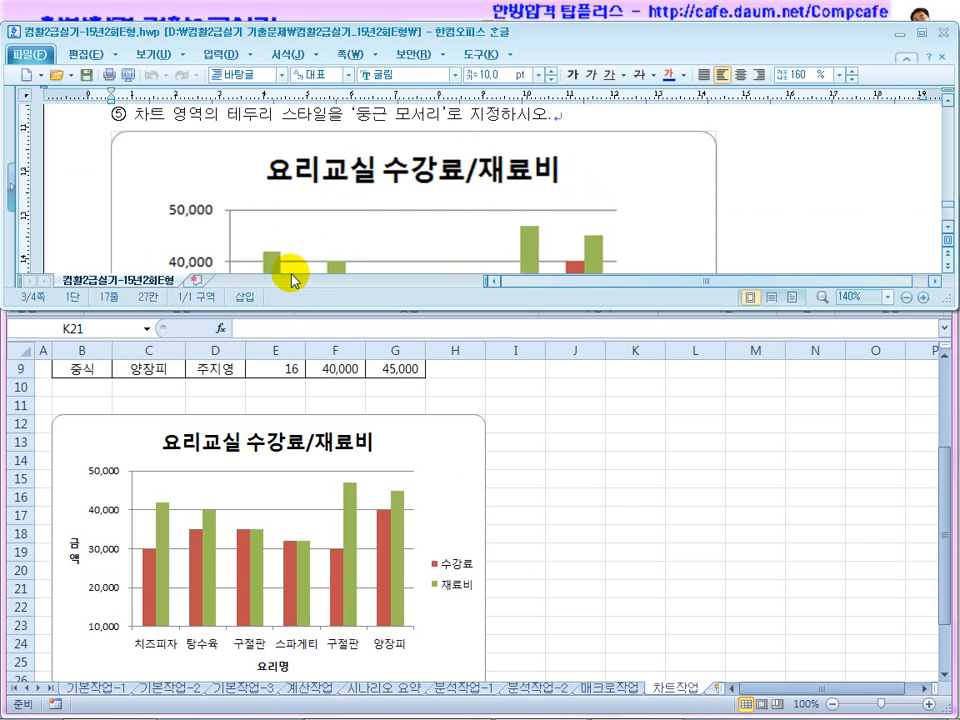
pyautogui.scroll(-1, 240, 233)
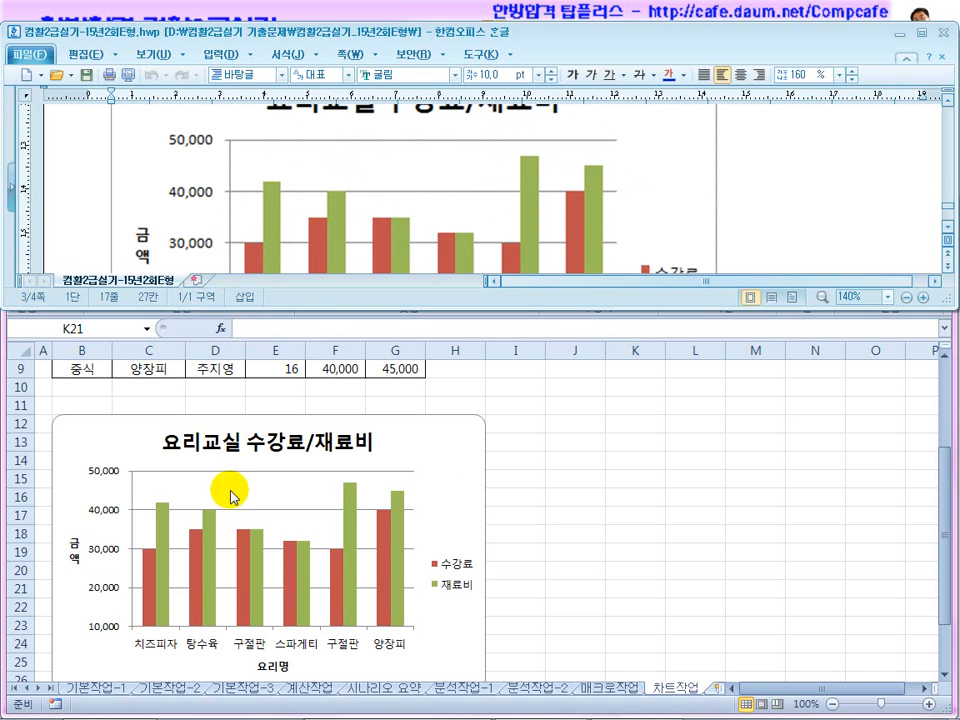
pyautogui.click(434, 482)
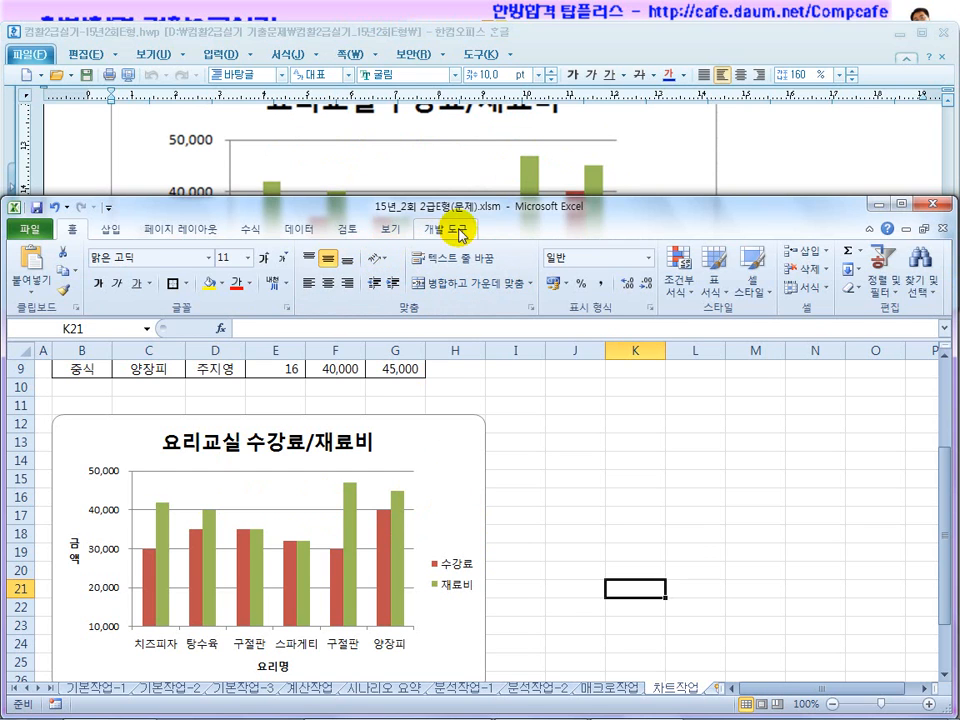
# Remove the primary horizontal gridlines from the 요리교실 수강료/재료비 chart in Excel
pyautogui.click(443, 445)
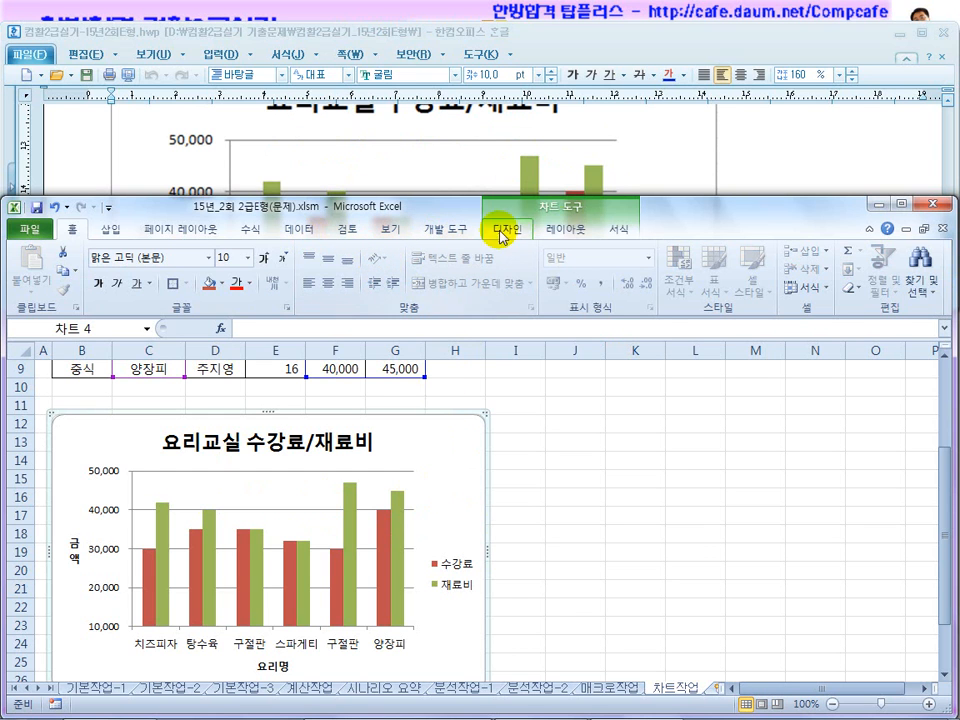
pyautogui.click(567, 230)
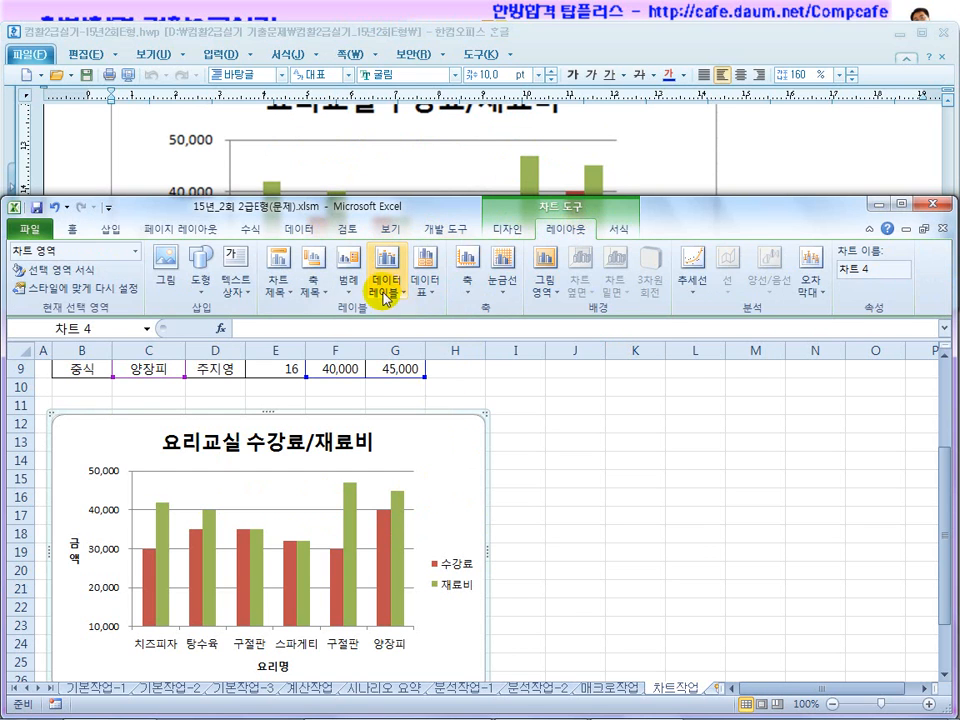
pyautogui.click(504, 282)
pyautogui.moveTo(515, 313)
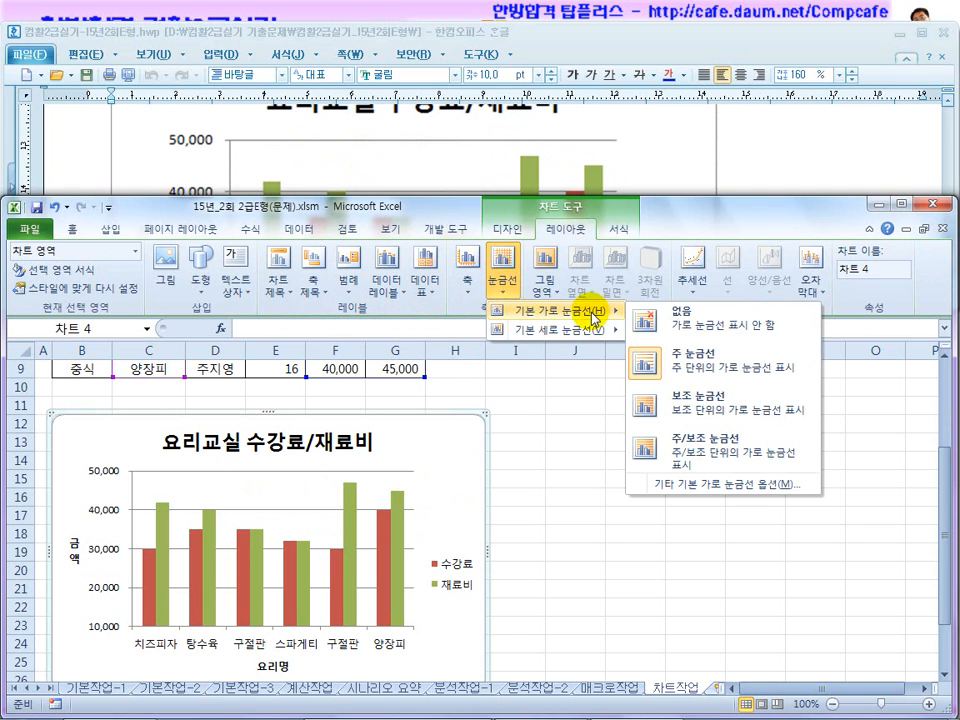
pyautogui.click(645, 318)
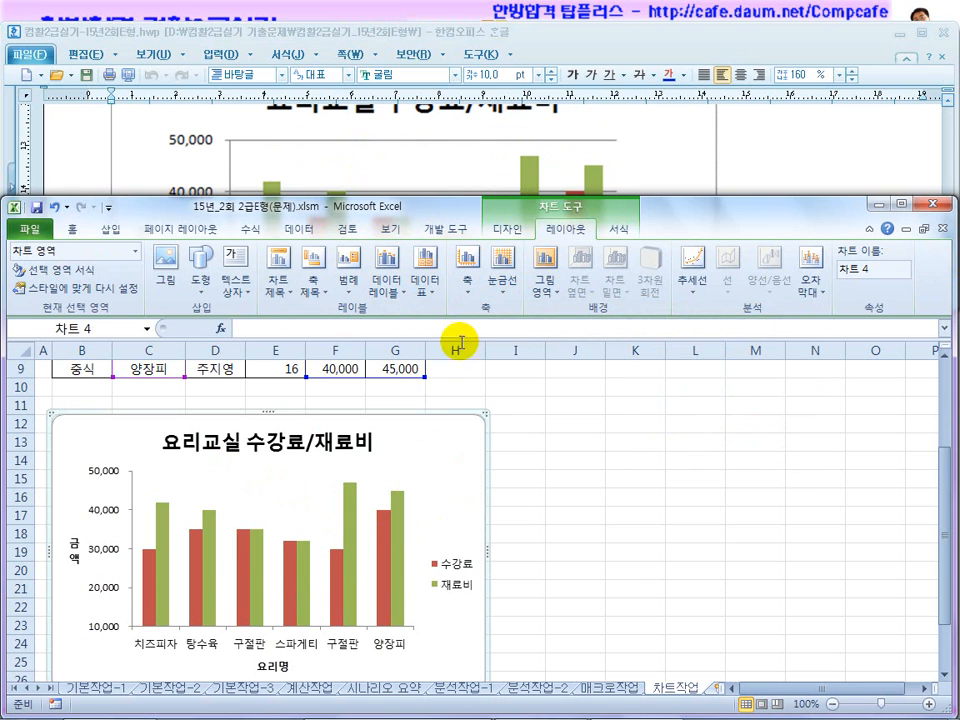
# Show the chart's primary horizontal gridlines again as major gridlines and deselect the chart
pyautogui.click(505, 298)
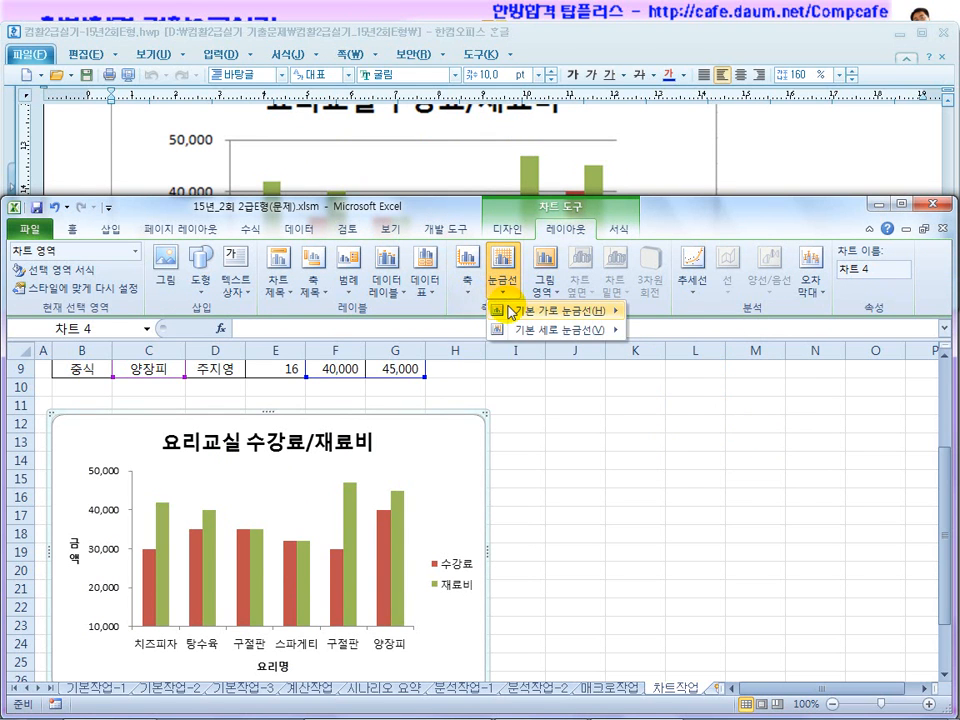
pyautogui.moveTo(498, 311)
pyautogui.click(652, 366)
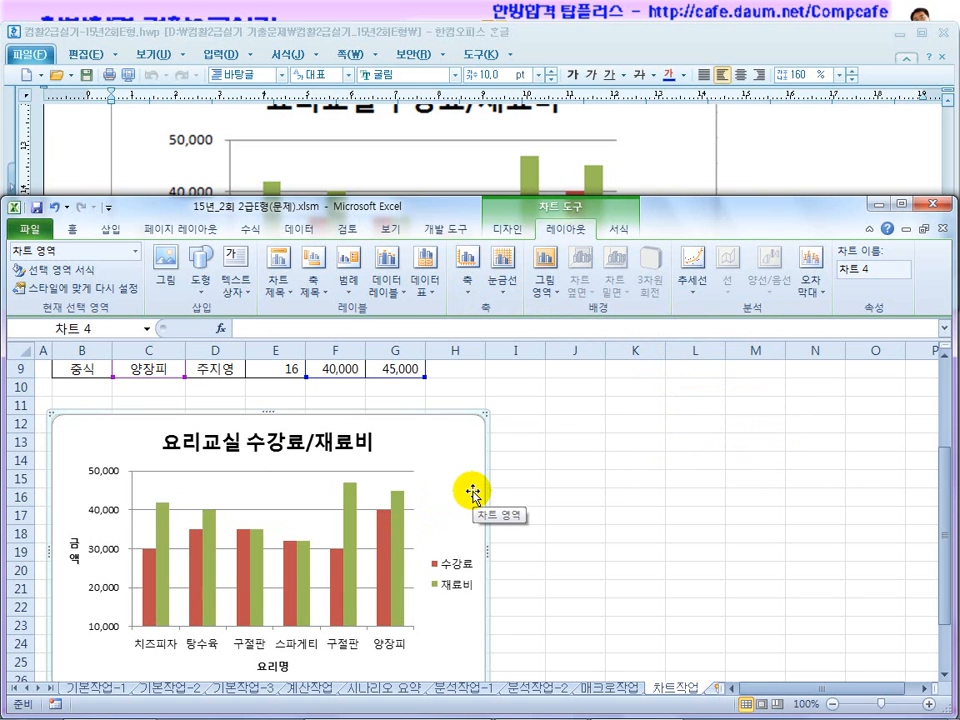
pyautogui.click(578, 478)
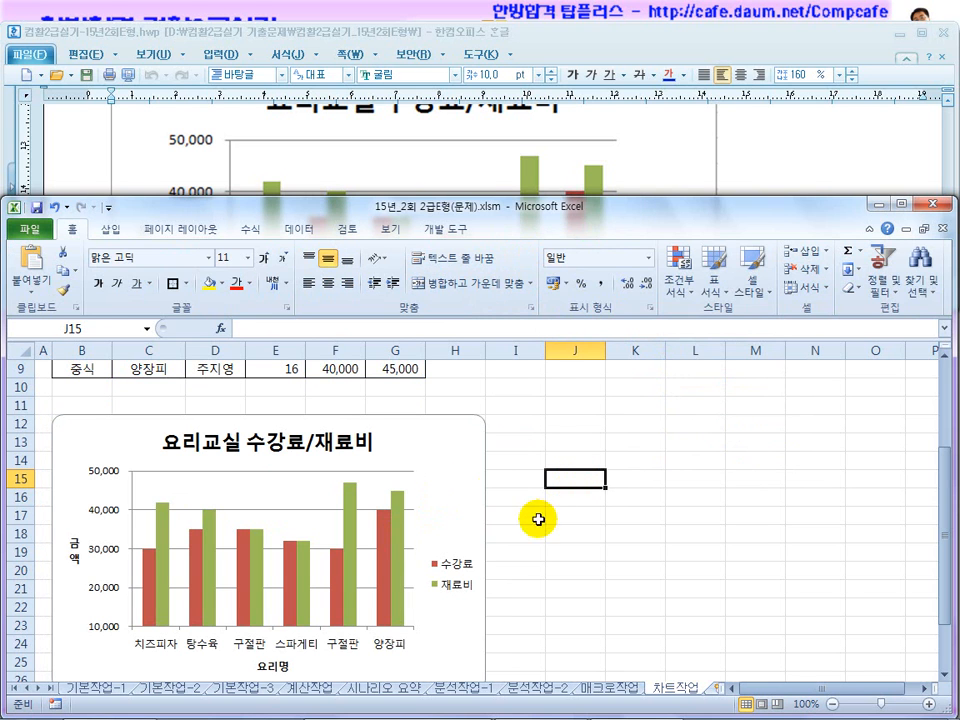
# Check the lower part of the reference chart in the Hangul exam document, then return to Excel
pyautogui.click(797, 168)
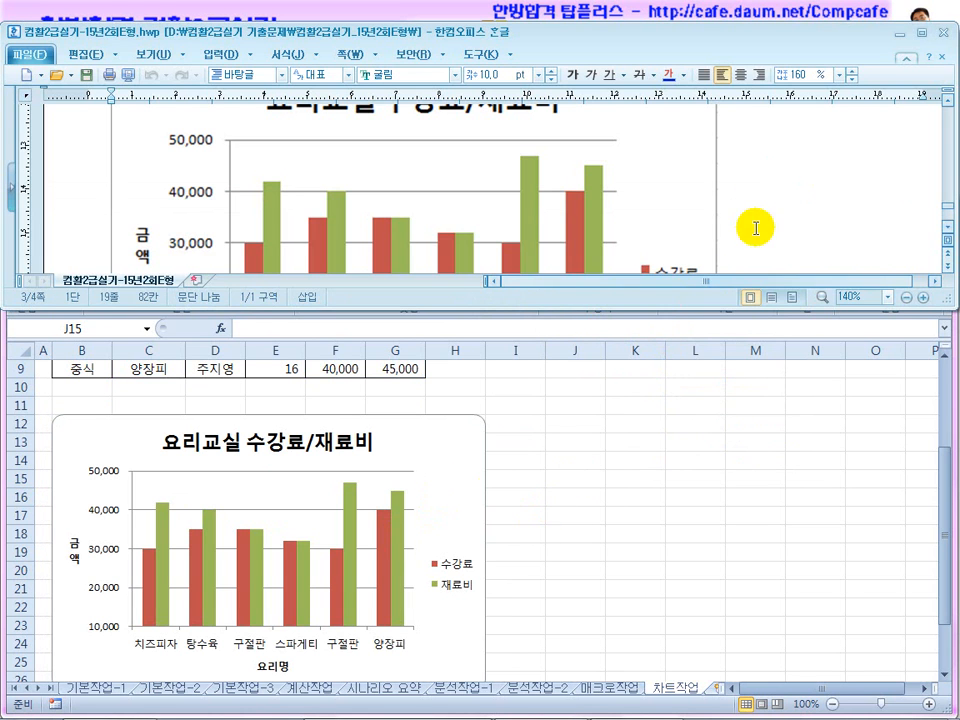
pyautogui.scroll(-2, 754, 224)
pyautogui.scroll(-3, 652, 217)
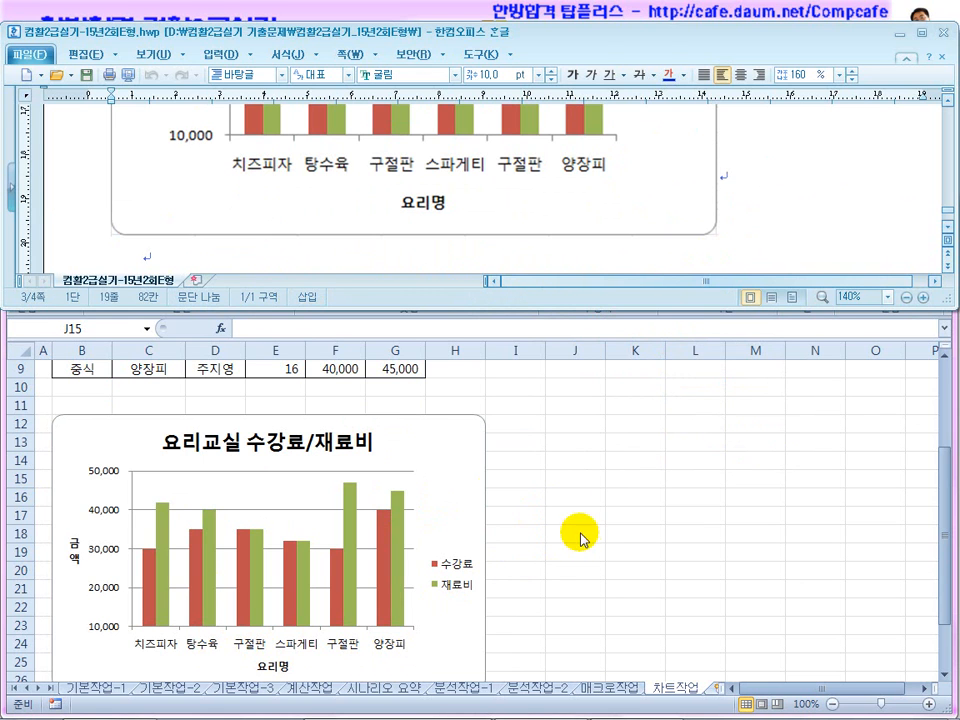
pyautogui.click(545, 505)
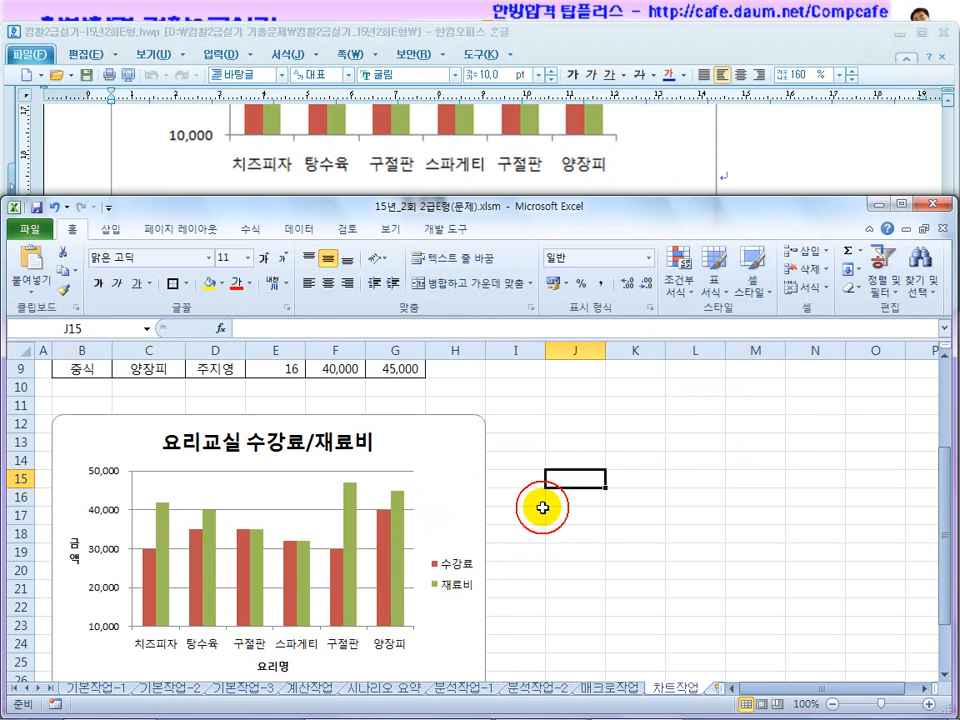
# Open the 계산작업 sheet and select the 부서명 header of [표1]
pyautogui.click(310, 689)
pyautogui.click(328, 541)
pyautogui.scroll(4, 331, 600)
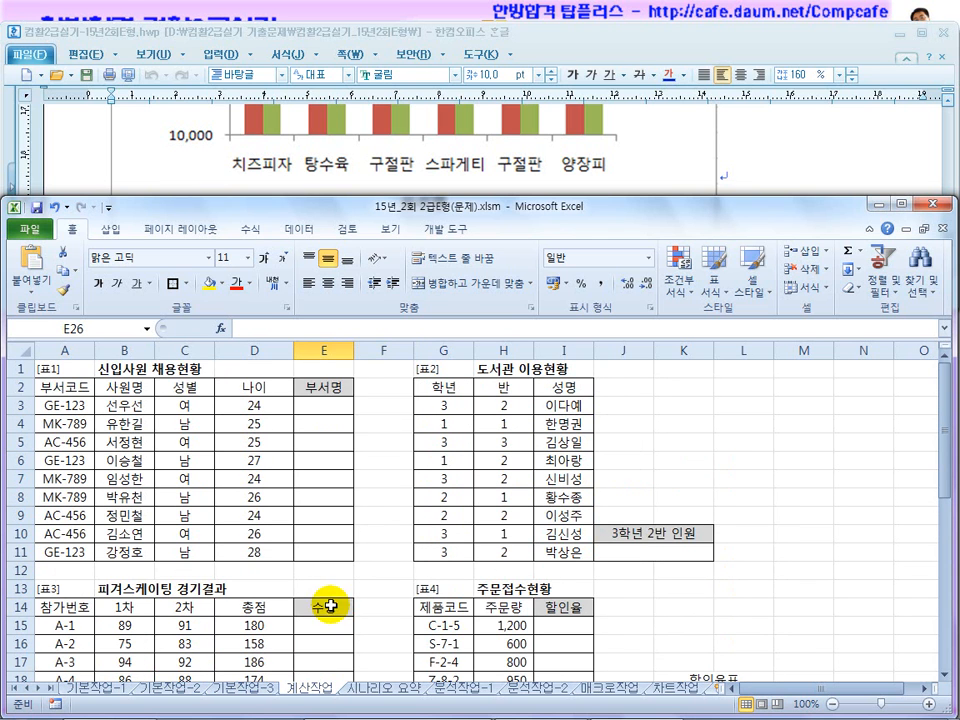
pyautogui.click(330, 388)
# Find calculation question 1 about the 부서명 column of [표1] in the Hangul exam document and read its instructions
pyautogui.click(127, 168)
pyautogui.scroll(-10, 130, 237)
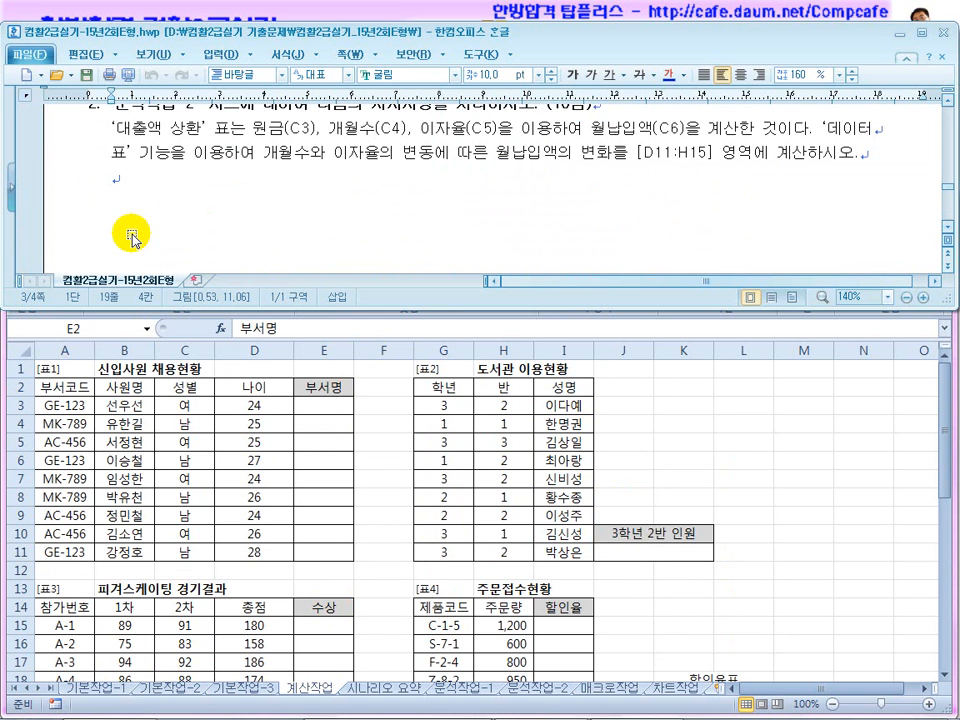
pyautogui.scroll(5, 133, 238)
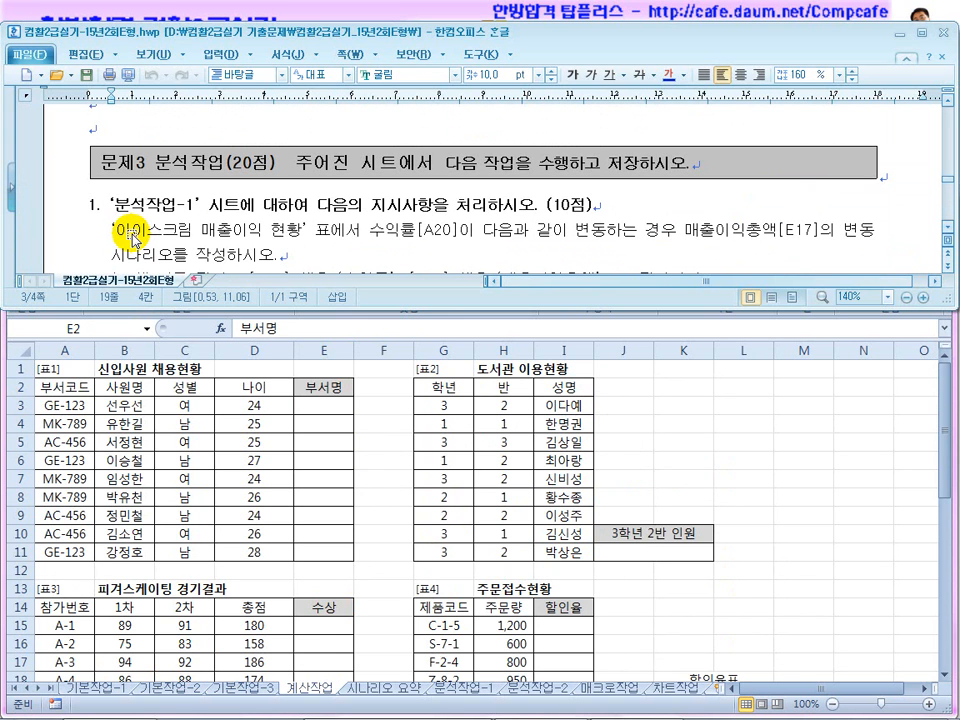
pyautogui.scroll(-1, 135, 230)
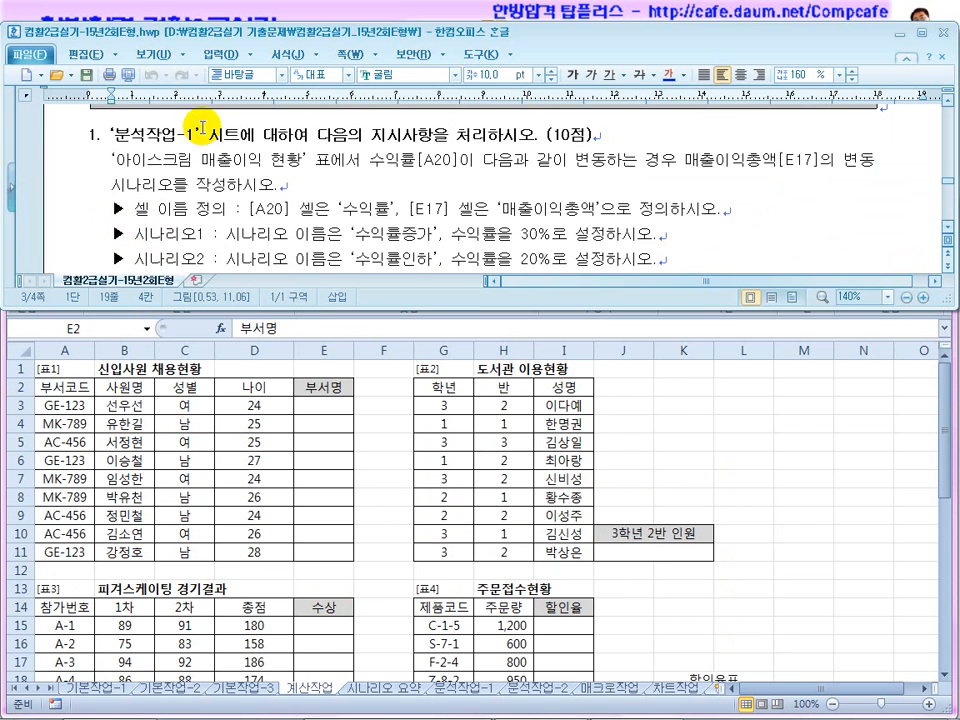
pyautogui.scroll(10, 200, 180)
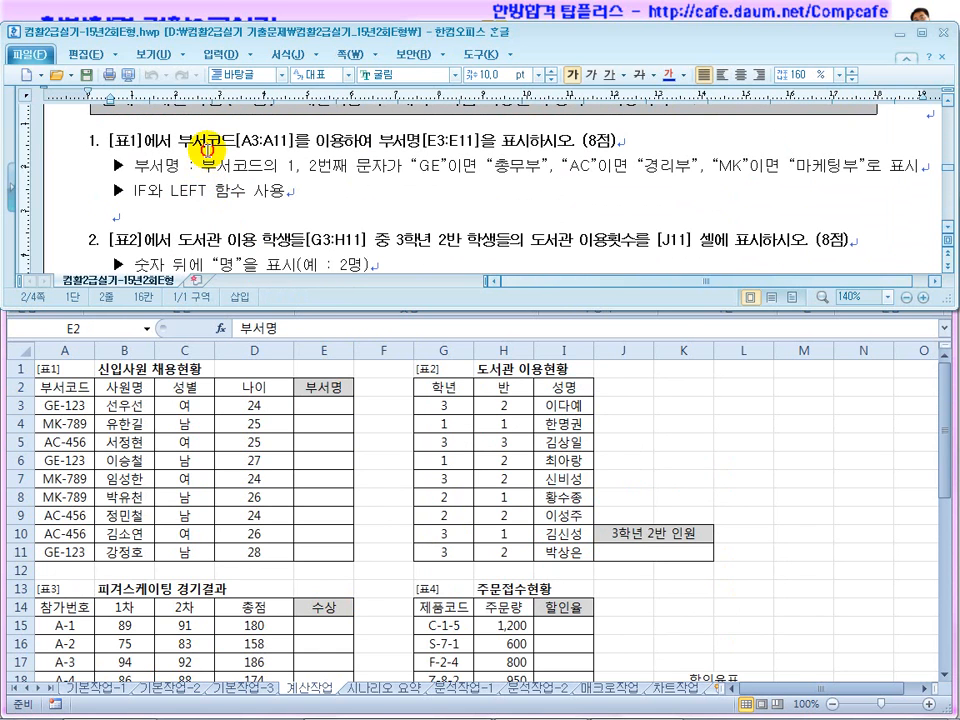
pyautogui.scroll(1, 150, 130)
pyautogui.click(947, 234)
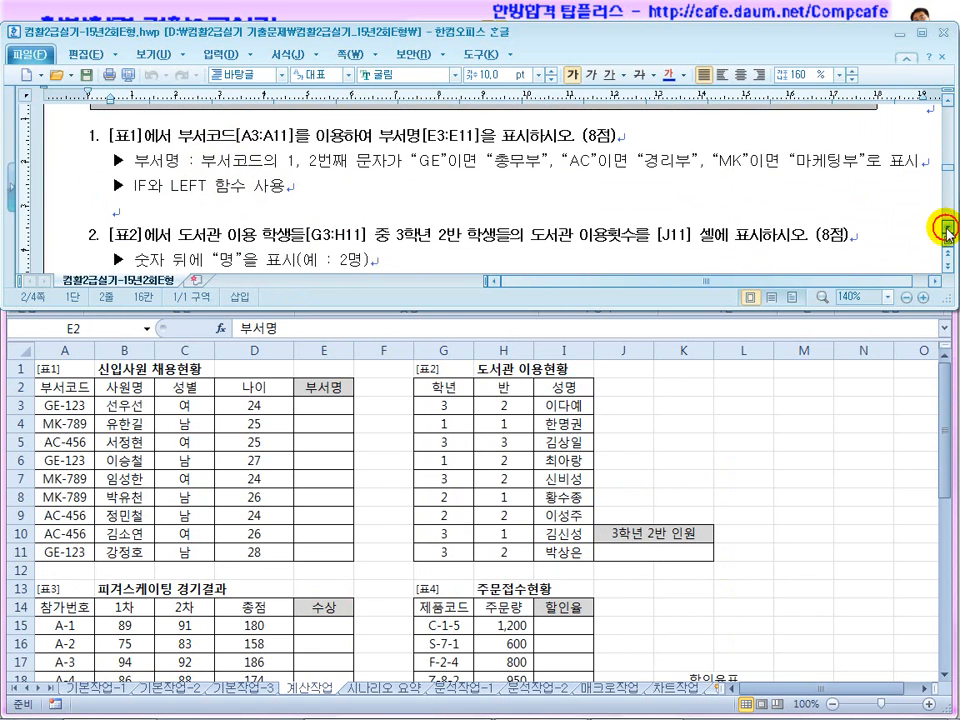
pyautogui.click(947, 234)
pyautogui.click(406, 183)
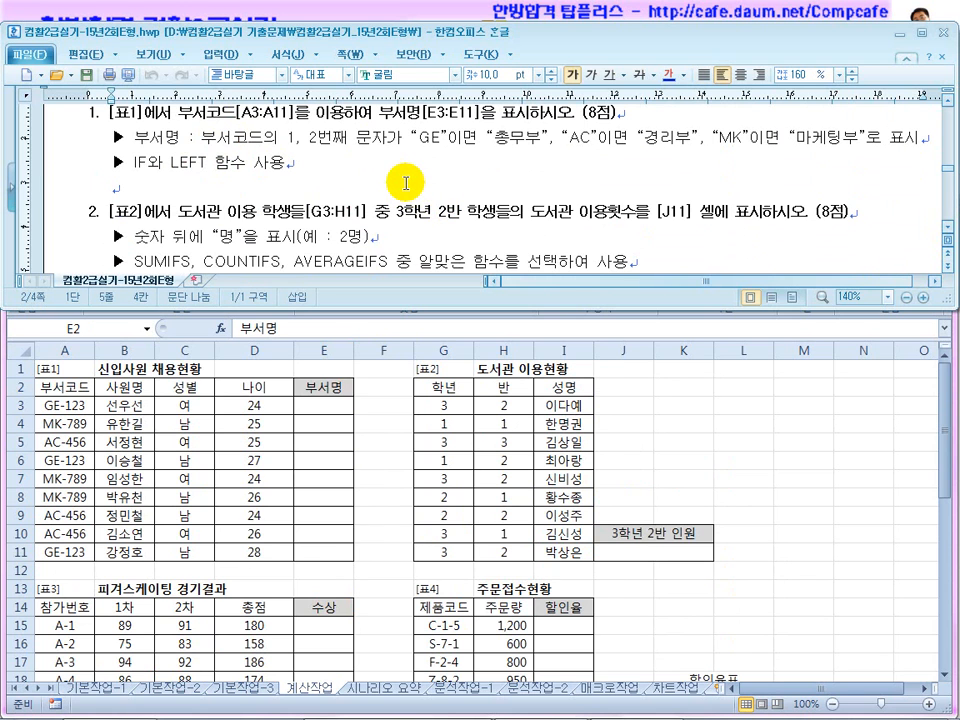
pyautogui.click(326, 388)
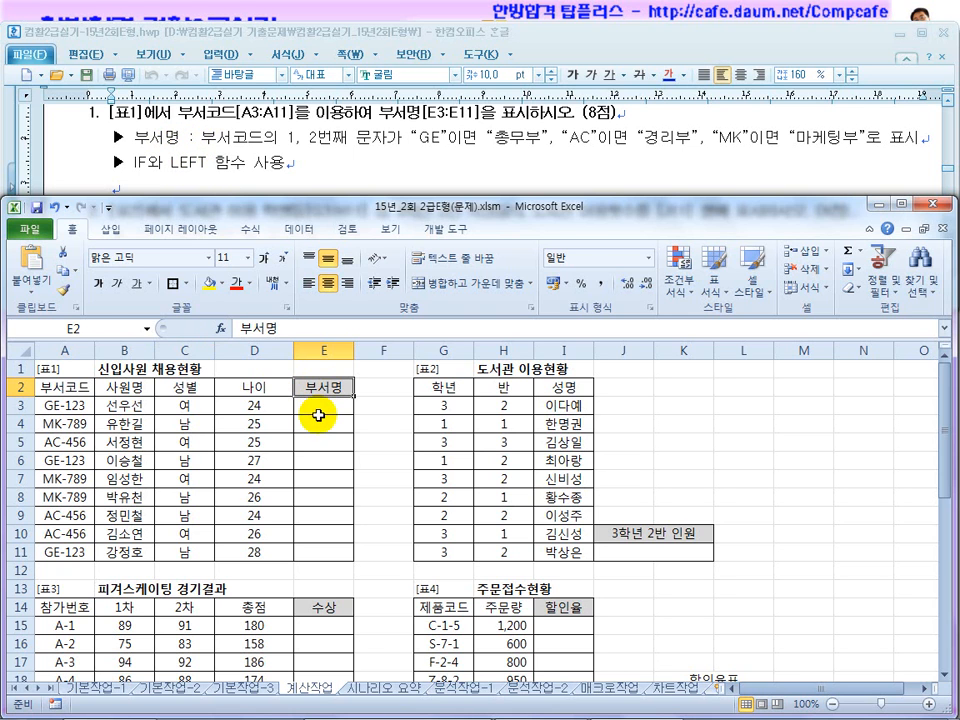
# Examine question 1's rules that map the GE, AC and MK department code prefixes to 총무부, 경리부 and 마케팅부
pyautogui.moveTo(218, 138); pyautogui.dragTo(318, 138)
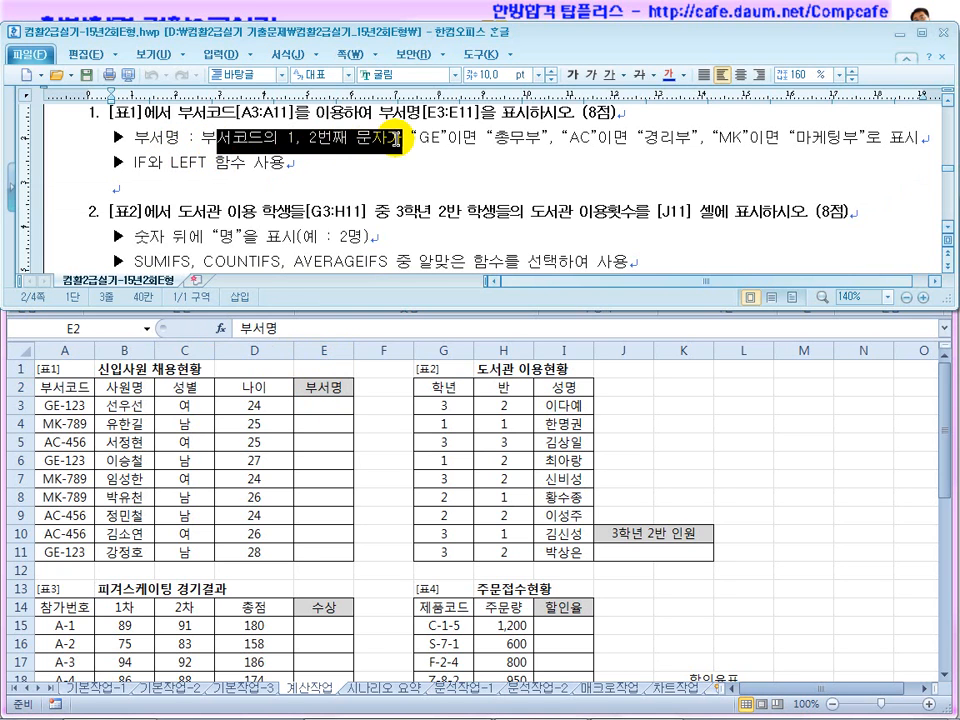
pyautogui.click(302, 158)
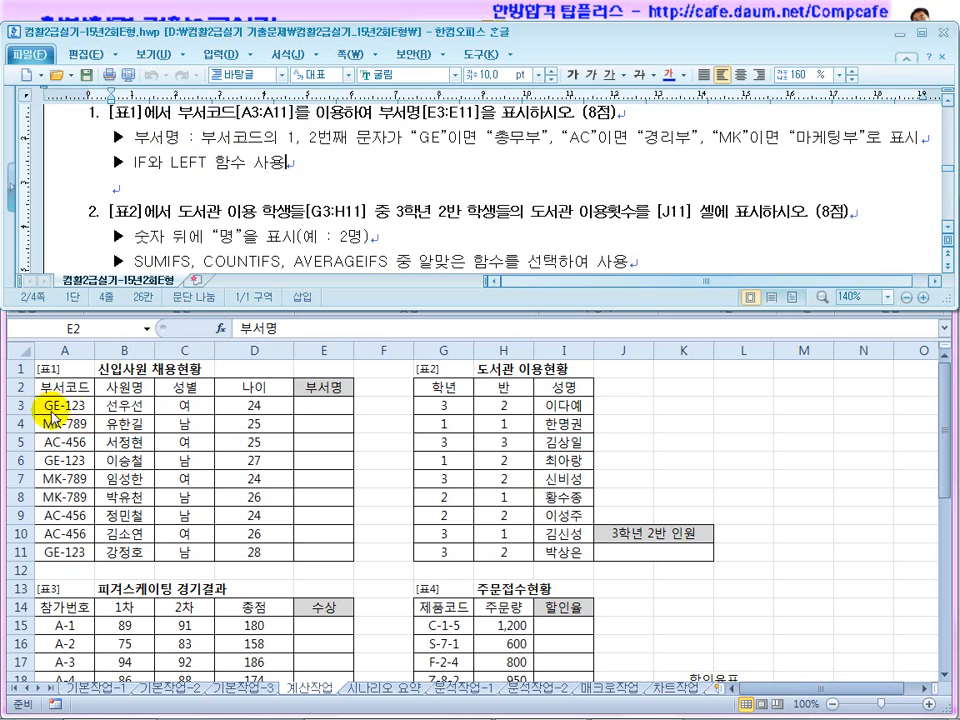
pyautogui.moveTo(350, 138); pyautogui.dragTo(447, 139)
pyautogui.moveTo(528, 139); pyautogui.dragTo(503, 137)
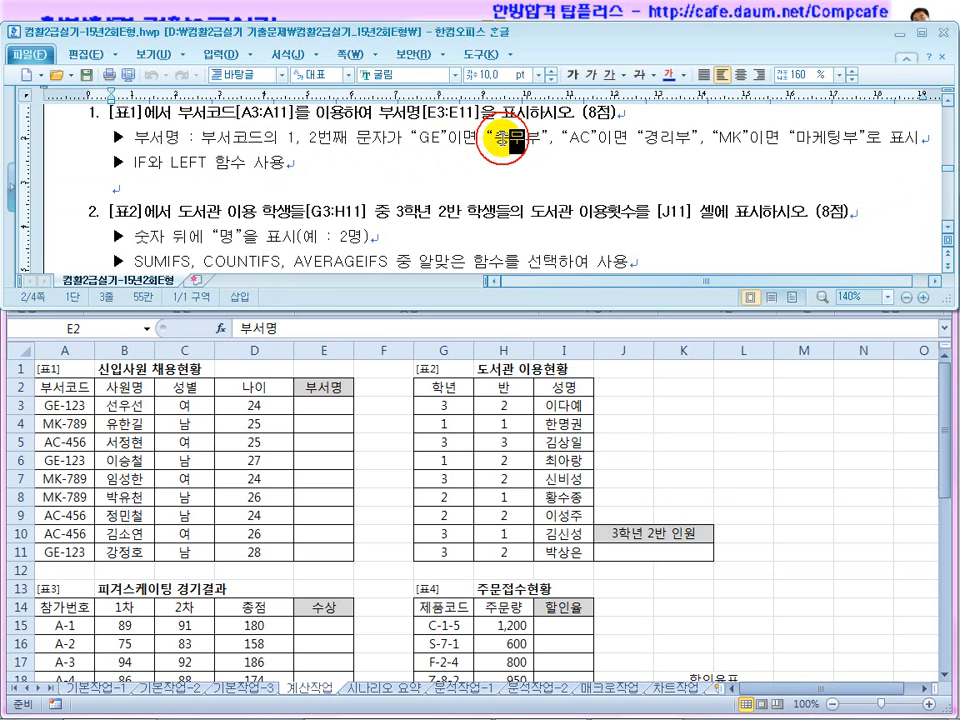
pyautogui.click(581, 137)
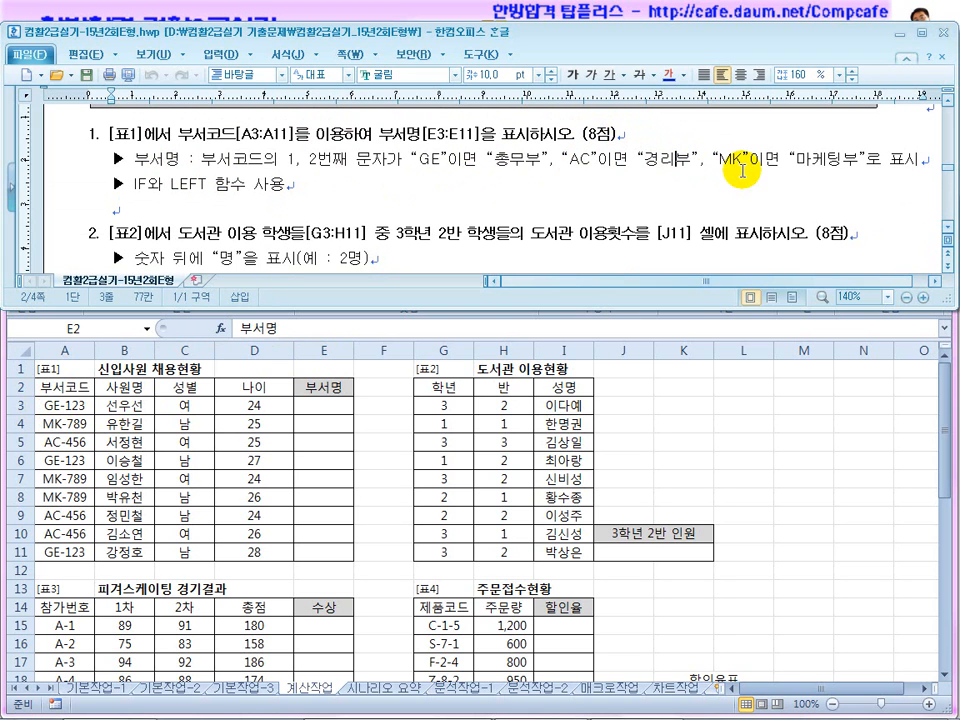
pyautogui.click(833, 163)
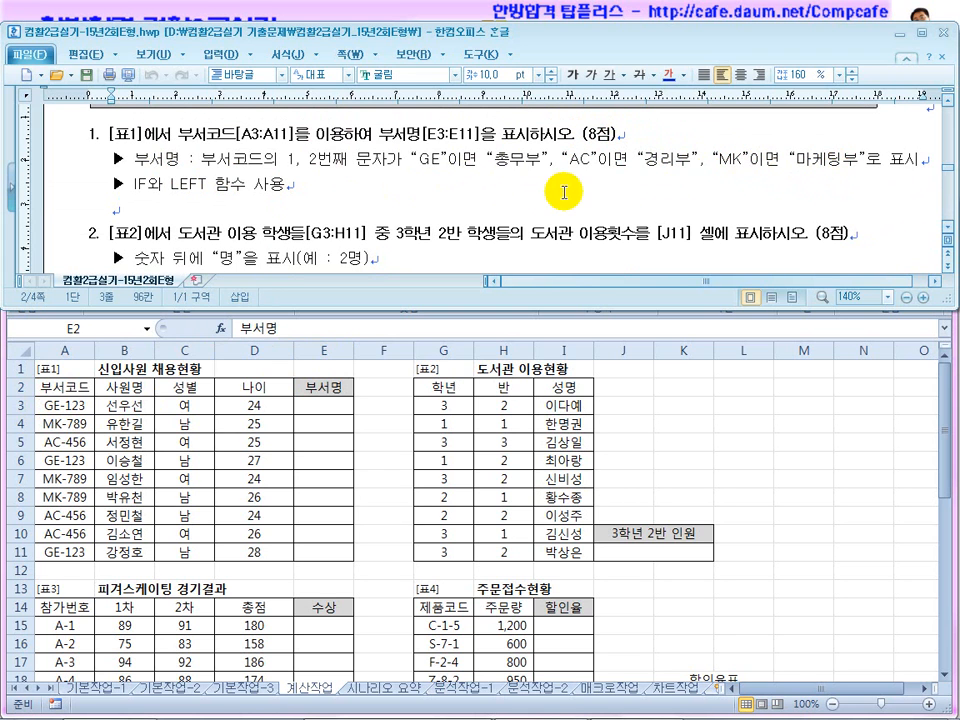
pyautogui.moveTo(496, 161); pyautogui.dragTo(548, 161)
pyautogui.moveTo(642, 165); pyautogui.dragTo(690, 165)
pyautogui.moveTo(796, 162); pyautogui.dragTo(855, 162)
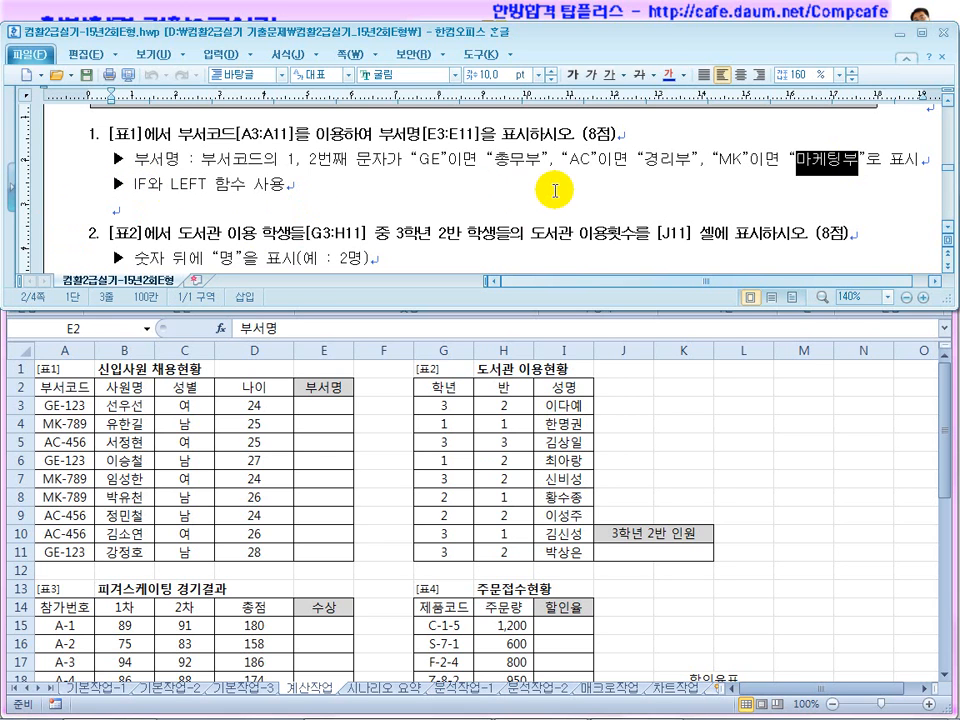
# Enter =LEFT(A3,2) in cell E3 of the 계산작업 sheet to extract the department code's first two characters, and reselect the cell
pyautogui.click(321, 396)
pyautogui.click(326, 407)
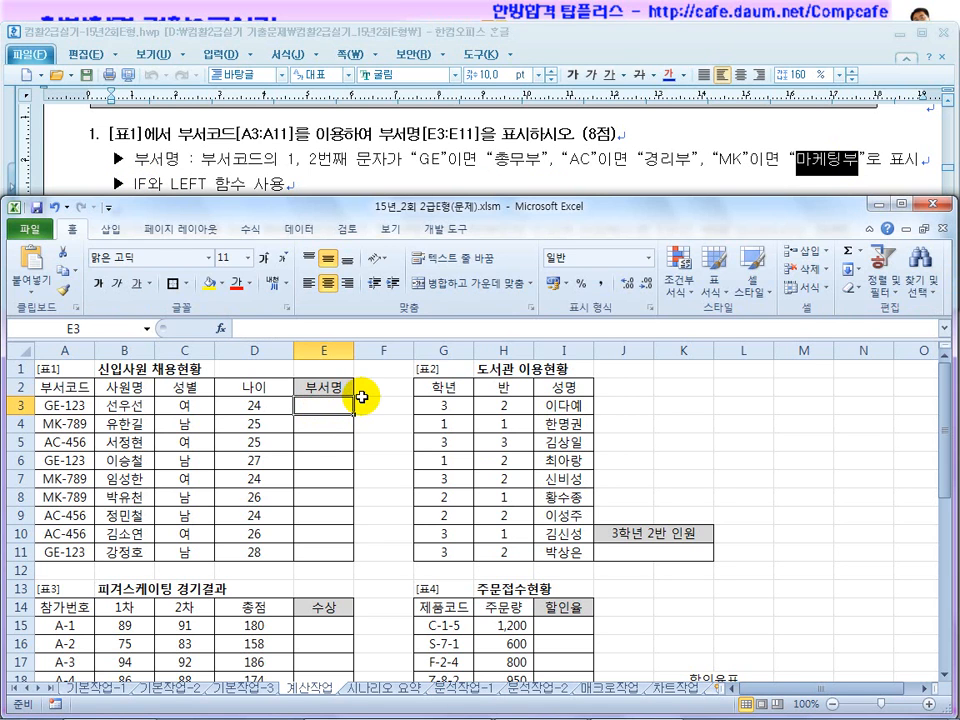
pyautogui.write('=')
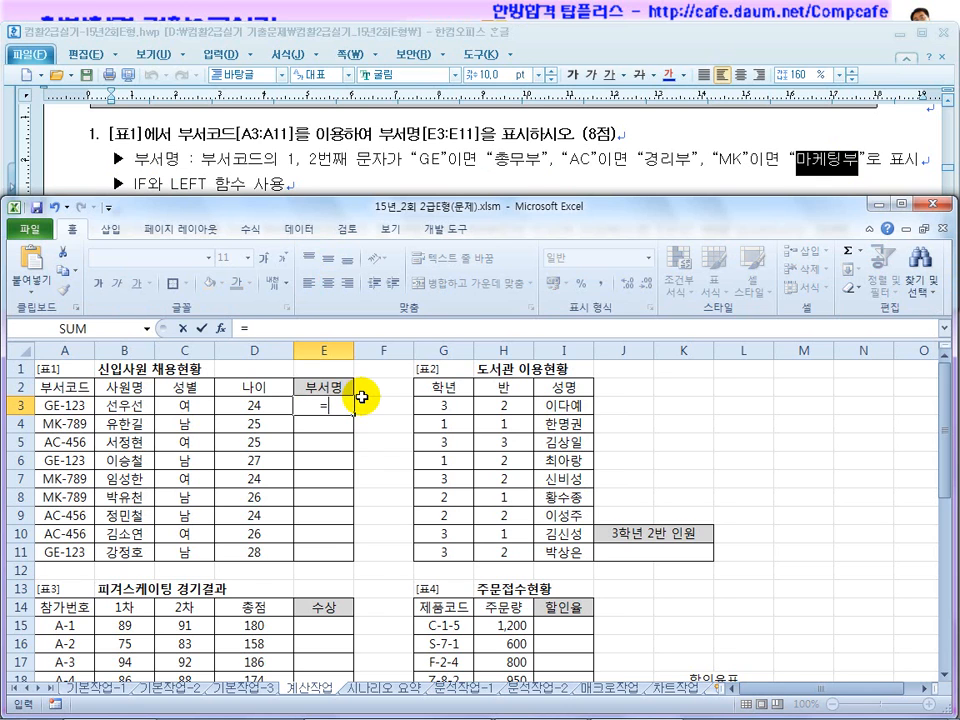
pyautogui.write('ㅣㄷㄹleft(')
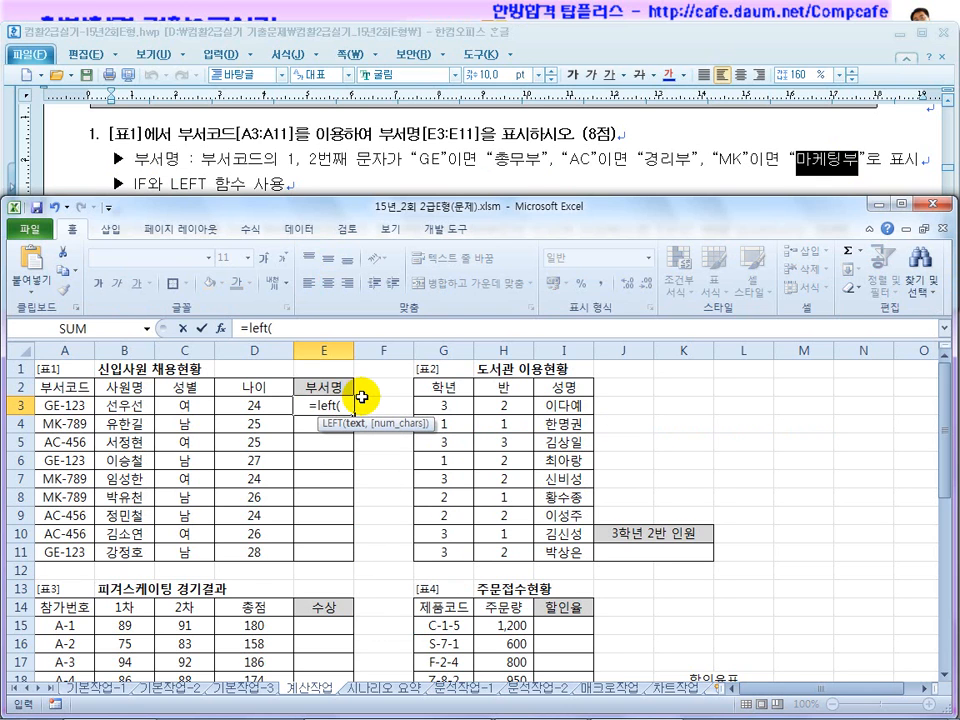
pyautogui.click(70, 405)
pyautogui.write(',')
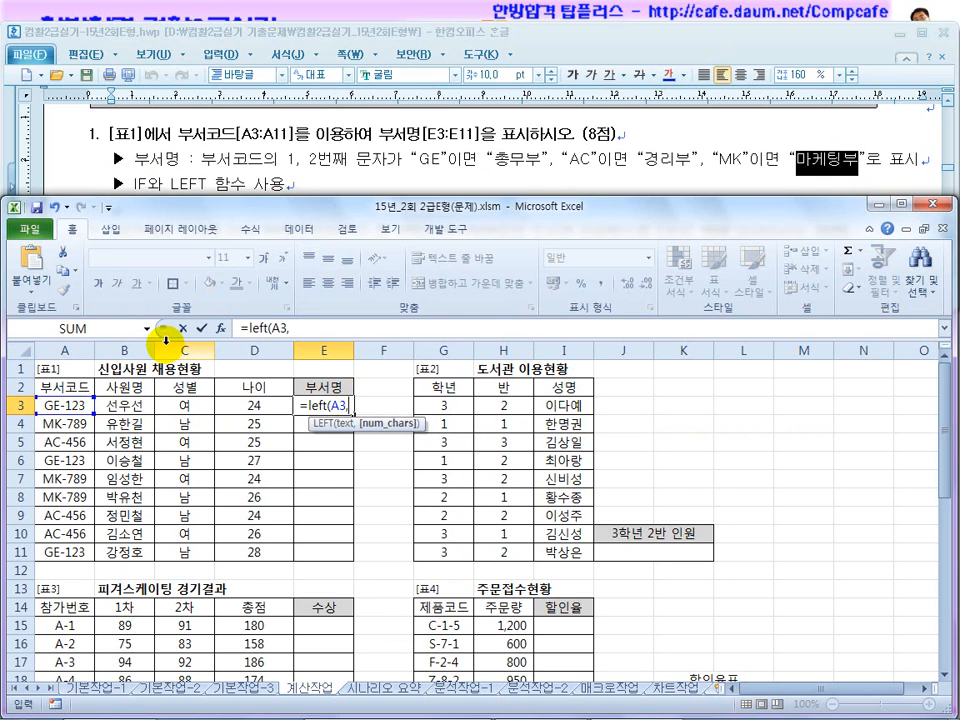
pyautogui.write('2)')
pyautogui.press('Return')
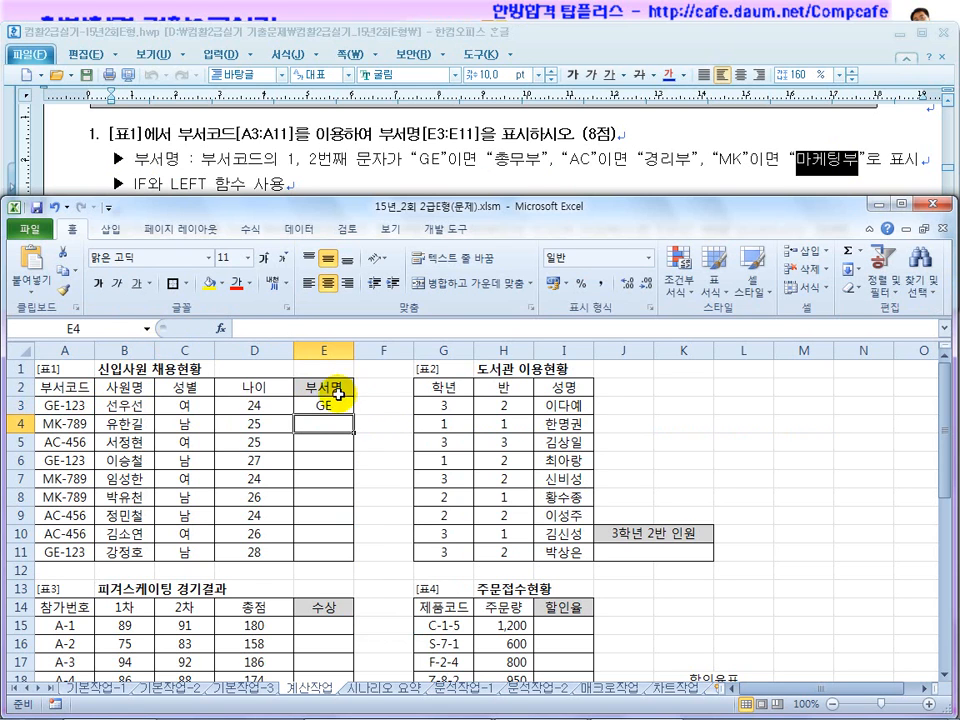
pyautogui.click(340, 402)
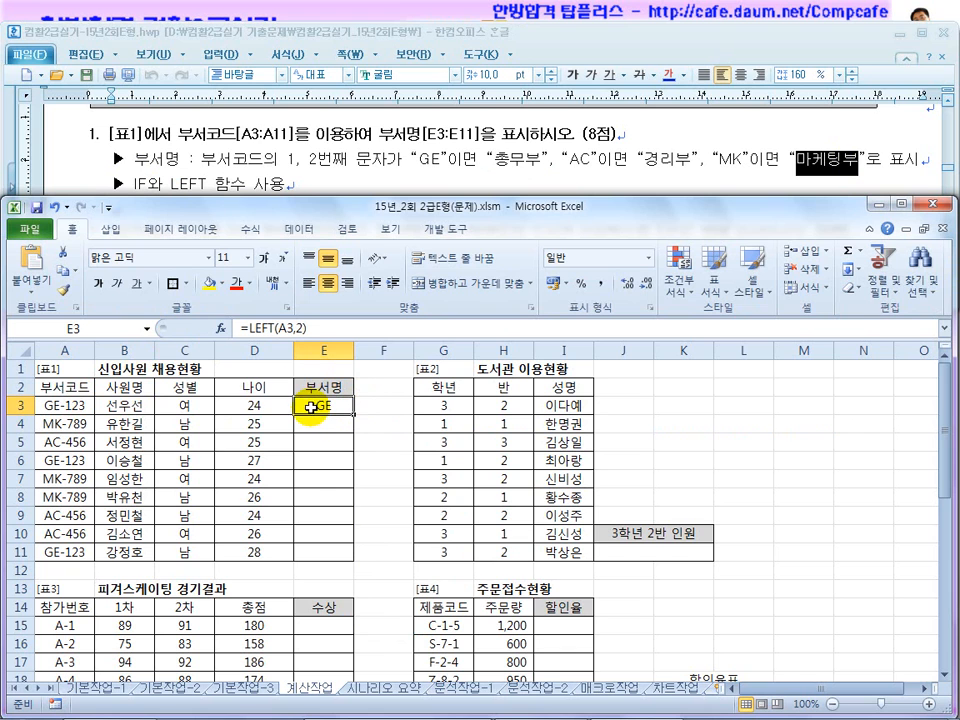
# Fill the LEFT formula from E3 down to E11 and check the extracted prefixes against the department codes
pyautogui.moveTo(353, 415); pyautogui.dragTo(358, 551)
pyautogui.click(335, 424)
pyautogui.click(334, 460)
pyautogui.click(336, 498)
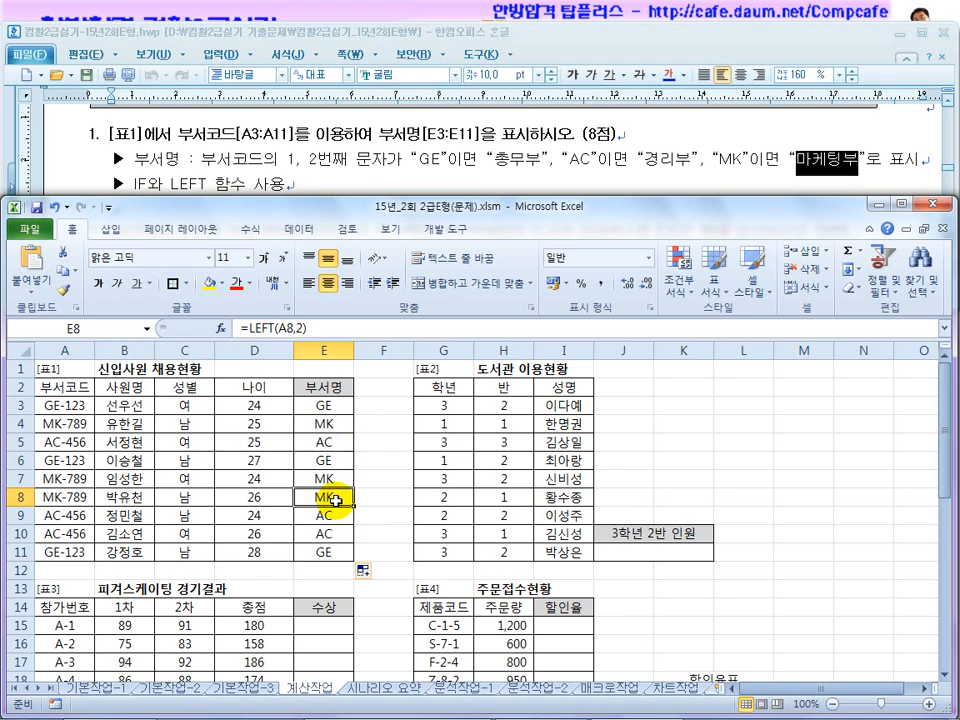
pyautogui.click(68, 404)
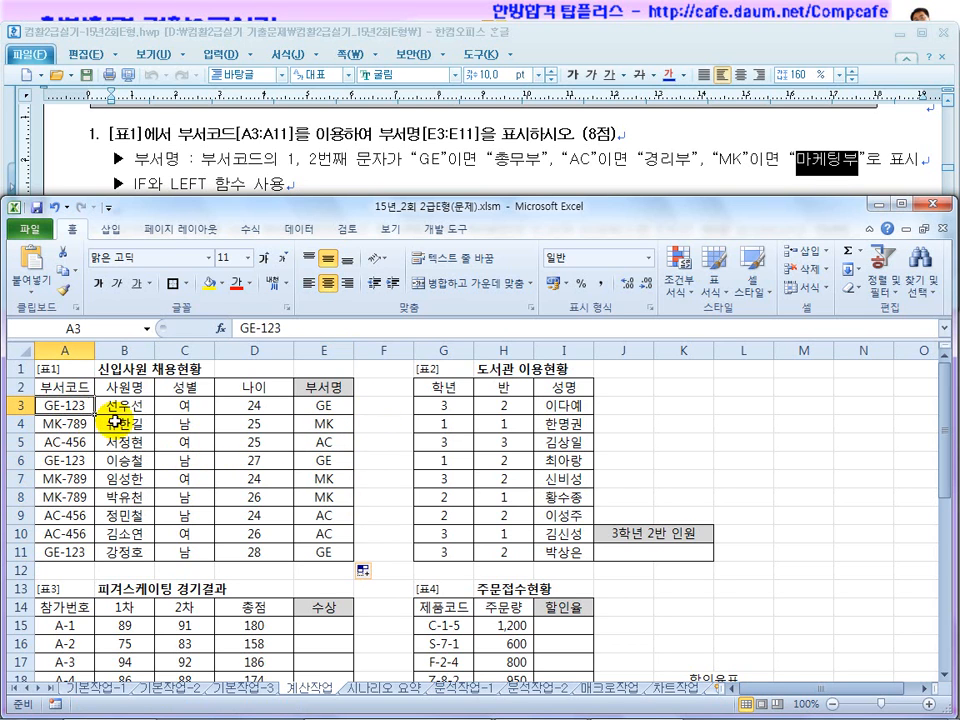
# Enter =RIGHT(A3,1) in cell F3 to extract the last character of the department code
pyautogui.click(379, 404)
pyautogui.write('=')
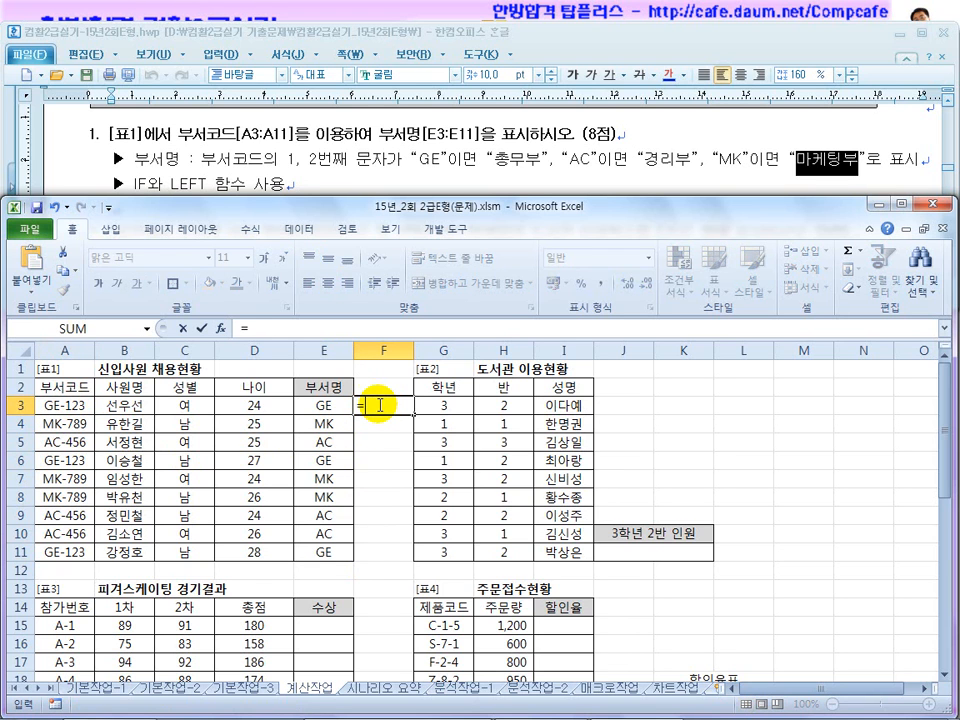
pyautogui.write('right')
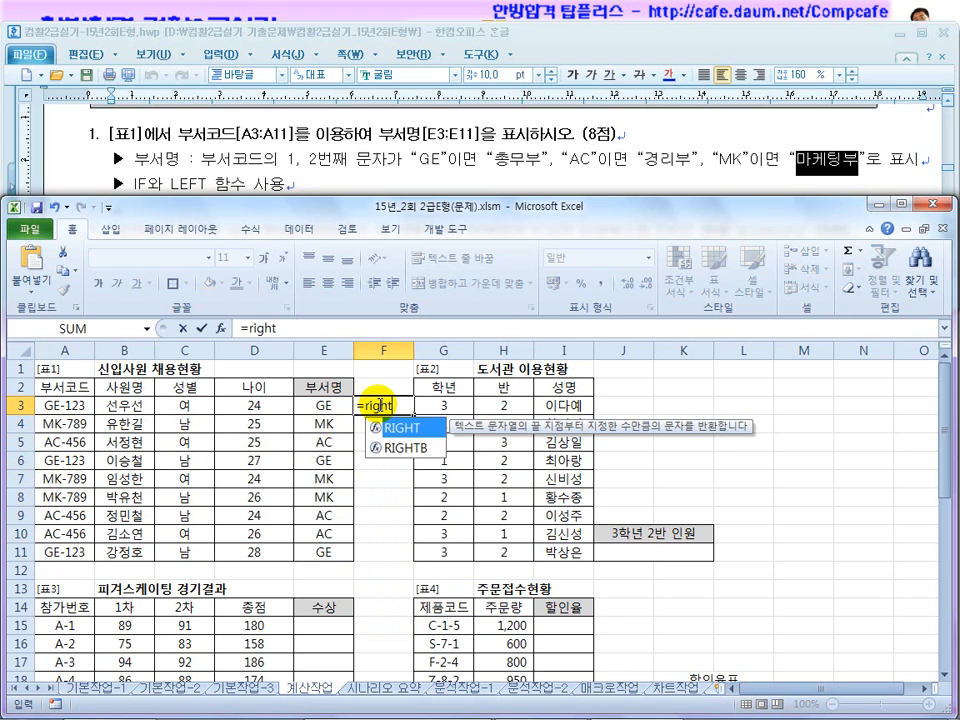
pyautogui.write('(')
pyautogui.click(68, 405)
pyautogui.write(',1)')
pyautogui.press('Return')
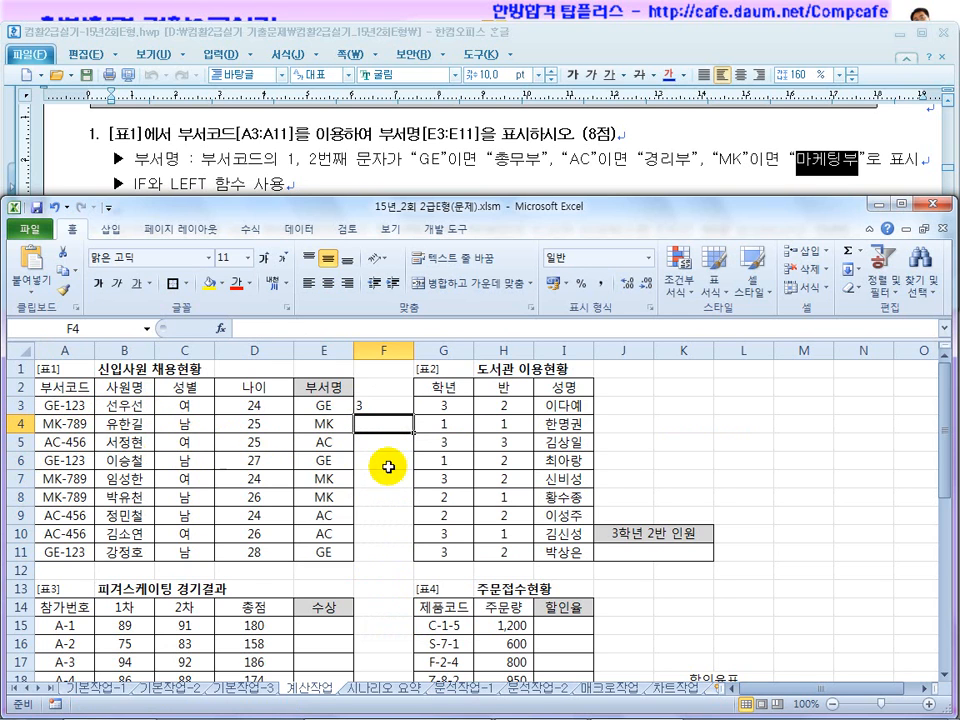
# Enter =MID(A4,4,1) in cell F4 and compare it with the LEFT and RIGHT formulas in E3 and F3
pyautogui.write('=mid(')
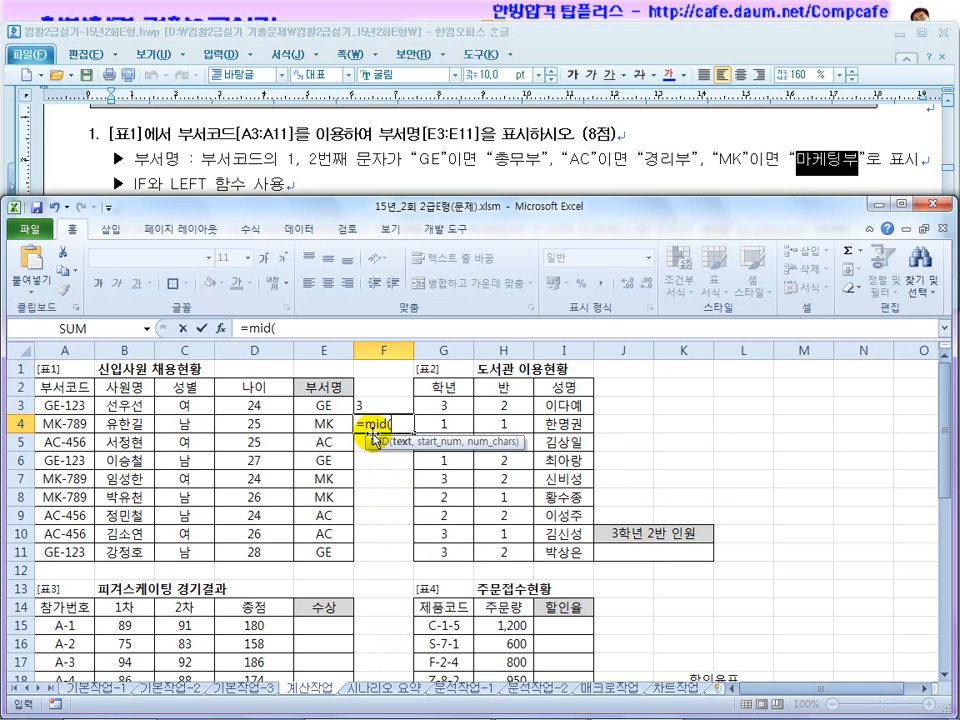
pyautogui.click(66, 421)
pyautogui.write(',4,1')
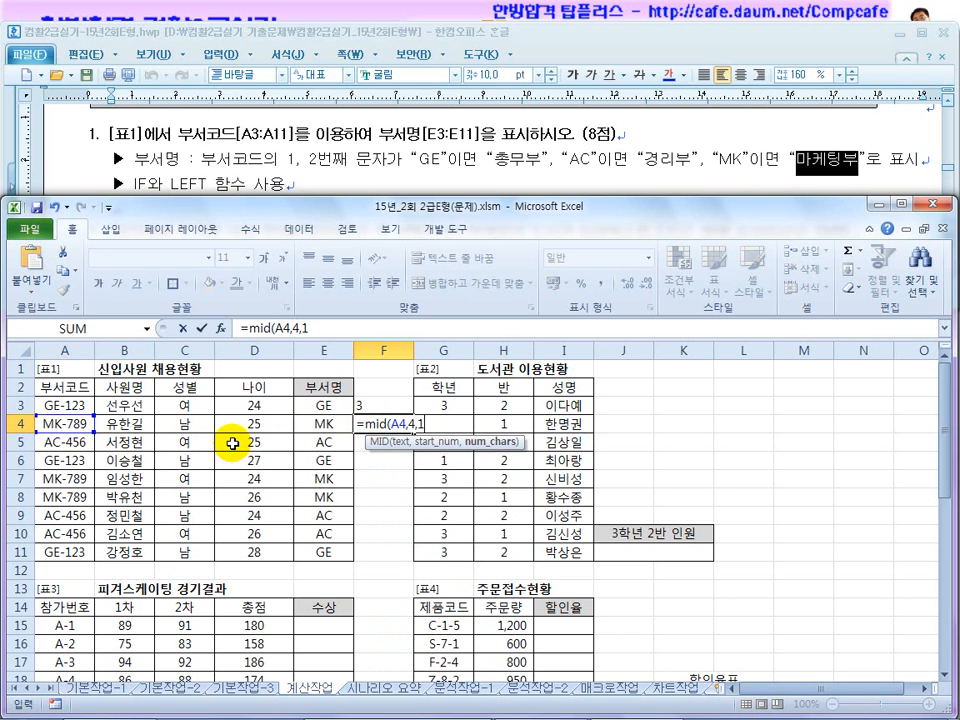
pyautogui.press('Return')
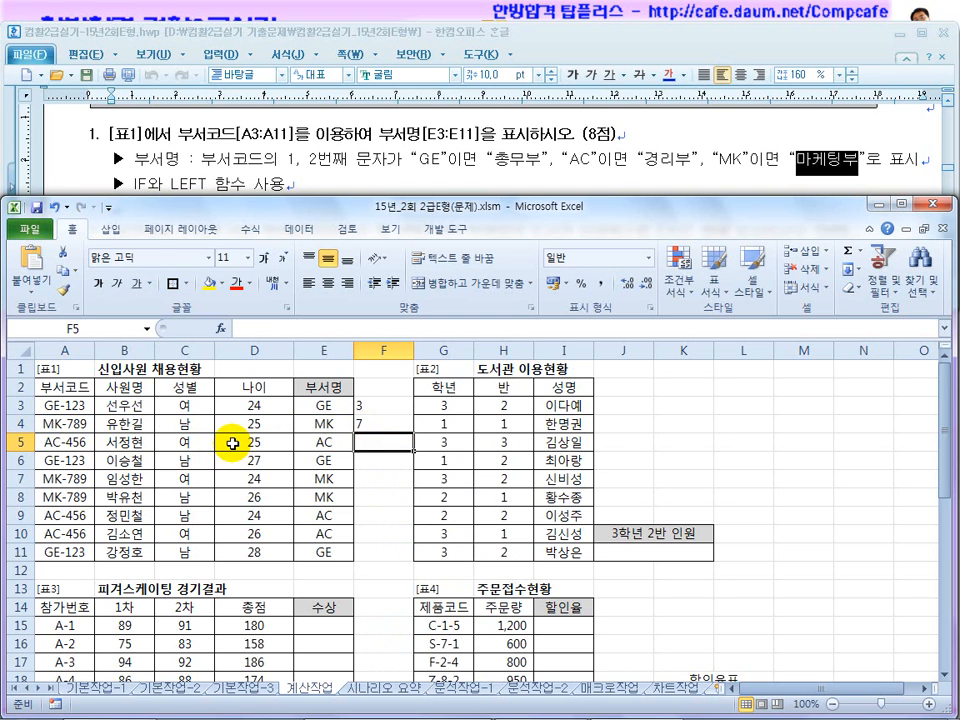
pyautogui.click(375, 423)
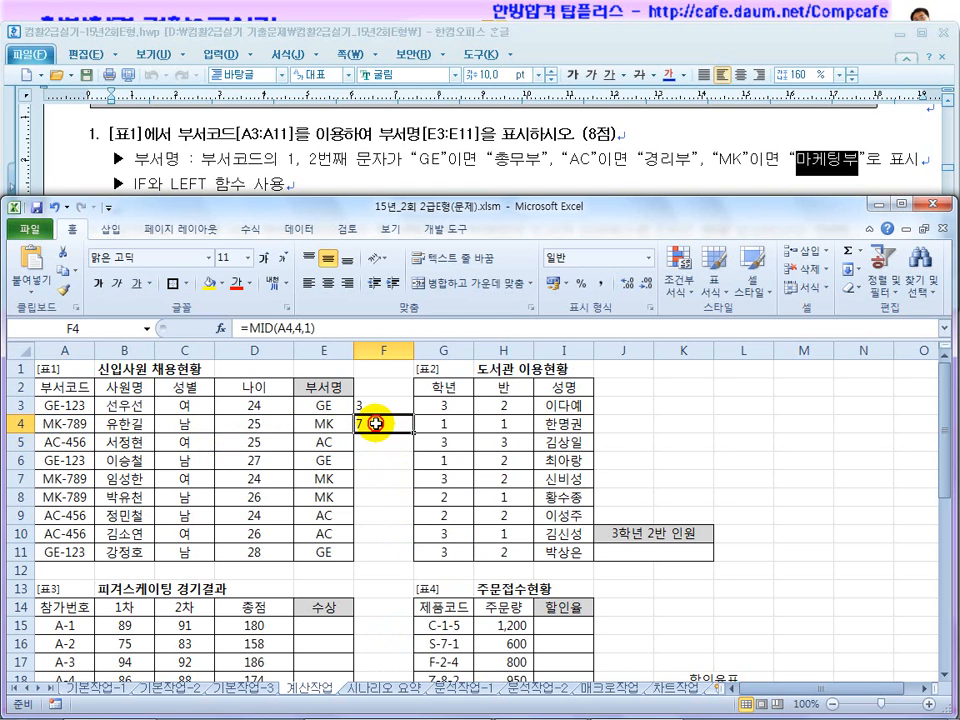
pyautogui.click(329, 405)
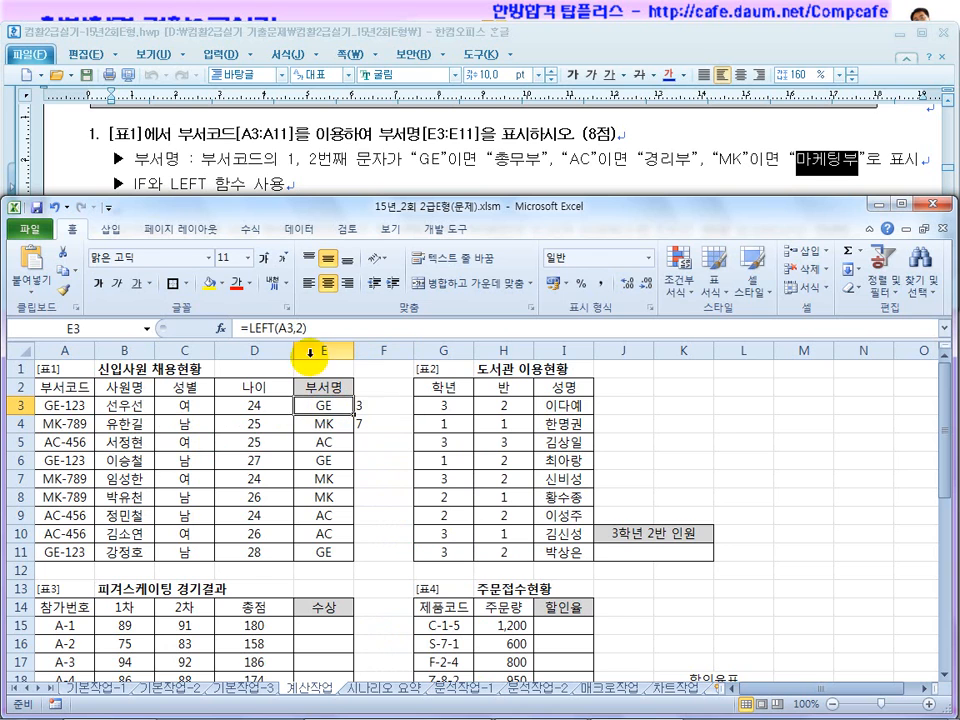
pyautogui.click(377, 405)
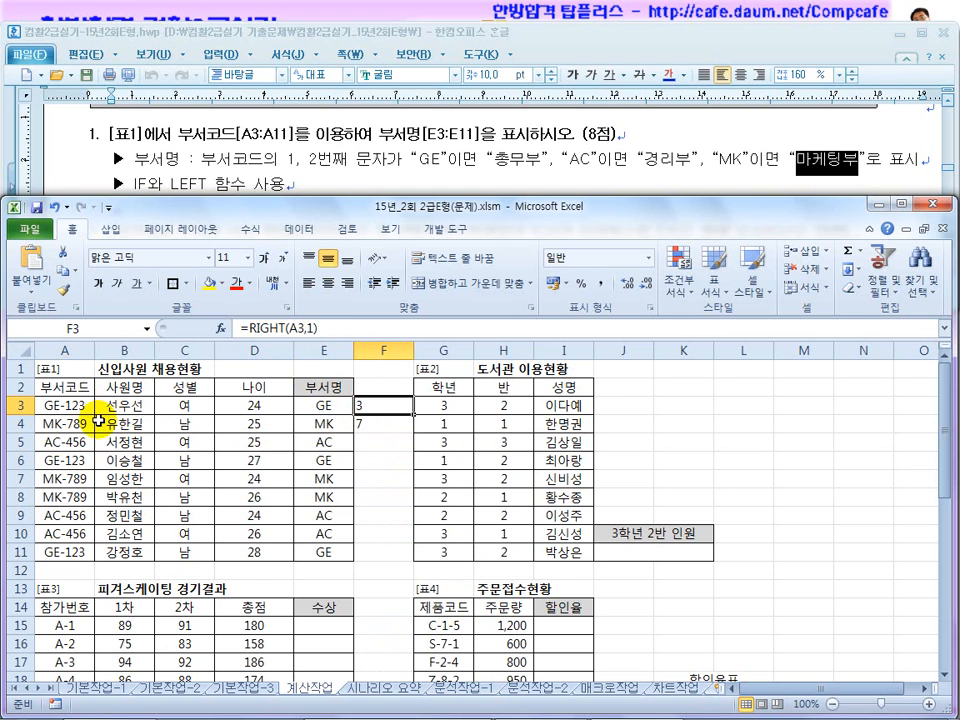
pyautogui.click(370, 425)
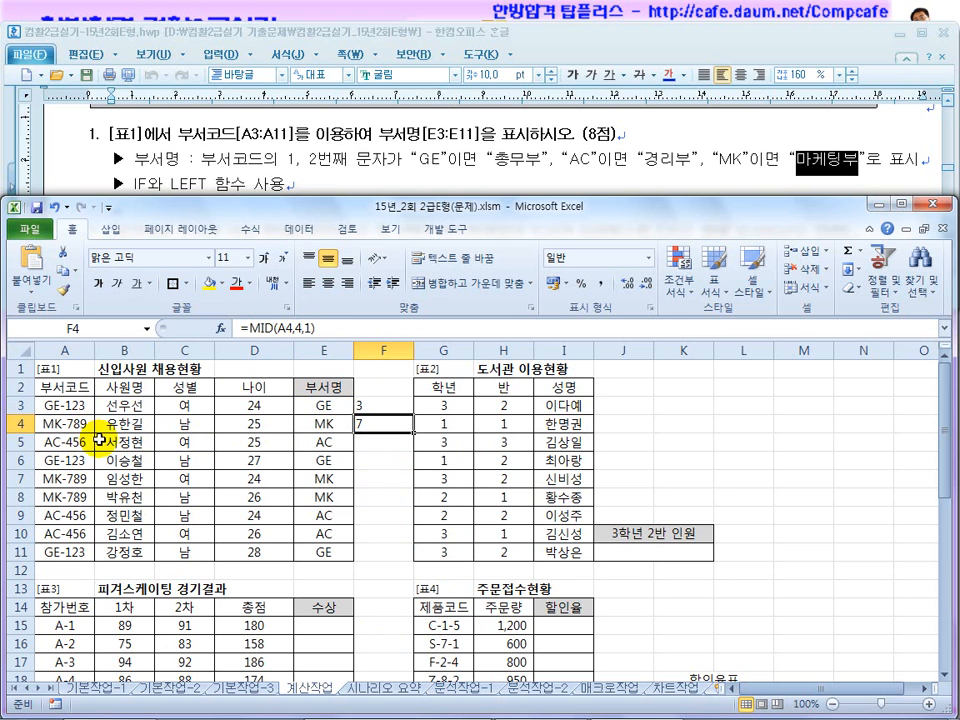
pyautogui.click(370, 404)
# Wrap the LEFT formula in E3 in an IF that tests for "GE" and returns "총무부", leaving the false argument open
pyautogui.click(313, 405)
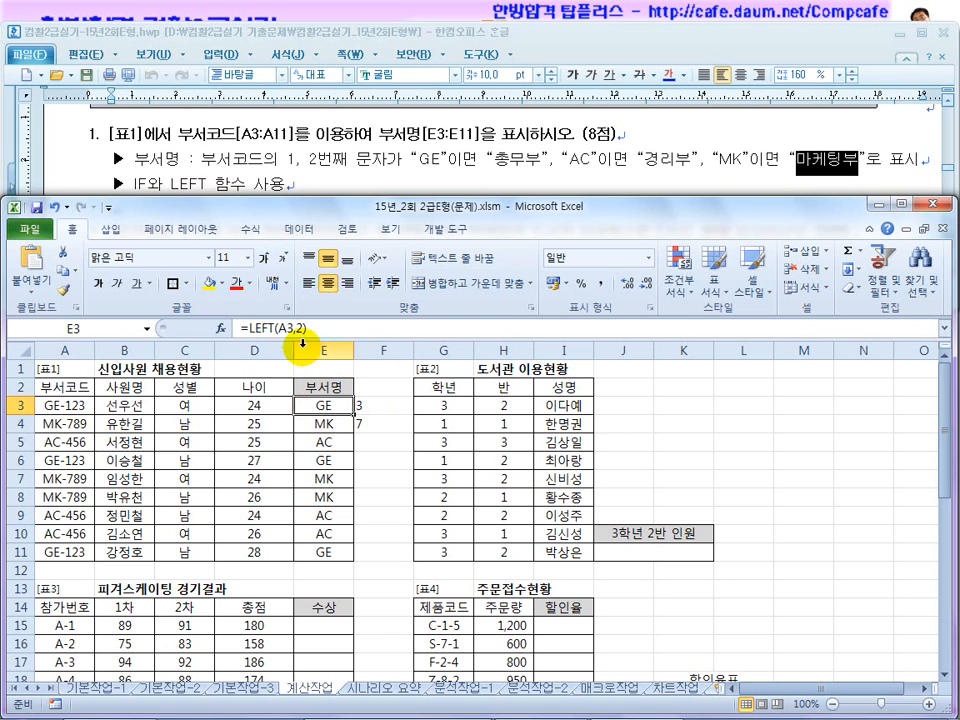
pyautogui.click(289, 332)
pyautogui.click(243, 328)
pyautogui.write('if(')
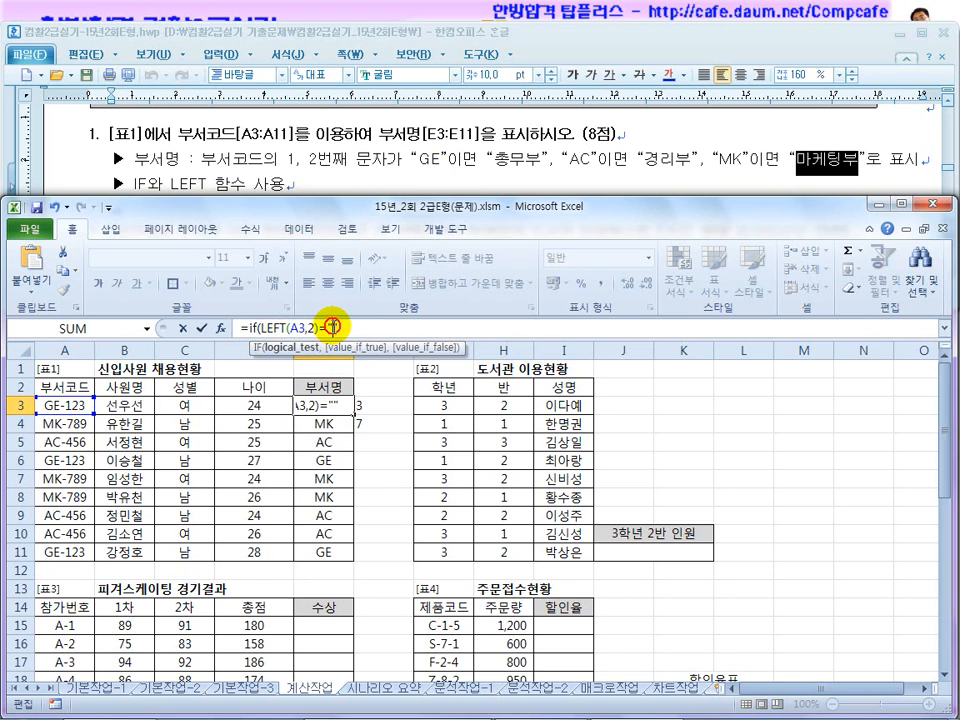
pyautogui.write('ㄸ')
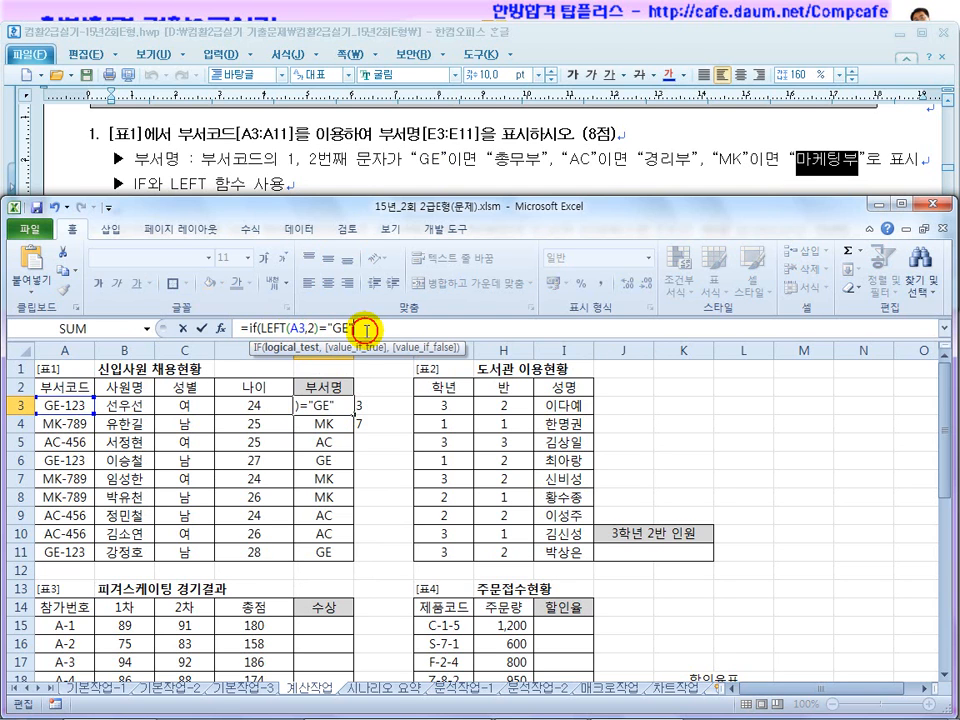
pyautogui.write(',')
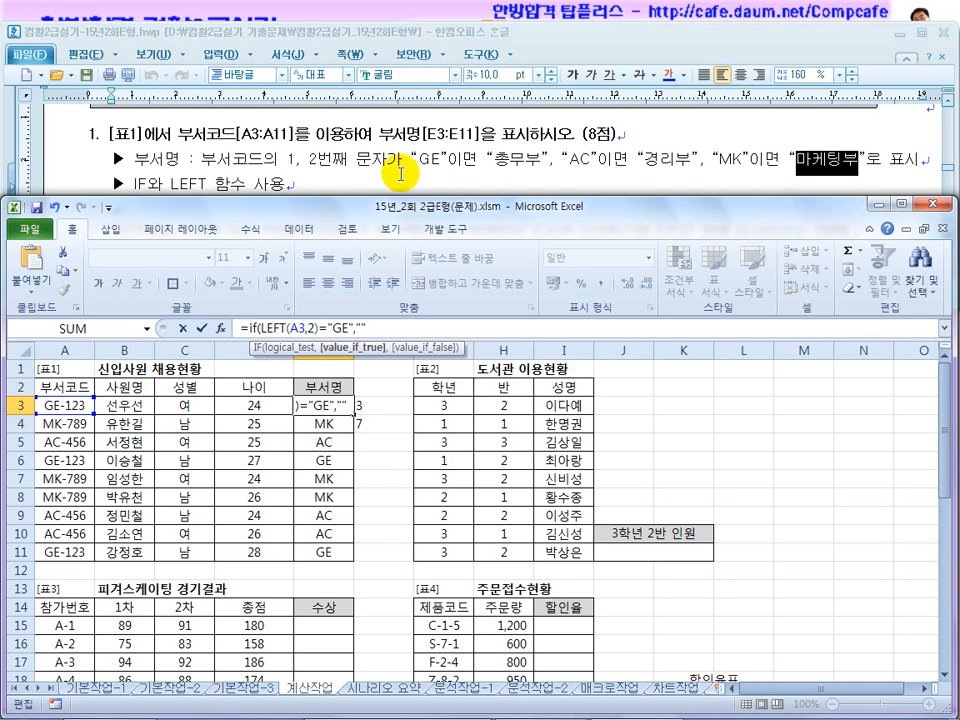
pyautogui.click(404, 336)
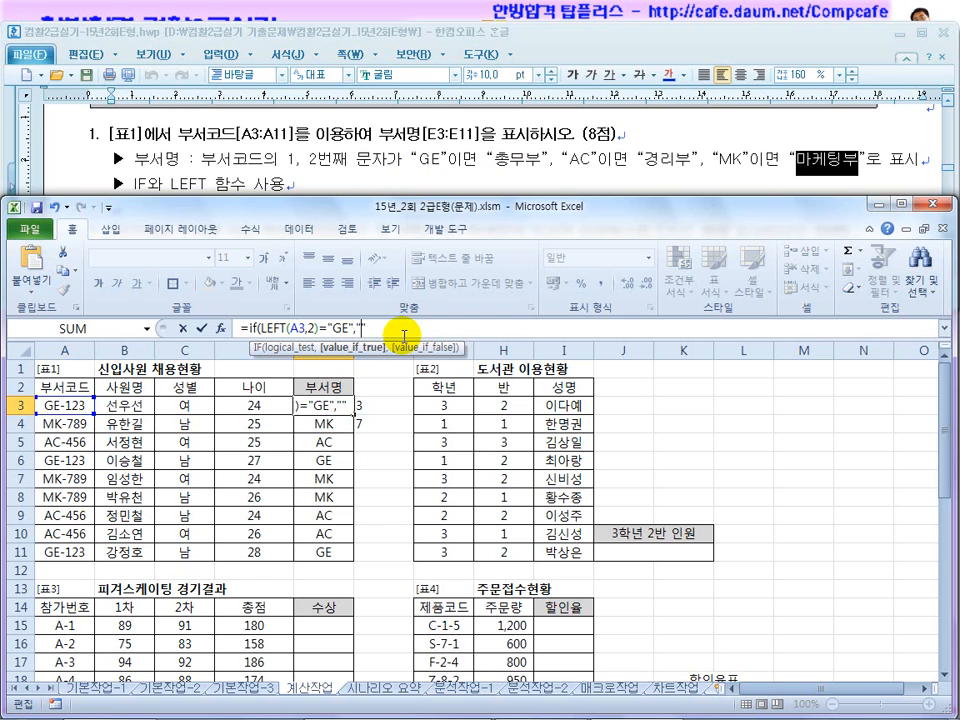
pyautogui.write('총무부",')
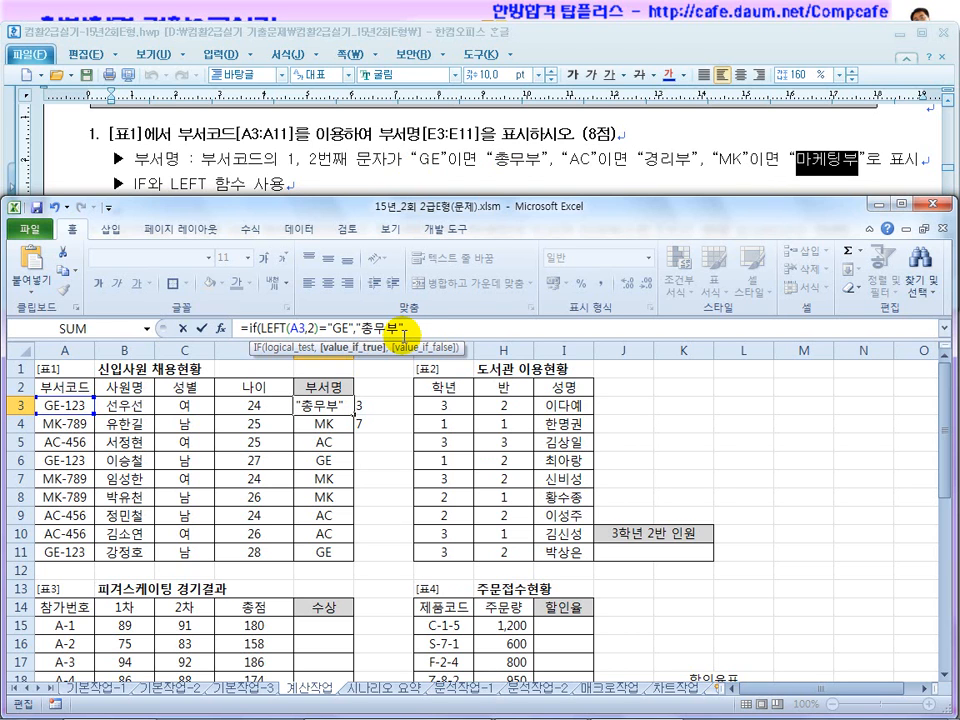
pyautogui.click(424, 331)
pyautogui.write(',')
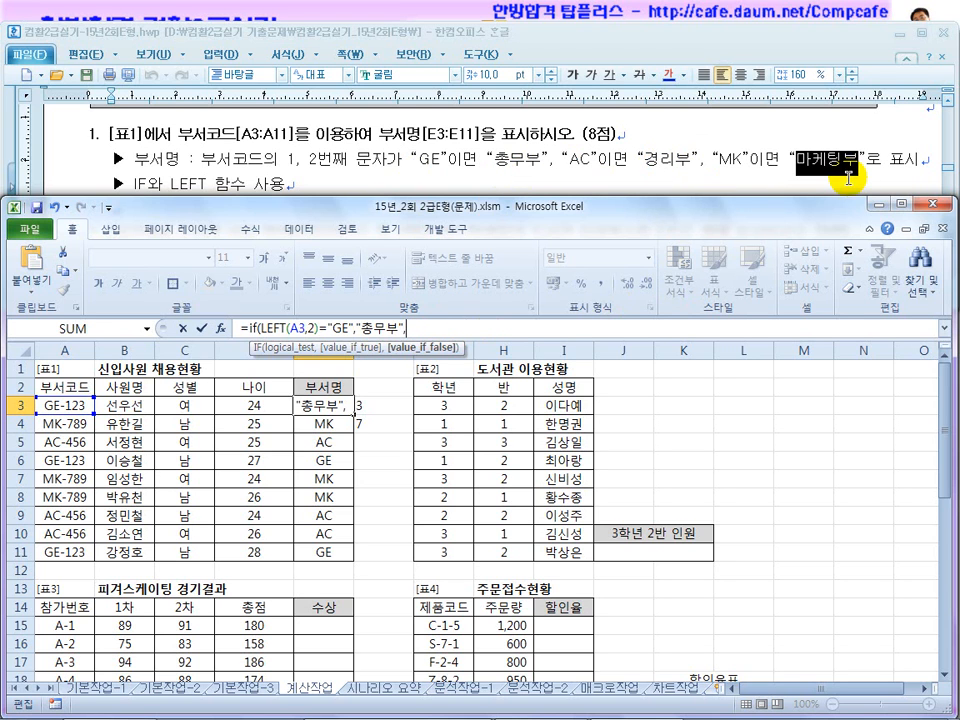
# Duplicate the IF(LEFT(A3,2)="GE","총무부", portion of the E3 formula as its own false argument
pyautogui.click(394, 327)
pyautogui.moveTo(394, 327); pyautogui.dragTo(250, 327)
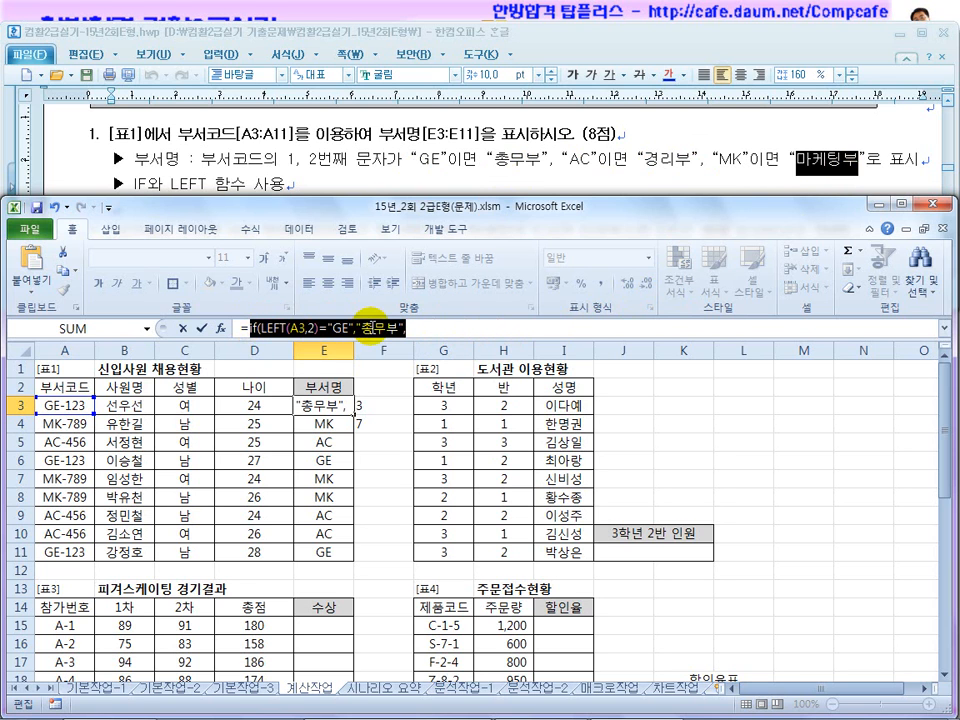
pyautogui.hotkey('ctrl', 'c')
pyautogui.click(482, 327)
pyautogui.hotkey('ctrl', 'v')
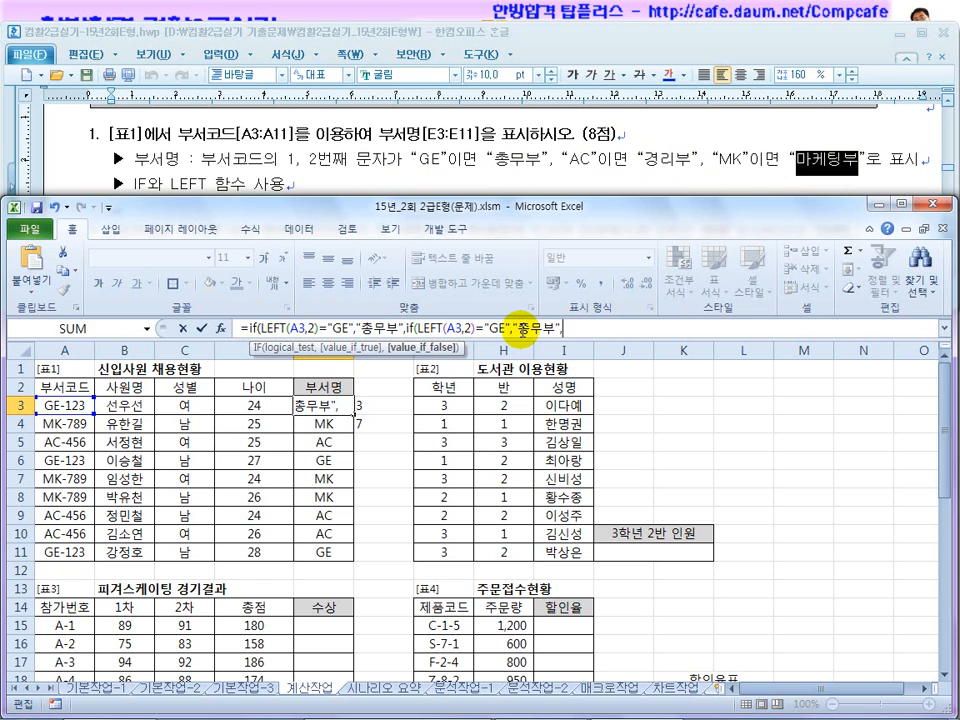
# Set the nested IF in E3 to return "경리부" when true and "마케팅부" otherwise, and complete the formula
pyautogui.moveTo(518, 330); pyautogui.dragTo(541, 330)
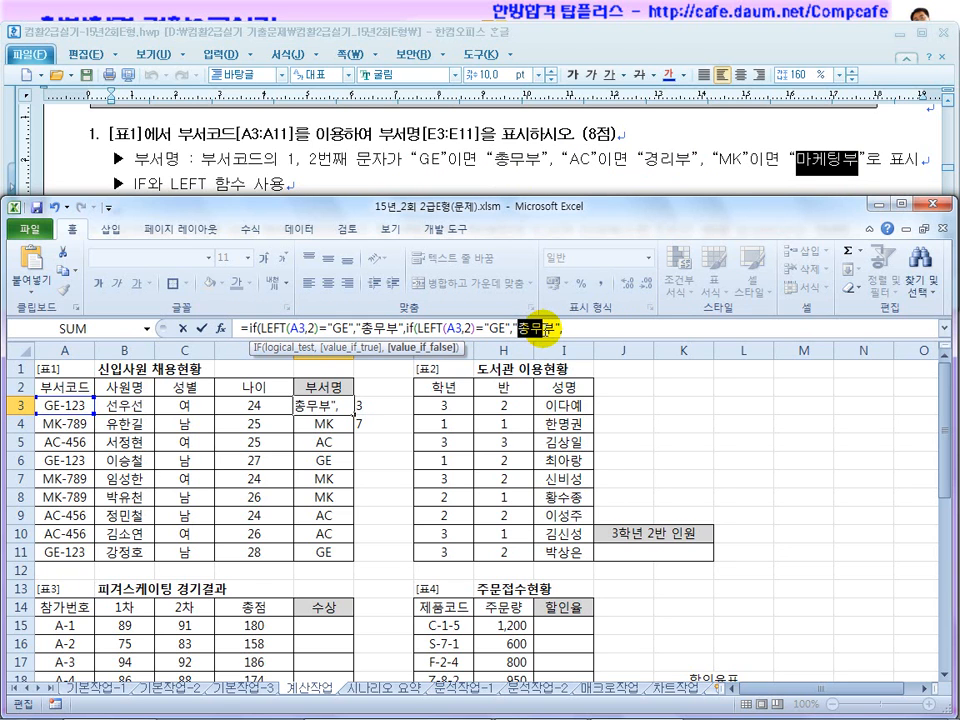
pyautogui.write('ㄱ')
pyautogui.write('리')
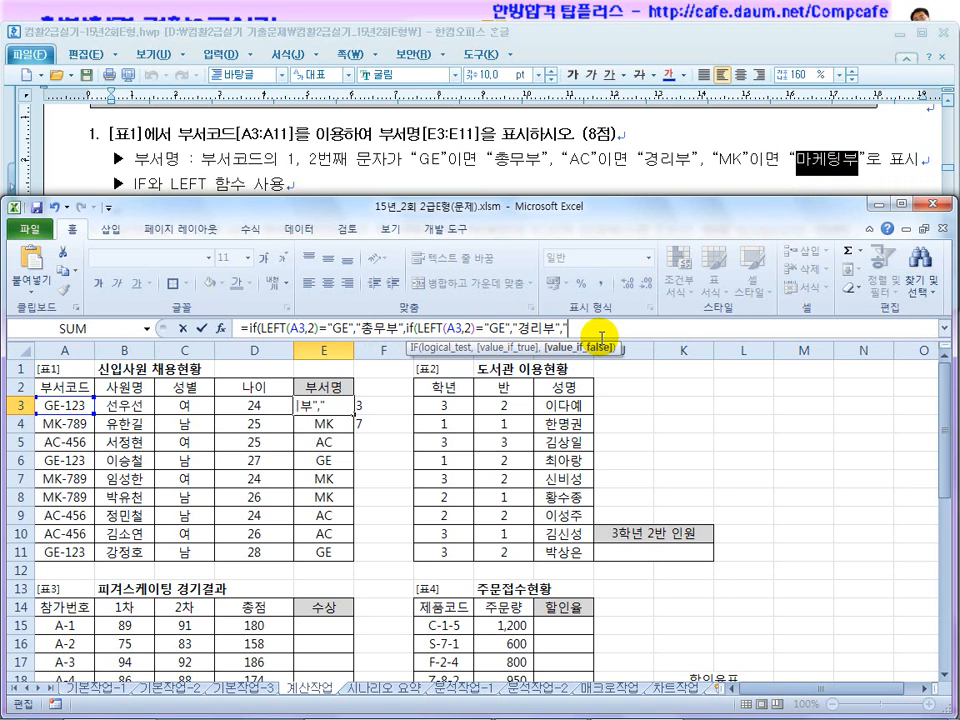
pyautogui.write('"마케팅부')
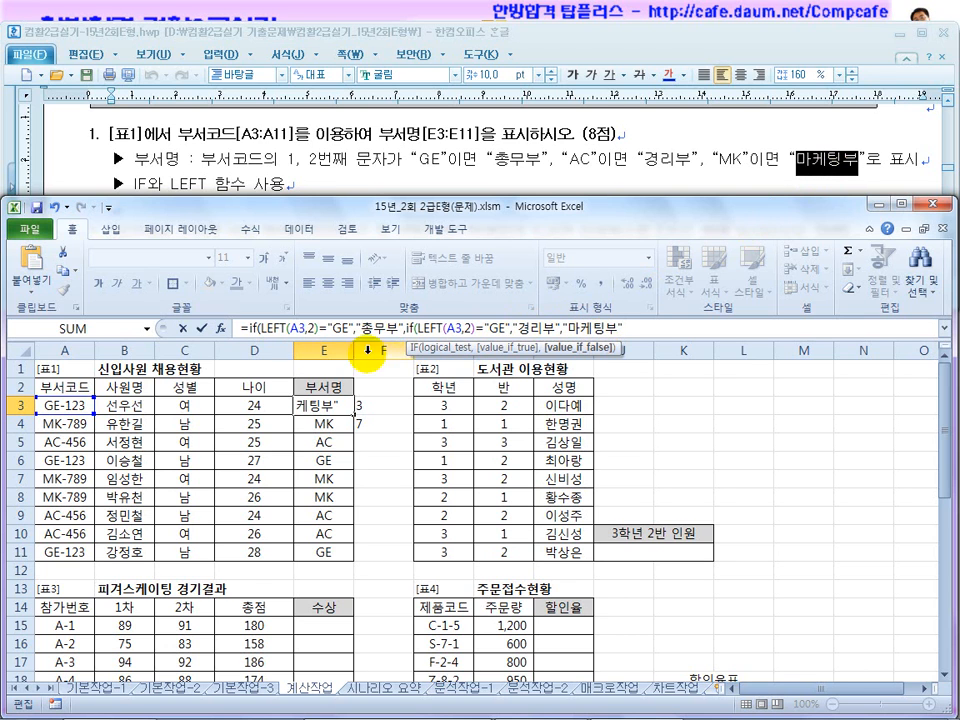
pyautogui.write('"')
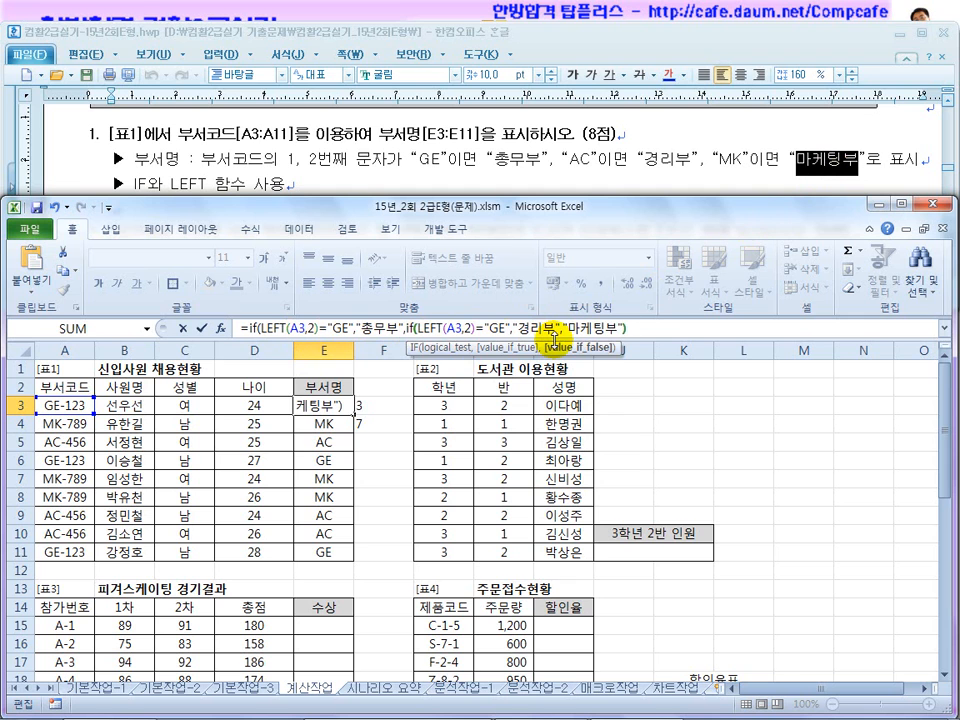
pyautogui.write('))')
pyautogui.press('Return')
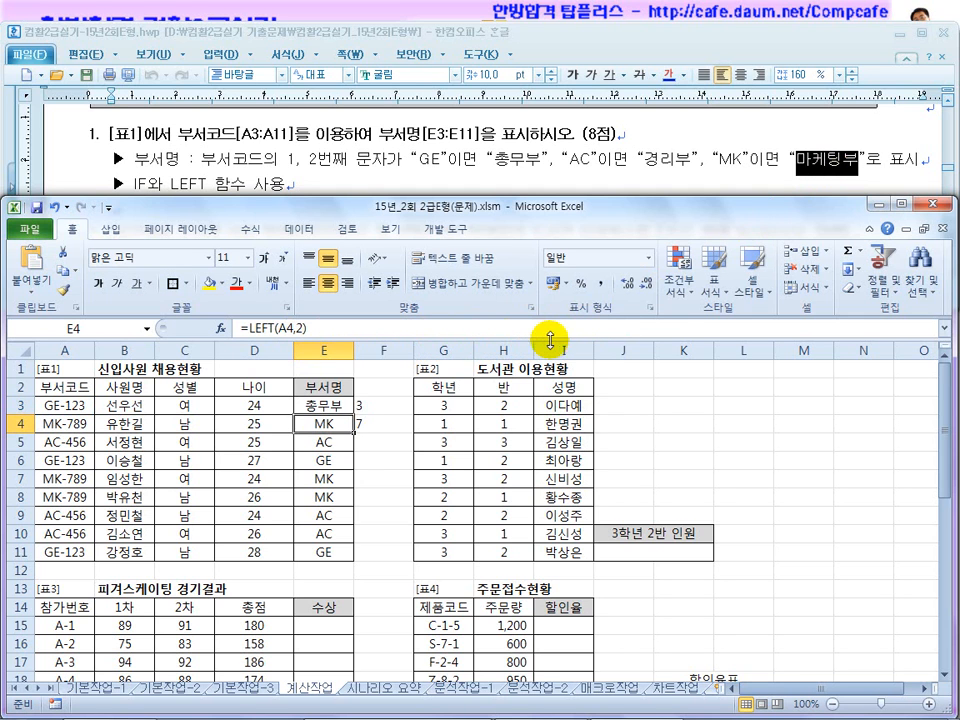
# Fill the nested IF formula from E3 down to E5 and check the formula copied to E5
pyautogui.click(330, 405)
pyautogui.moveTo(352, 412); pyautogui.dragTo(352, 453)
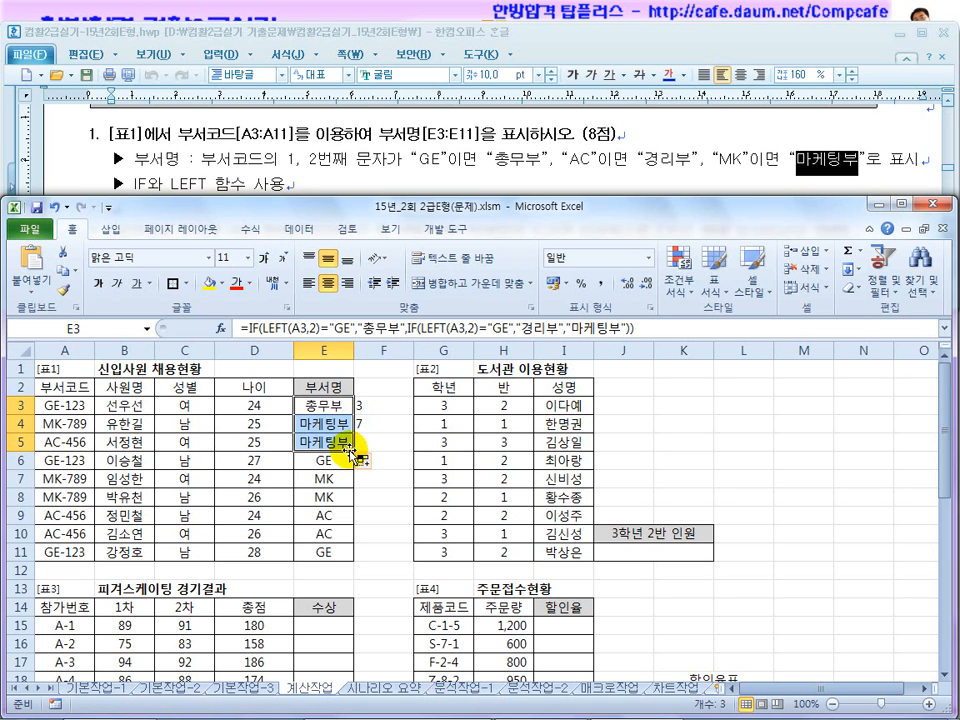
pyautogui.click(340, 443)
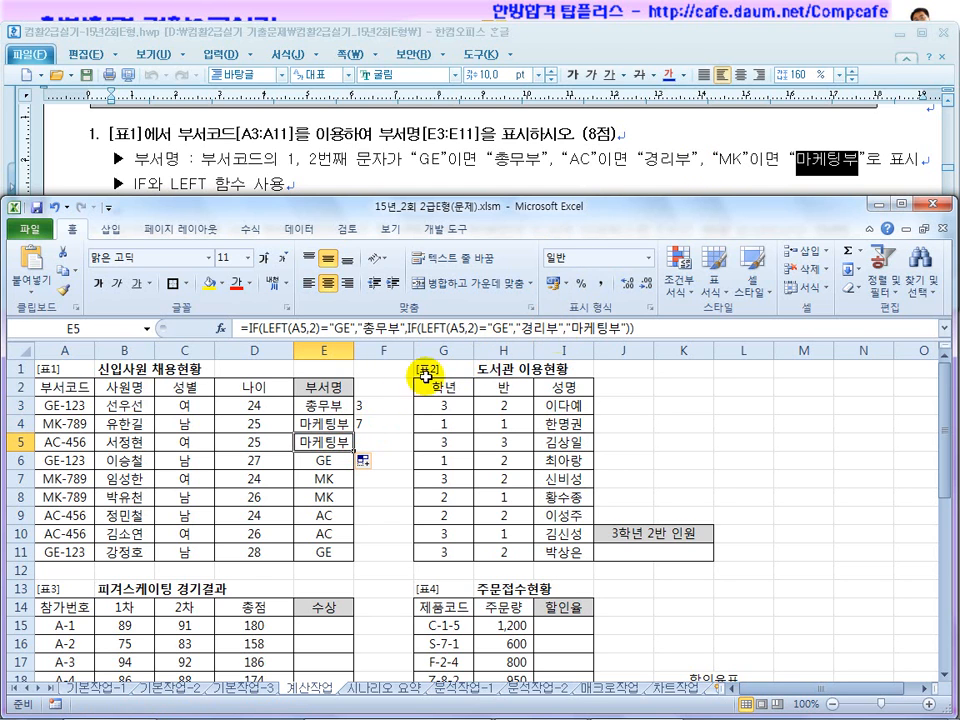
# Fill the nested IF formula from E3 down through E11 of the 부서명 column
pyautogui.click(330, 405)
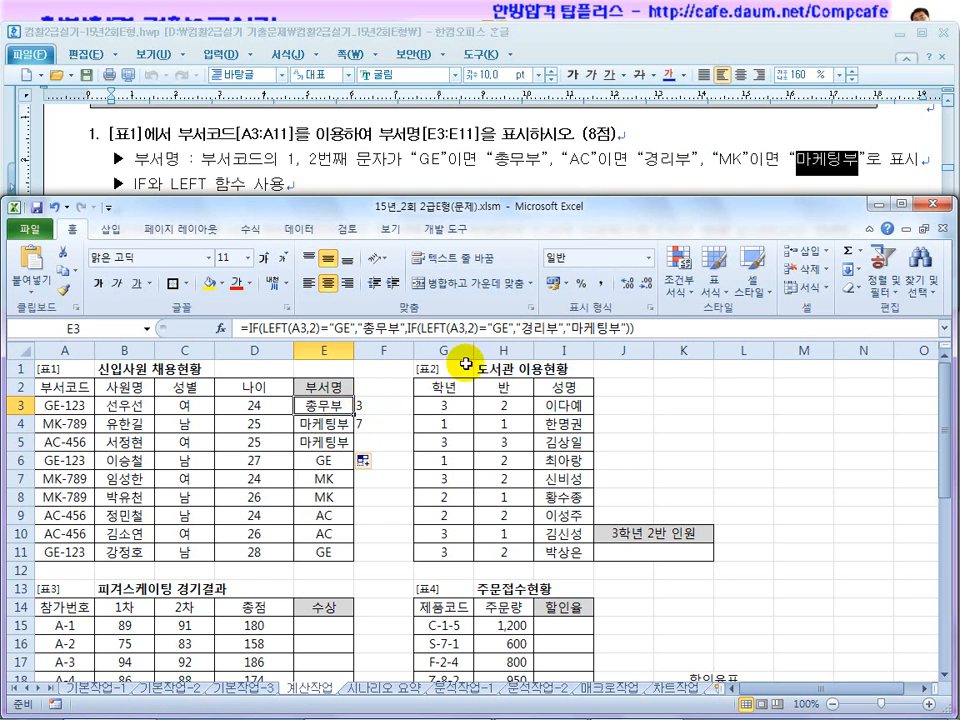
pyautogui.doubleClick(500, 329)
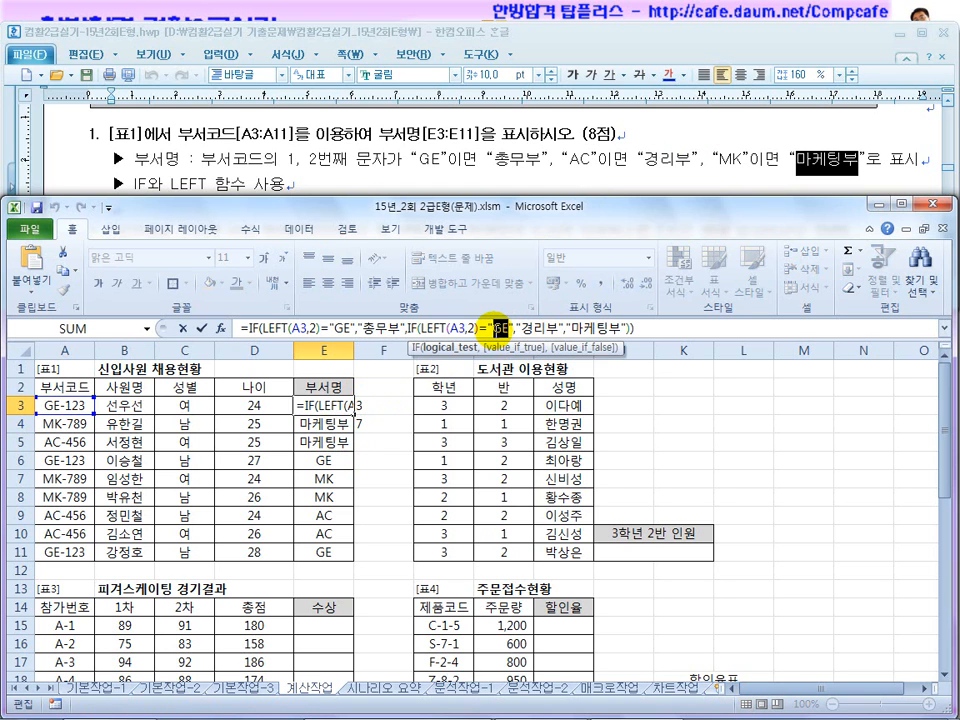
pyautogui.press('Escape')
pyautogui.moveTo(354, 413); pyautogui.dragTo(349, 552)
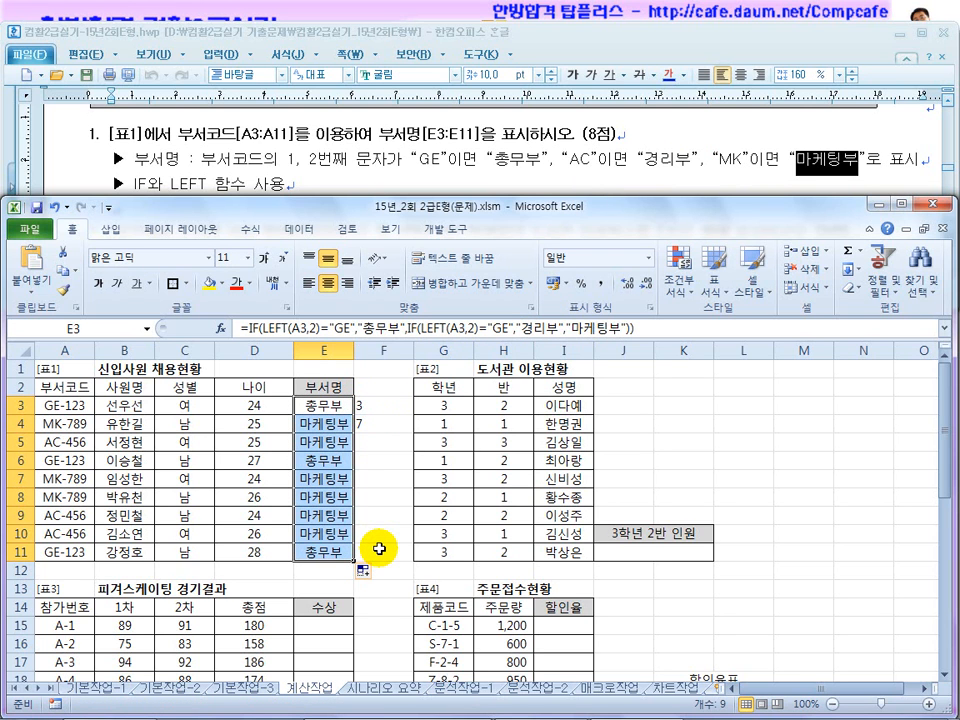
# Set the comparison text of the nested IF in cell E3 to "AC"
pyautogui.click(322, 404)
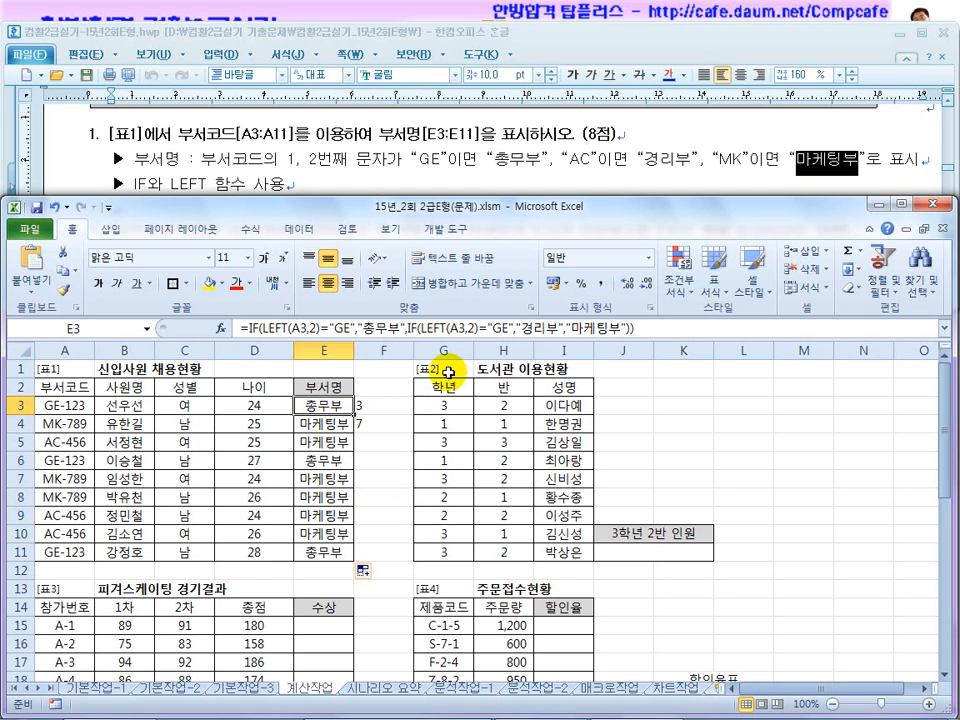
pyautogui.click(503, 328)
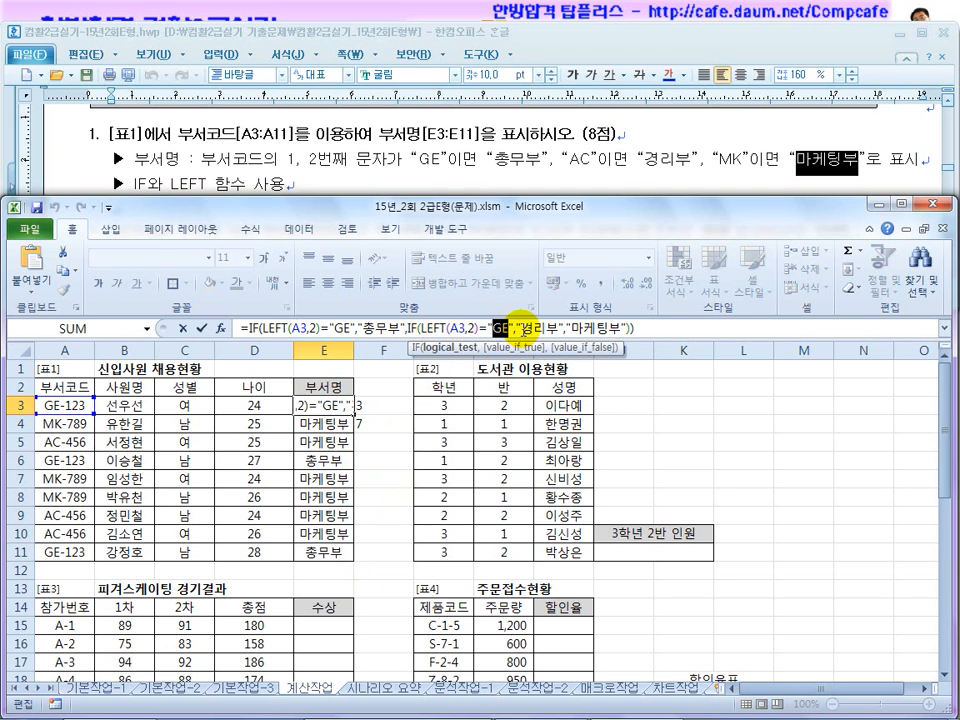
pyautogui.write('AC')
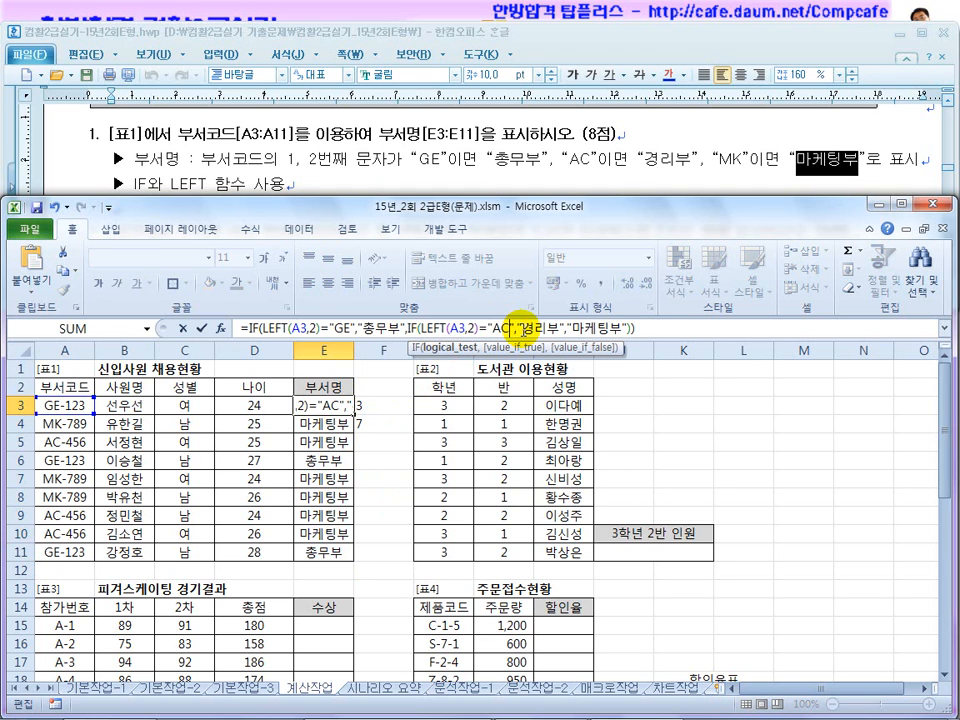
pyautogui.press('Return')
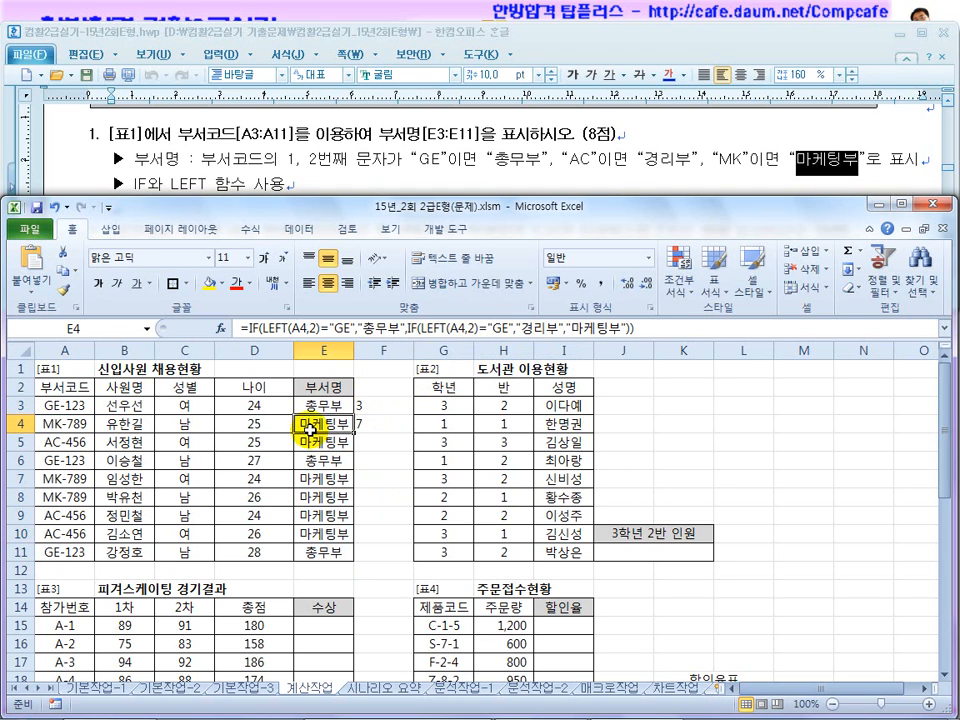
# Fill the corrected nested IF formula from E3 down through E11 of the 부서명 column
pyautogui.click(322, 400)
pyautogui.moveTo(354, 412); pyautogui.dragTo(355, 452)
pyautogui.moveTo(355, 452); pyautogui.dragTo(348, 558)
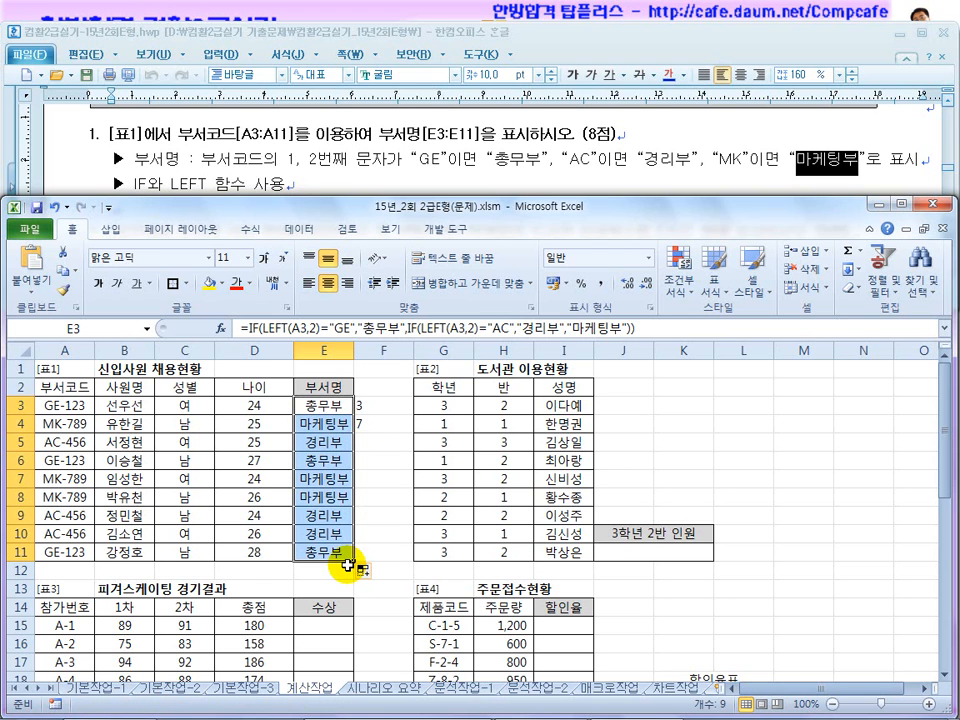
# Wrap the RIGHT formula in F3 in an IF that tests for 1 and returns "총무부" when true, otherwise "경리부"
pyautogui.click(368, 404)
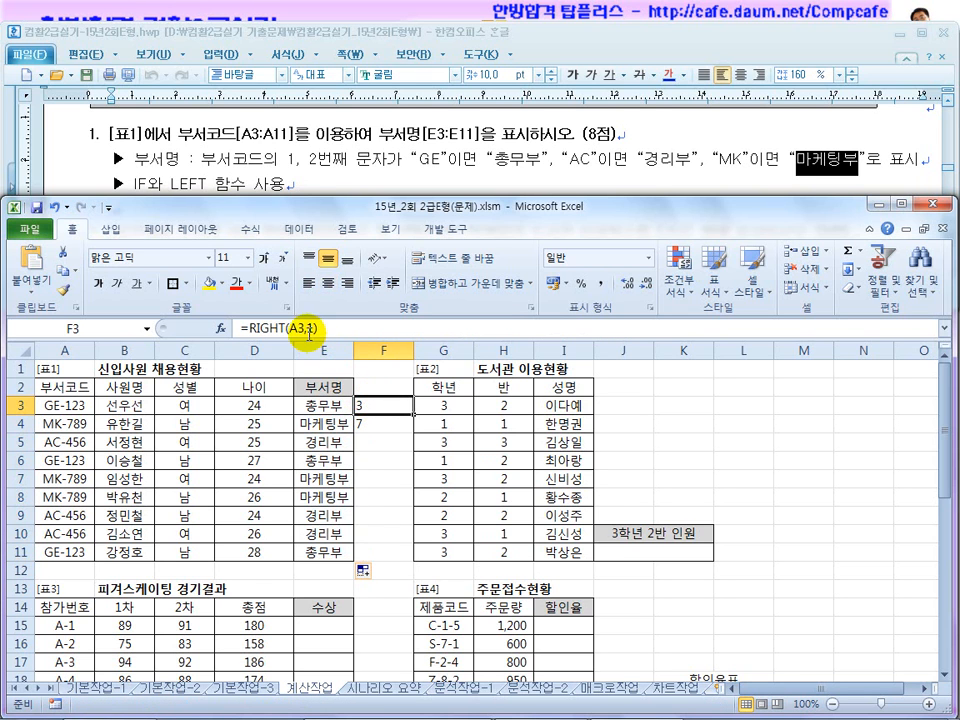
pyautogui.click(245, 328)
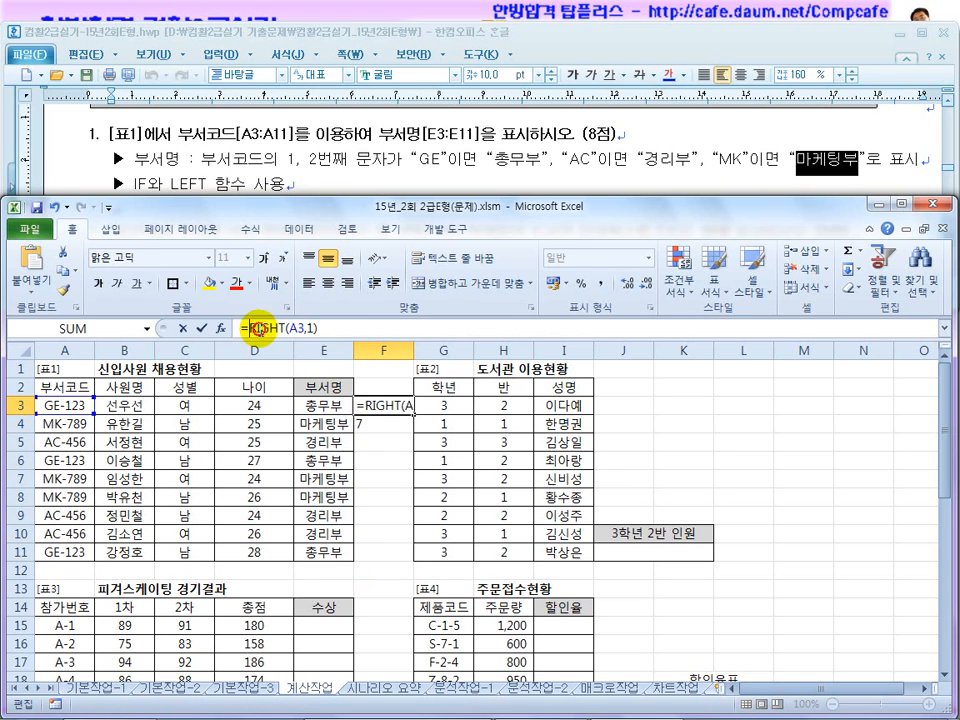
pyautogui.write('if(')
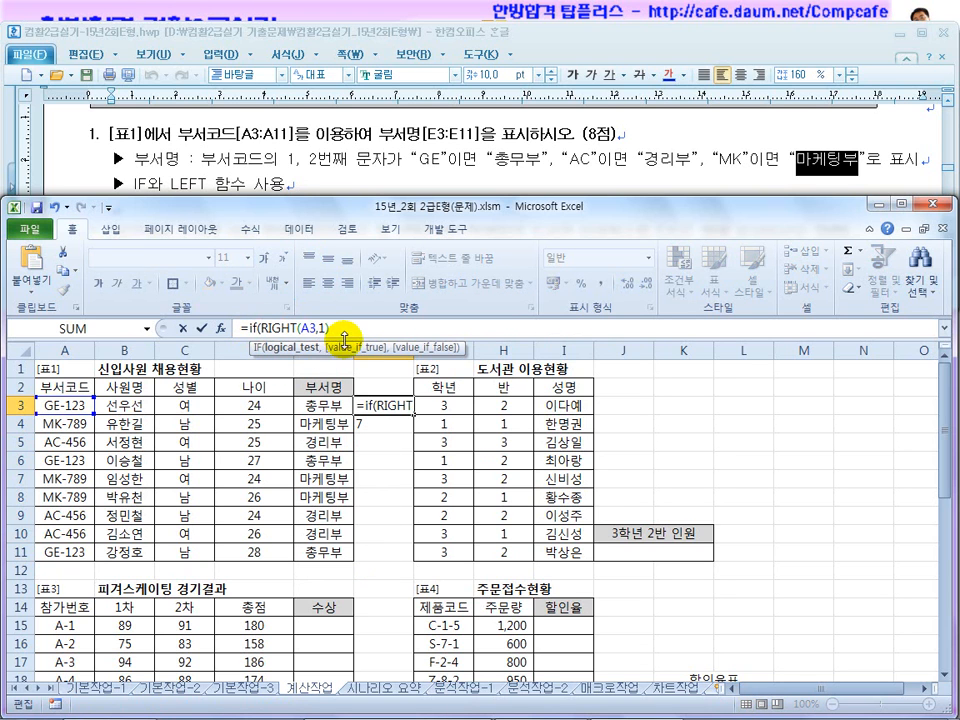
pyautogui.click(347, 328)
pyautogui.write('=')
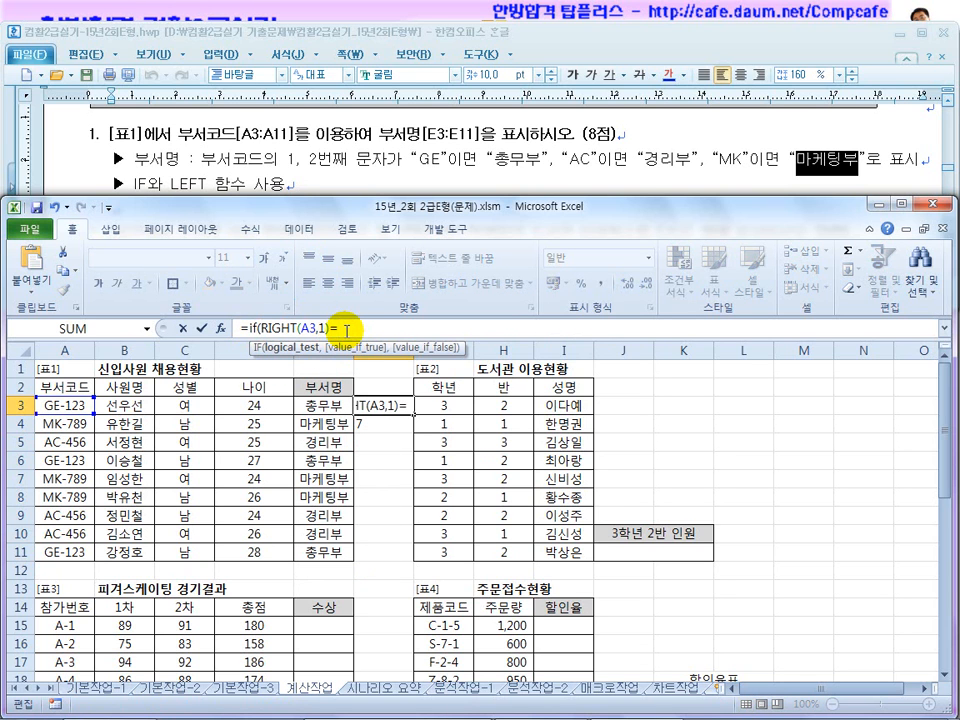
pyautogui.write('"')
pyautogui.press('BackSpace')
pyautogui.write('1,"총무부')
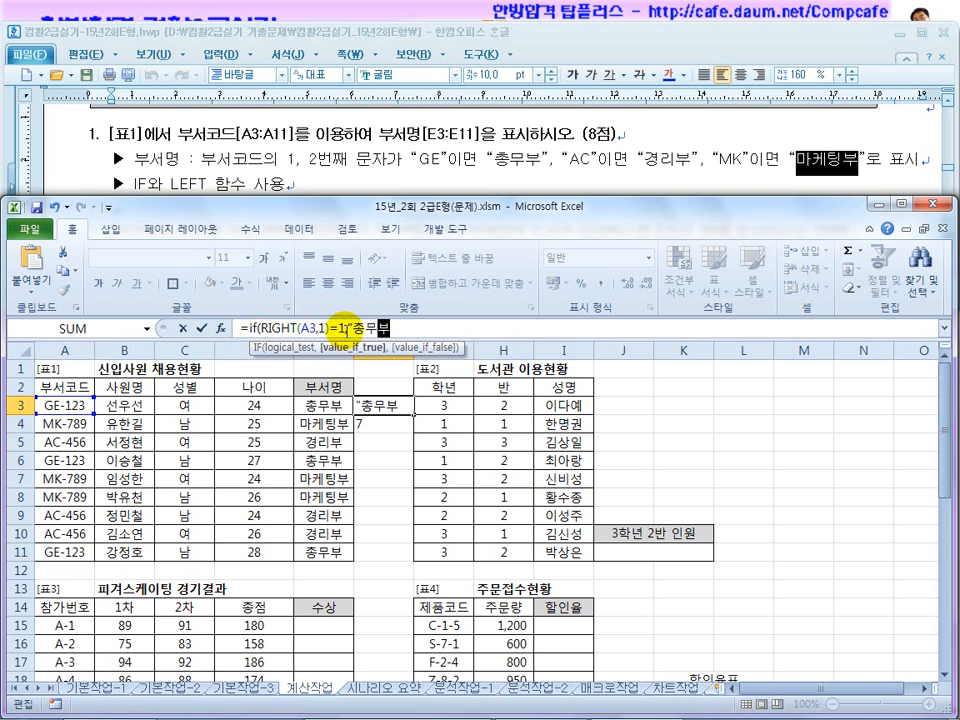
pyautogui.write('",')
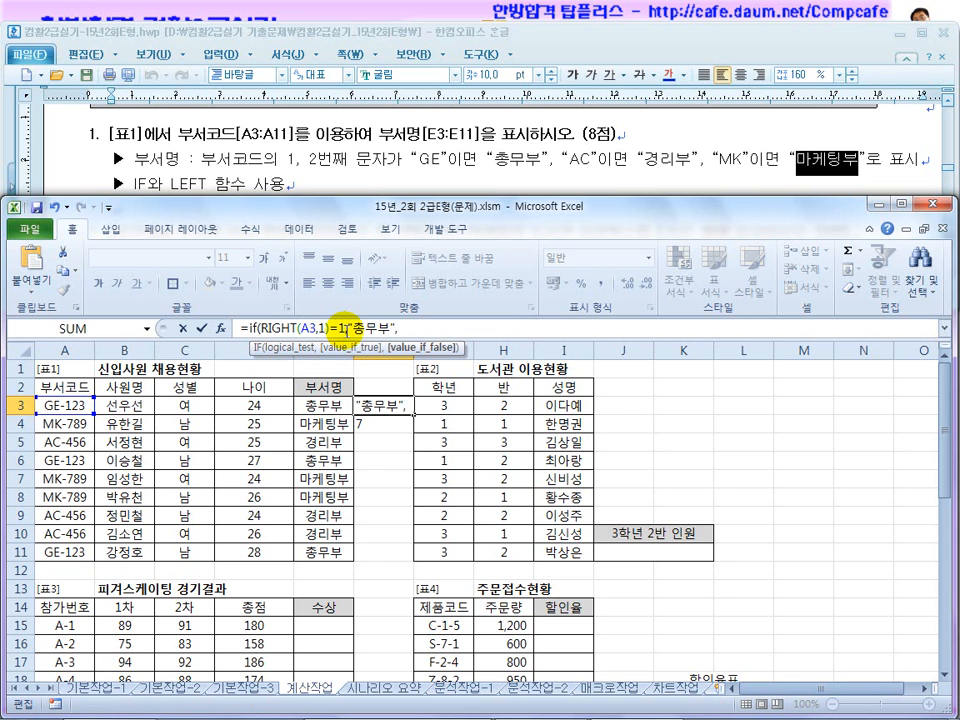
pyautogui.write('마키')
pyautogui.write('경리')
pyautogui.write('부"')
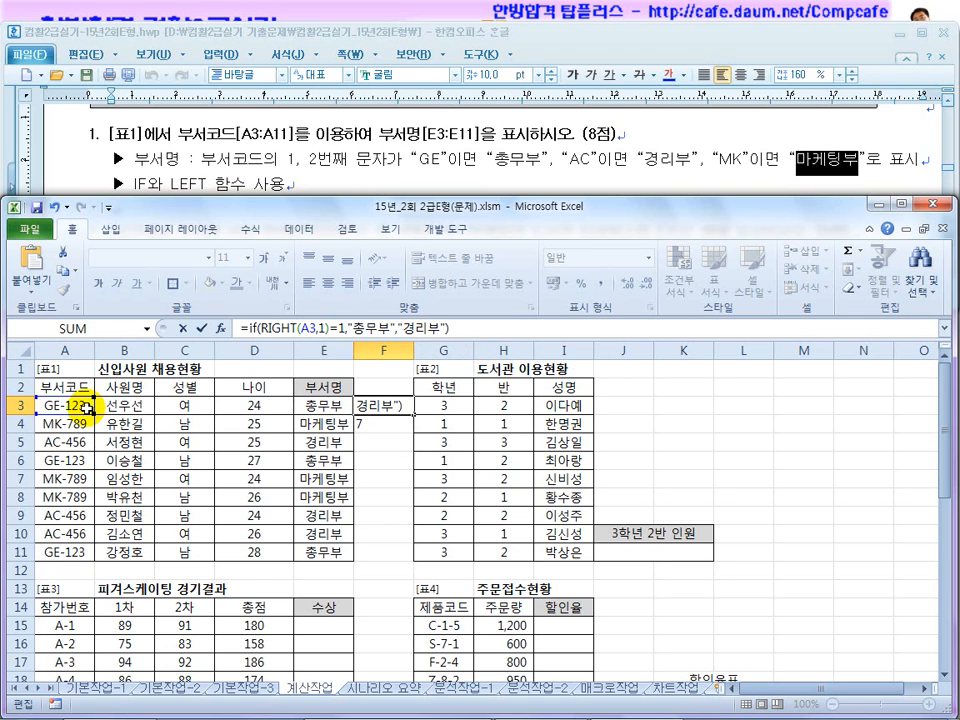
# Set the IF comparison value in F3 to the number 3 and complete the formula
pyautogui.doubleClick(341, 328)
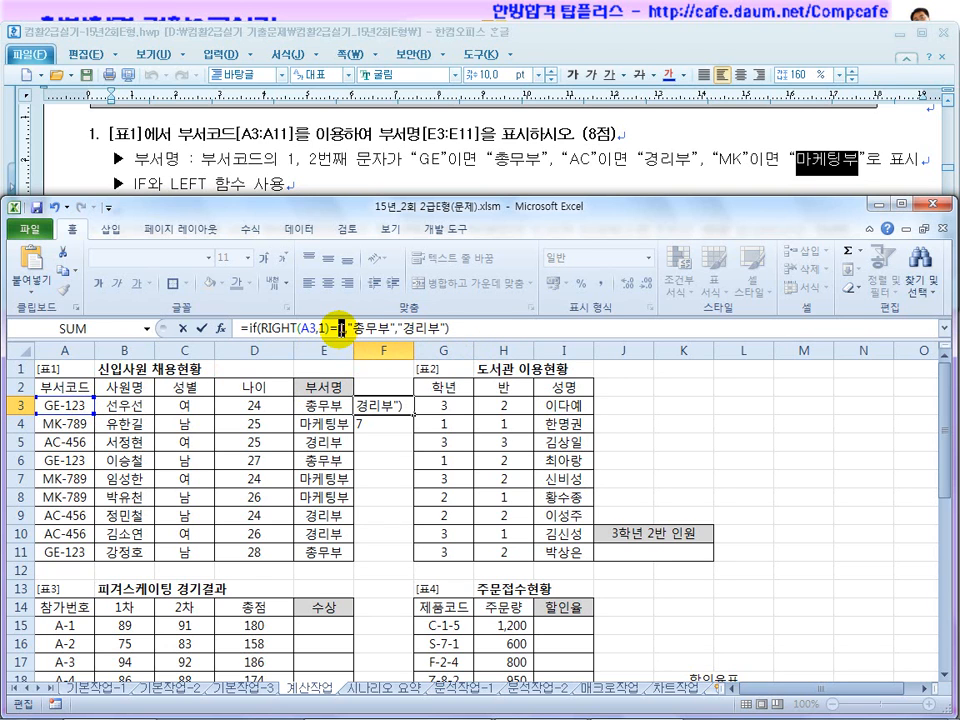
pyautogui.write('3')
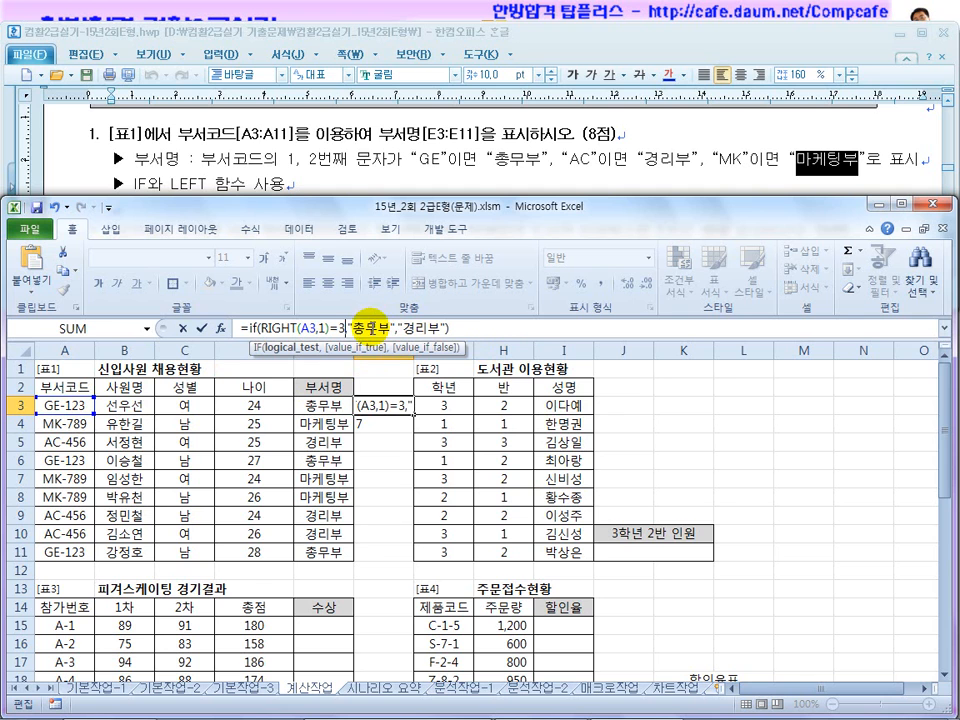
pyautogui.press('Return')
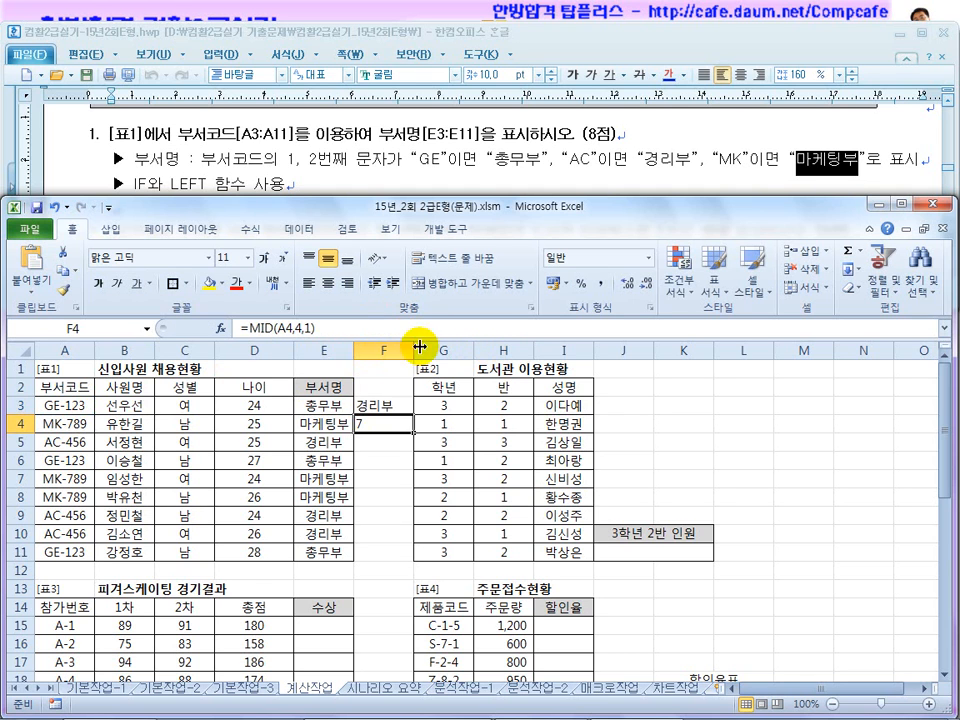
# Enclose the comparison value 3 of the F3 formula in quotation marks so it is compared as text
pyautogui.click(388, 404)
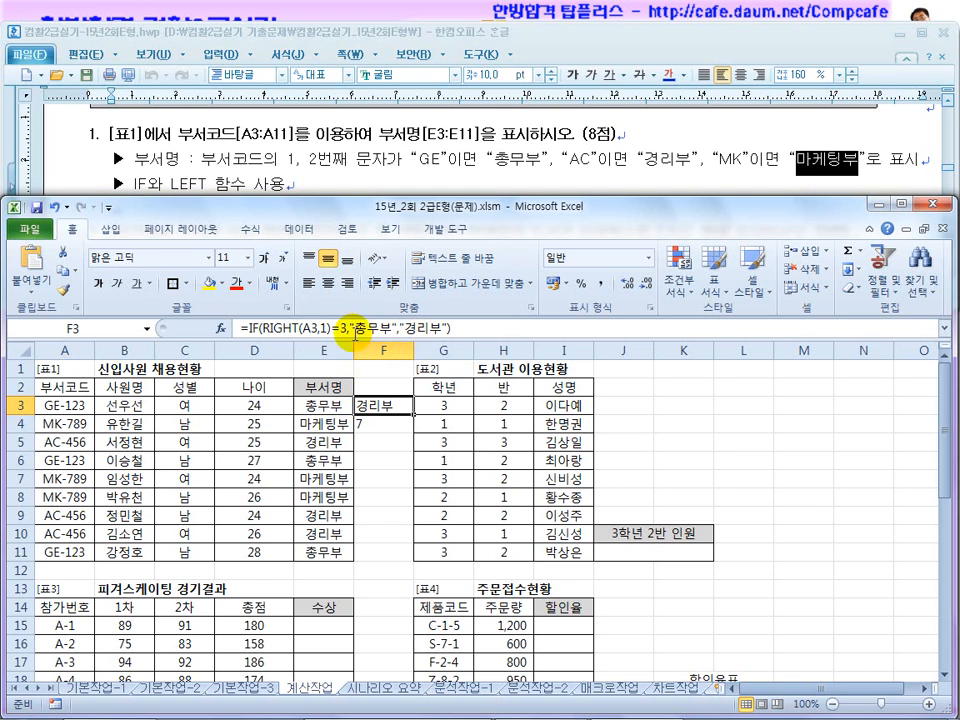
pyautogui.moveTo(331, 328); pyautogui.dragTo(262, 328)
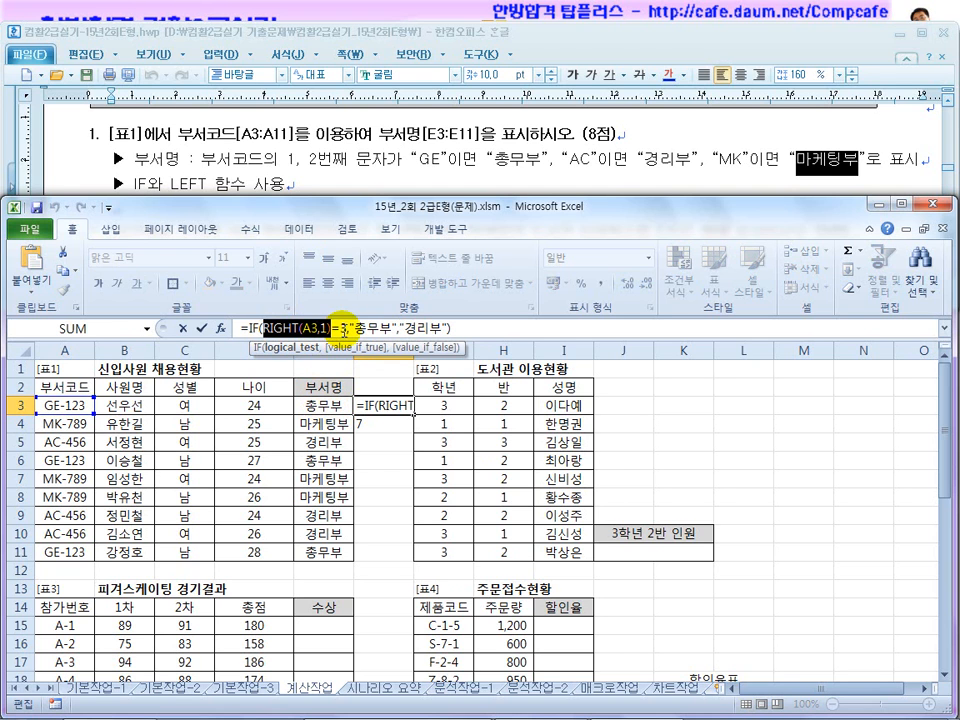
pyautogui.doubleClick(341, 327)
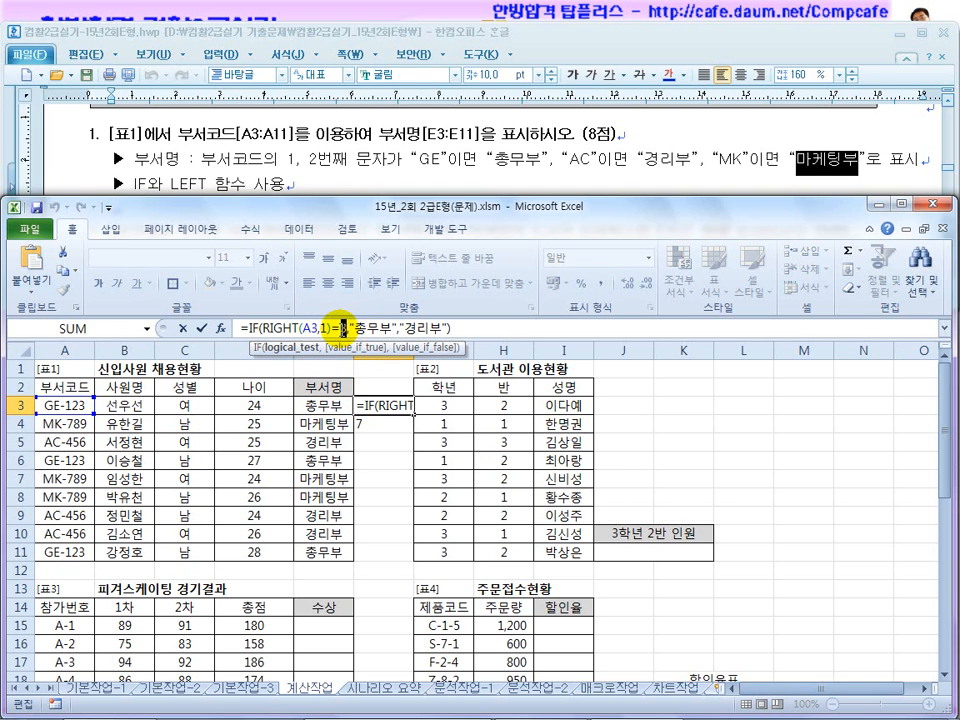
pyautogui.click(338, 327)
pyautogui.write('"')
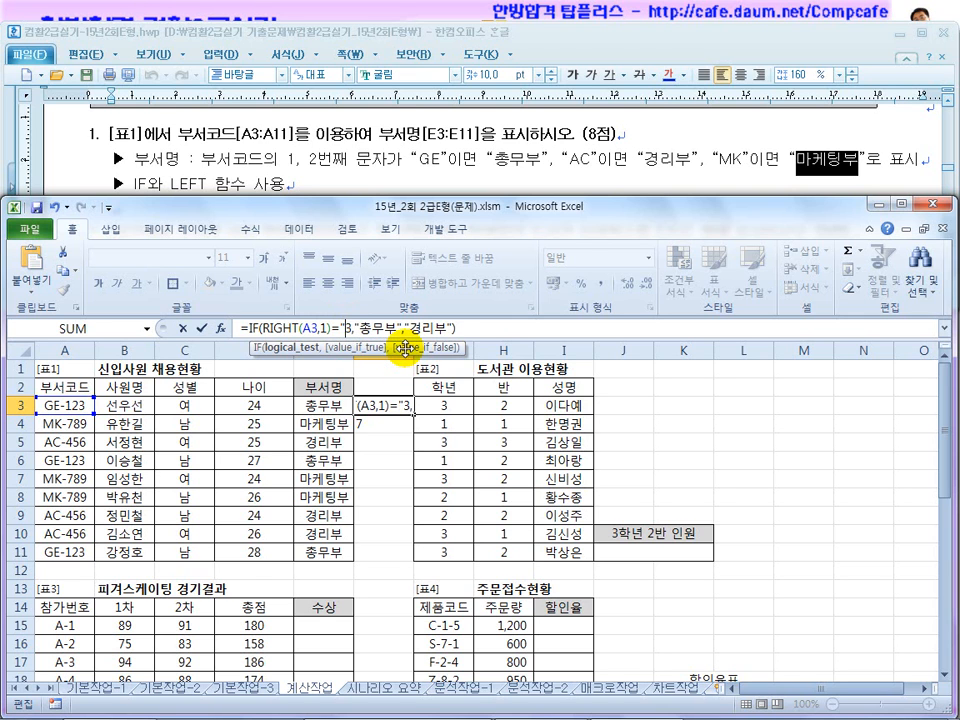
pyautogui.press('Right')
pyautogui.write('"')
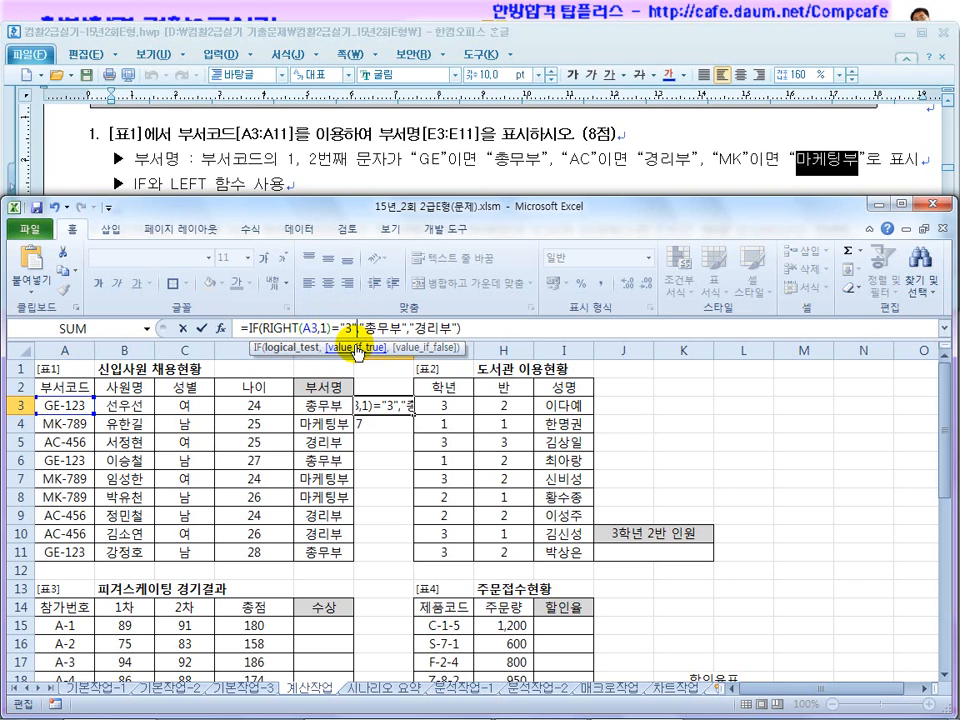
pyautogui.press('Return')
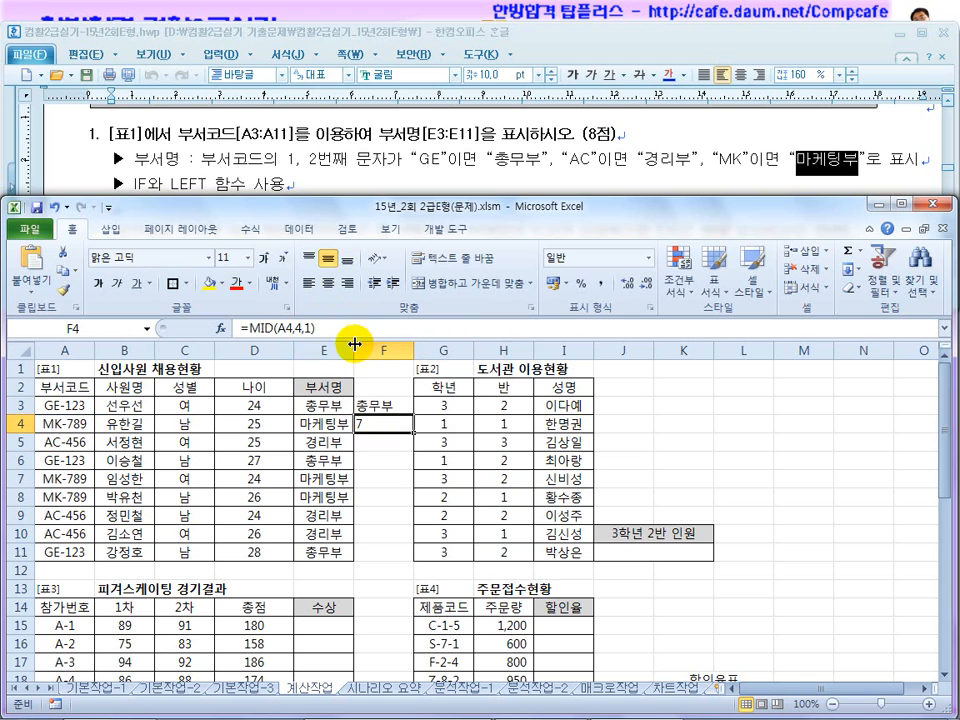
# Check the trial formulas in F3 and F4 and clear both cells
pyautogui.click(380, 403)
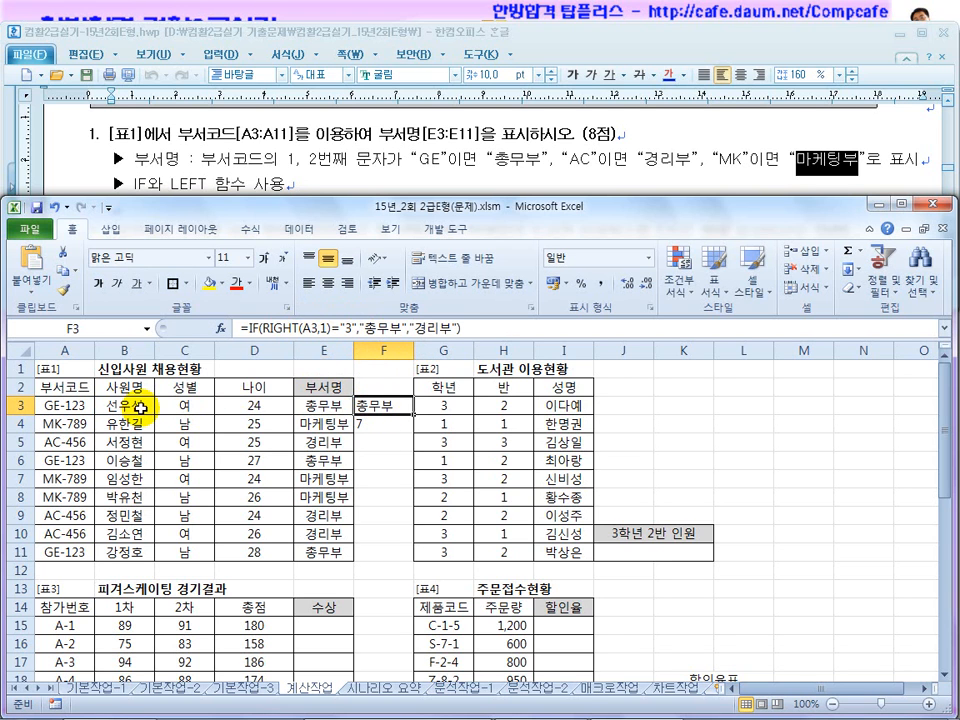
pyautogui.click(380, 424)
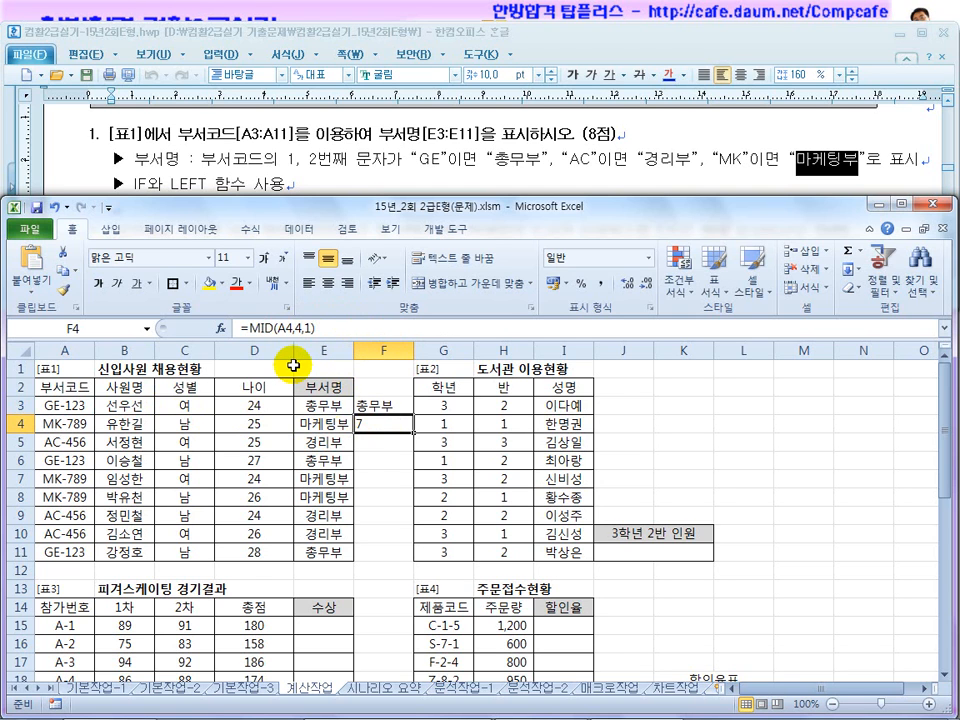
pyautogui.moveTo(377, 404); pyautogui.dragTo(378, 421)
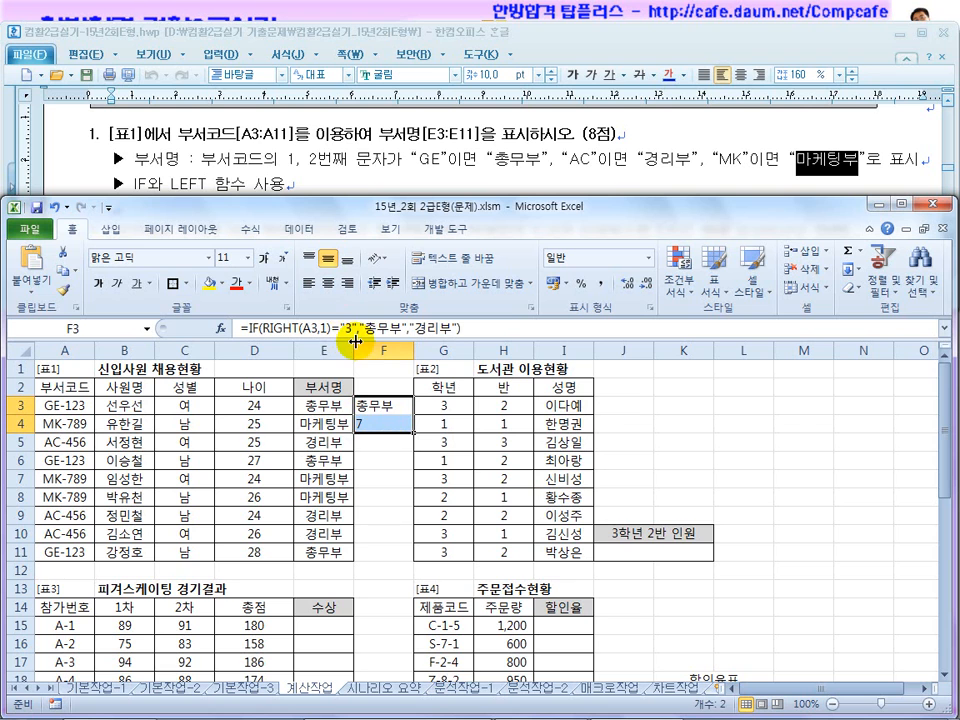
pyautogui.press('Delete')
pyautogui.click(378, 403)
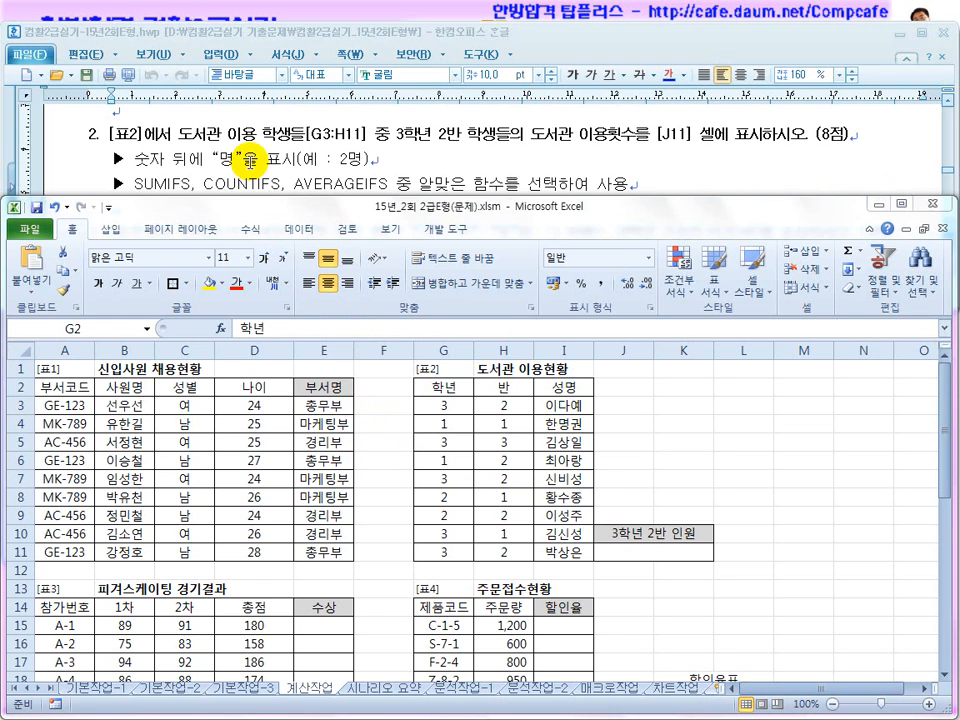
# Review question 2's conditions and candidate functions in the Hangul document, and the 학년 and 반 data of 표2 in Excel
pyautogui.moveTo(405, 142); pyautogui.dragTo(508, 145)
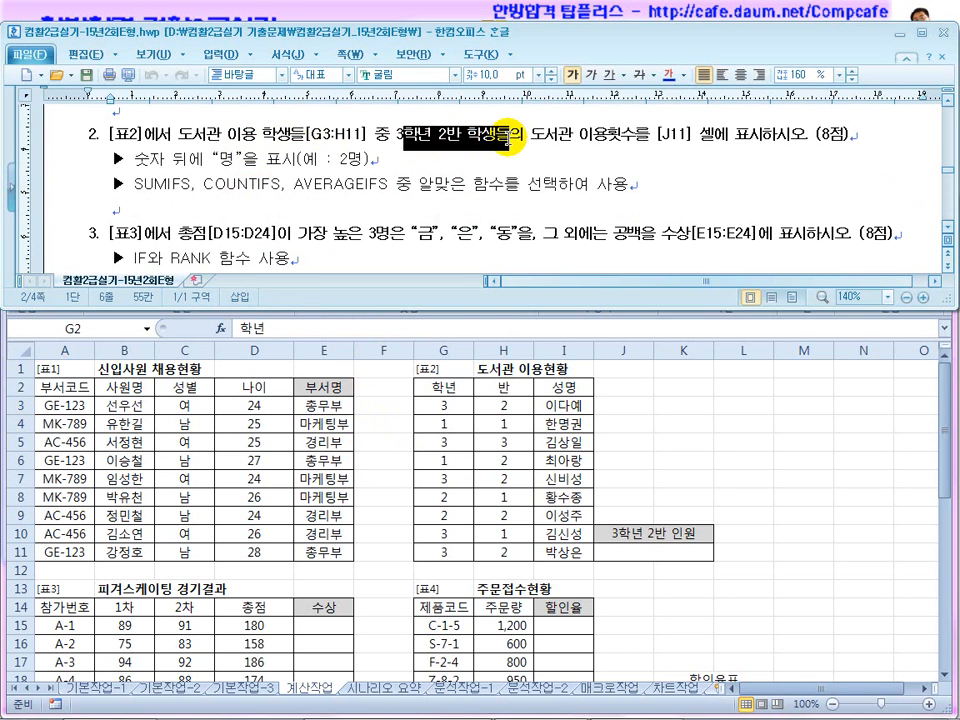
pyautogui.doubleClick(644, 142)
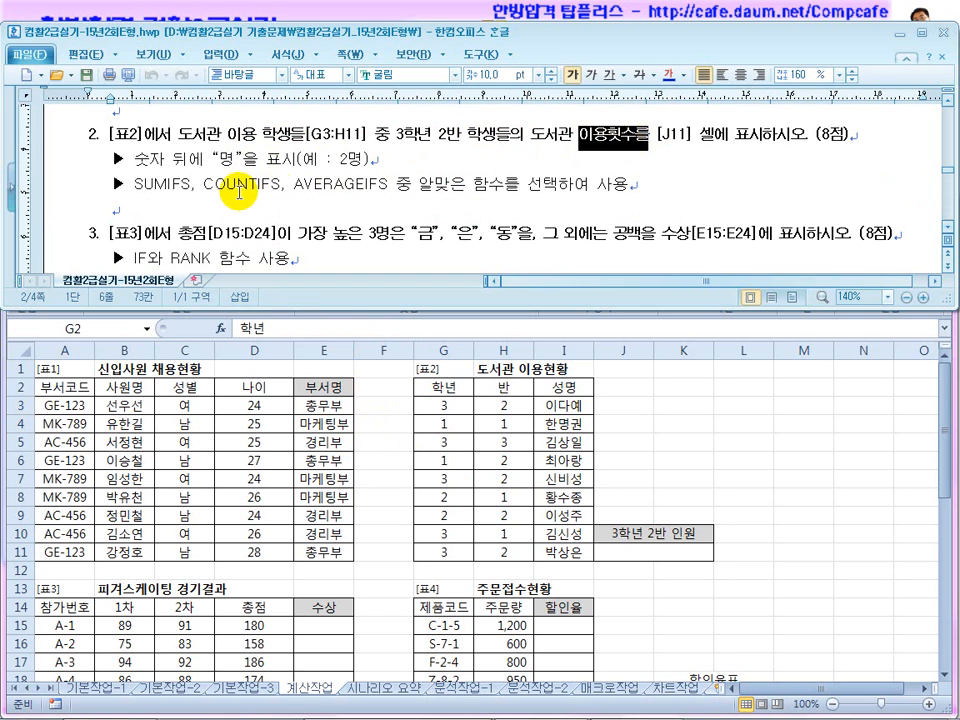
pyautogui.click(168, 184)
pyautogui.moveTo(225, 185); pyautogui.dragTo(356, 188)
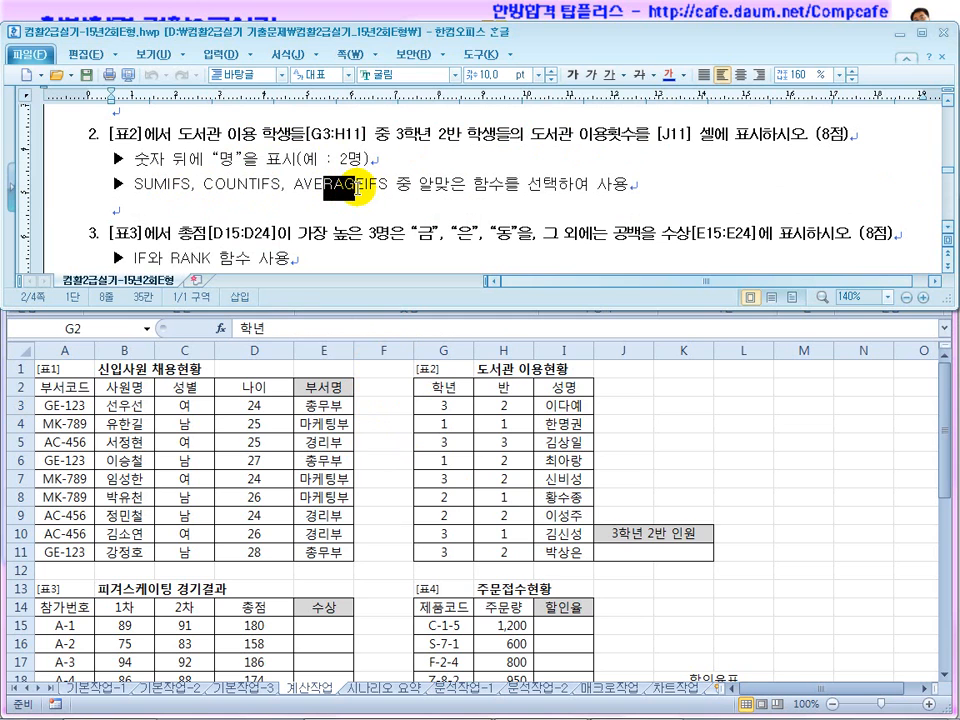
pyautogui.moveTo(633, 141); pyautogui.dragTo(562, 136)
pyautogui.moveTo(287, 185)
pyautogui.mouseDown()
pyautogui.moveTo(199, 186)
pyautogui.moveTo(276, 186)
pyautogui.mouseUp()
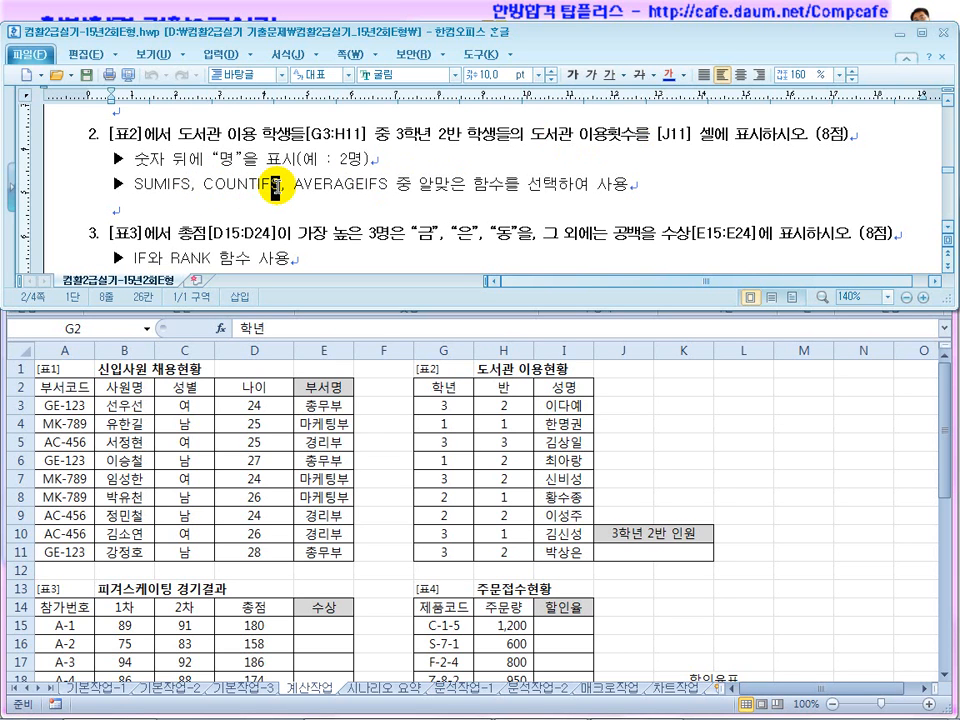
pyautogui.click(450, 418)
pyautogui.moveTo(450, 396); pyautogui.dragTo(448, 496)
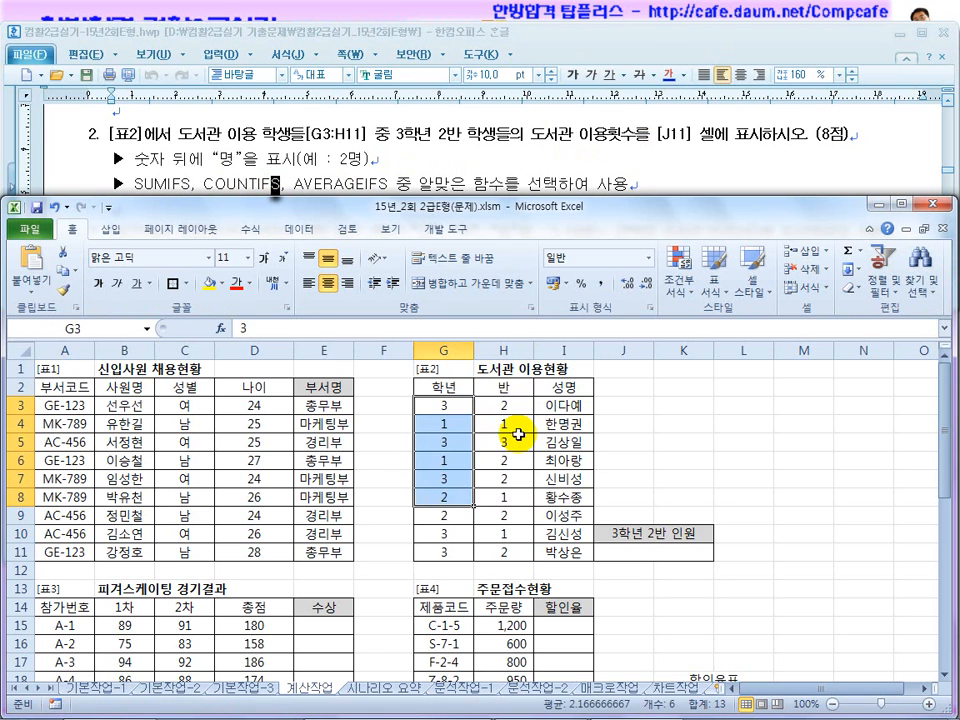
pyautogui.click(503, 424)
pyautogui.moveTo(446, 405); pyautogui.dragTo(440, 496)
pyautogui.moveTo(503, 424); pyautogui.dragTo(503, 497)
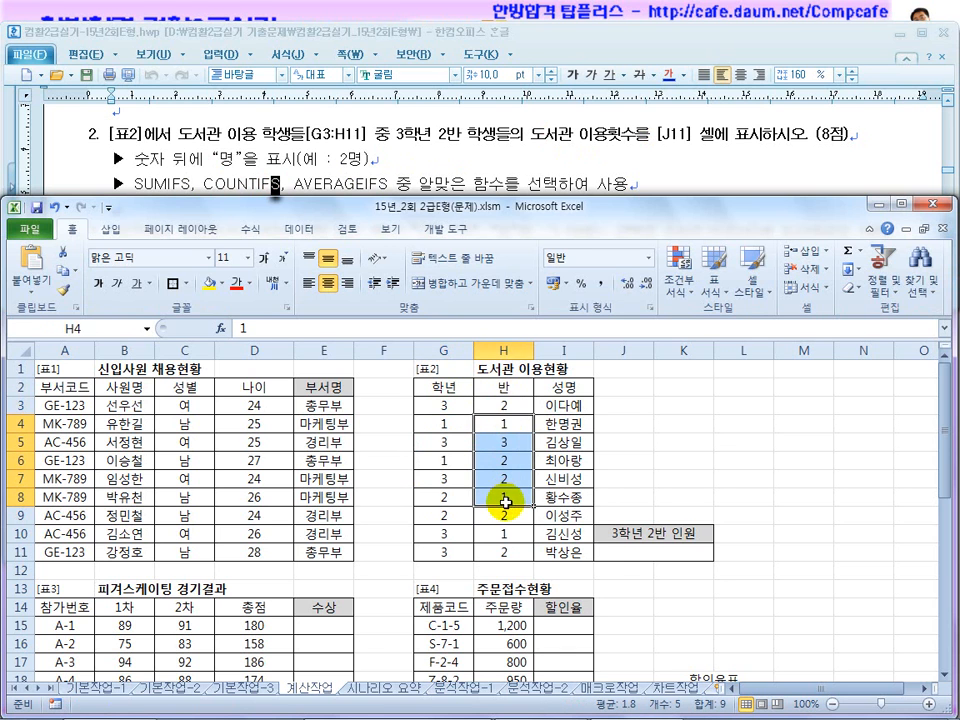
# Start a COUNTIFS formula in J11 with the absolute range $G$3:$G$11 as the first criteria range
pyautogui.click(613, 552)
pyautogui.write('=countfis')
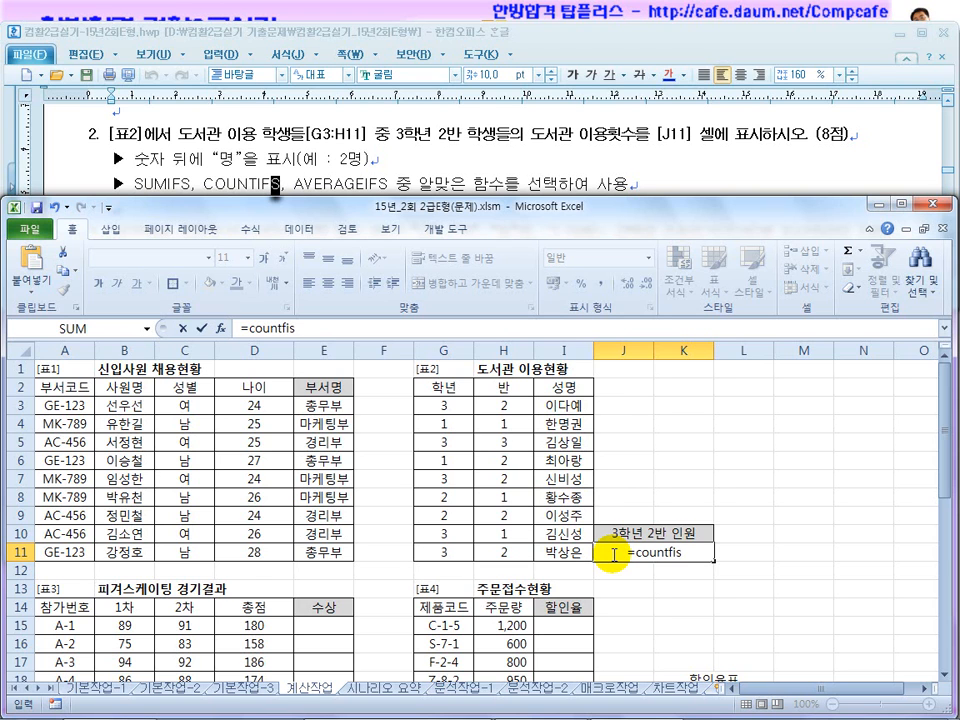
pyautogui.press('BackSpace')
pyautogui.press('BackSpace')
pyautogui.press('BackSpace')
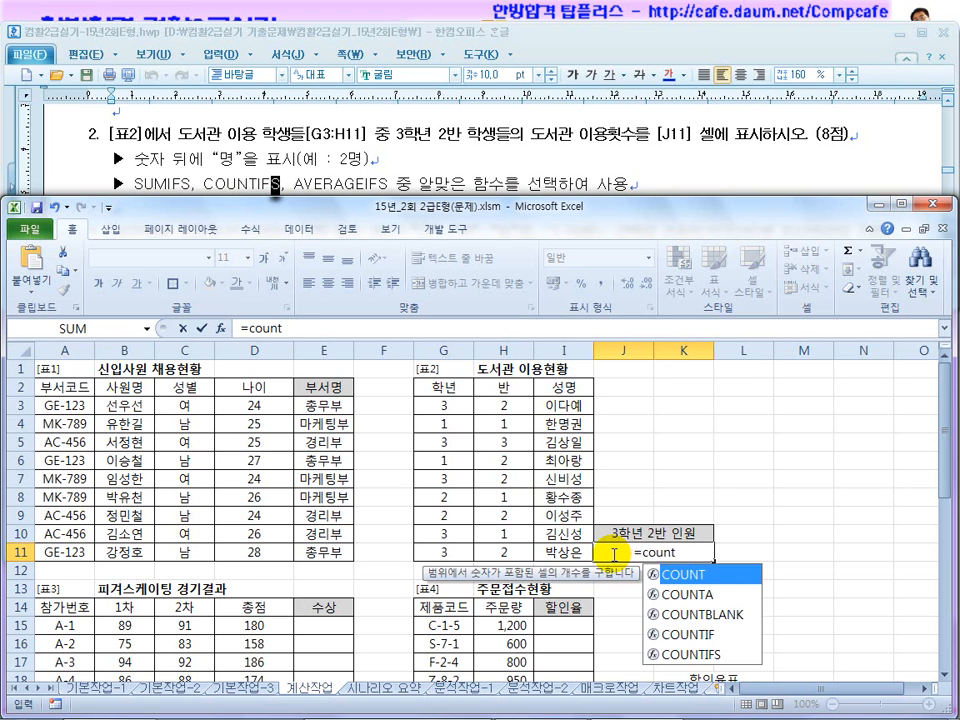
pyautogui.write('ifs(')
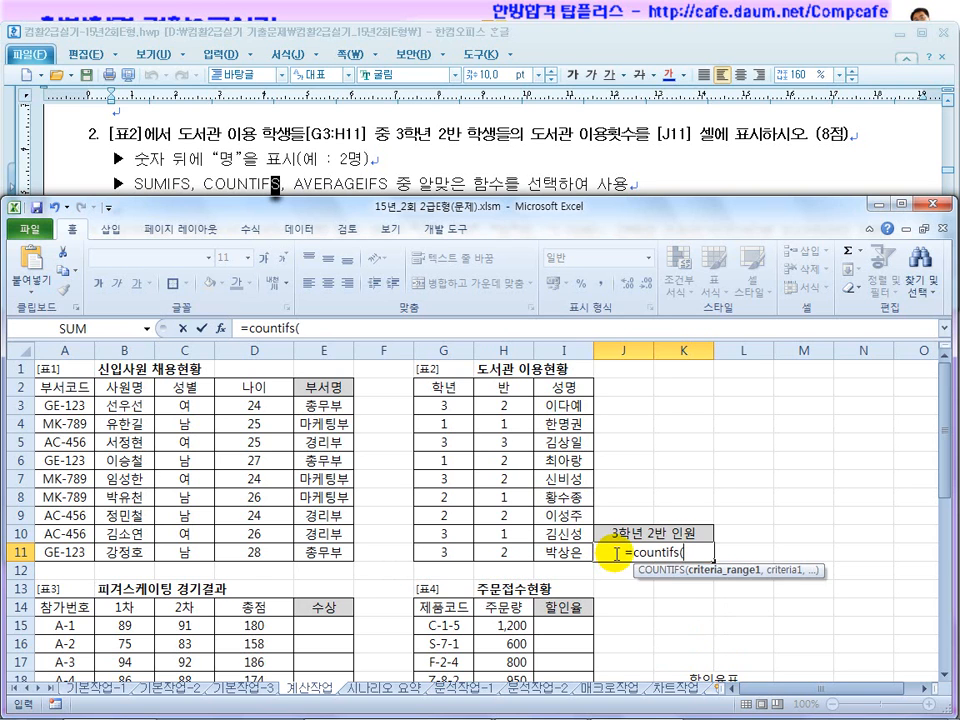
pyautogui.moveTo(450, 405); pyautogui.dragTo(454, 551)
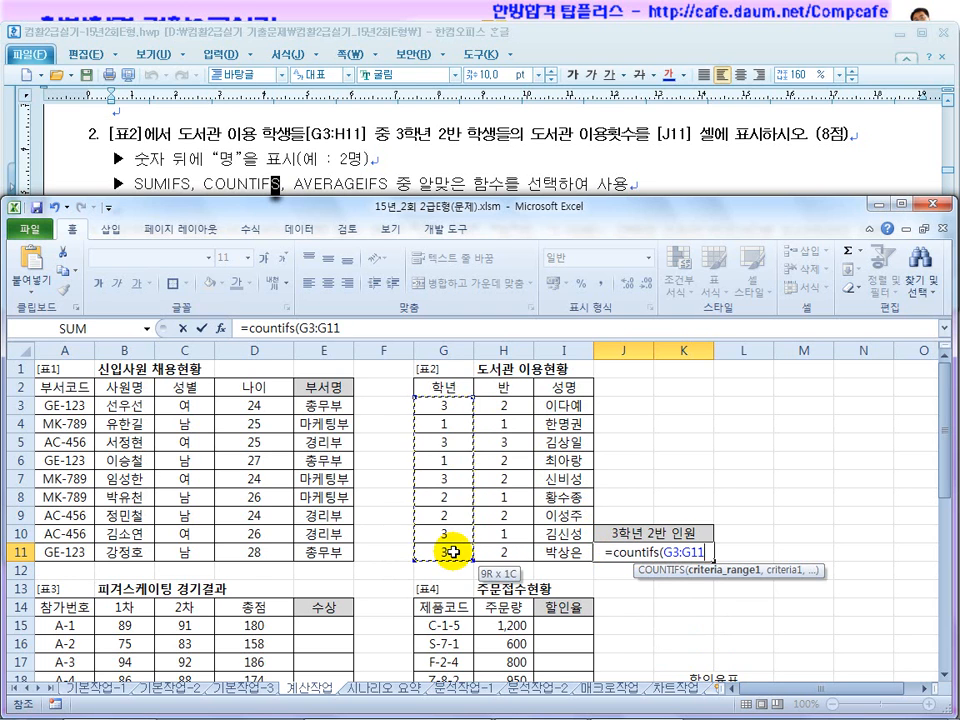
pyautogui.press('F4')
pyautogui.write(',')
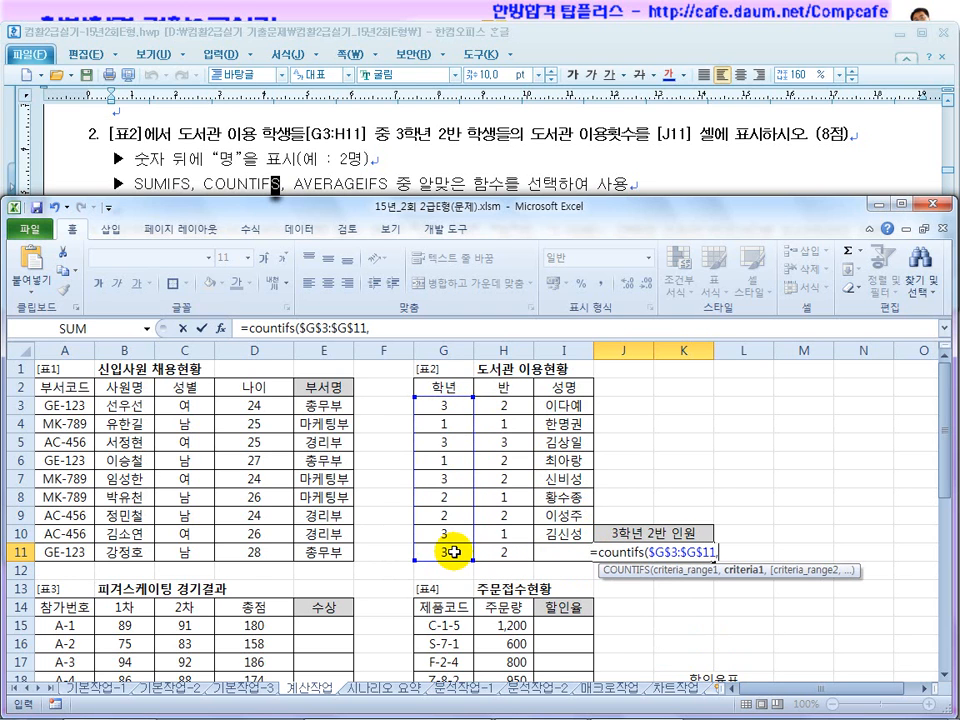
# Set "3" as the first criterion of the COUNTIFS formula in J11
pyautogui.write('""')
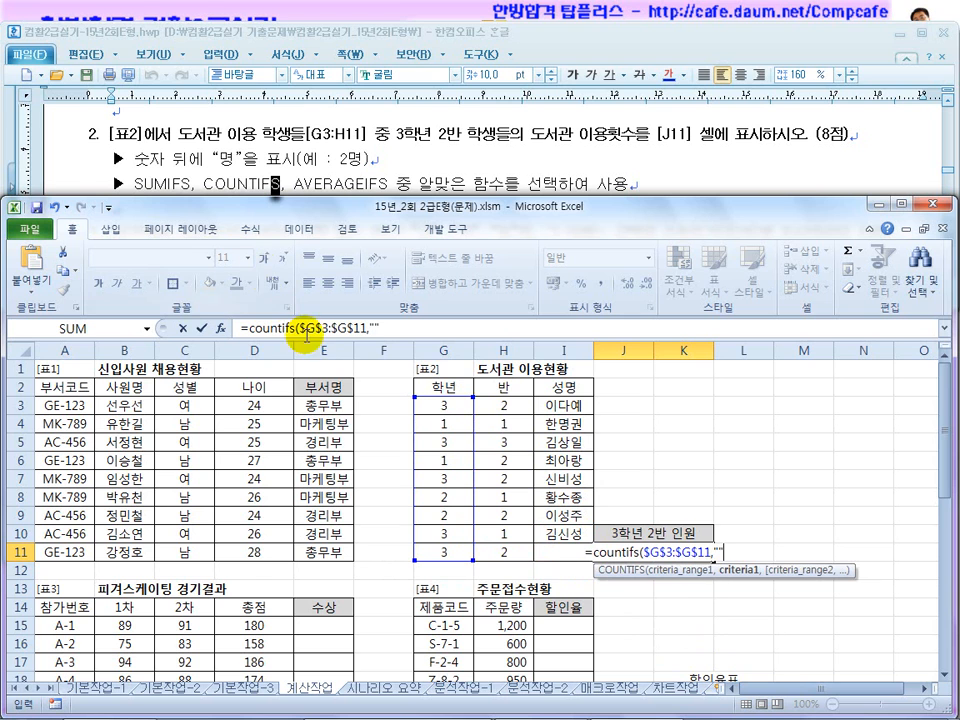
pyautogui.click(392, 333)
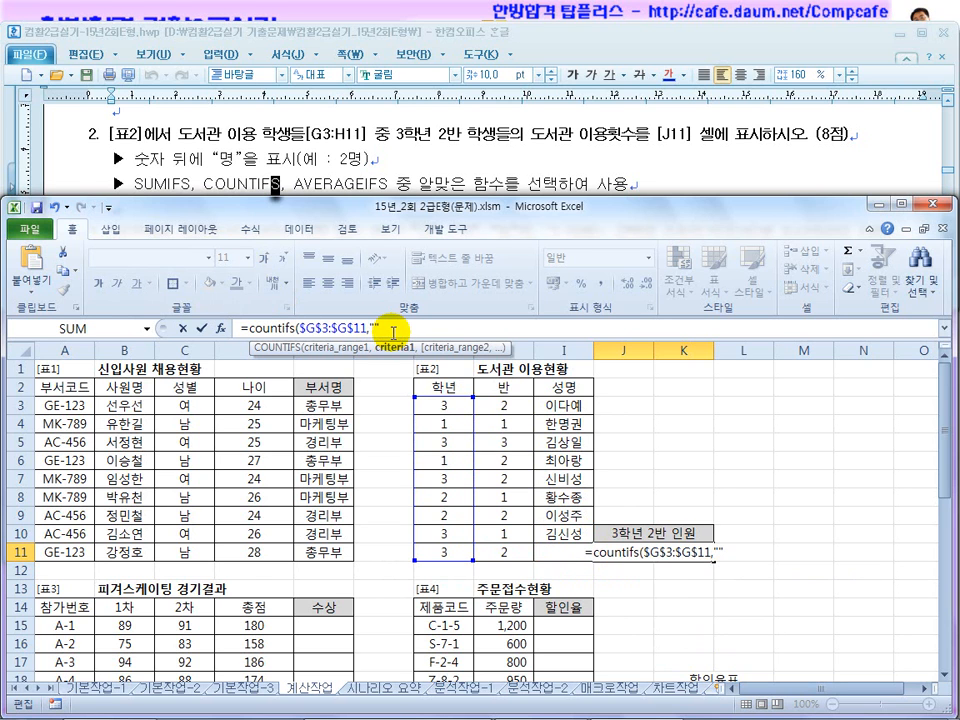
pyautogui.write('3",')
# Add the absolute range $H$3:$H$11 with criterion "2" as the second condition and close the COUNTIFS formula
pyautogui.moveTo(505, 405); pyautogui.dragTo(513, 551)
pyautogui.press('F4')
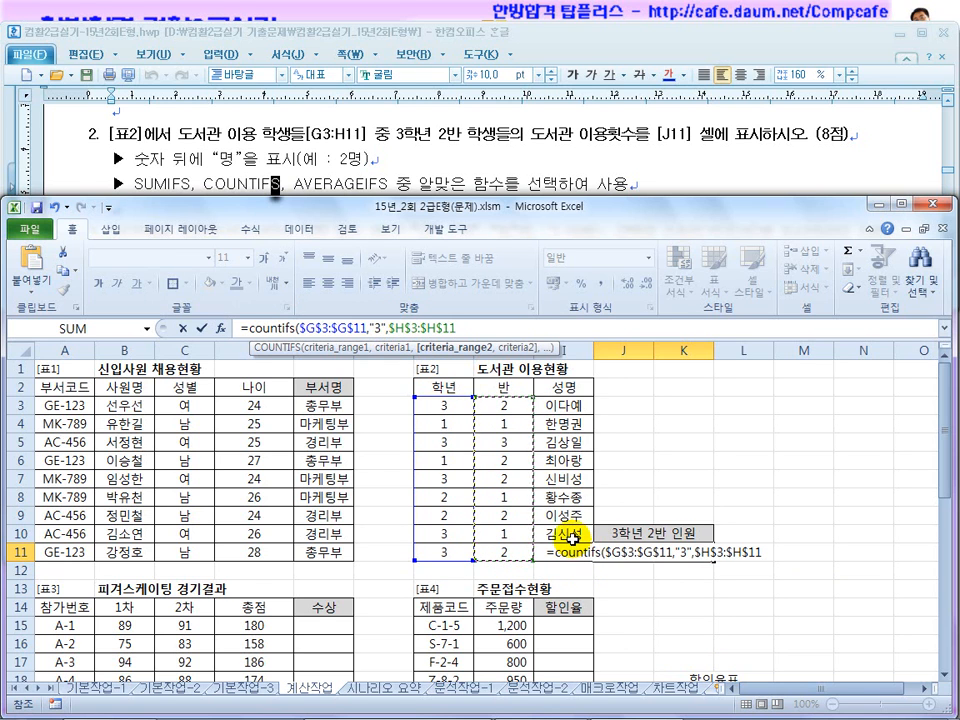
pyautogui.write(',""')
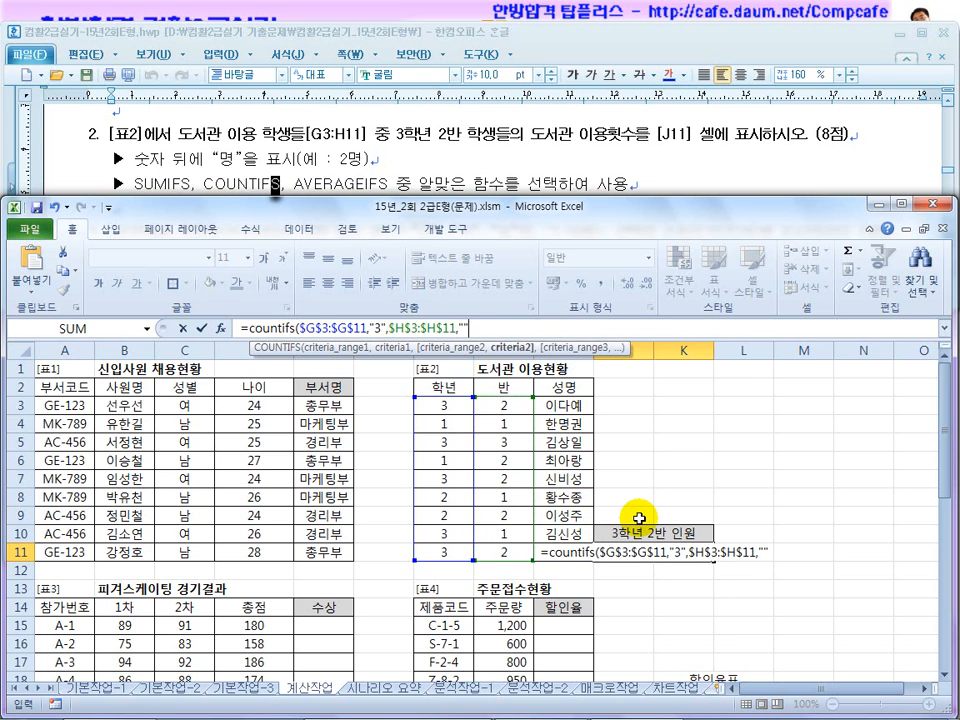
pyautogui.write(')')
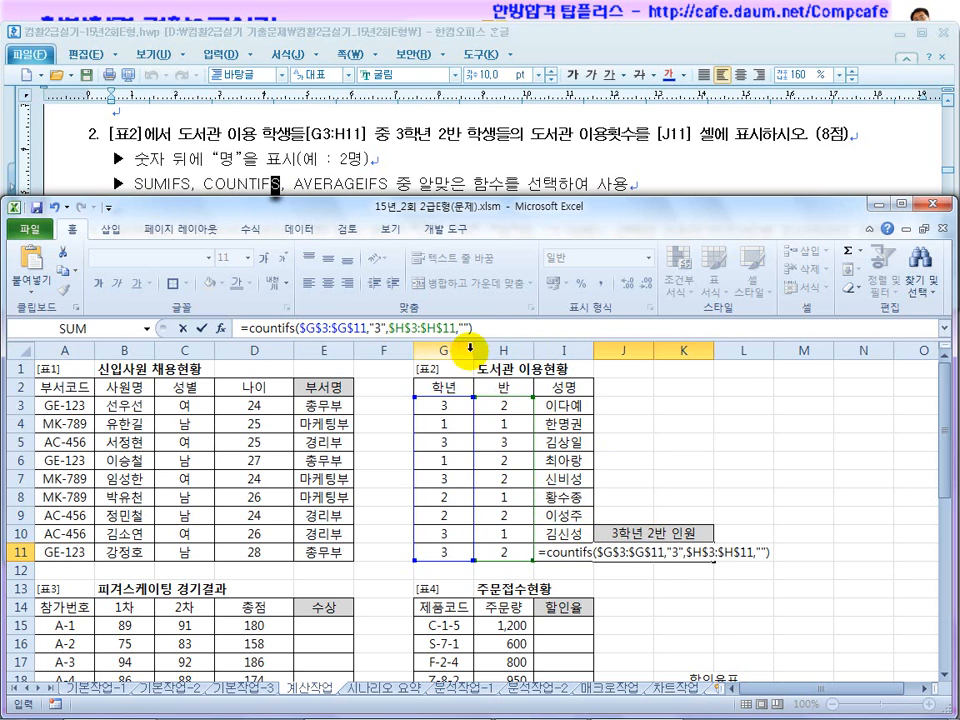
pyautogui.click(463, 328)
pyautogui.write('2')
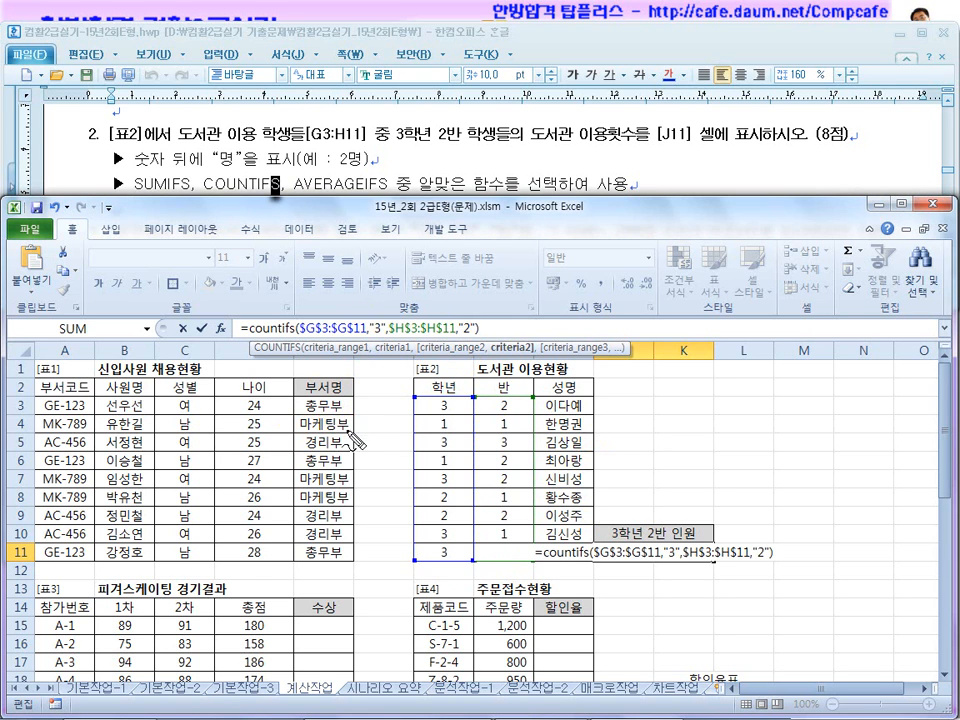
pyautogui.moveTo(376, 394)
pyautogui.mouseDown()
pyautogui.moveTo(377, 408)
pyautogui.moveTo(412, 403)
pyautogui.mouseUp()
pyautogui.moveTo(418, 396)
pyautogui.mouseDown()
pyautogui.moveTo(415, 408)
pyautogui.moveTo(436, 416)
pyautogui.moveTo(426, 424)
pyautogui.mouseUp()
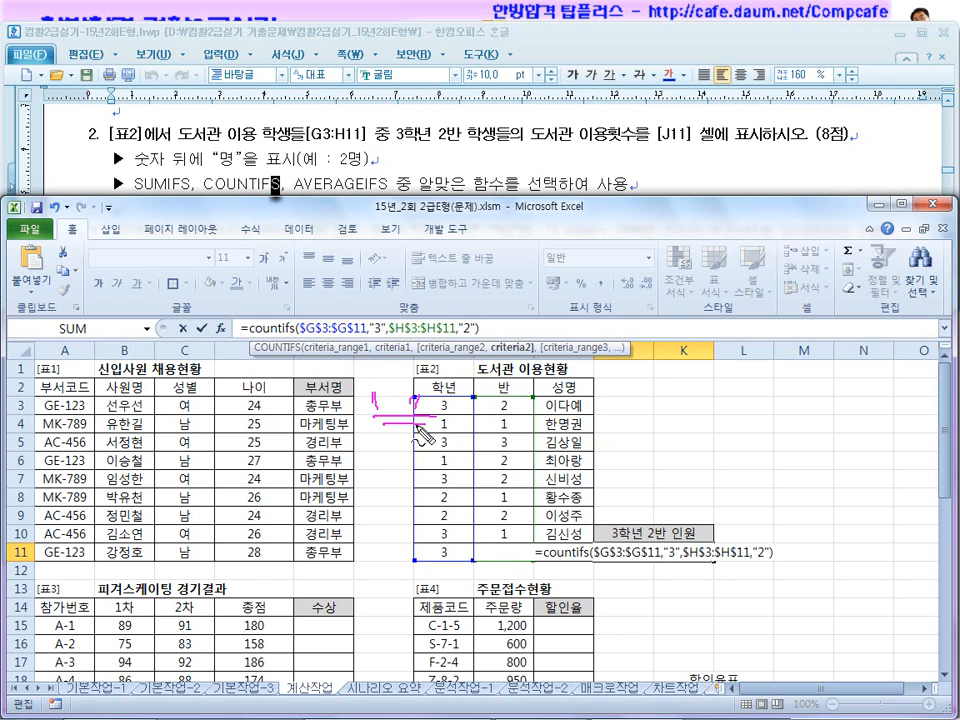
pyautogui.moveTo(369, 449)
pyautogui.mouseDown()
pyautogui.moveTo(366, 485)
pyautogui.moveTo(401, 463)
pyautogui.moveTo(386, 504)
pyautogui.mouseUp()
pyautogui.moveTo(416, 490); pyautogui.dragTo(414, 498)
pyautogui.moveTo(426, 489)
pyautogui.mouseDown()
pyautogui.moveTo(420, 500)
pyautogui.moveTo(396, 498)
pyautogui.moveTo(396, 531)
pyautogui.mouseUp()
pyautogui.moveTo(392, 481); pyautogui.dragTo(398, 483)
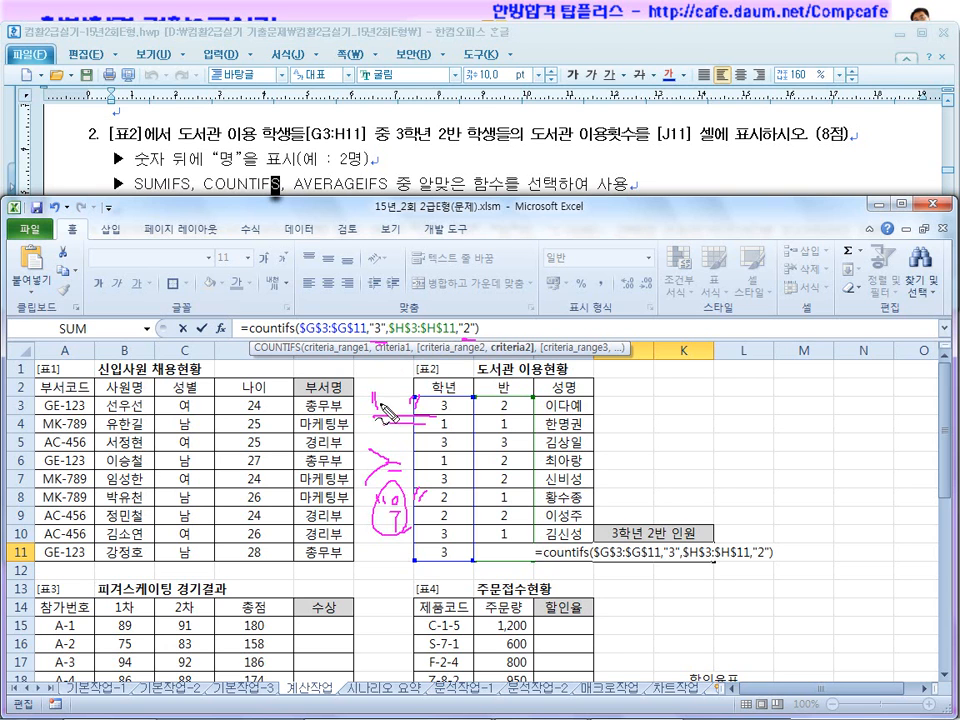
pyautogui.moveTo(366, 343); pyautogui.dragTo(391, 347)
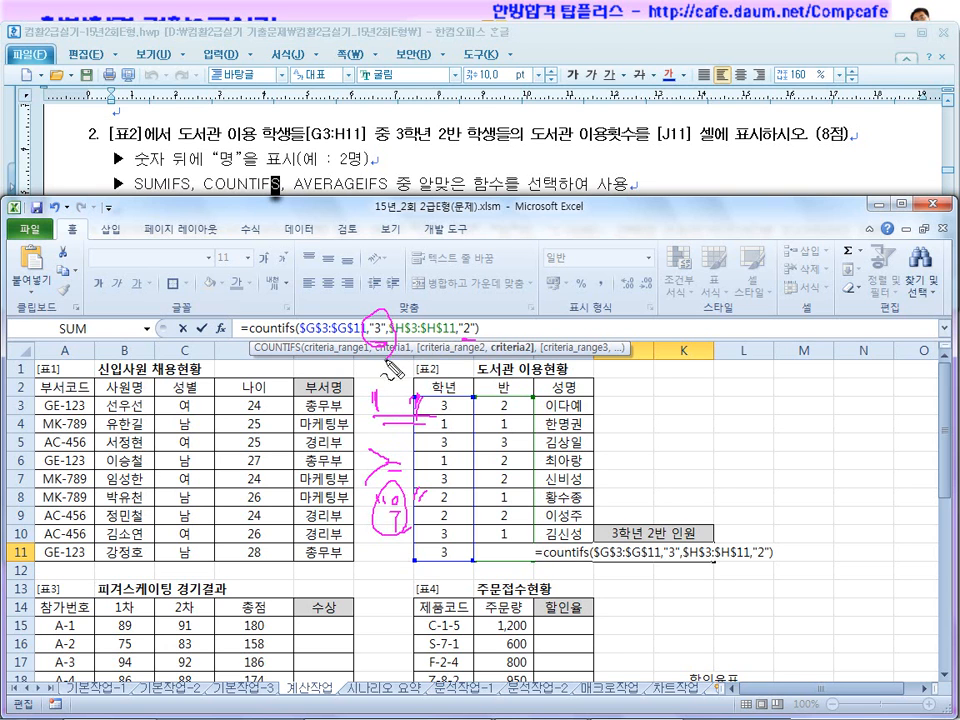
pyautogui.moveTo(461, 341); pyautogui.dragTo(483, 352)
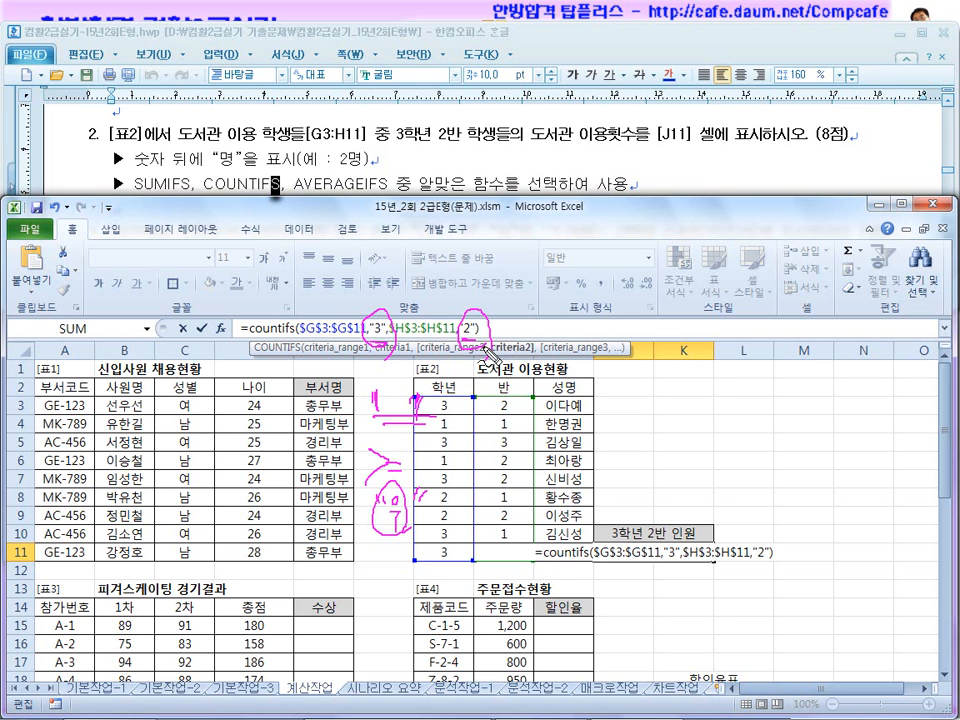
pyautogui.moveTo(452, 370); pyautogui.dragTo(466, 364)
pyautogui.press('Escape')
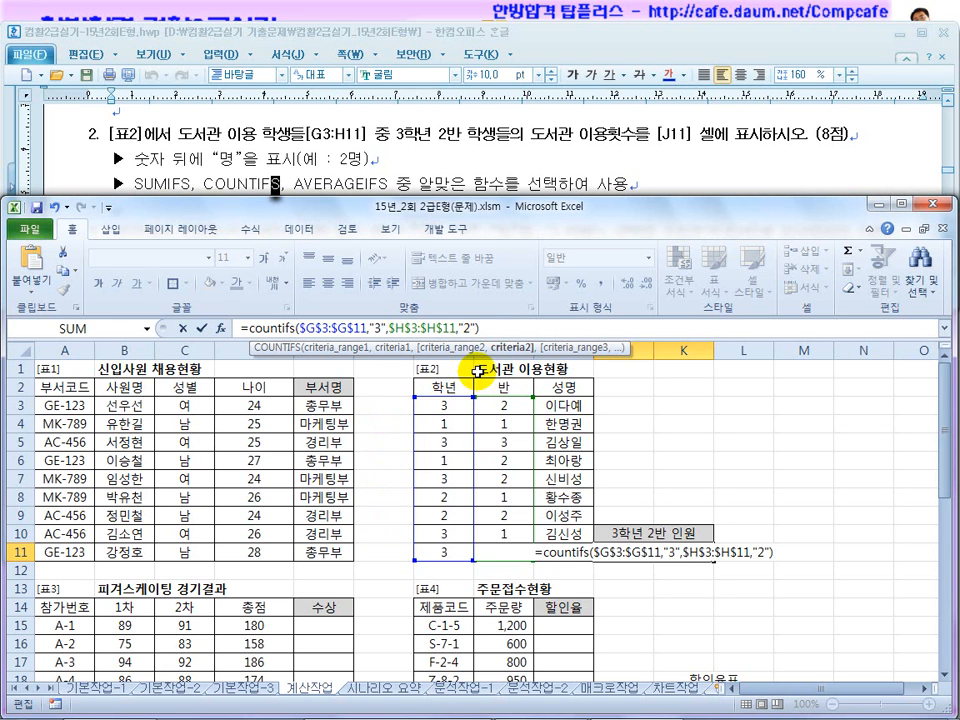
# Enter the COUNTIFS formula in J11 and check its result against the 3학년 2반 rows of 표2
pyautogui.press('Return')
pyautogui.click(625, 552)
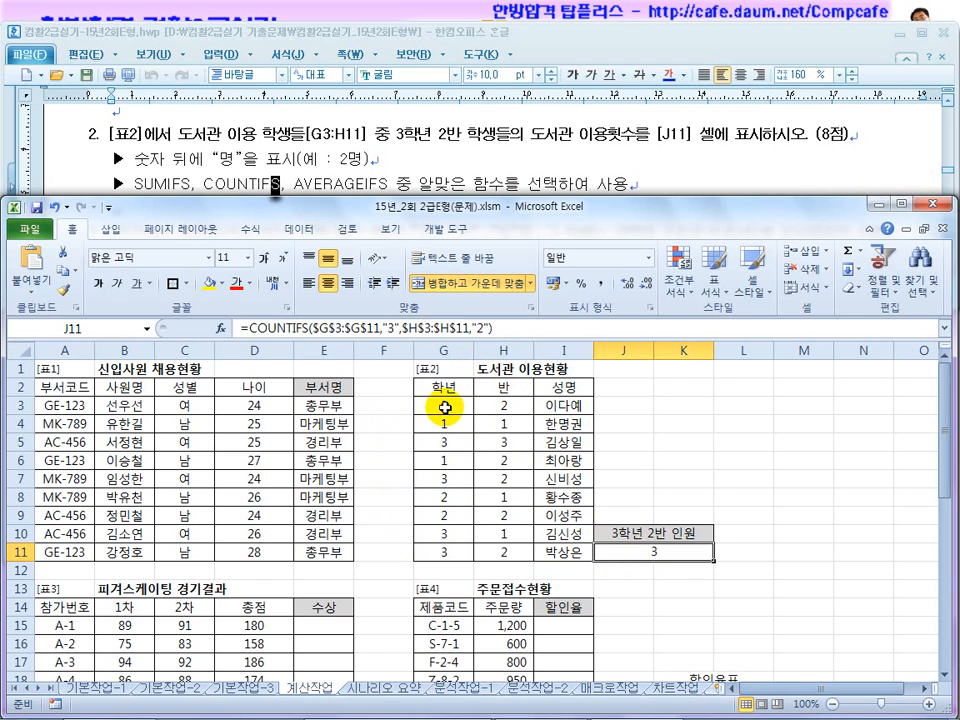
pyautogui.click(445, 407)
pyautogui.click(437, 443)
pyautogui.moveTo(447, 481); pyautogui.dragTo(455, 490)
pyautogui.click(440, 548)
pyautogui.moveTo(440, 548); pyautogui.dragTo(534, 553)
pyautogui.click(641, 553)
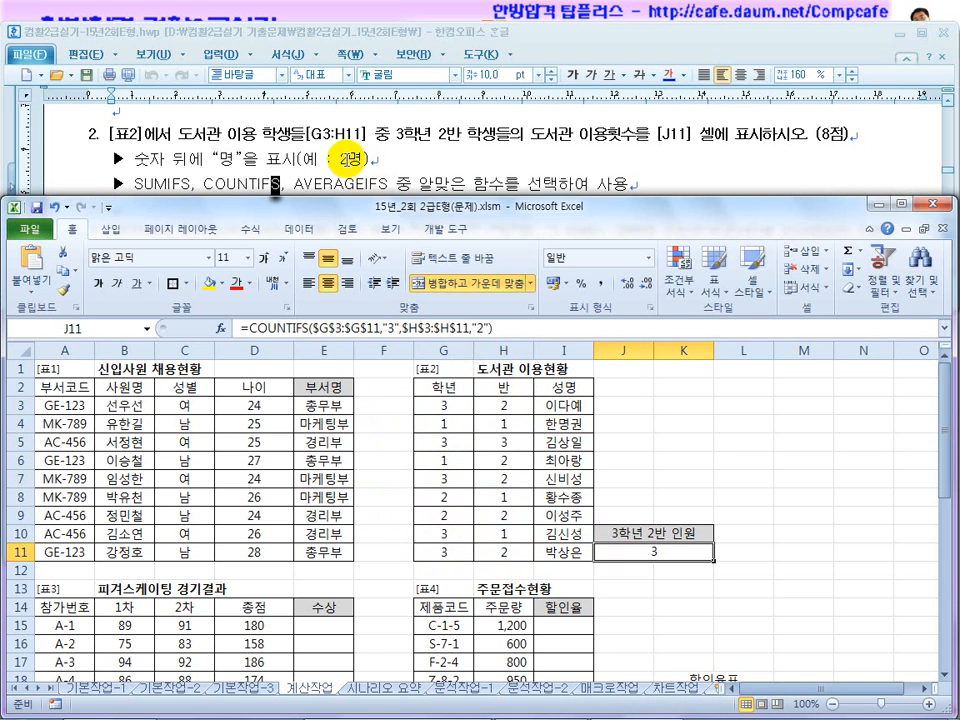
# Append &"명" to the COUNTIFS formula in J11
pyautogui.click(527, 328)
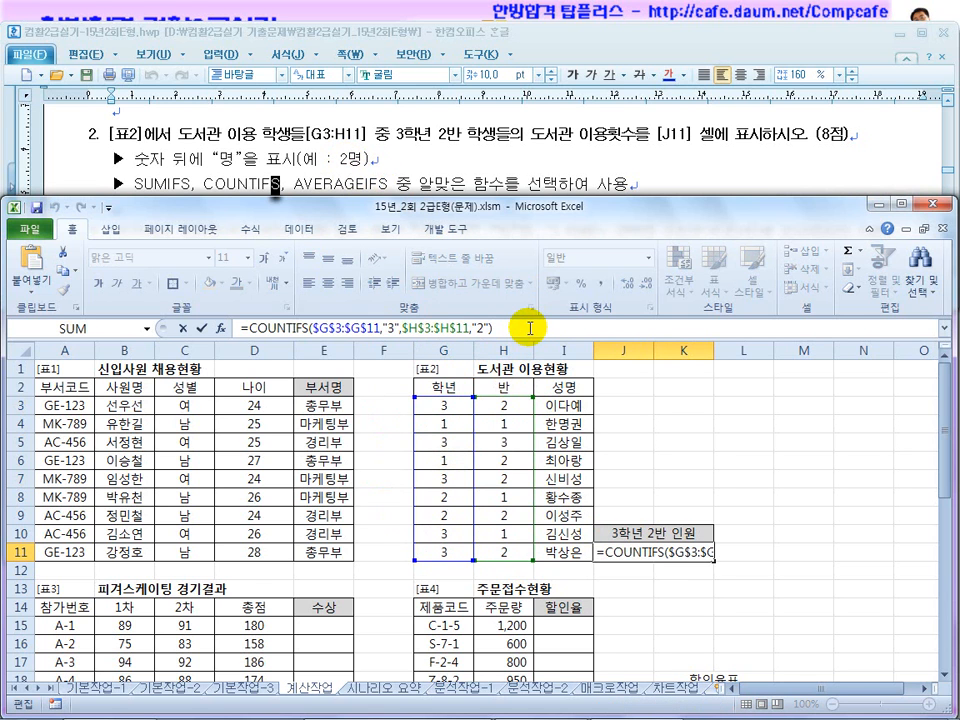
pyautogui.write('&')
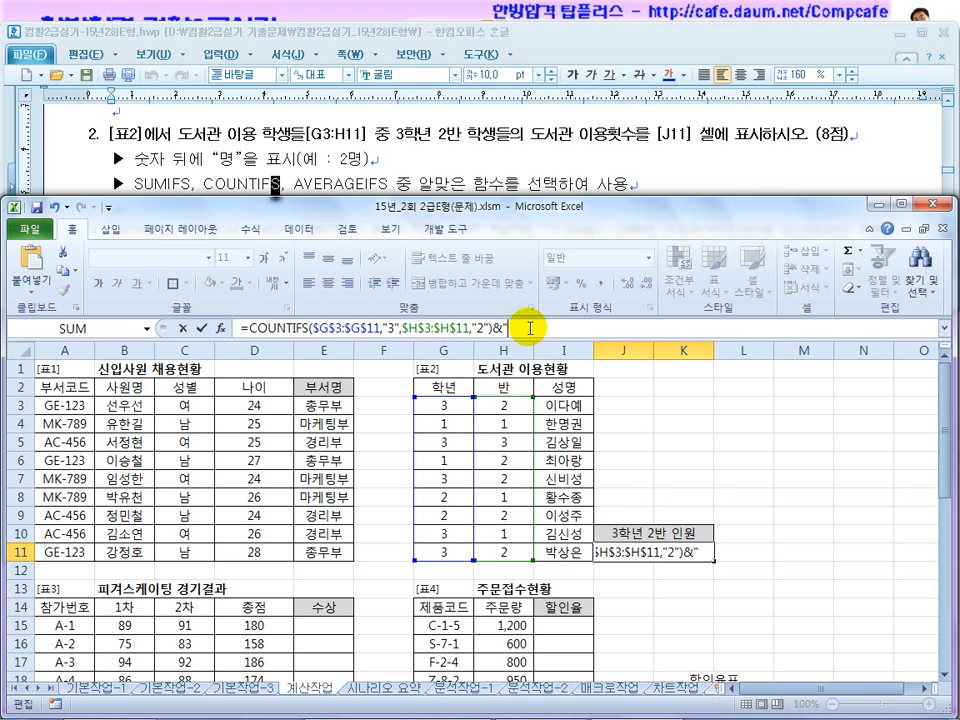
pyautogui.write('"')
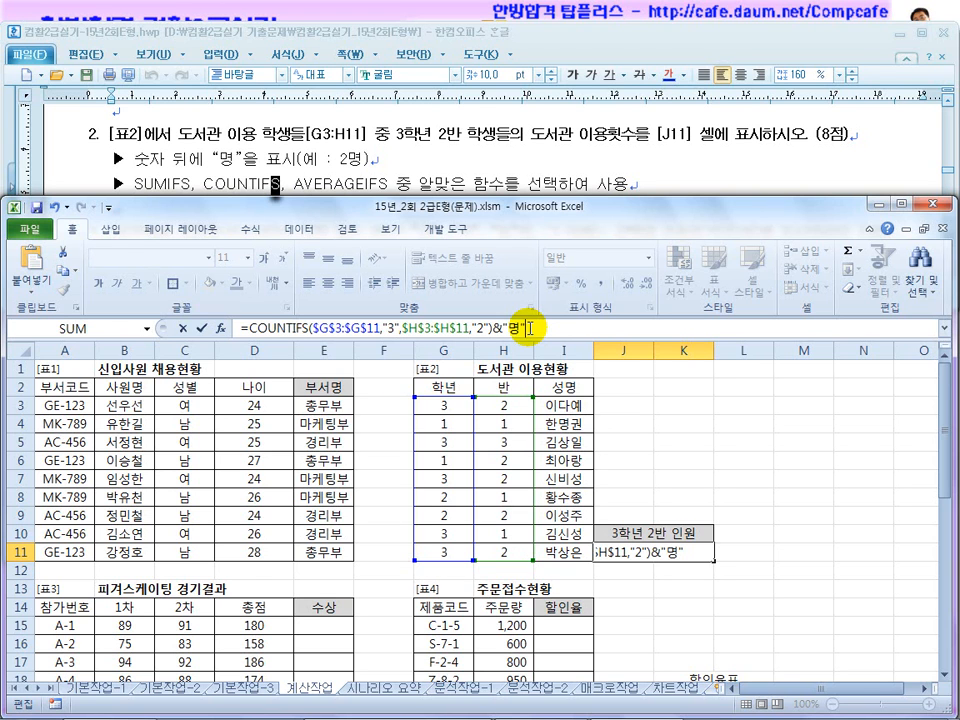
pyautogui.press('Return')
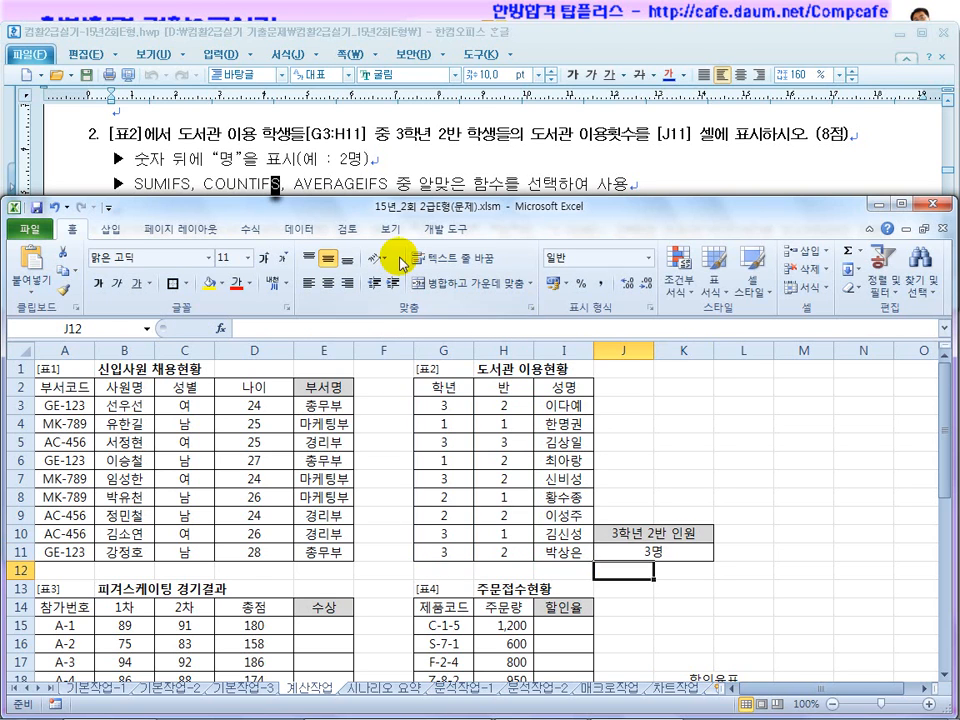
# Switch to the Hangul document and read question 3's conditions for the "금", "은", "동" awards, the blanks and the required functions
pyautogui.click(290, 140)
pyautogui.scroll(-2, 395, 207)
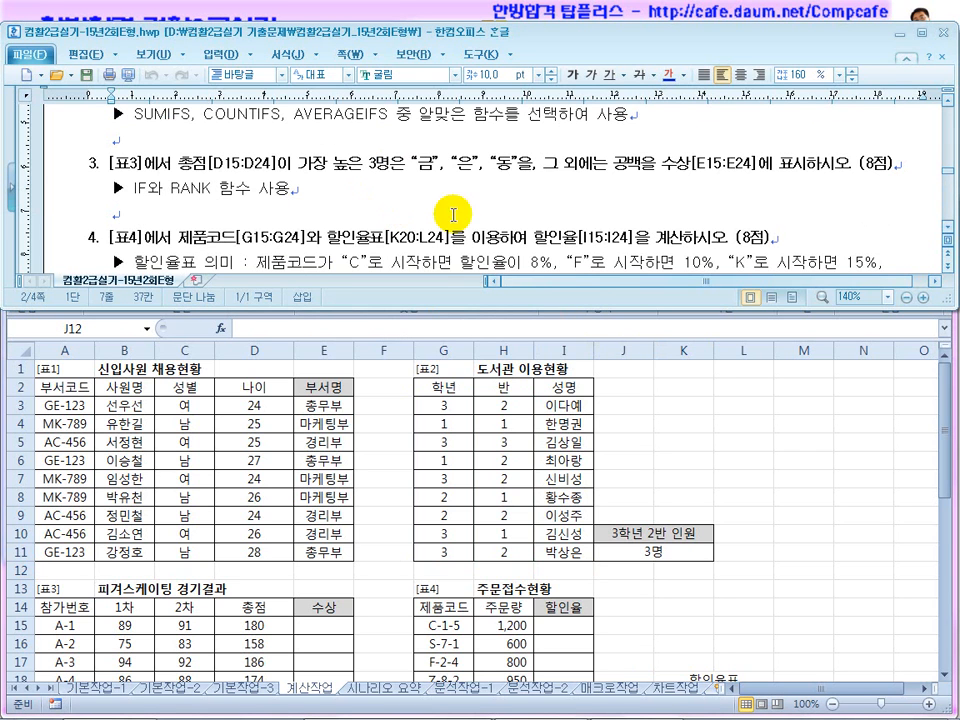
pyautogui.scroll(-2, 945, 224)
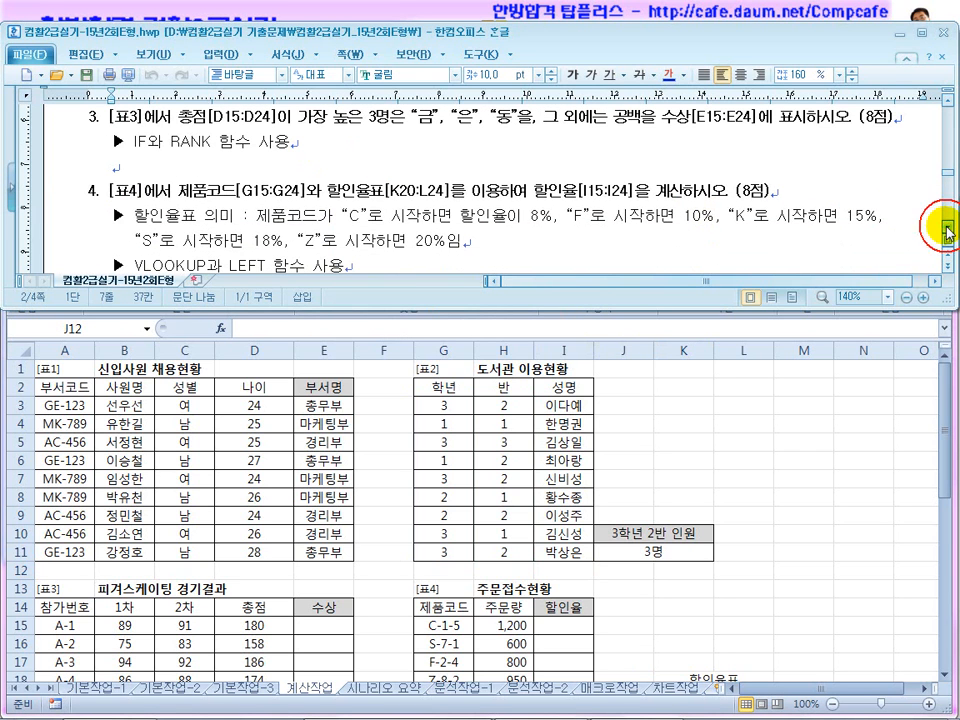
pyautogui.scroll(2, 146, 125)
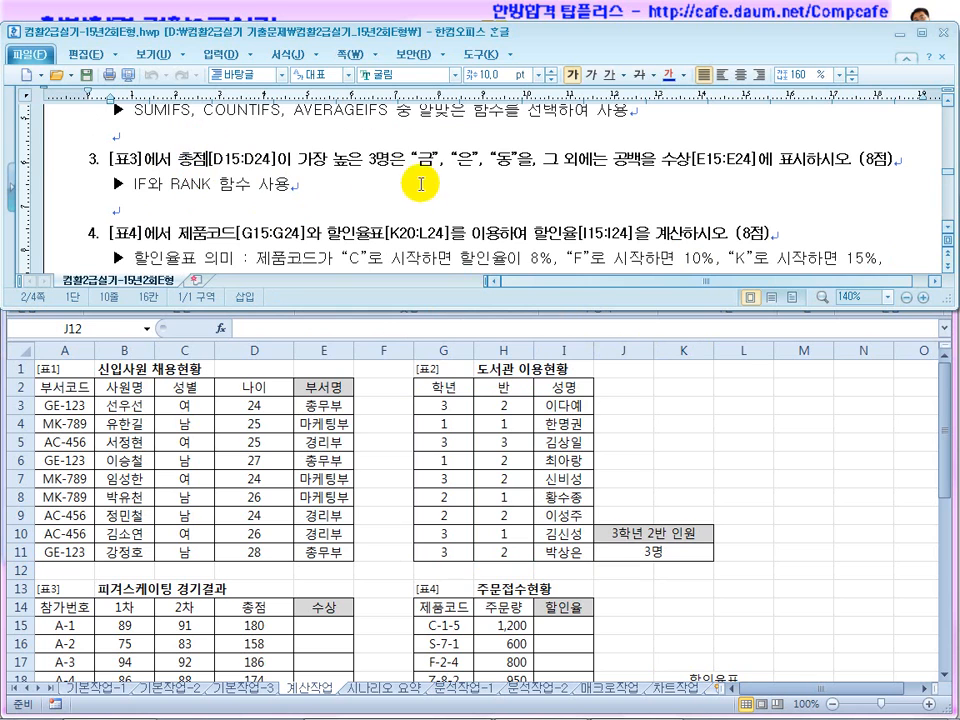
pyautogui.moveTo(313, 159); pyautogui.dragTo(403, 159)
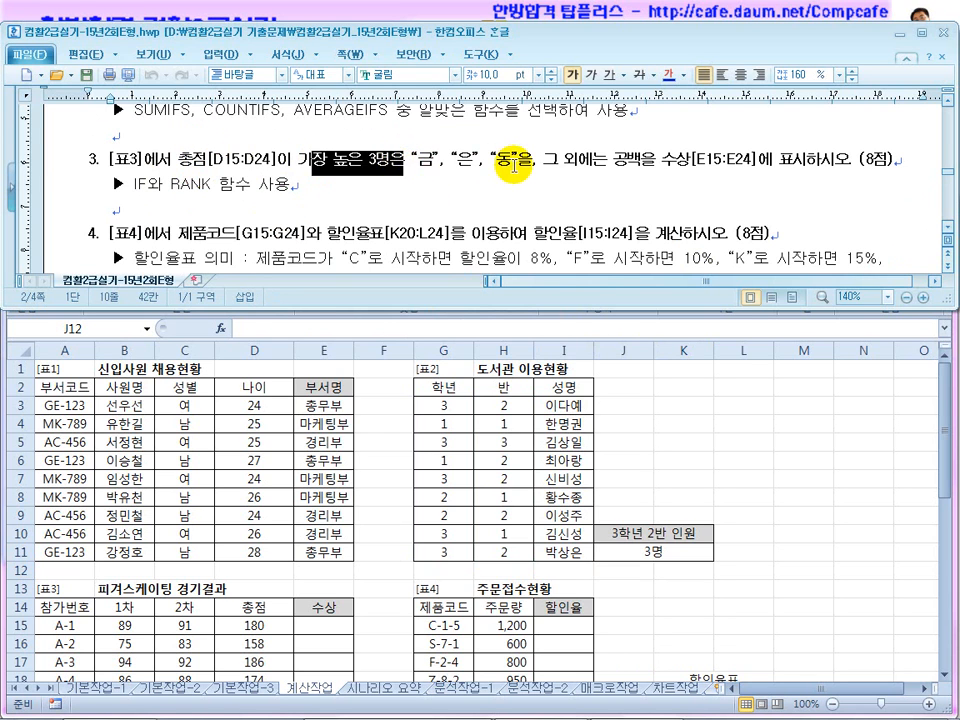
pyautogui.moveTo(515, 165); pyautogui.dragTo(410, 163)
pyautogui.moveTo(605, 162); pyautogui.dragTo(662, 162)
pyautogui.click(650, 427)
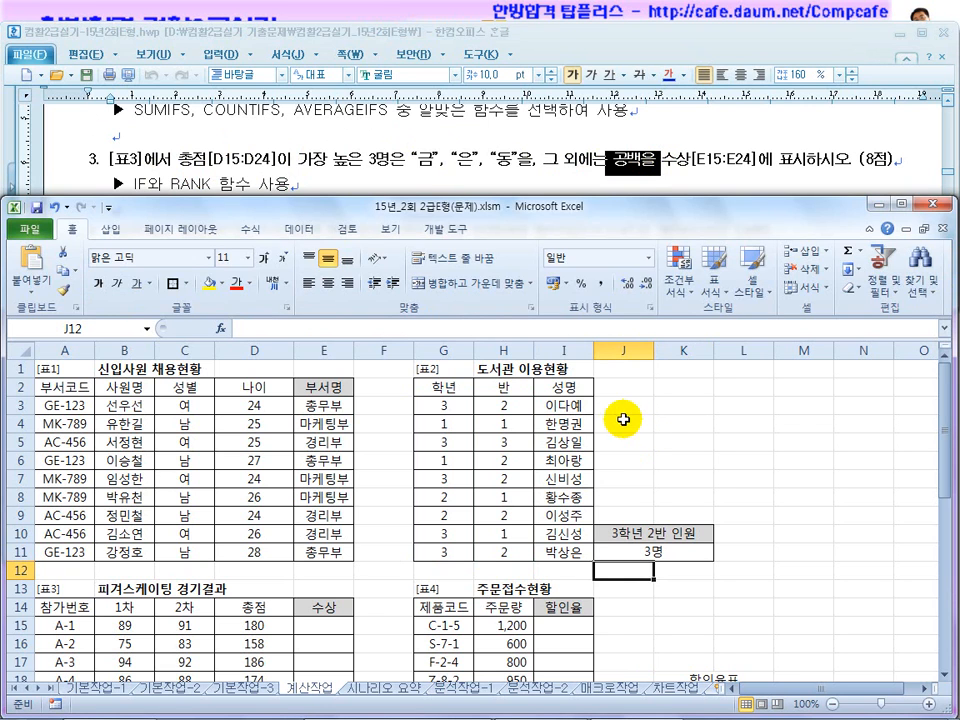
pyautogui.click(453, 162)
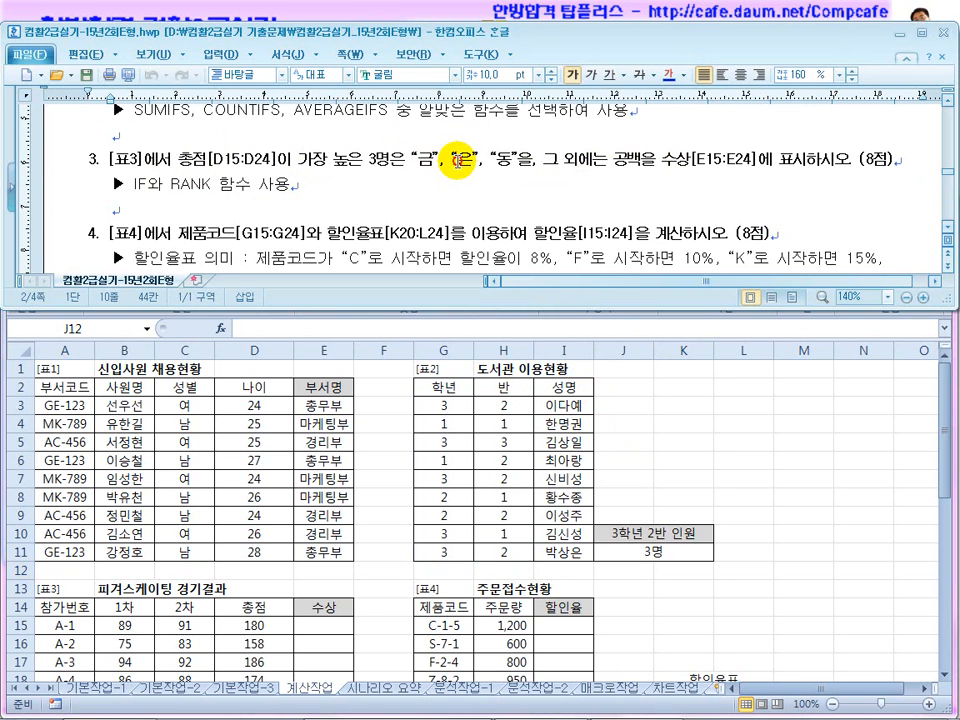
pyautogui.click(630, 163)
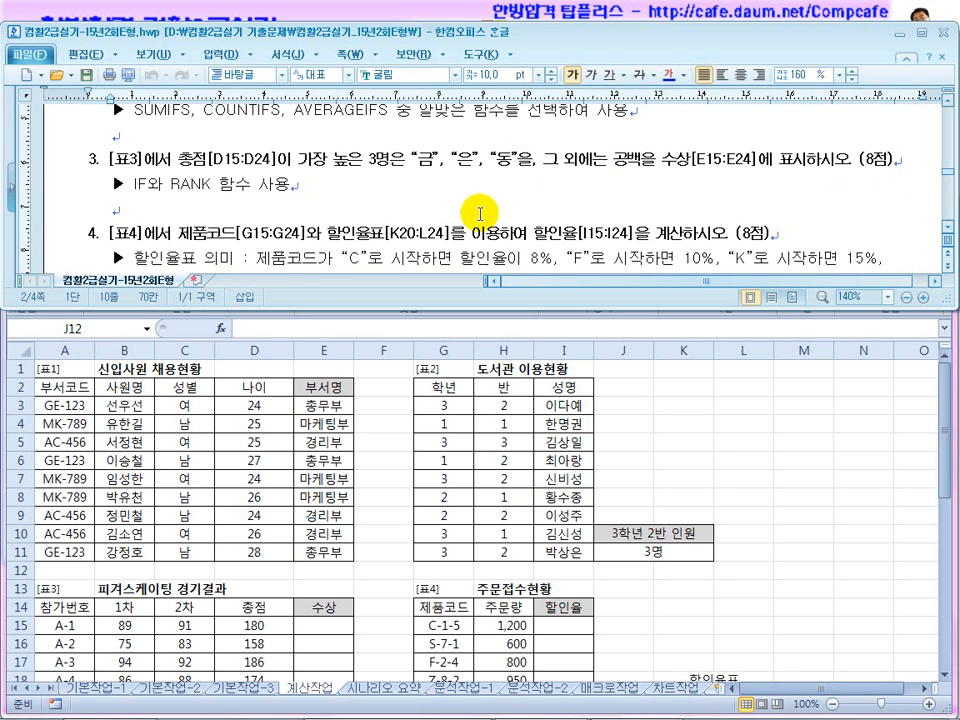
# Locate 표3's 총점 and 수상 columns in Excel and recheck question 3's highest-score condition in the Hangul document
pyautogui.click(609, 455)
pyautogui.scroll(-4, 367, 570)
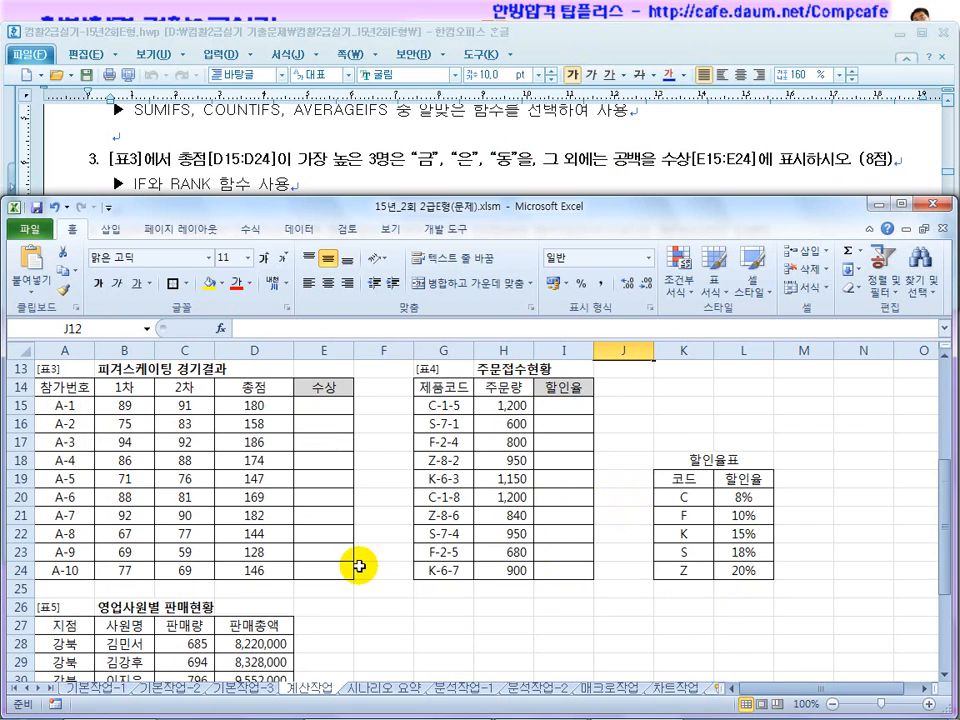
pyautogui.click(320, 404)
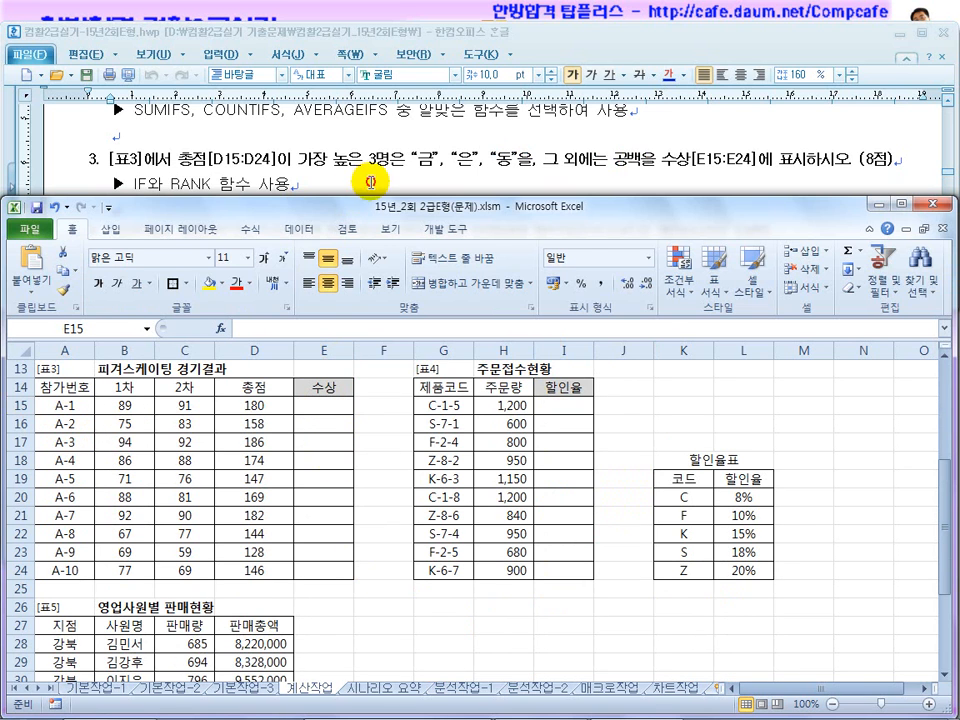
pyautogui.click(370, 182)
pyautogui.click(947, 227)
pyautogui.click(947, 227)
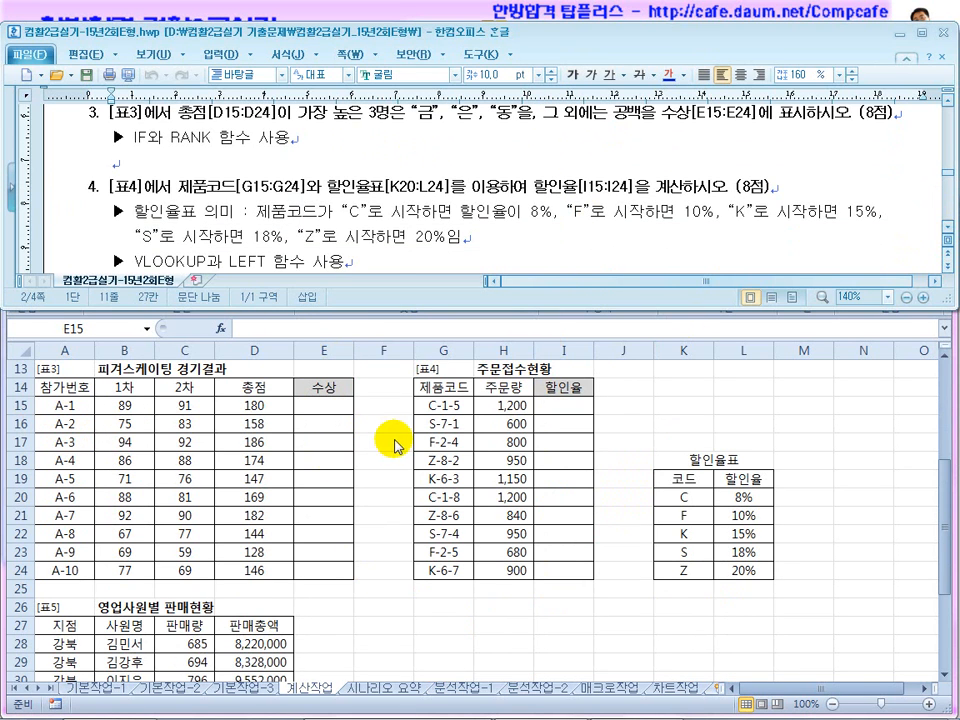
pyautogui.click(320, 406)
pyautogui.moveTo(312, 120); pyautogui.dragTo(357, 122)
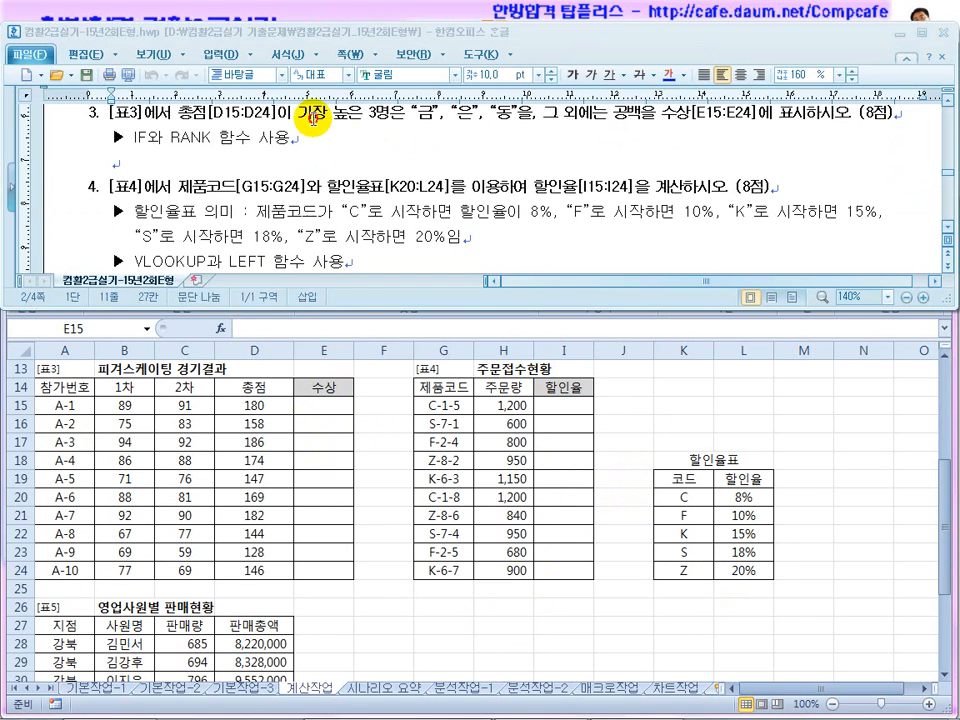
# Enter =RANK(D15,$D$15:$D$24) in E15 to rank the first 총점 of 표3 in descending order
pyautogui.click(320, 406)
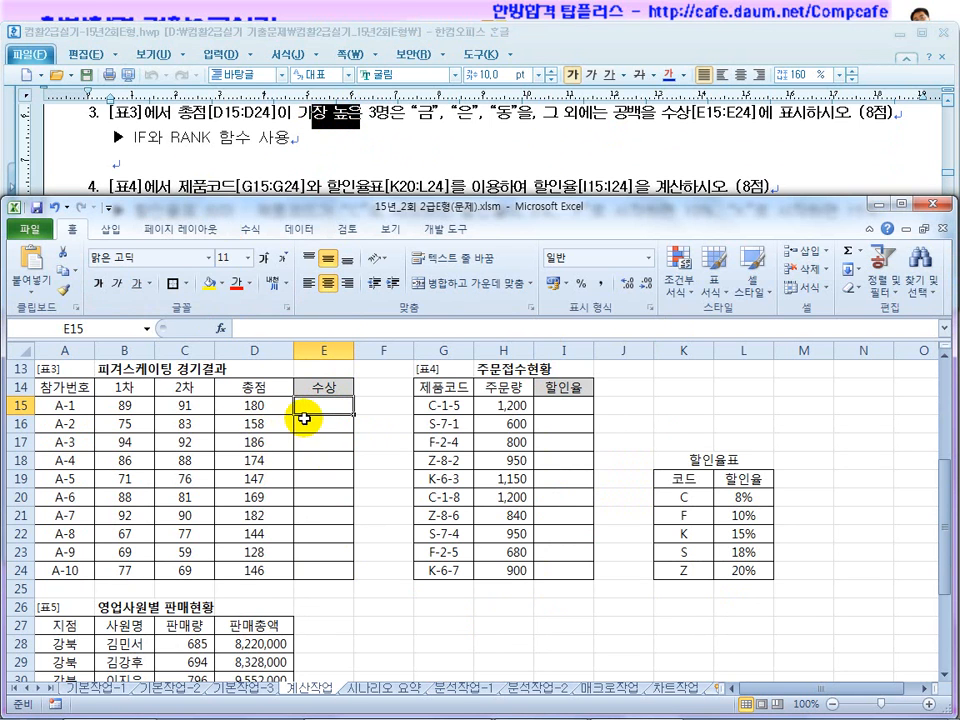
pyautogui.write('=')
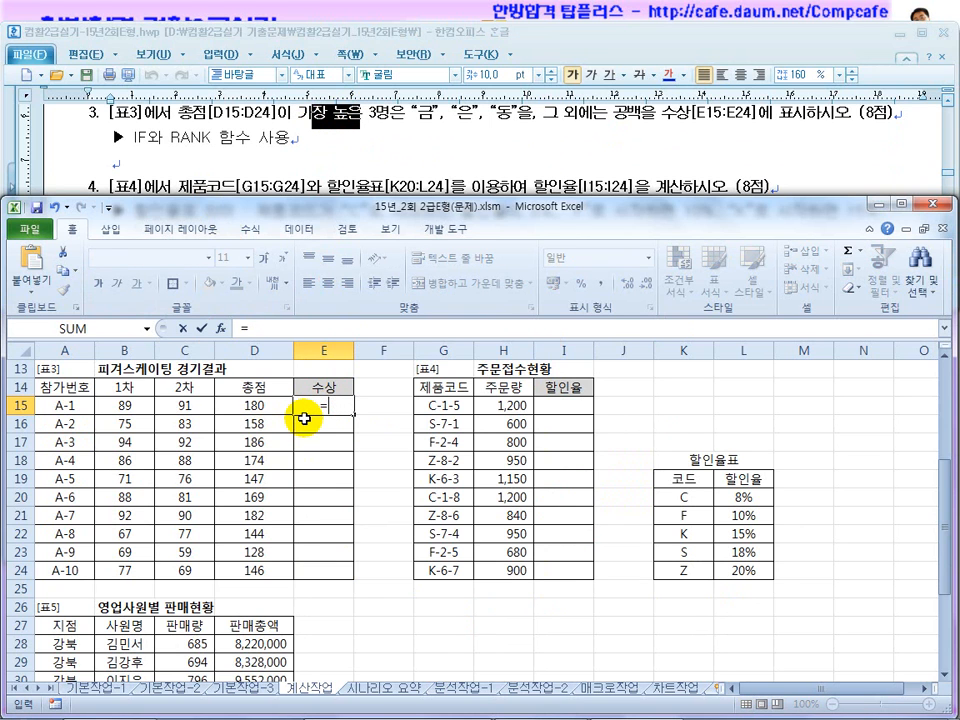
pyautogui.write('rank(')
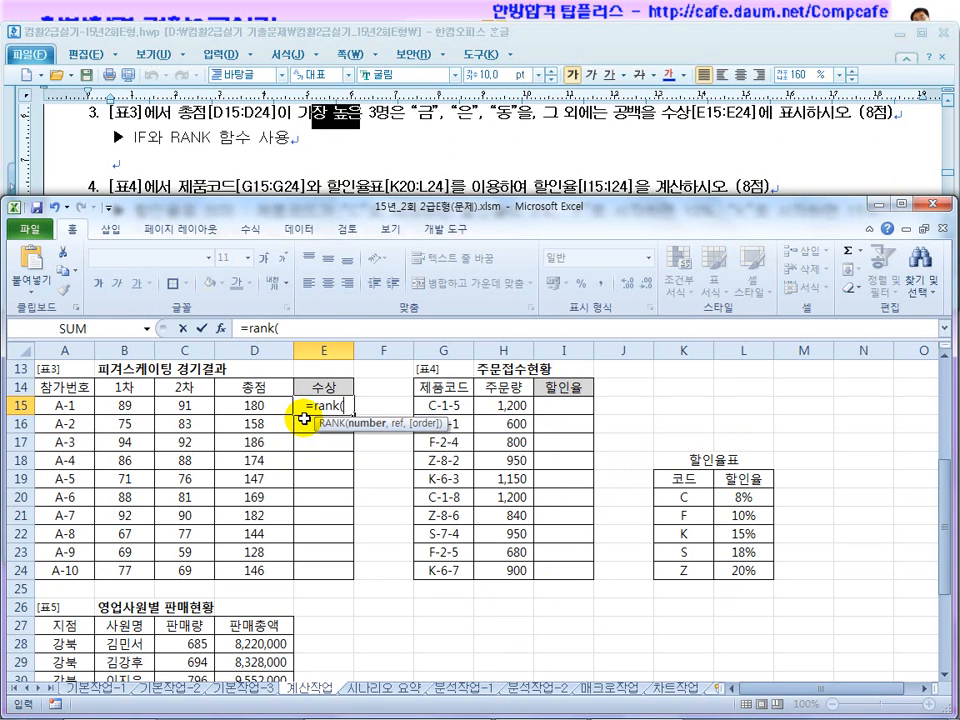
pyautogui.click(259, 406)
pyautogui.write(',')
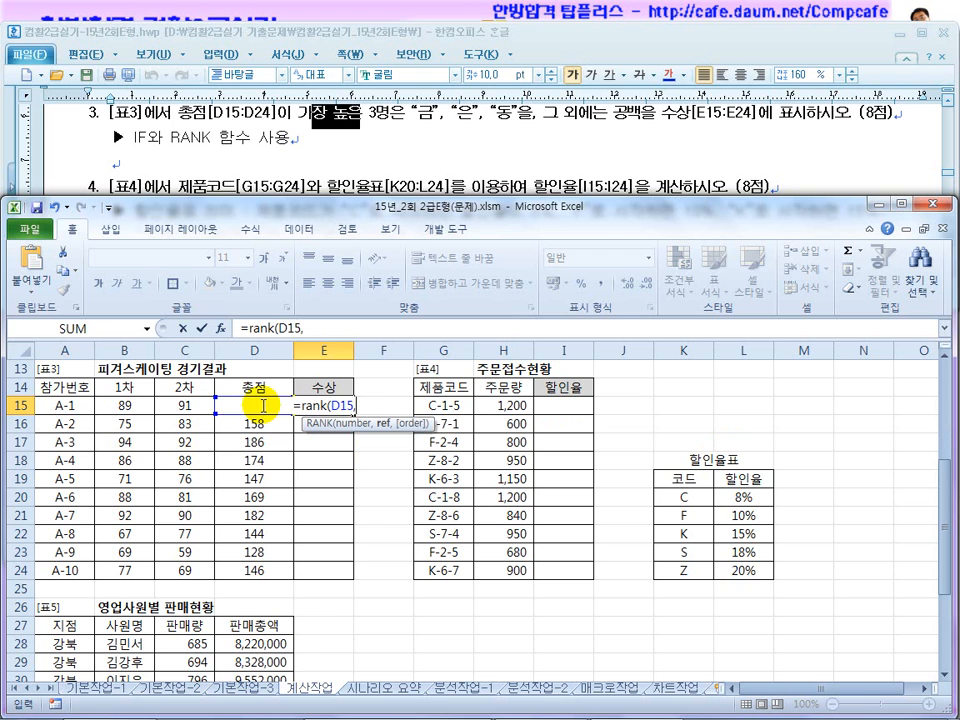
pyautogui.moveTo(260, 570); pyautogui.dragTo(266, 406)
pyautogui.press('F4')
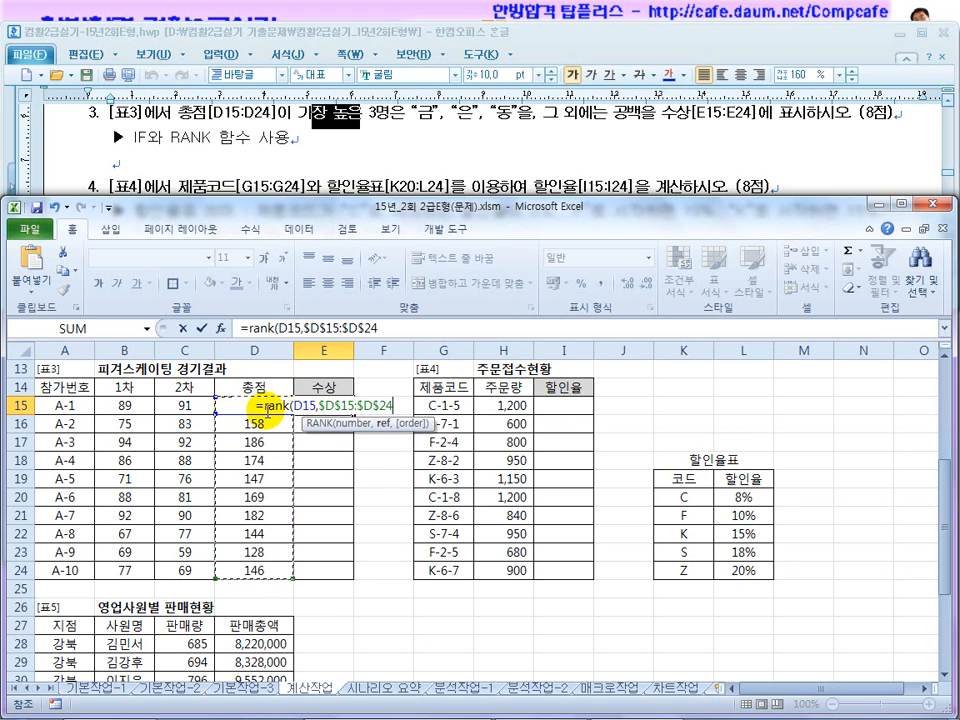
pyautogui.write(',0')
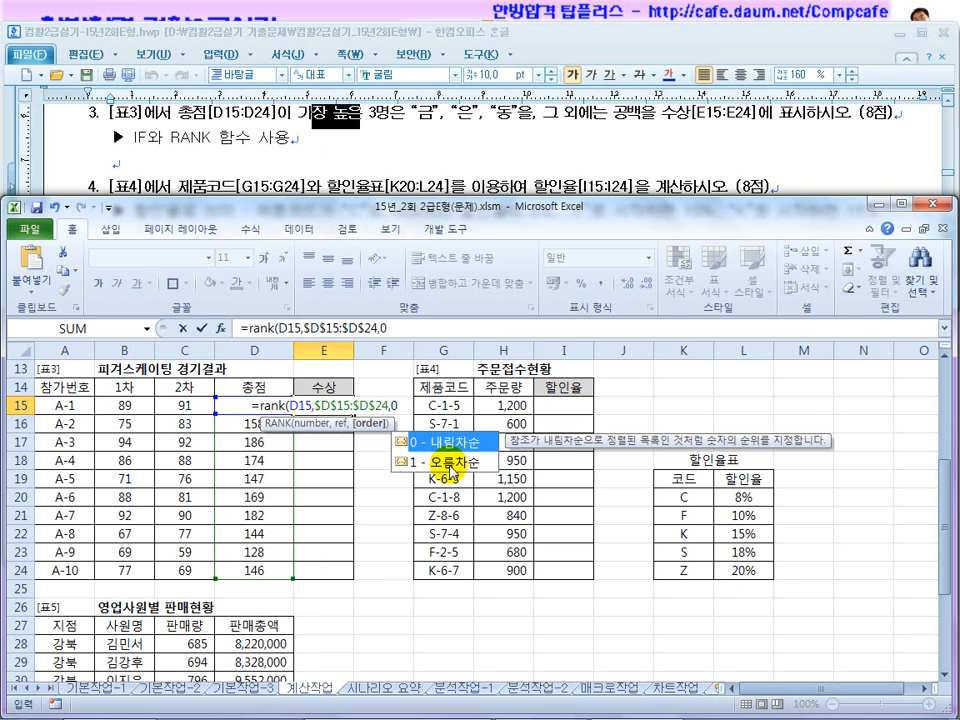
pyautogui.press('BackSpace')
pyautogui.press('BackSpace')
pyautogui.write(')')
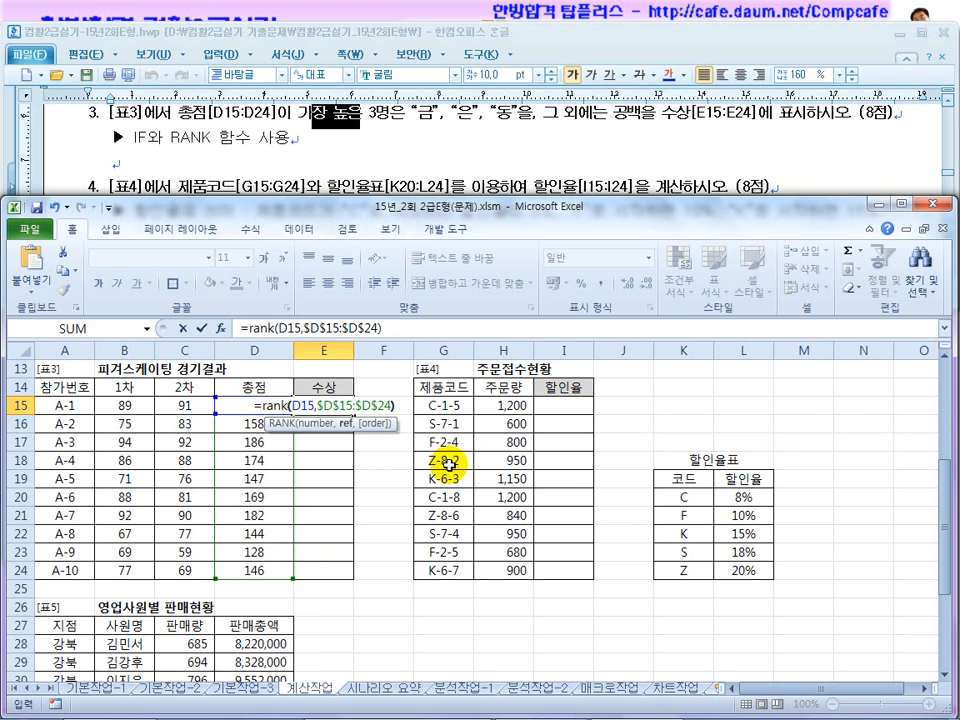
pyautogui.press('Return')
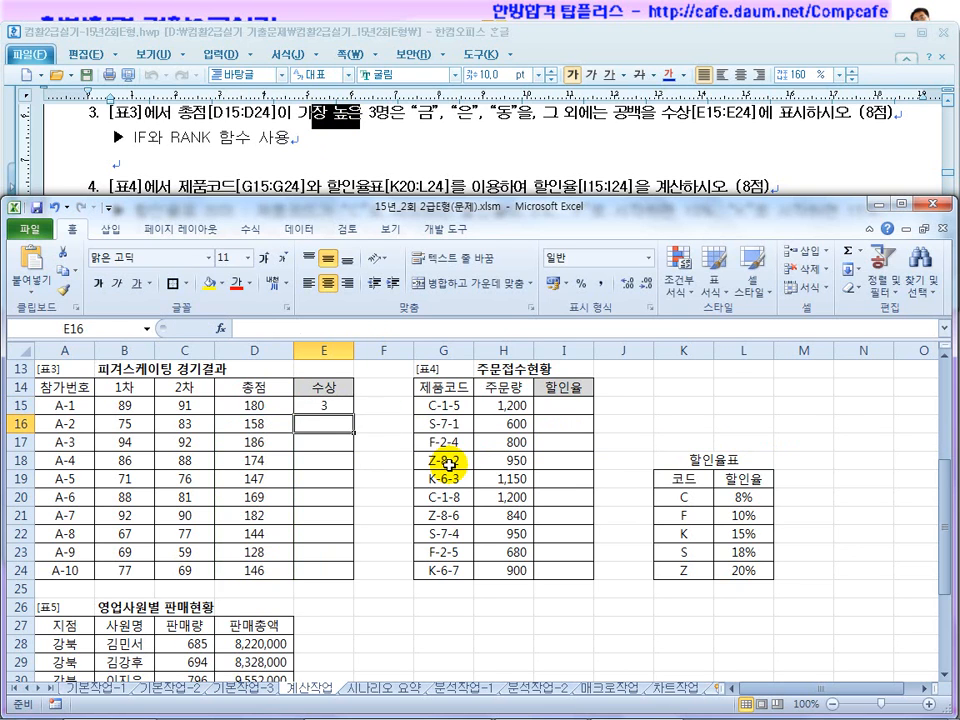
# Fill the RANK formula from E15 down to E24 and check which rows rank first, second and third
pyautogui.click(342, 407)
pyautogui.moveTo(353, 413); pyautogui.dragTo(346, 577)
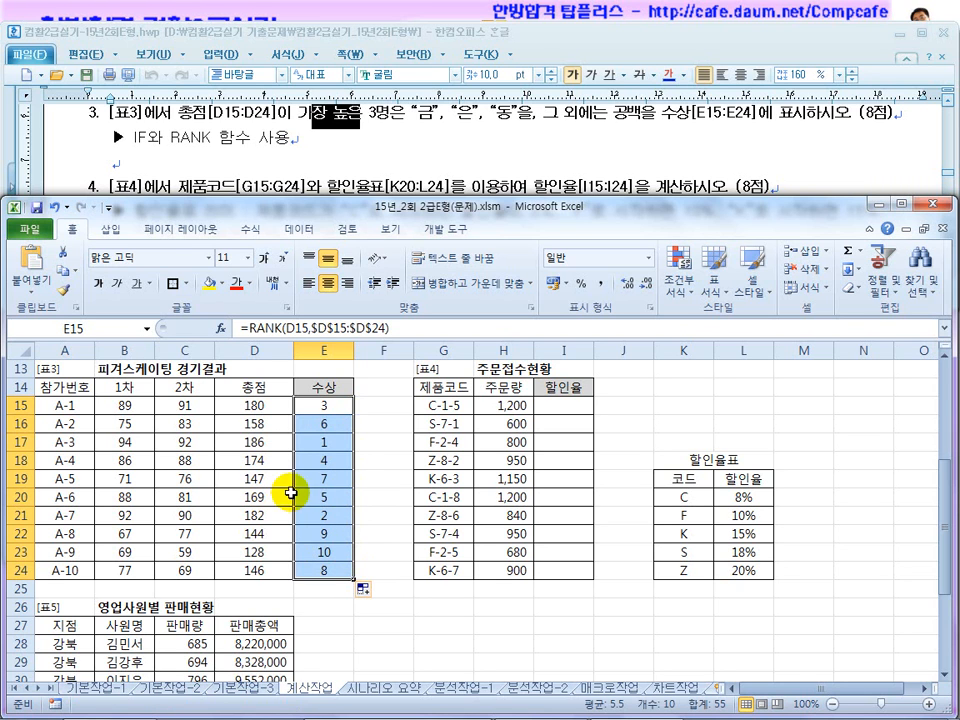
pyautogui.click(330, 406)
pyautogui.click(334, 443)
pyautogui.click(336, 516)
pyautogui.click(336, 443)
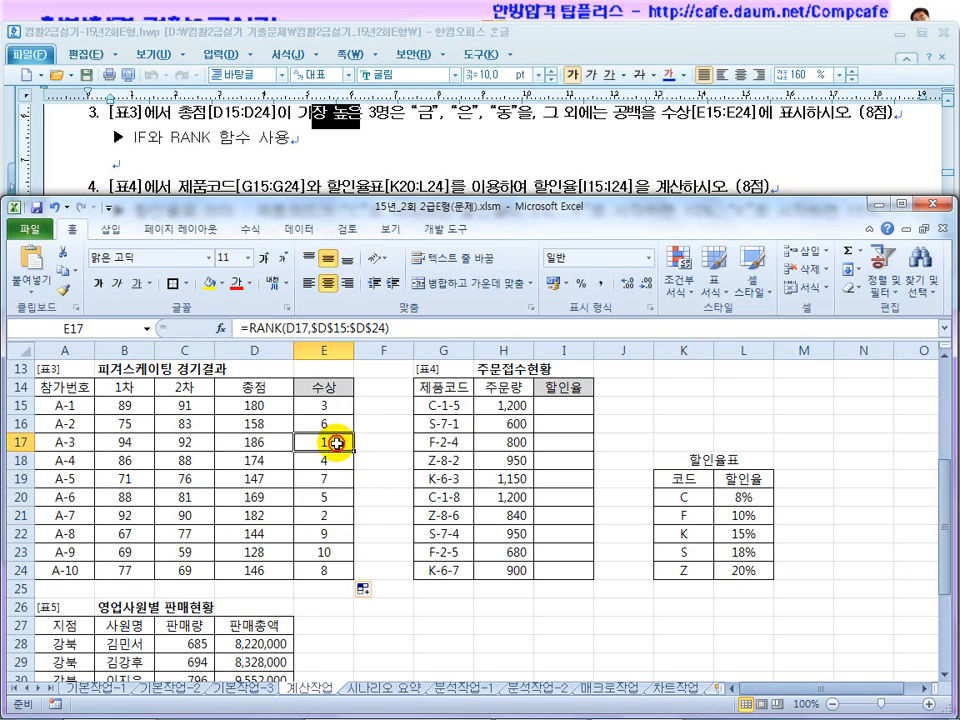
pyautogui.click(326, 514)
# Wrap E15's RANK formula in an IF that tests for rank 1 and returns "금", leaving the false argument open
pyautogui.click(326, 408)
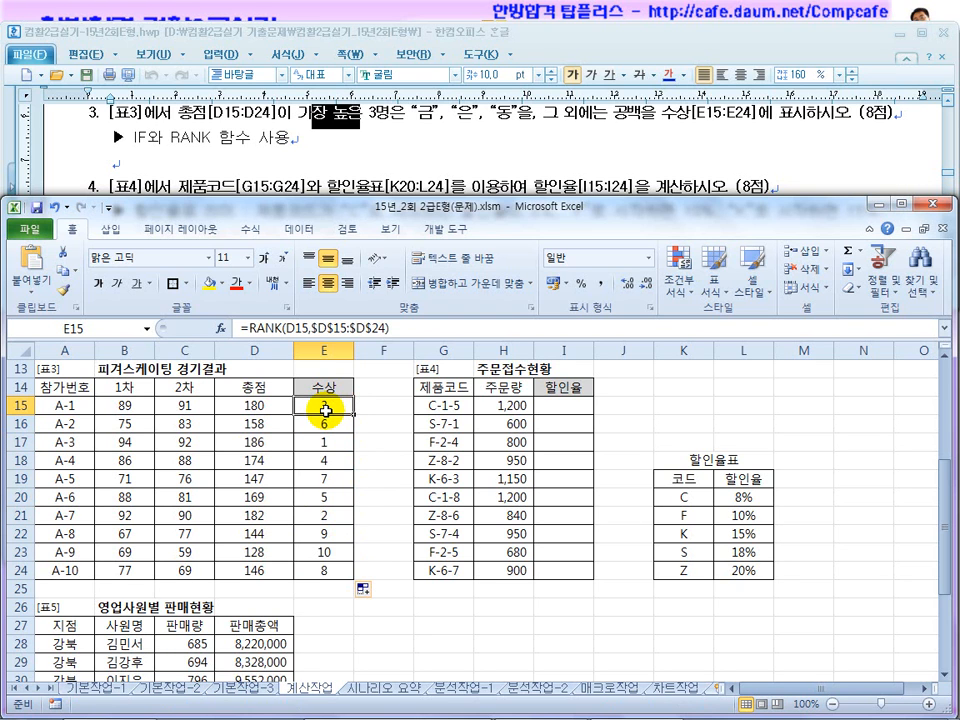
pyautogui.click(247, 328)
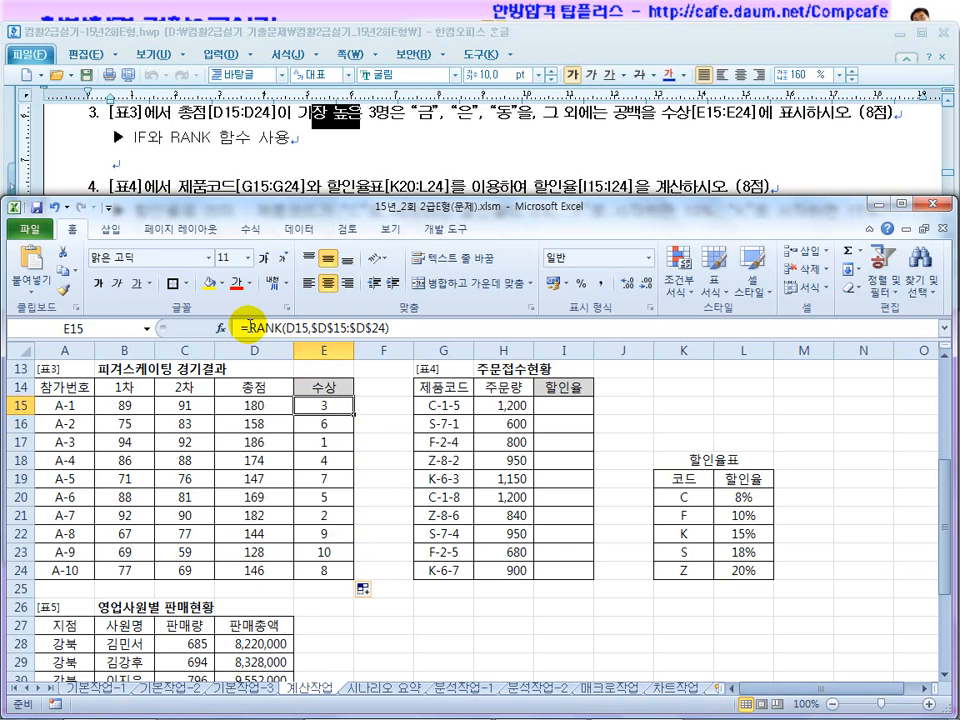
pyautogui.write('if(')
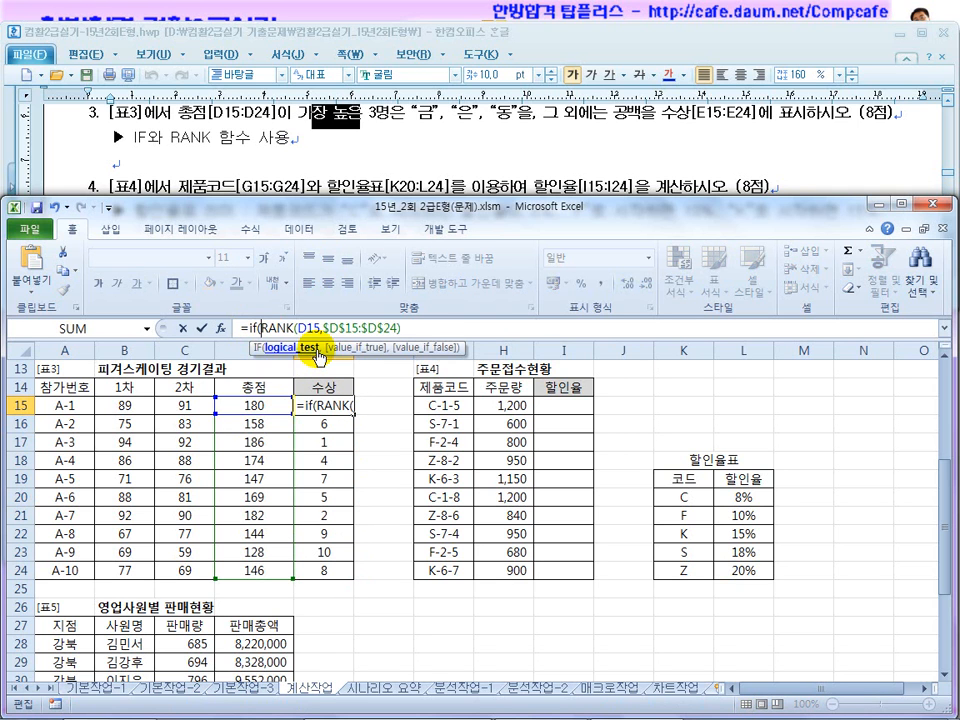
pyautogui.write('=1m')
pyautogui.press('BackSpace')
pyautogui.write(',')
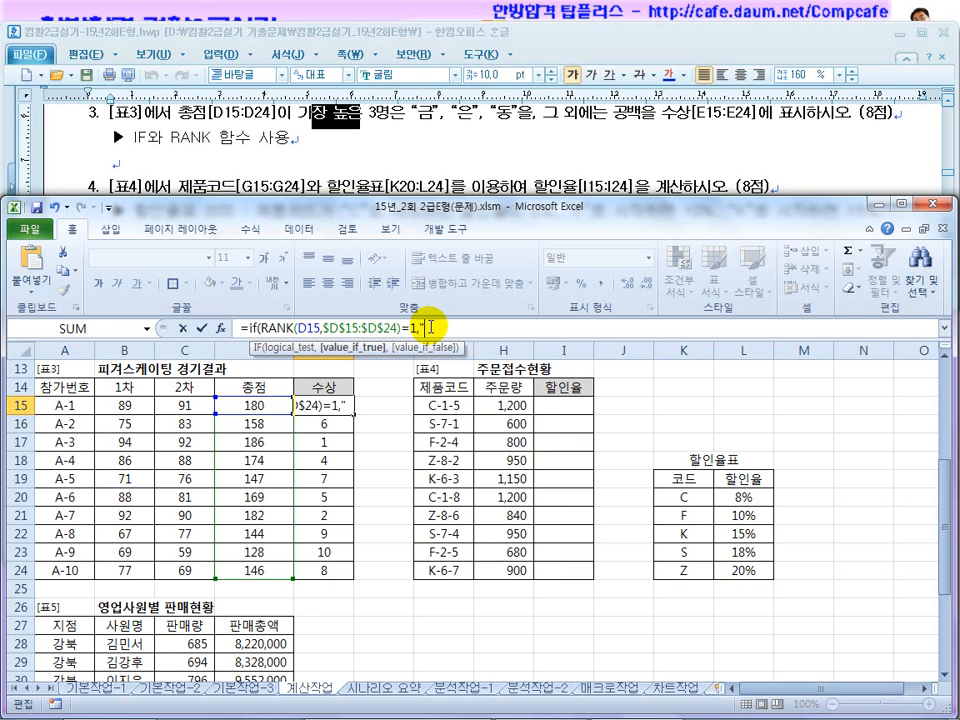
pyautogui.write('"금",')
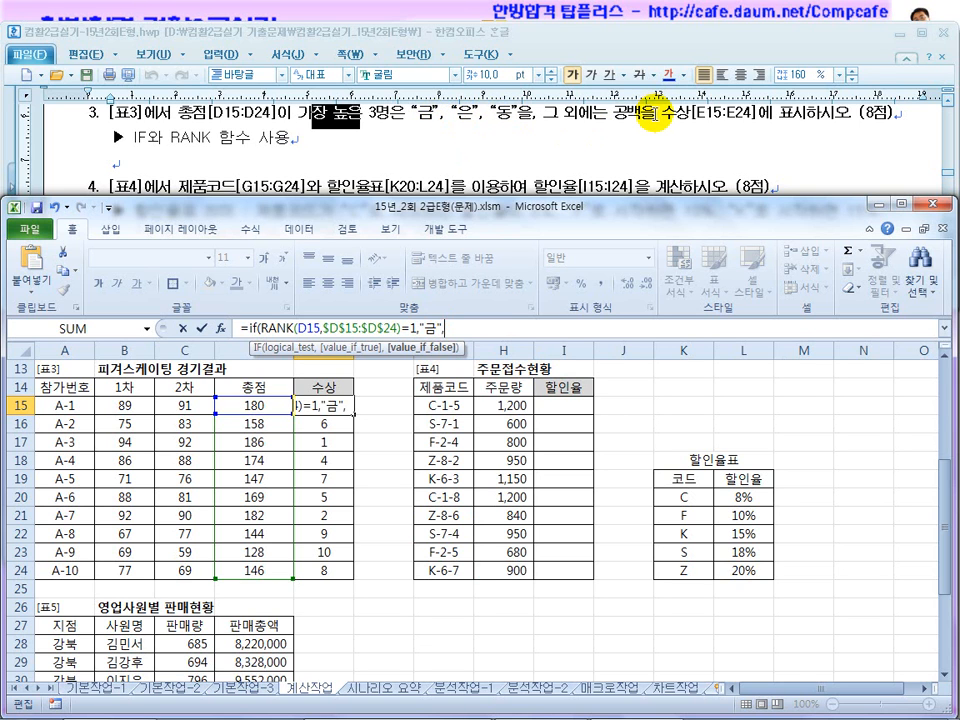
# Nest two more copies of the IF(RANK(D15,$D$15:$D$24)=1,"금", part in E15's formula and end with "" for the blank case
pyautogui.moveTo(462, 328); pyautogui.dragTo(243, 330)
pyautogui.hotkey('ctrl', 'c')
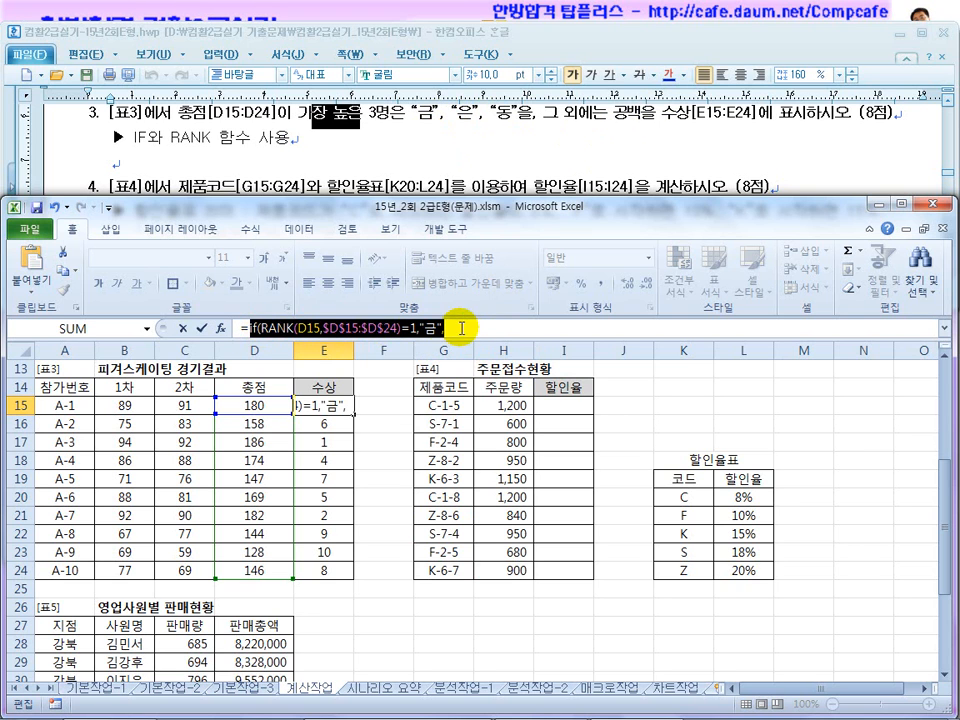
pyautogui.click(507, 333)
pyautogui.hotkey('ctrl', 'v')
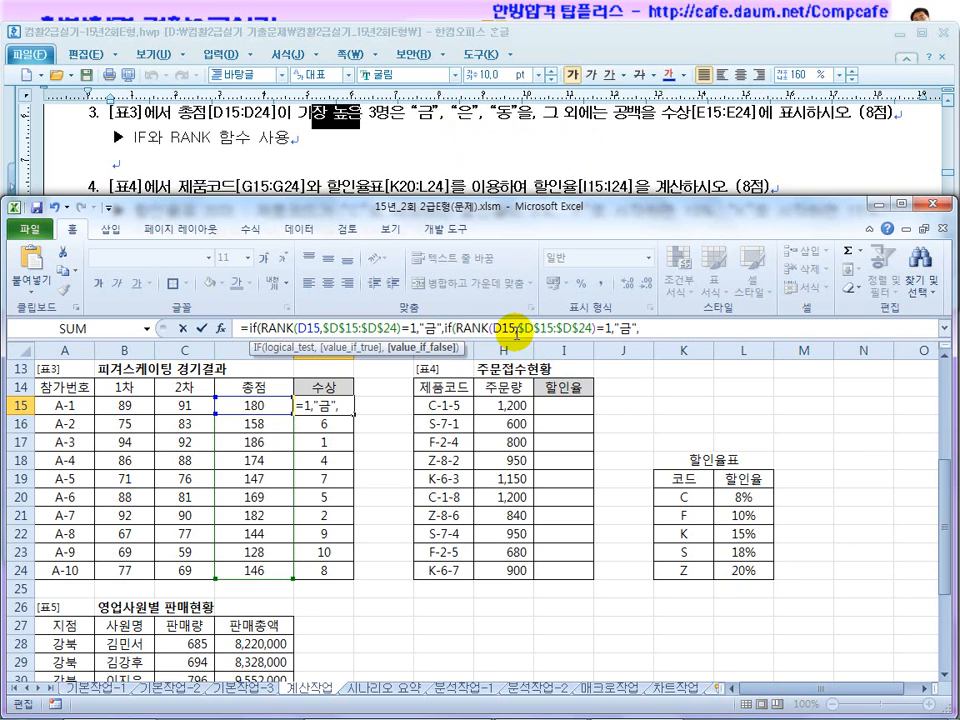
pyautogui.hotkey('ctrl', 'v')
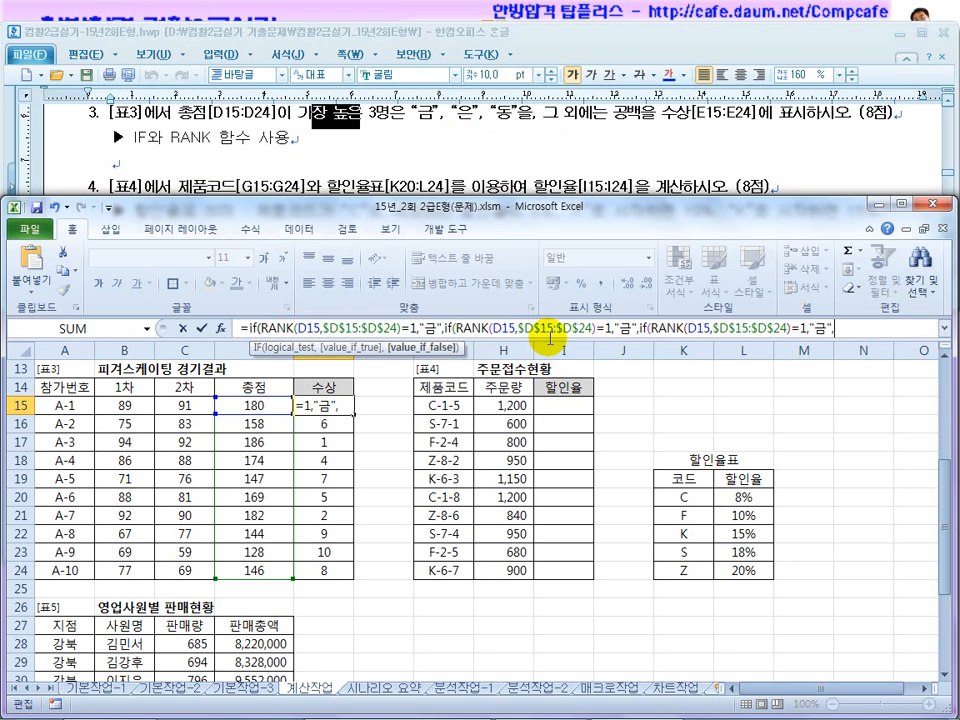
pyautogui.write('""')
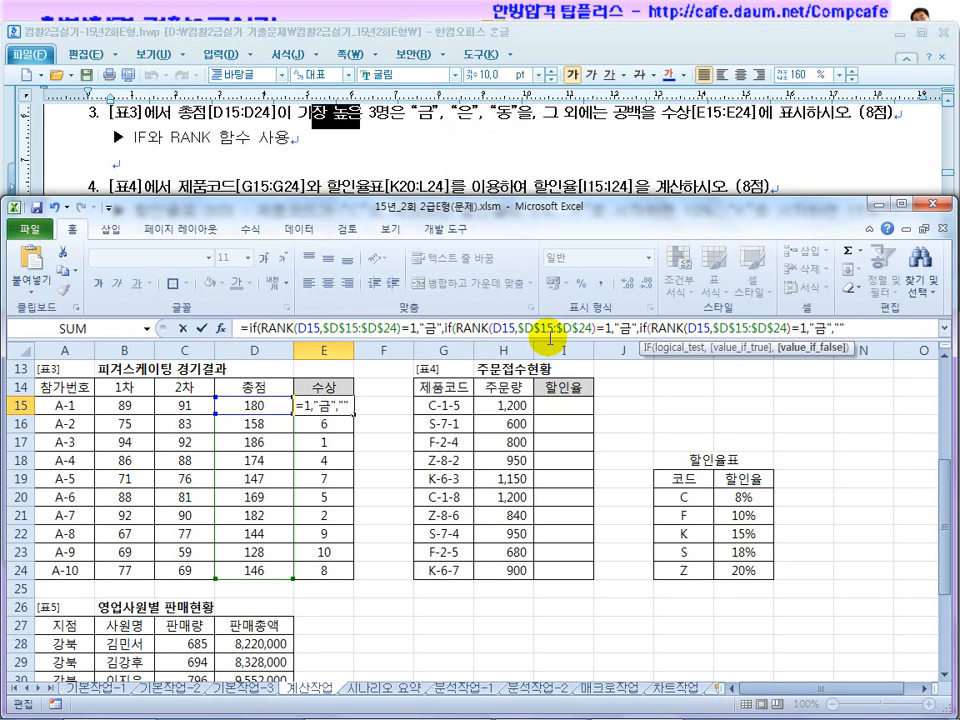
# Change the second nested IF in E15 to rank 2 with "은" and the third to rank 3 with "동"
pyautogui.click(436, 329)
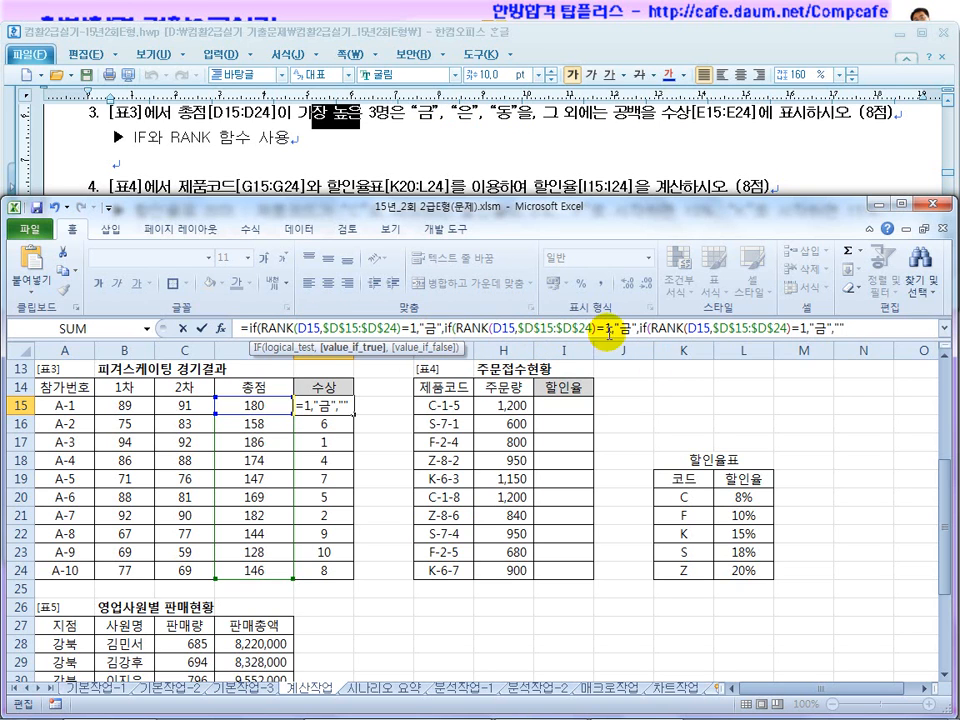
pyautogui.write('2')
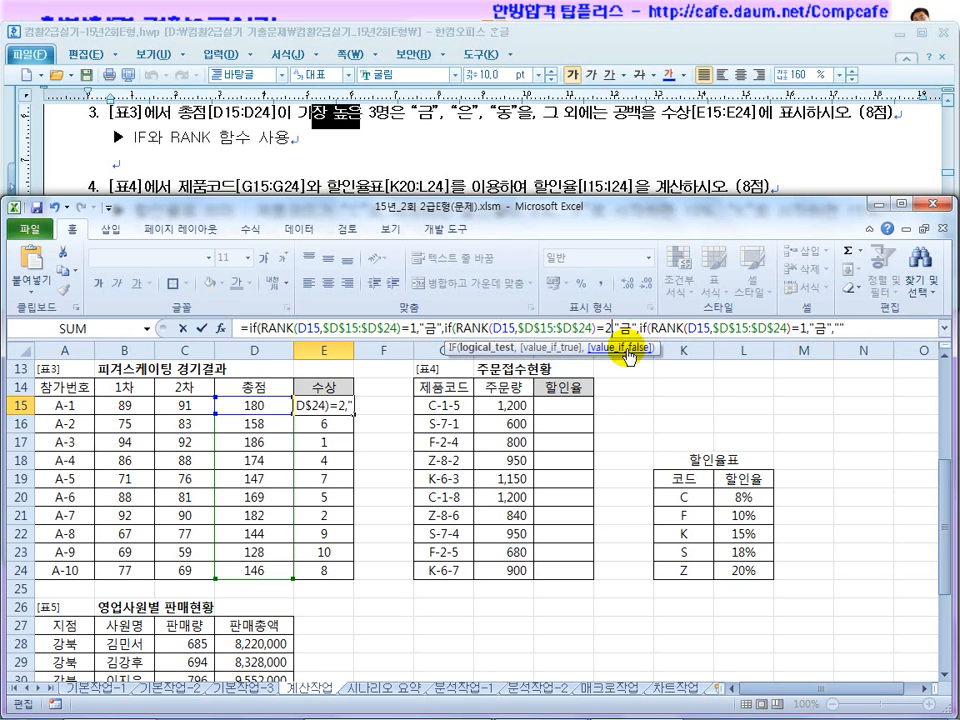
pyautogui.doubleClick(625, 328)
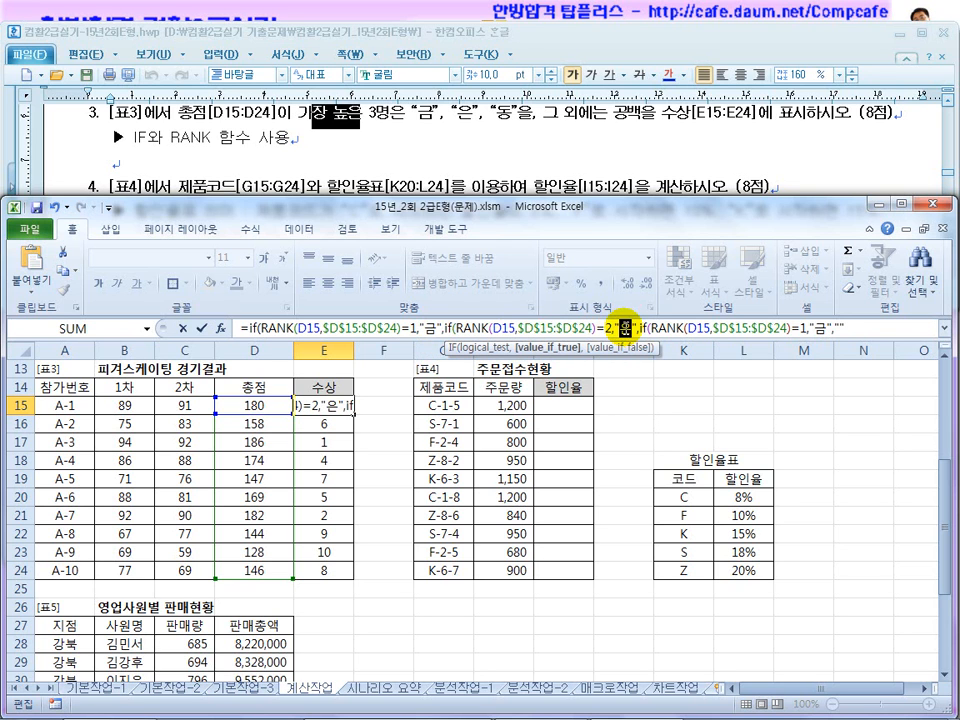
pyautogui.write('은')
pyautogui.doubleClick(801, 328)
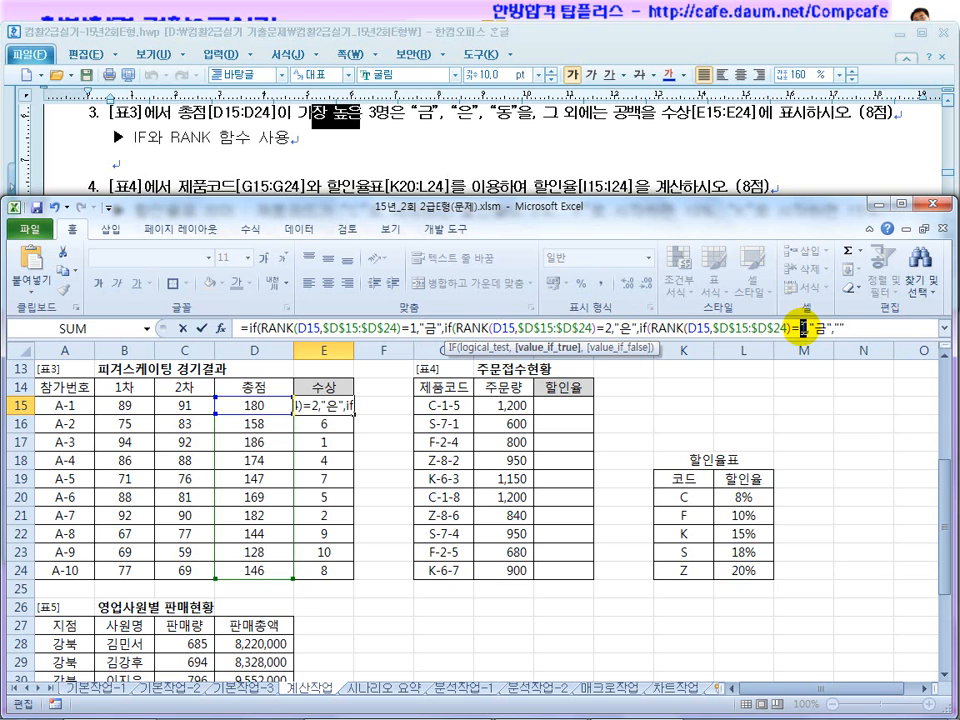
pyautogui.write('3')
pyautogui.doubleClick(818, 328)
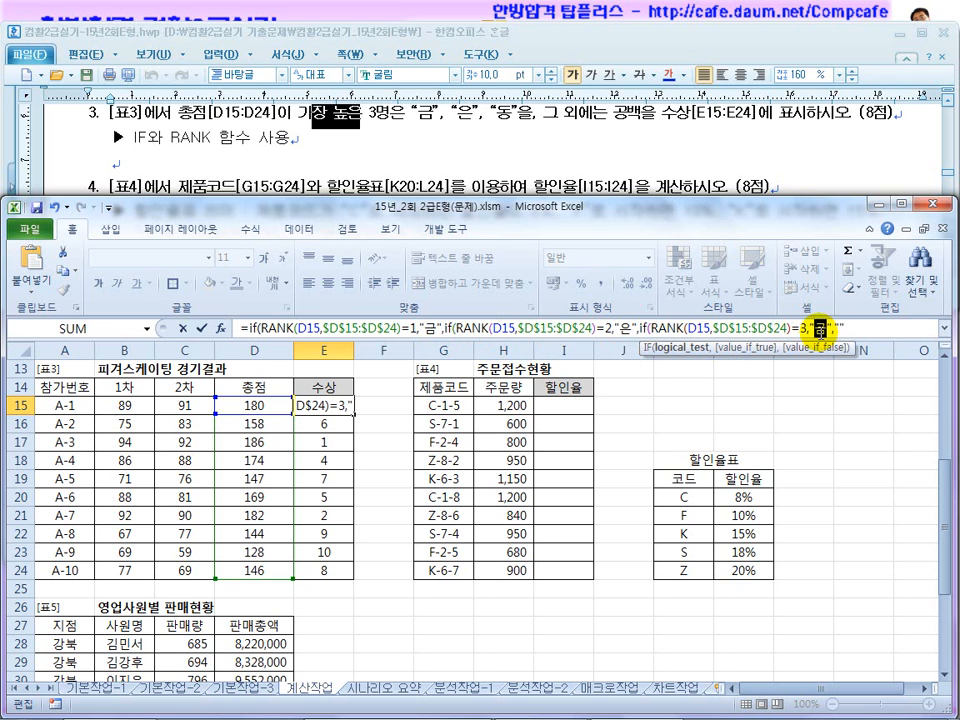
pyautogui.write('동","')
# Close the parentheses of E15's nested IF formula, enter it, and fill it down through E24
pyautogui.click(840, 328)
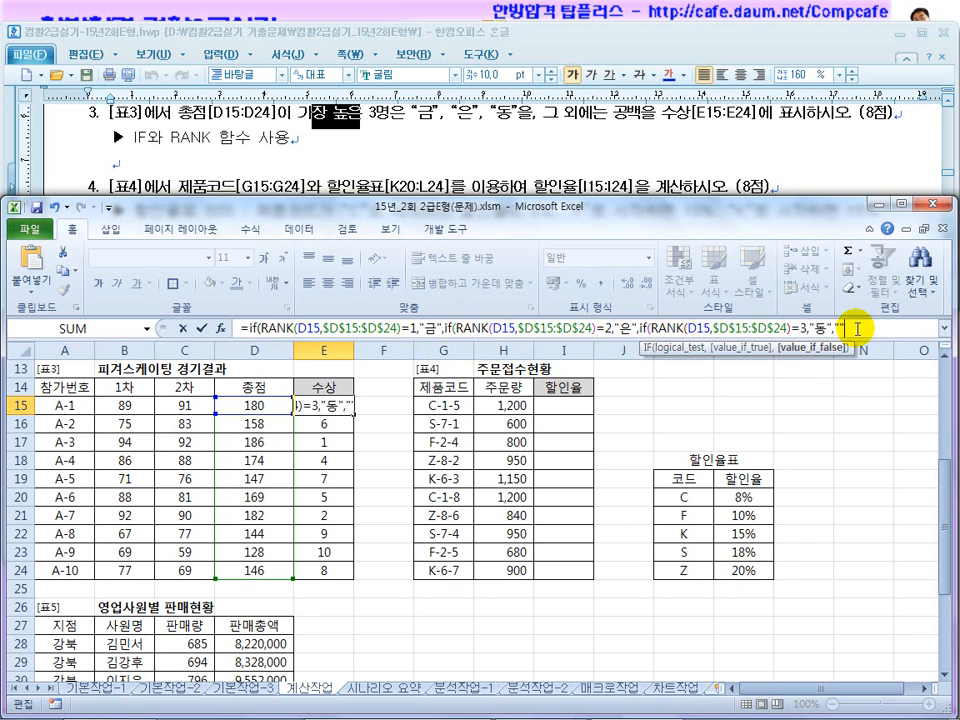
pyautogui.write('))')
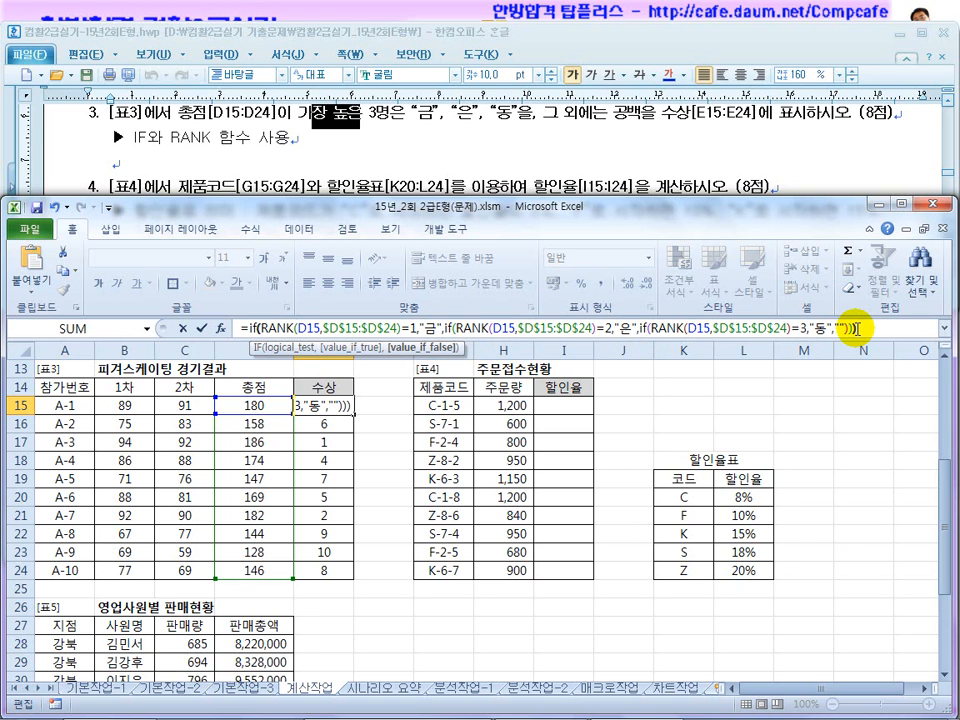
pyautogui.press('Return')
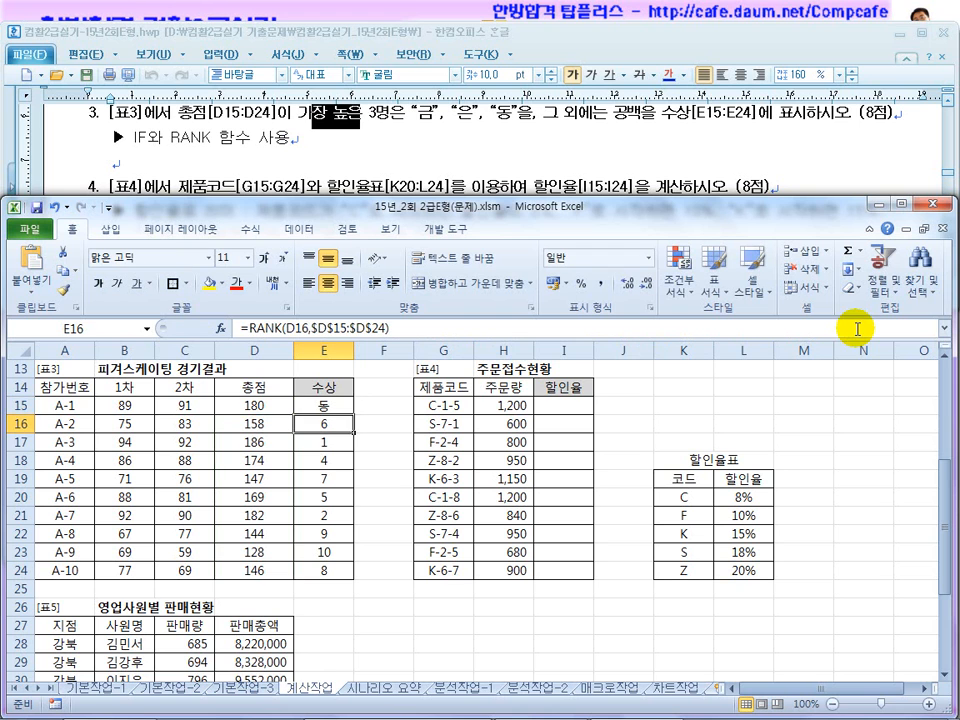
pyautogui.click(343, 411)
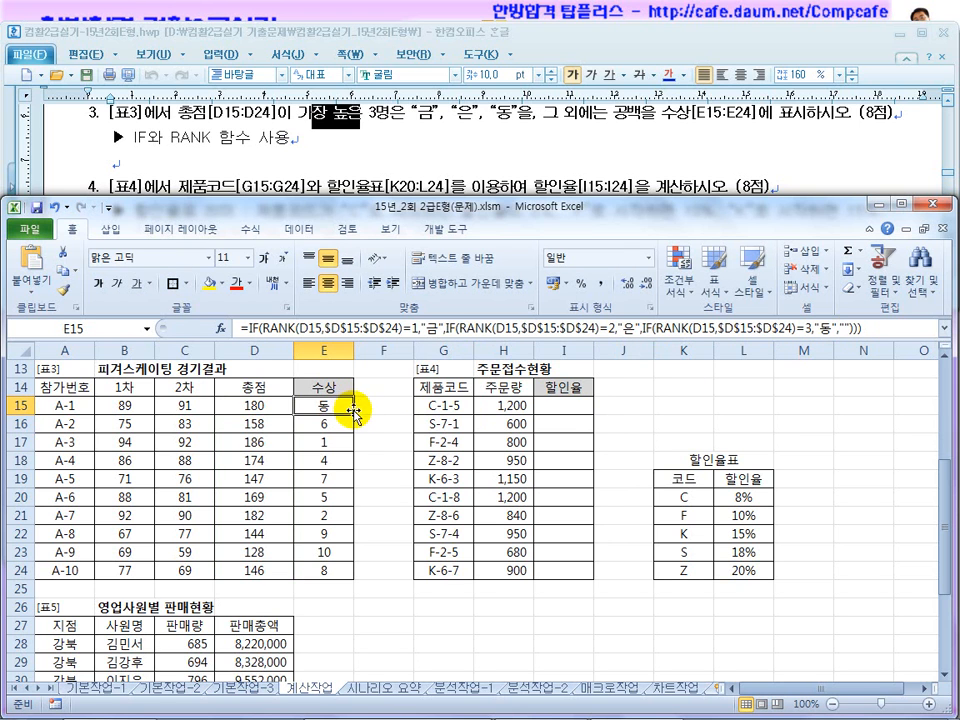
pyautogui.moveTo(353, 411); pyautogui.dragTo(354, 578)
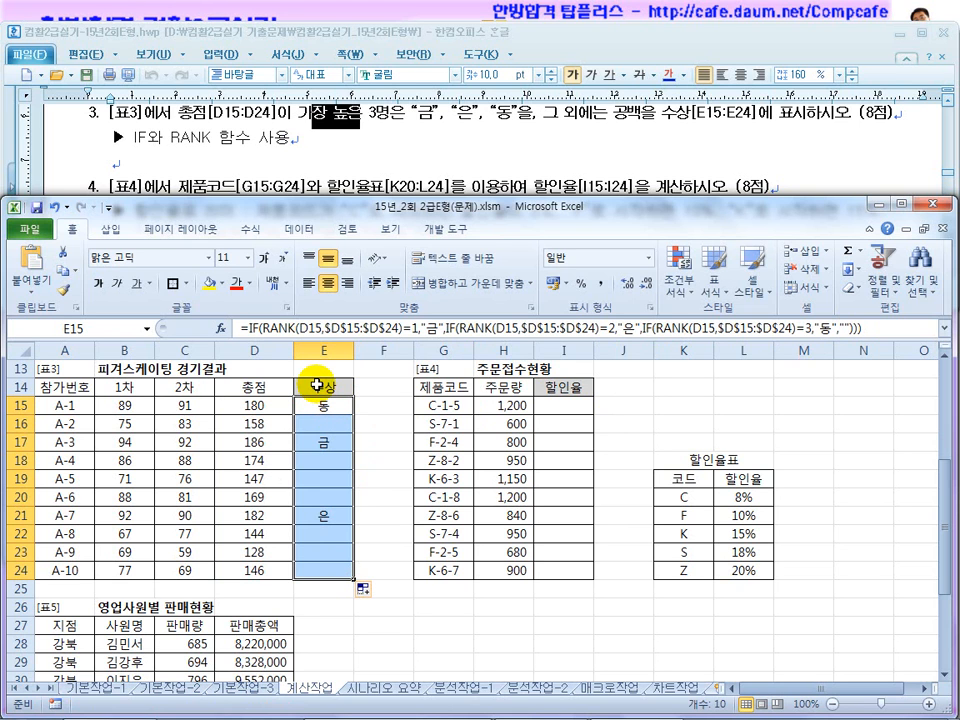
# Switch to the Hangul document and read question 4's 할인율 rules for the 제품코드 prefixes and the required functions
pyautogui.click(320, 165)
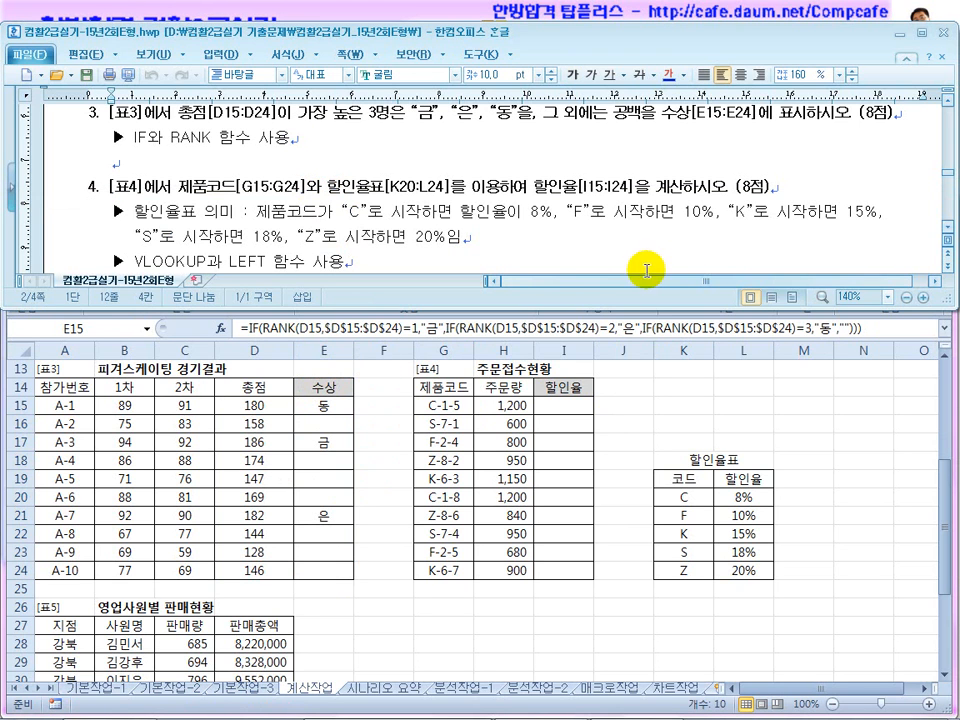
pyautogui.click(946, 233)
pyautogui.click(946, 233)
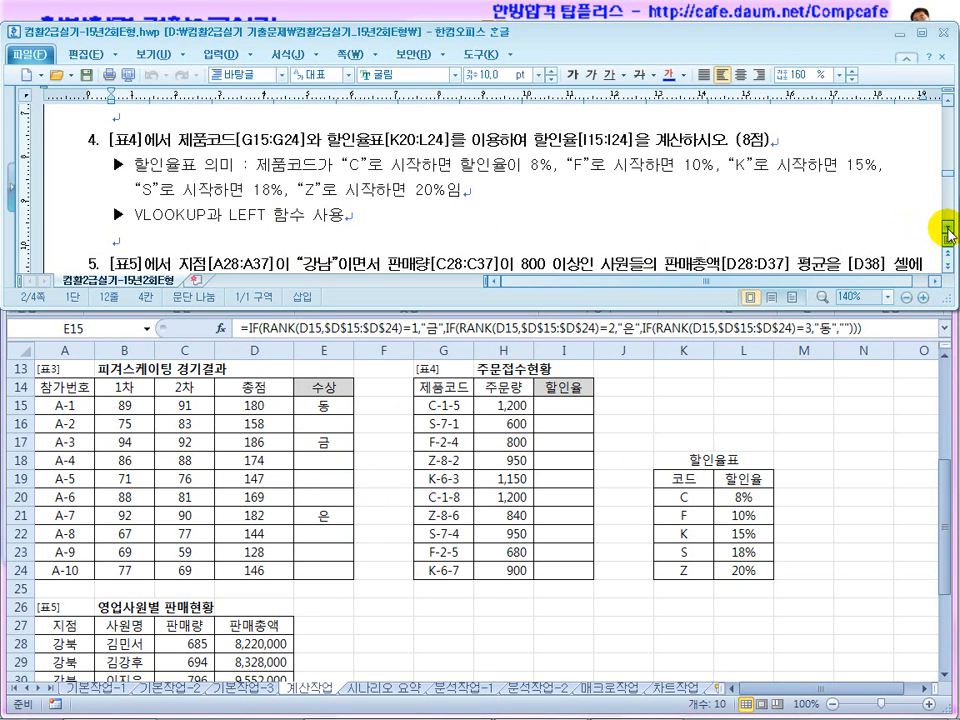
pyautogui.click(946, 233)
pyautogui.click(946, 233)
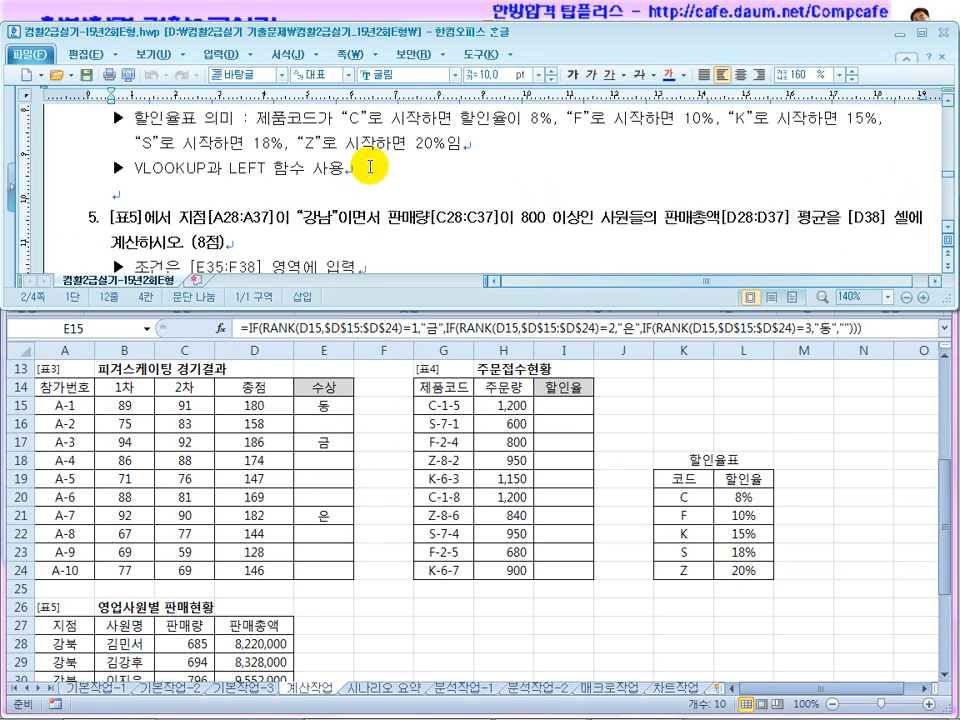
pyautogui.moveTo(288, 118); pyautogui.dragTo(356, 120)
pyautogui.click(435, 124)
pyautogui.click(253, 214)
pyautogui.moveTo(300, 160); pyautogui.dragTo(437, 160)
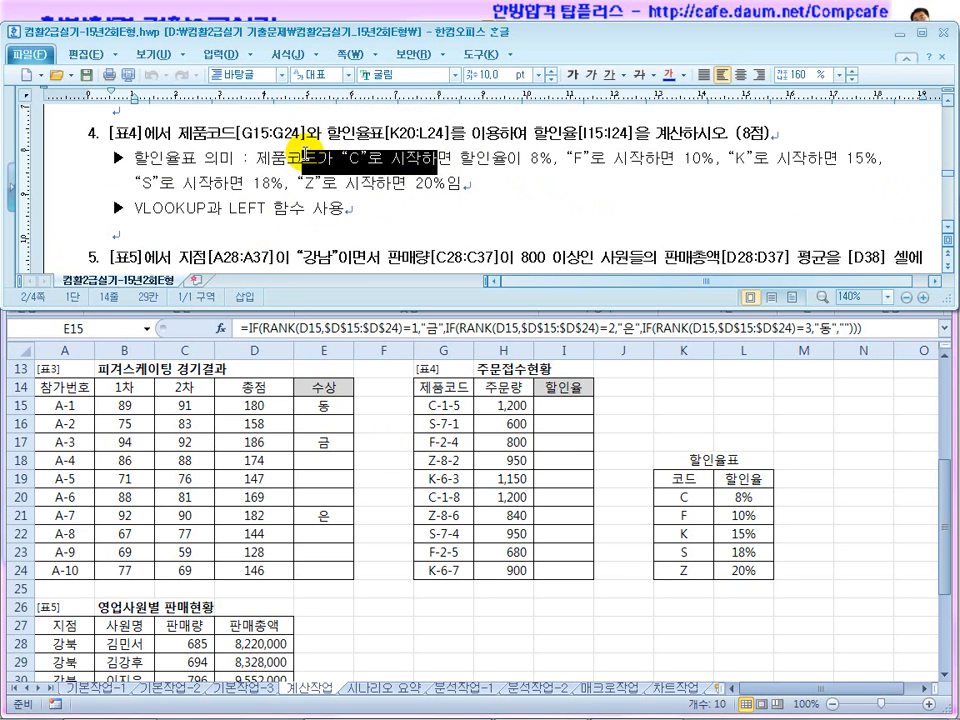
# Enter =LEFT(G15,1) in I15 to extract the first character of the 제품코드
pyautogui.click(572, 514)
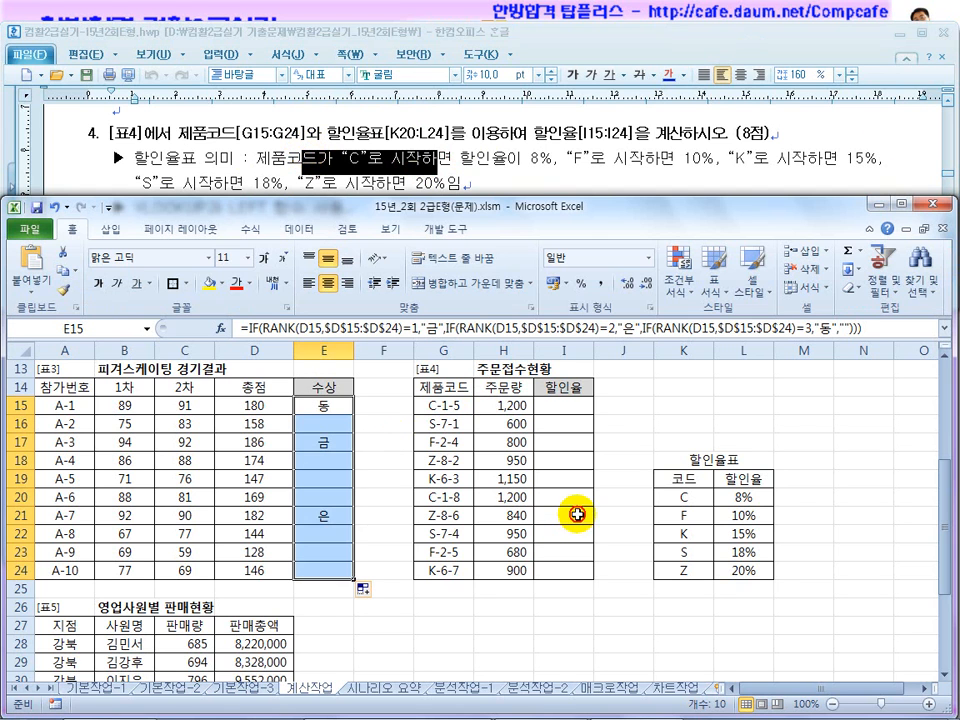
pyautogui.click(572, 410)
pyautogui.write('=ㄷ')
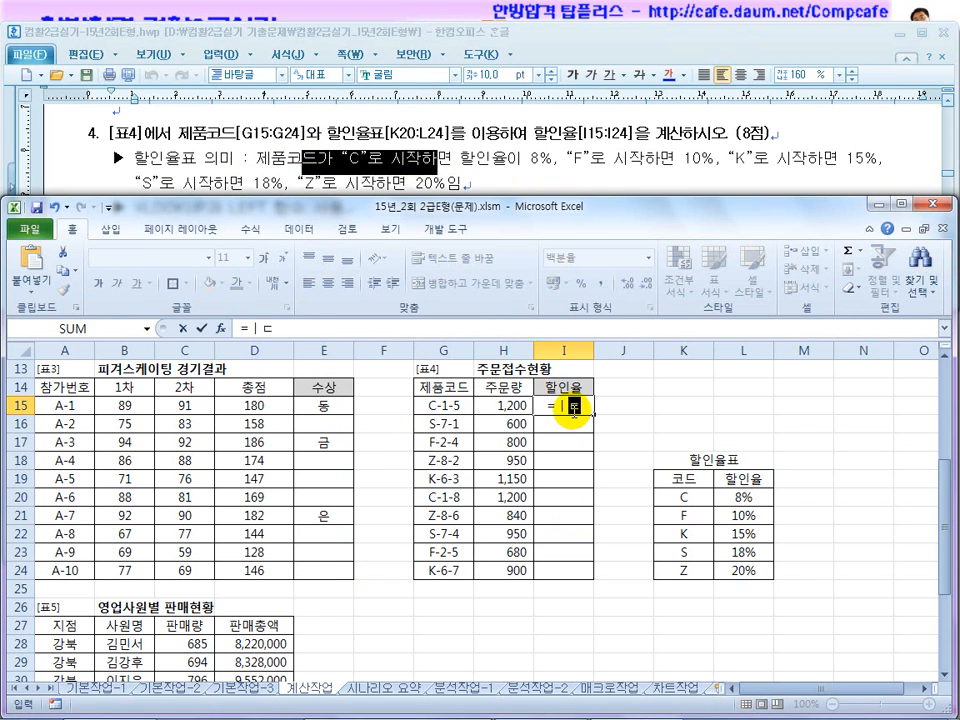
pyautogui.press('BackSpace')
pyautogui.press('BackSpace')
pyautogui.write('left(')
pyautogui.click(441, 407)
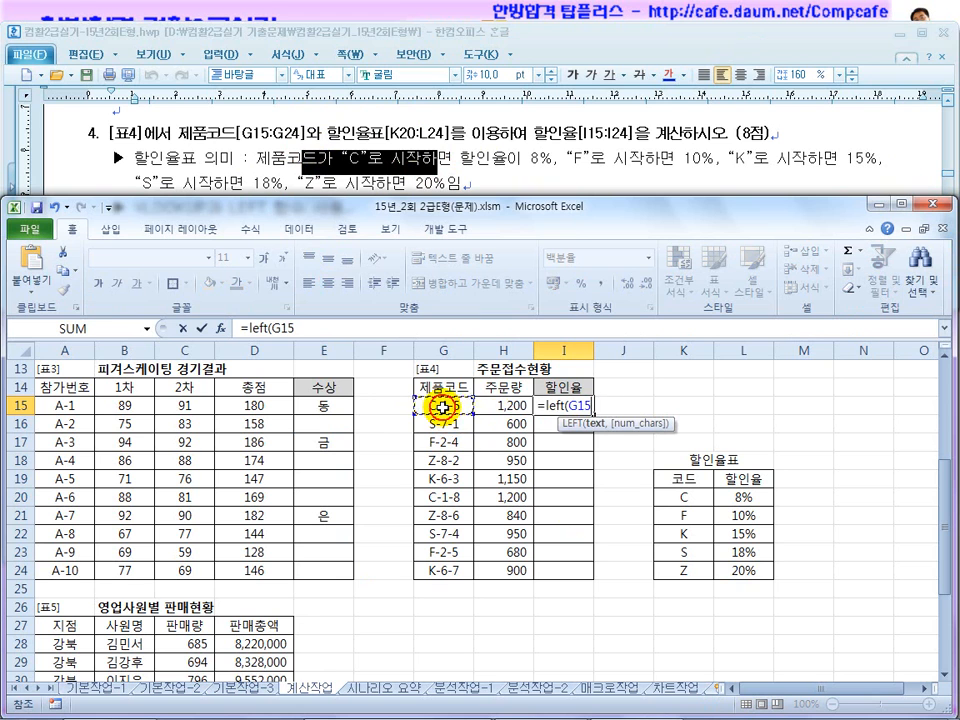
pyautogui.write(',1)')
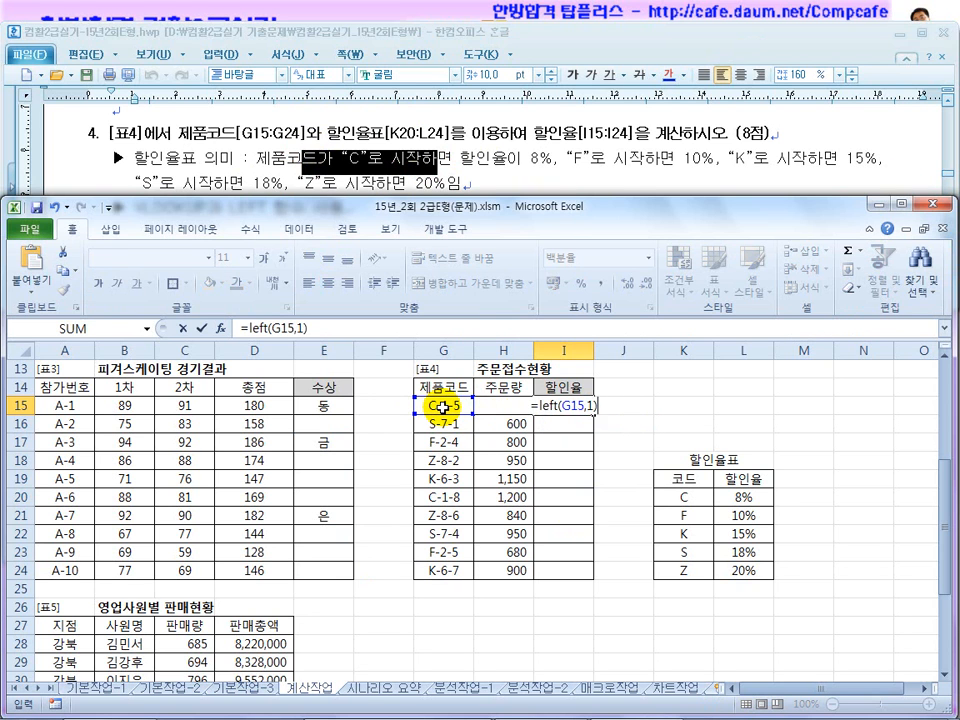
pyautogui.press('Return')
pyautogui.click(570, 405)
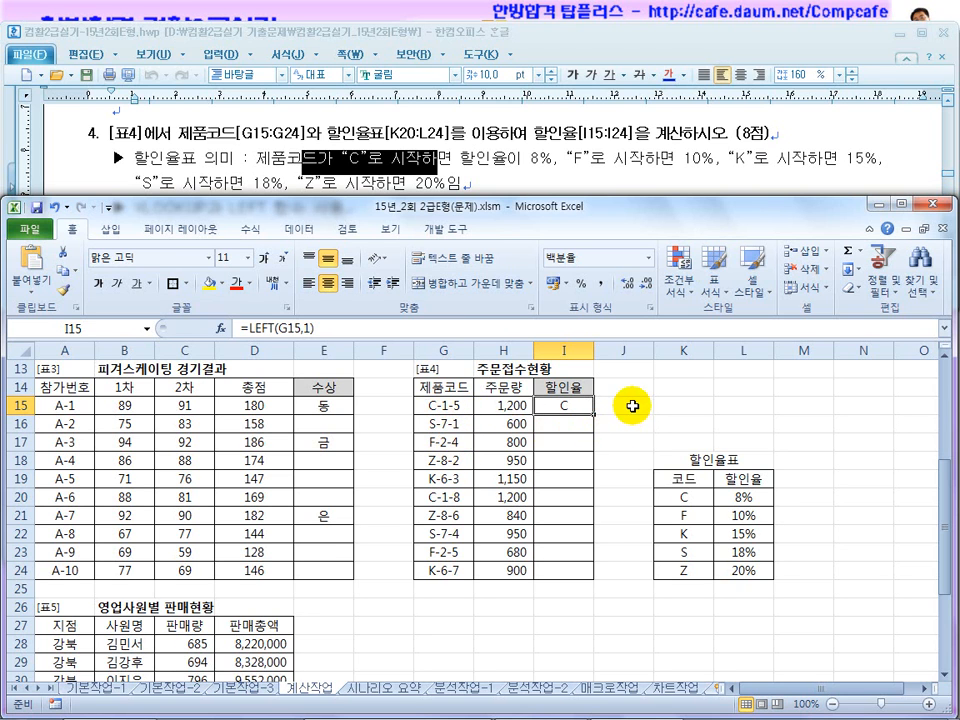
# Enter =RIGHT(G15,1) in J15 to extract the last character of the 제품코드 for comparison
pyautogui.click(633, 406)
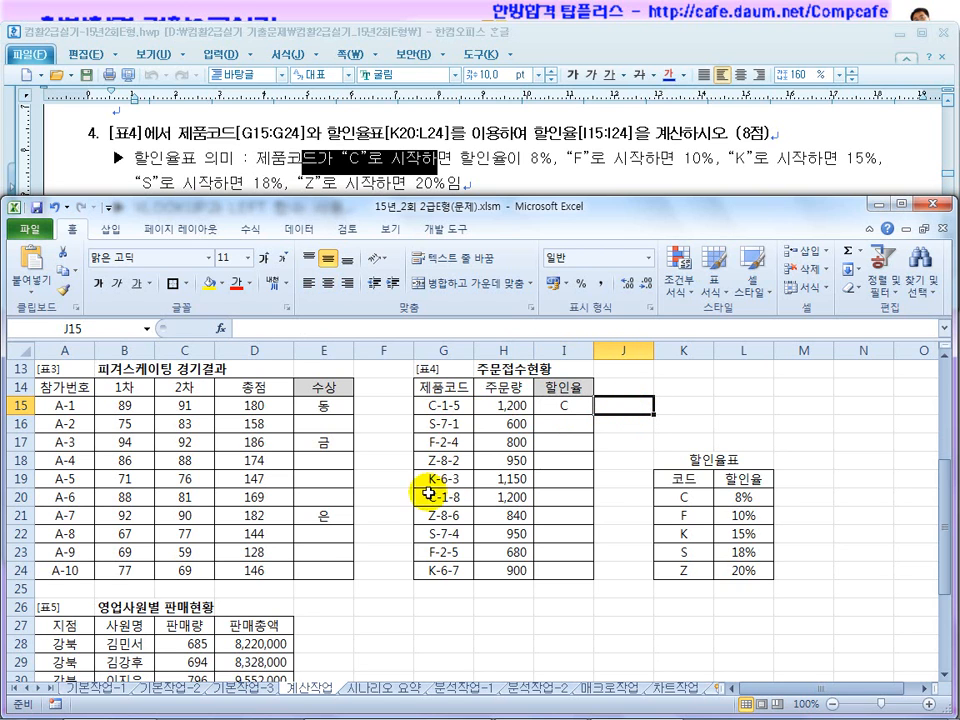
pyautogui.write('=rihgt(')
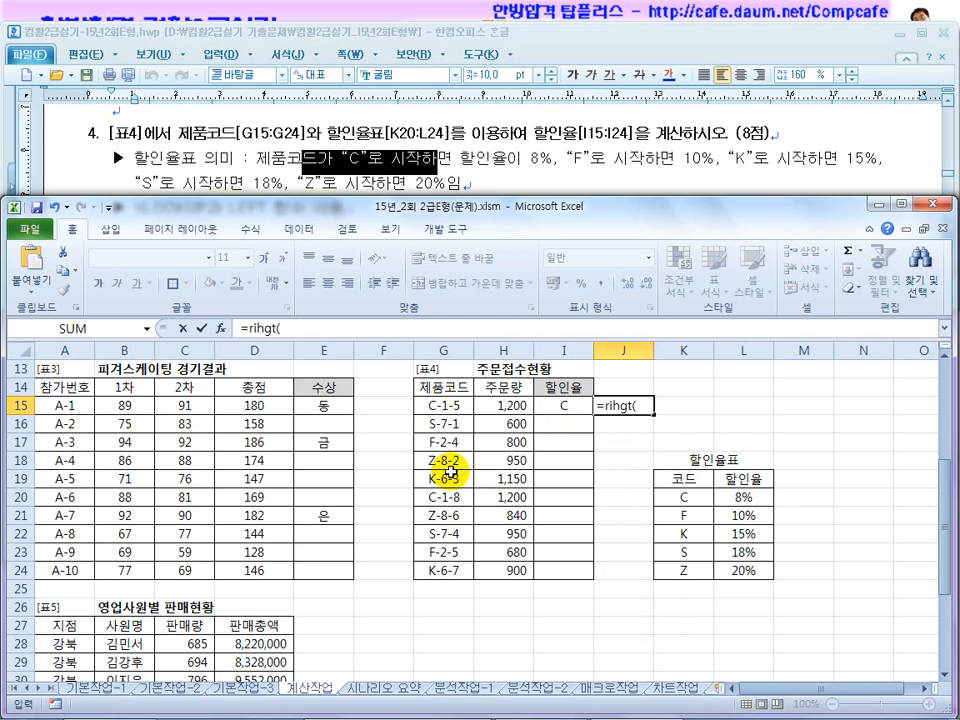
pyautogui.press('BackSpace')
pyautogui.press('BackSpace')
pyautogui.press('BackSpace')
pyautogui.press('BackSpace')
pyautogui.write('ght(')
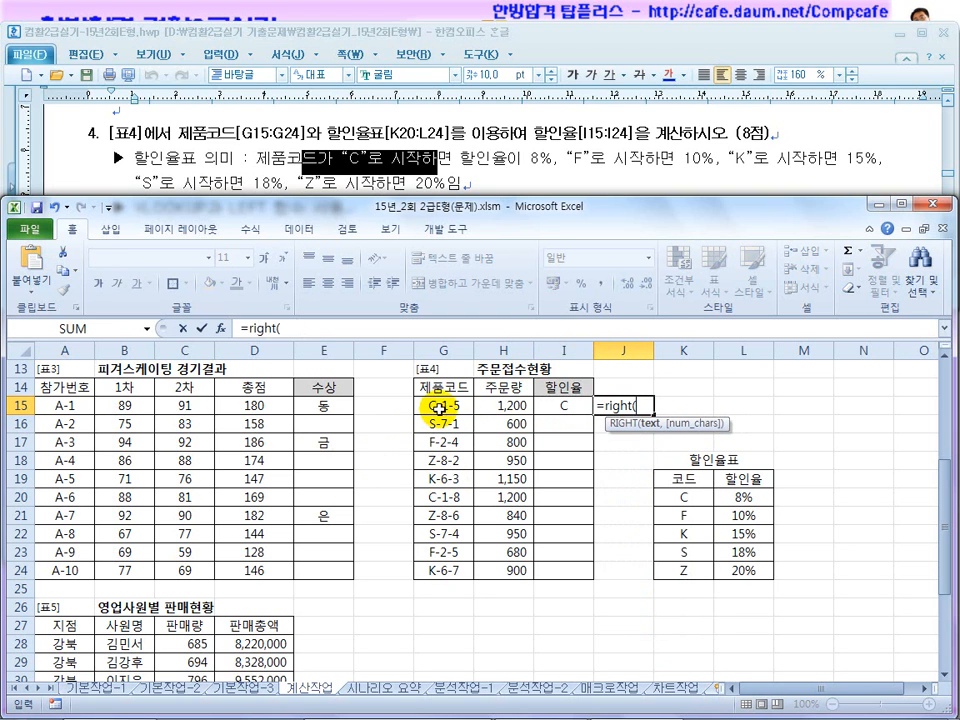
pyautogui.click(441, 406)
pyautogui.write(',1')
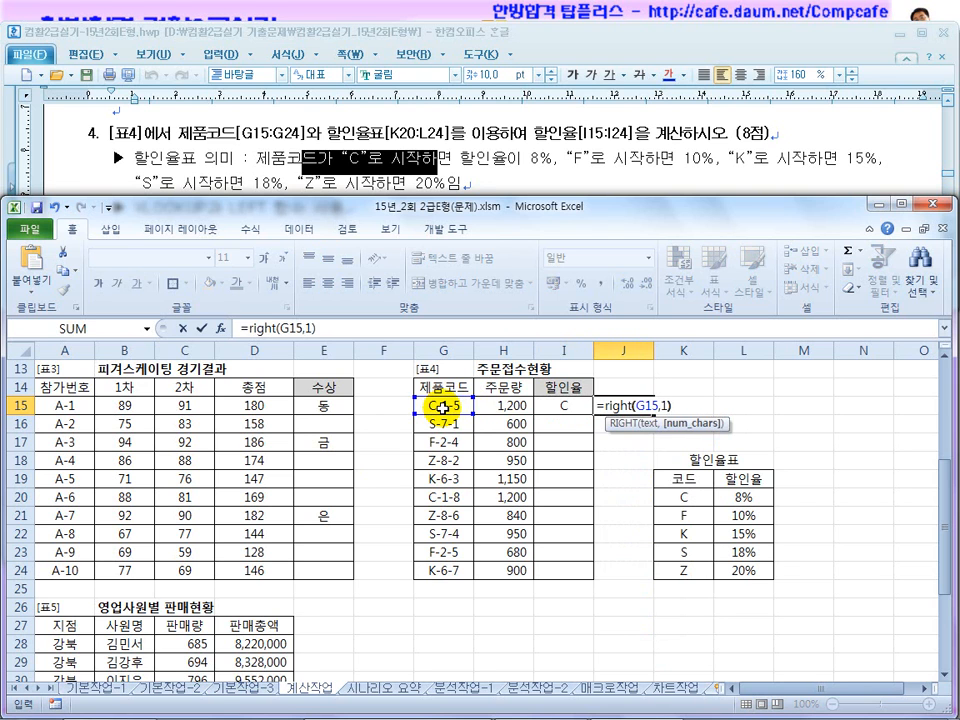
pyautogui.press('Return')
pyautogui.click(617, 406)
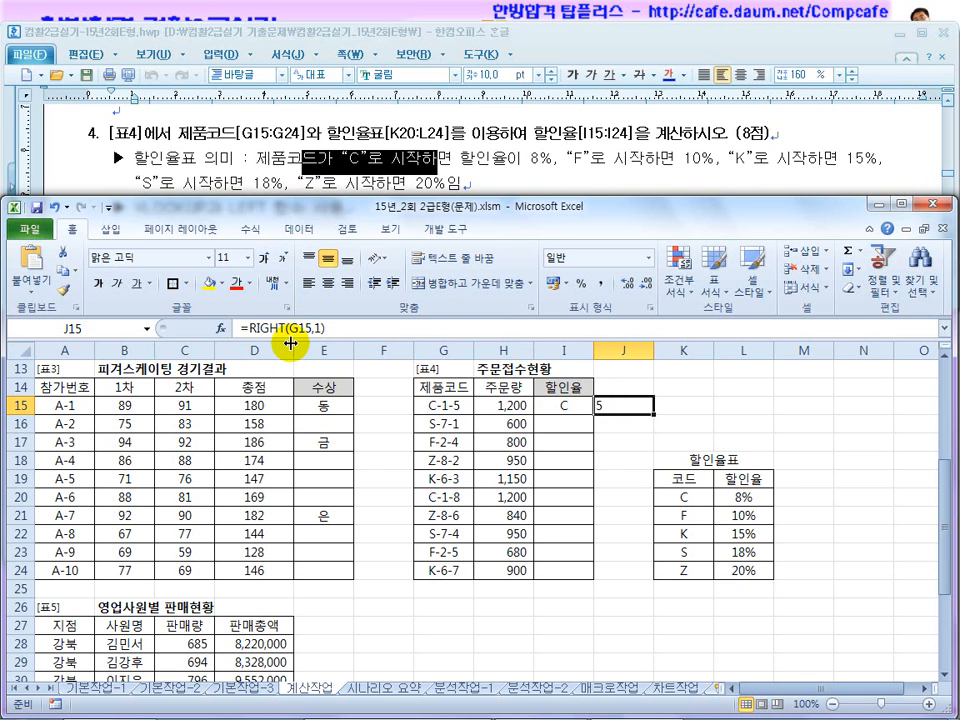
# Compare 표1's LEFT-based 부서명 formulas with the RIGHT formula in J15 and the codes in 할인율표
pyautogui.click(313, 489)
pyautogui.scroll(4, 318, 510)
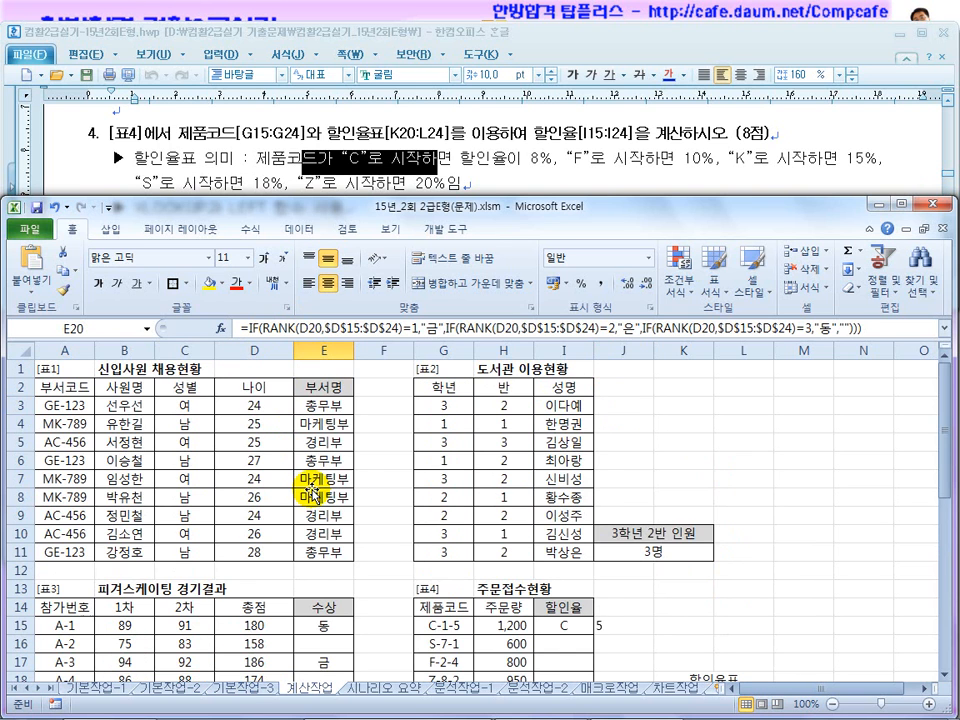
pyautogui.click(325, 409)
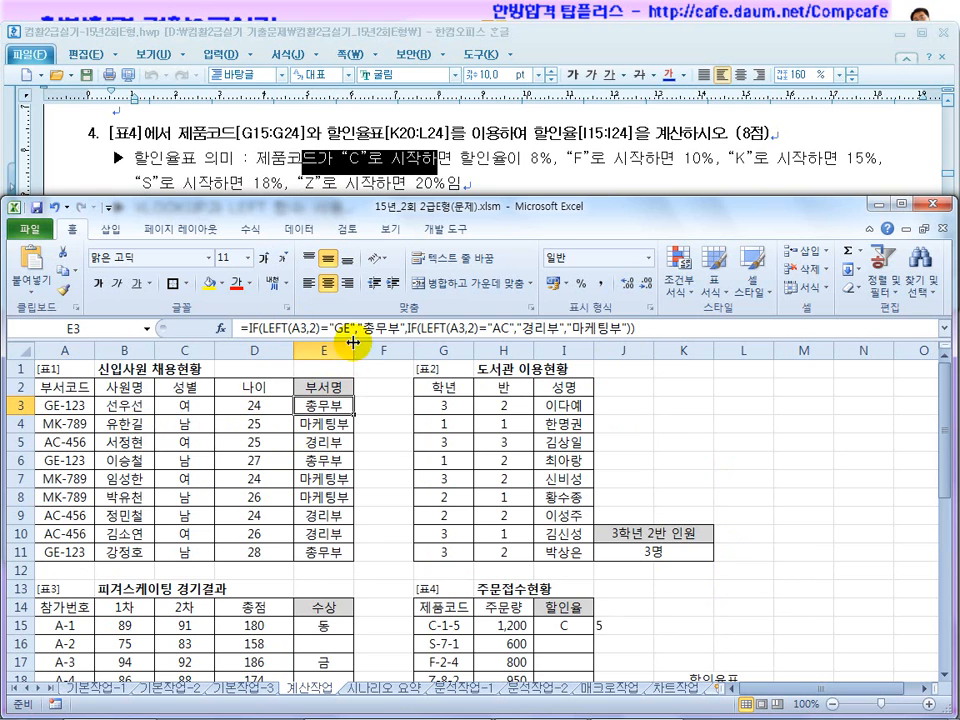
pyautogui.click(492, 550)
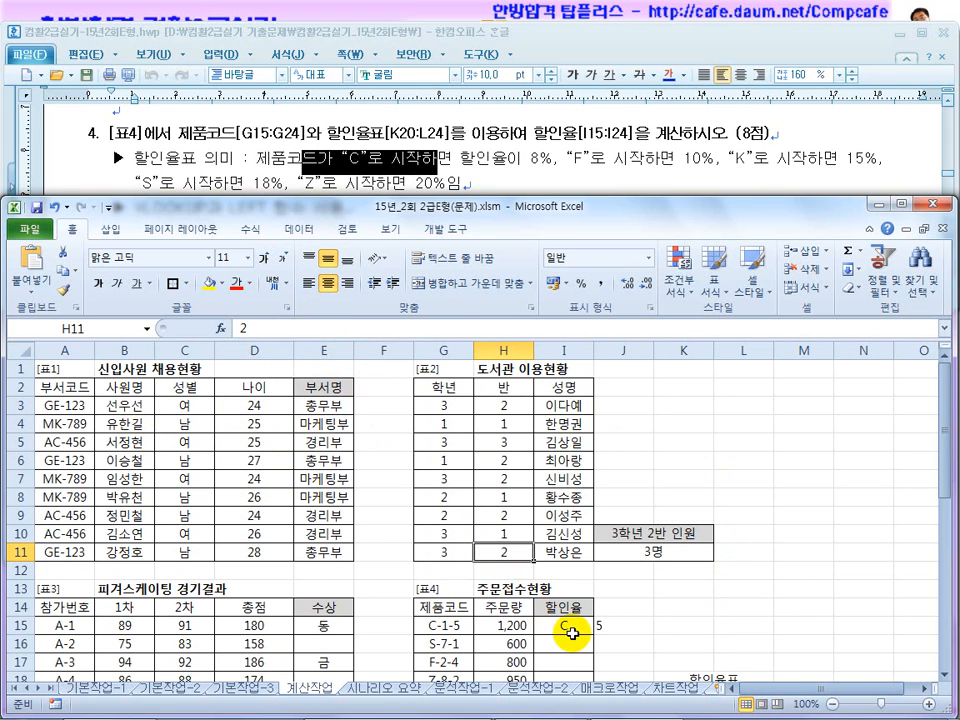
pyautogui.click(612, 621)
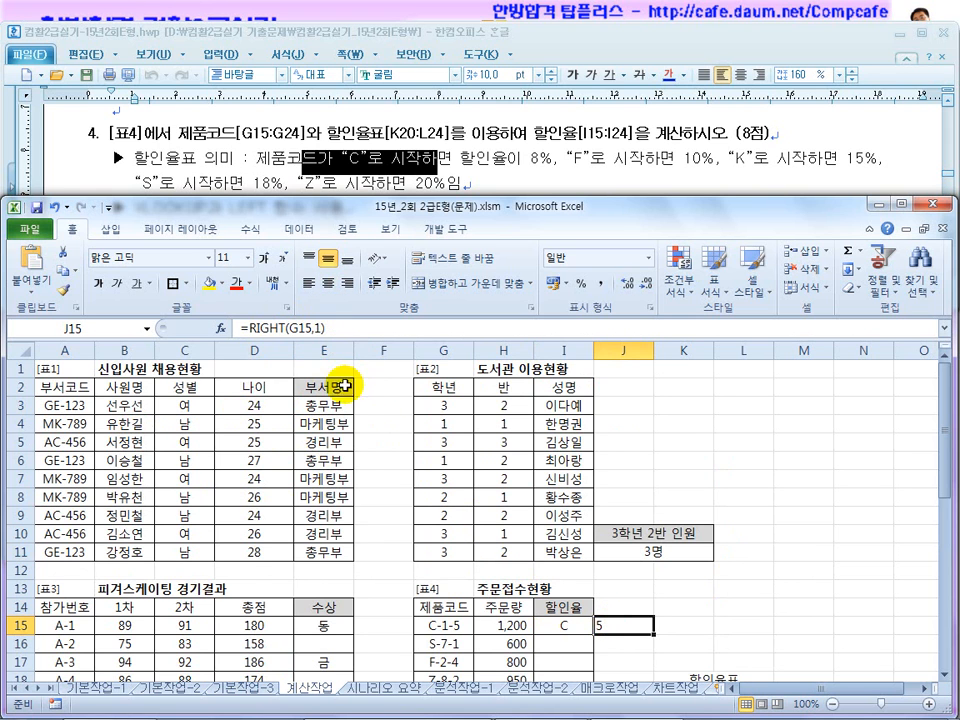
pyautogui.scroll(-2, 352, 410)
pyautogui.scroll(-2, 352, 410)
pyautogui.moveTo(680, 497); pyautogui.dragTo(694, 570)
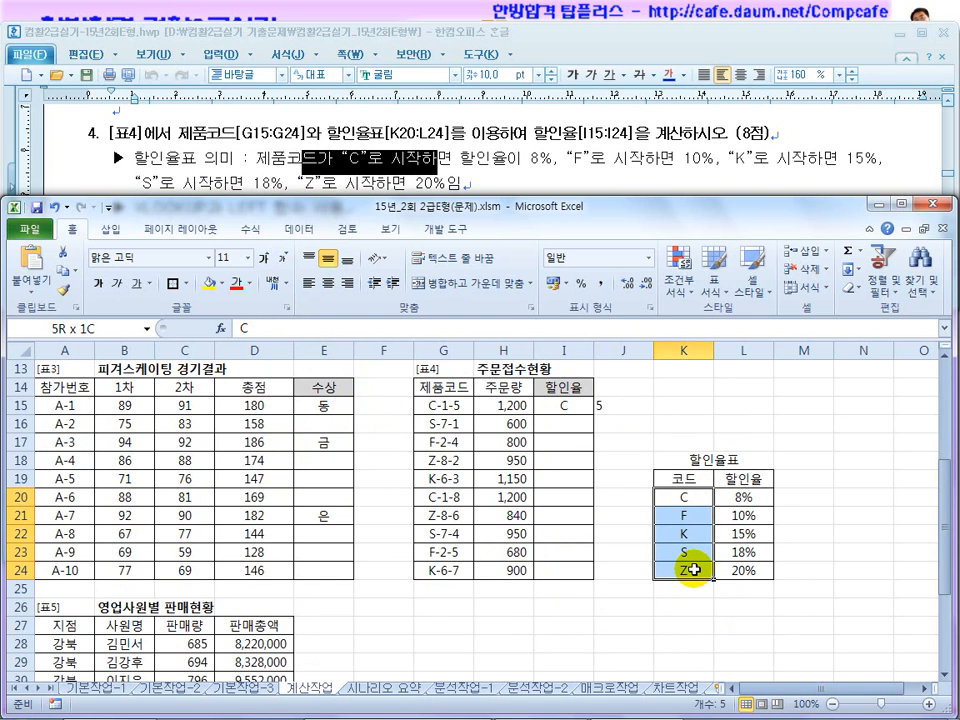
pyautogui.scroll(3, 320, 400)
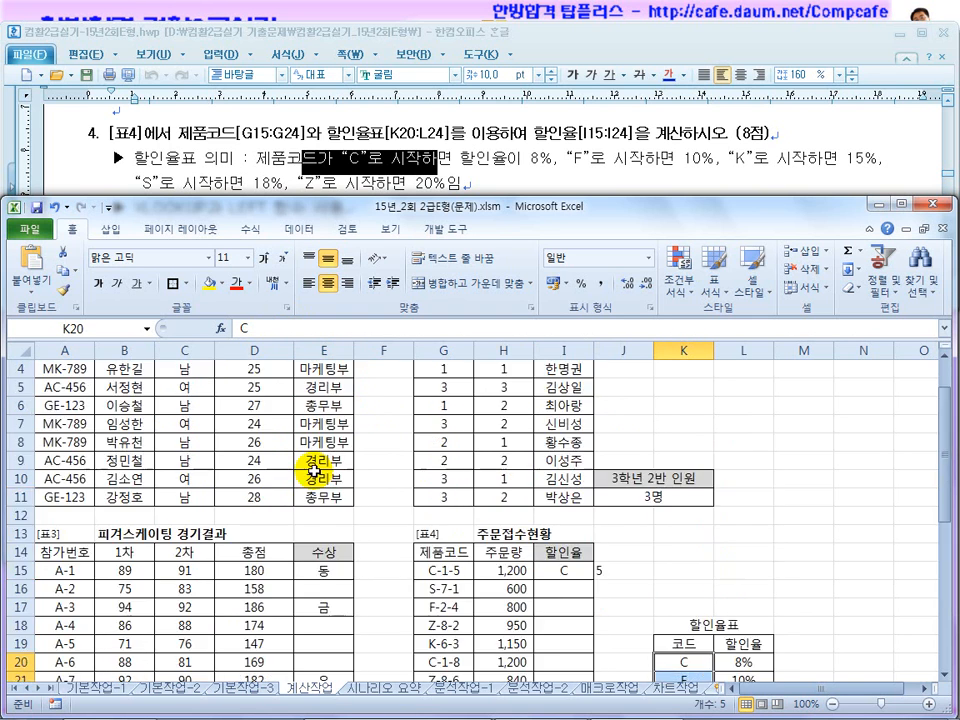
pyautogui.click(321, 367)
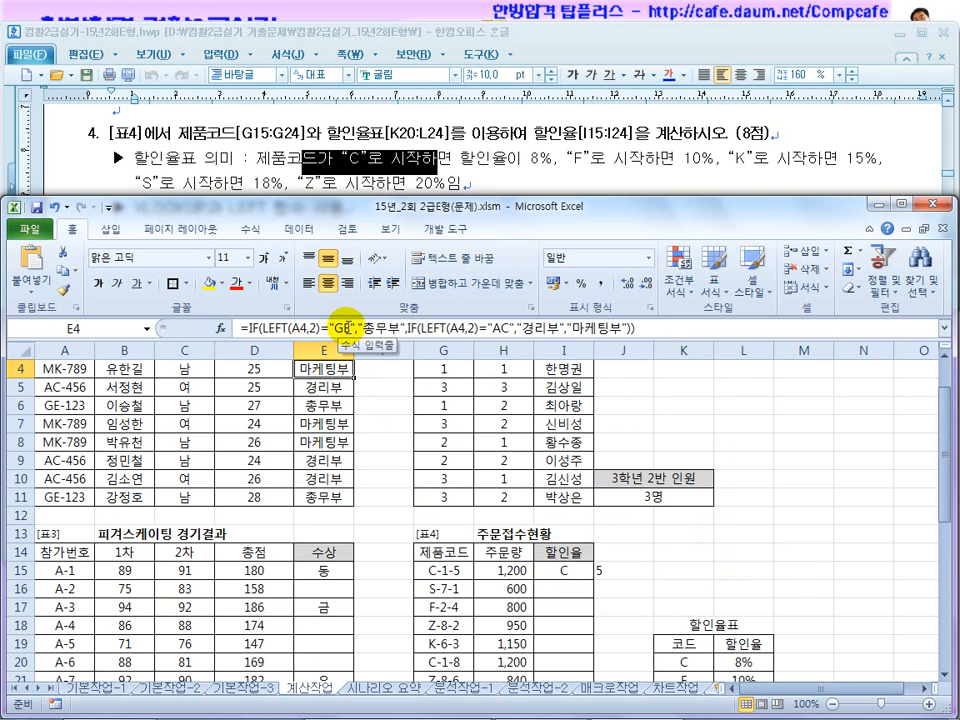
pyautogui.click(603, 518)
pyautogui.click(606, 571)
pyautogui.scroll(-2, 637, 571)
pyautogui.moveTo(675, 554); pyautogui.dragTo(671, 613)
# Append *1 to the RIGHT formula in J15 to convert its text result to a number
pyautogui.click(608, 460)
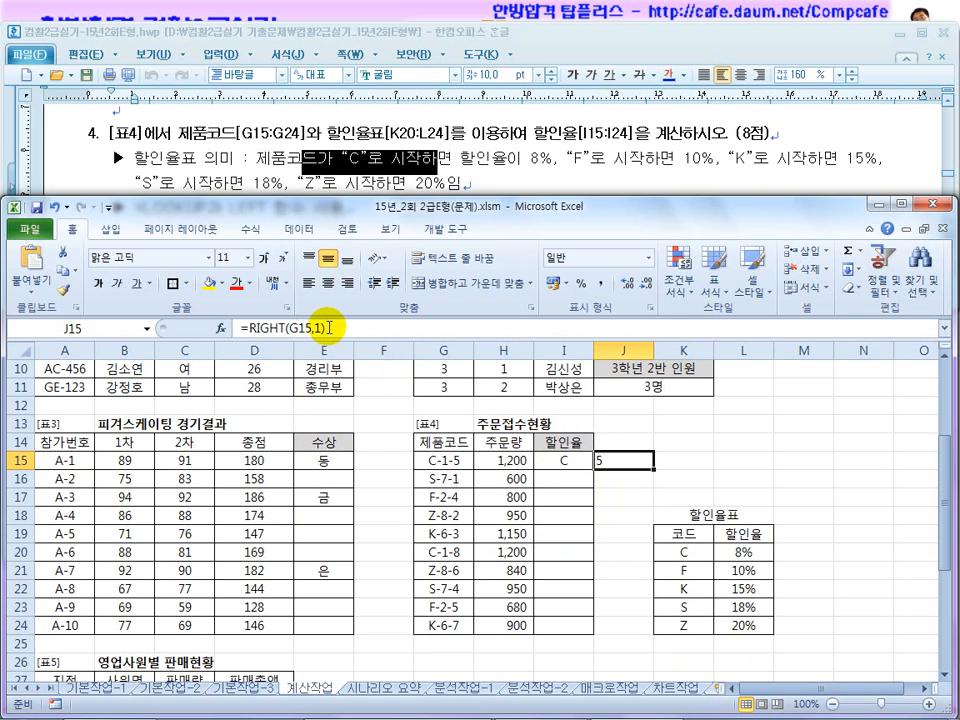
pyautogui.click(332, 328)
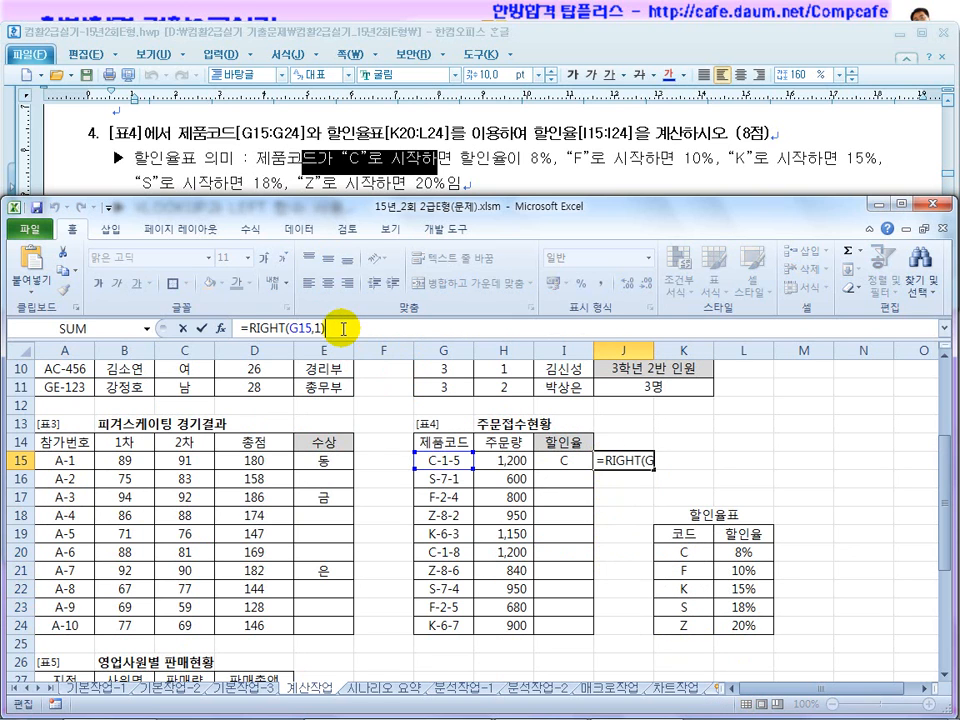
pyautogui.write('*1')
pyautogui.press('Return')
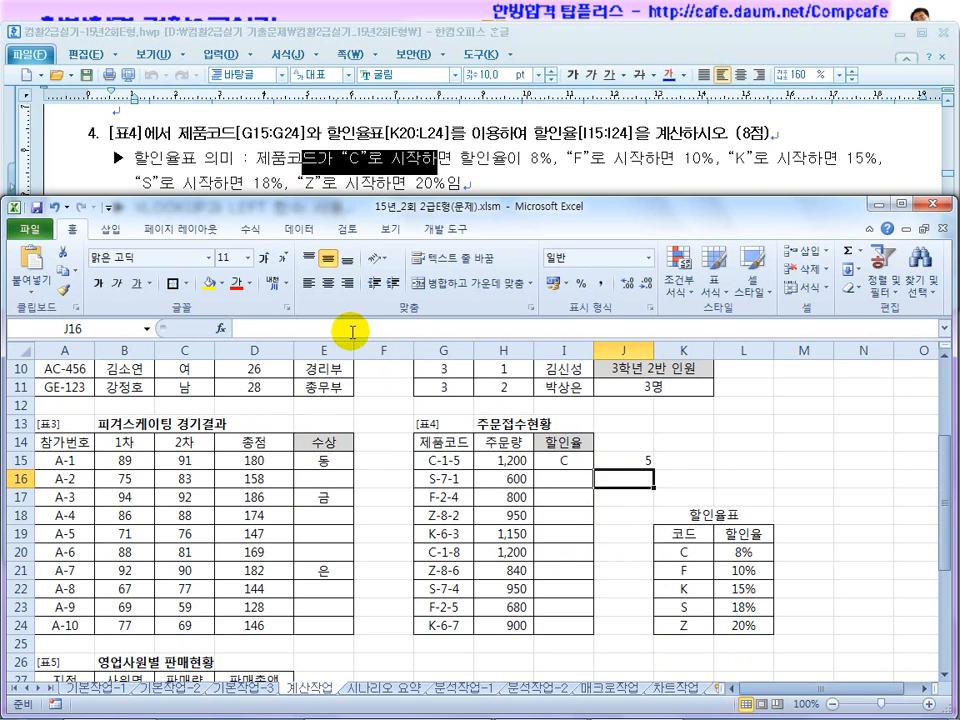
pyautogui.click(648, 460)
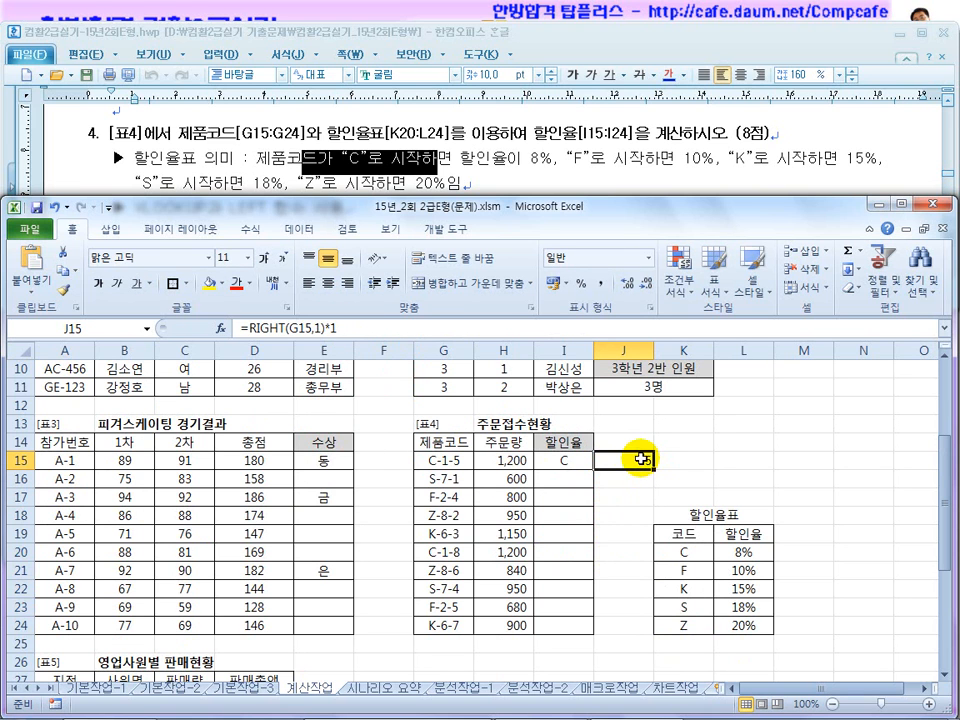
# Remove the *1 from the RIGHT formula in J15
pyautogui.click(357, 328)
pyautogui.press('BackSpace')
pyautogui.press('BackSpace')
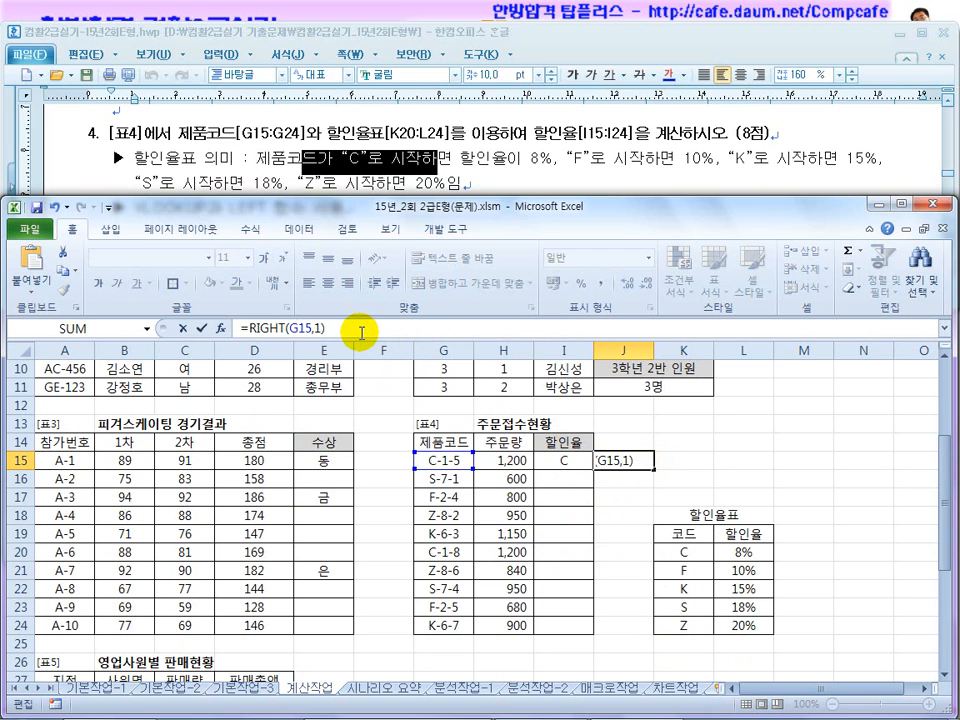
pyautogui.press('Return')
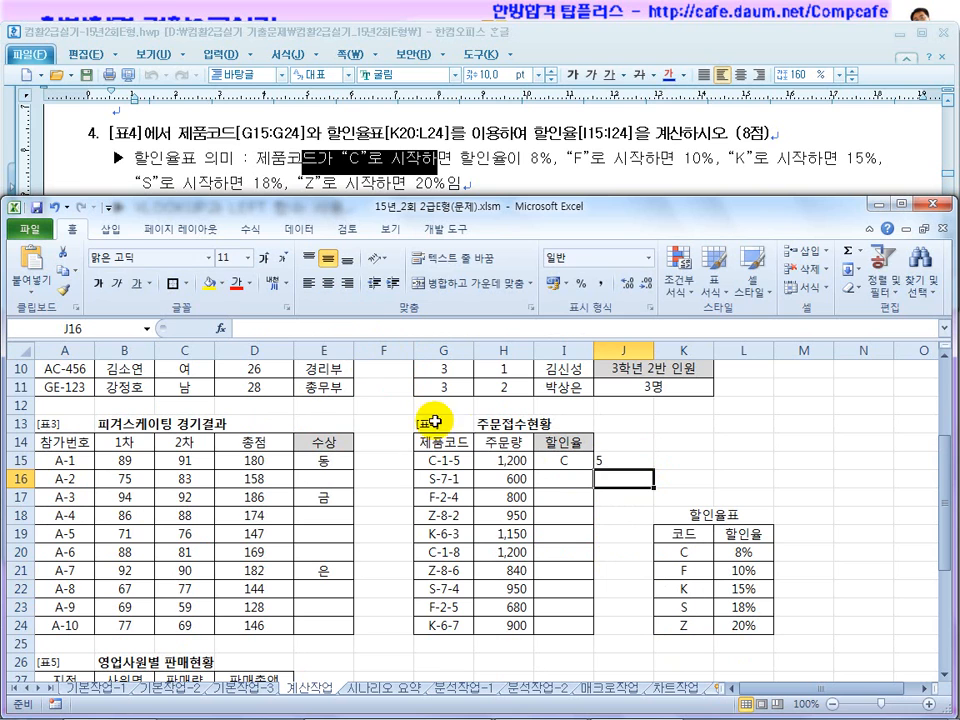
# Multiply the RIGHT formula in J15 by 1 again, and clear the test cell after checking it
pyautogui.click(612, 460)
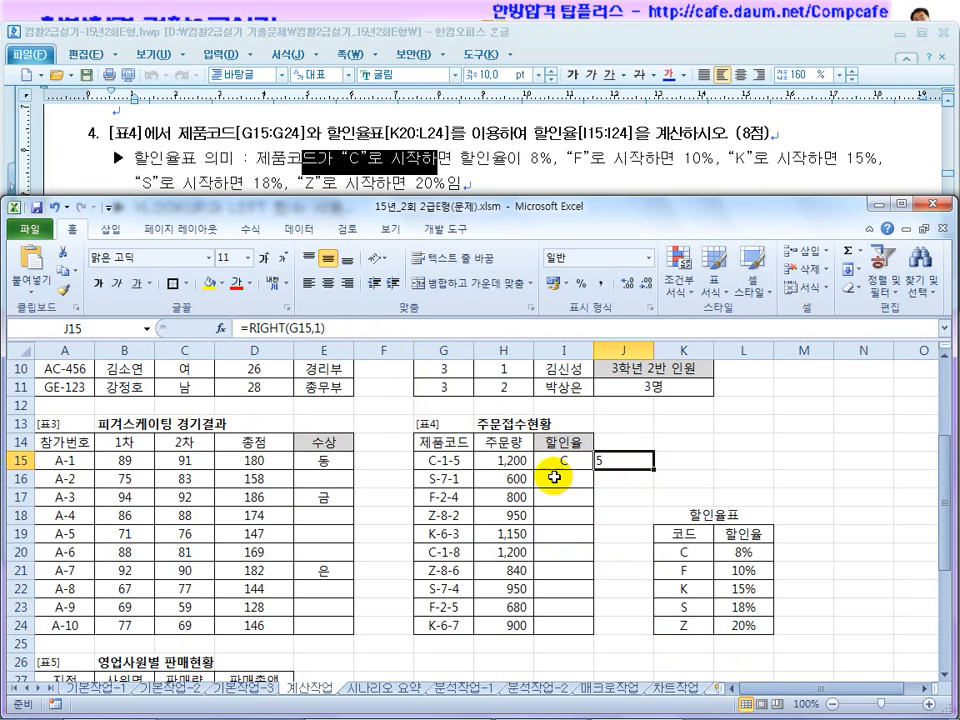
pyautogui.click(349, 328)
pyautogui.write('*')
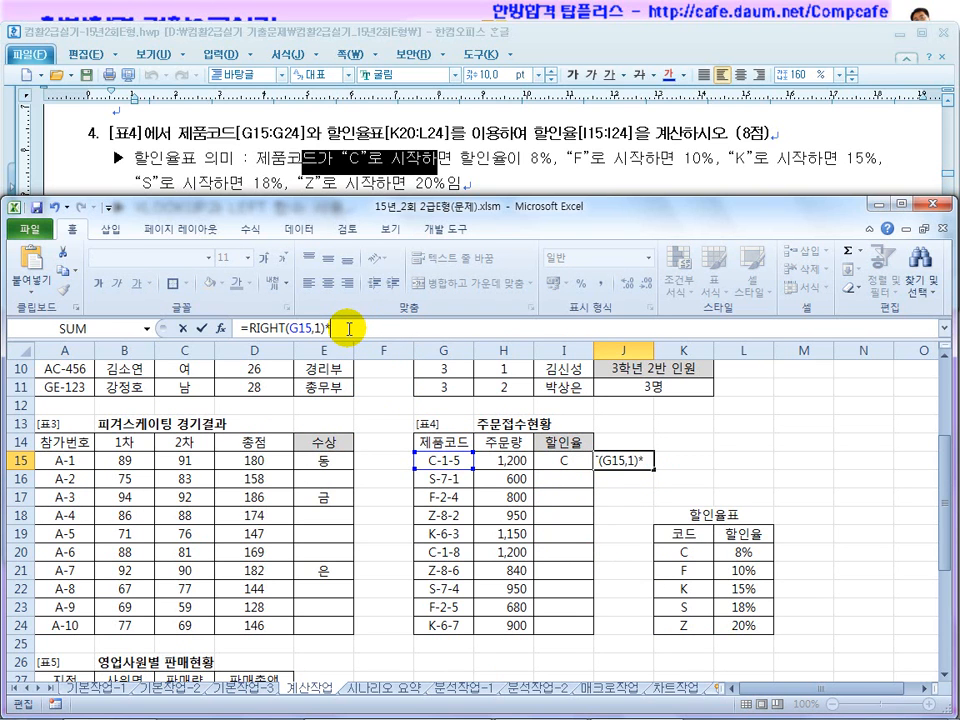
pyautogui.write('1')
pyautogui.press('Return')
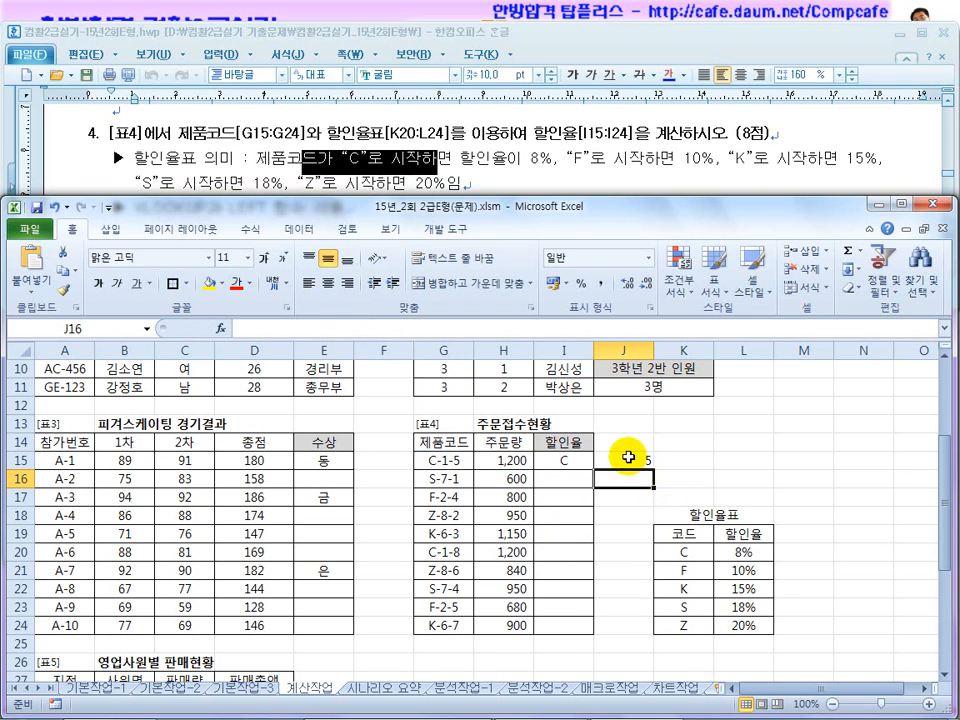
pyautogui.click(621, 458)
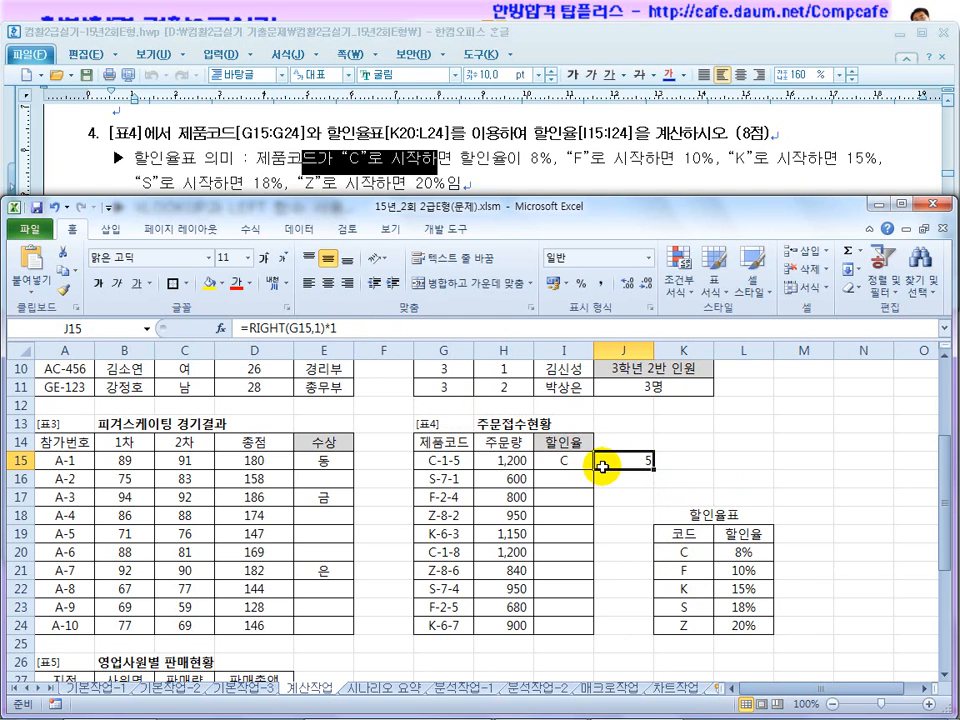
pyautogui.press('Delete')
# Fill the LEFT formula in I15 down through I24
pyautogui.click(561, 461)
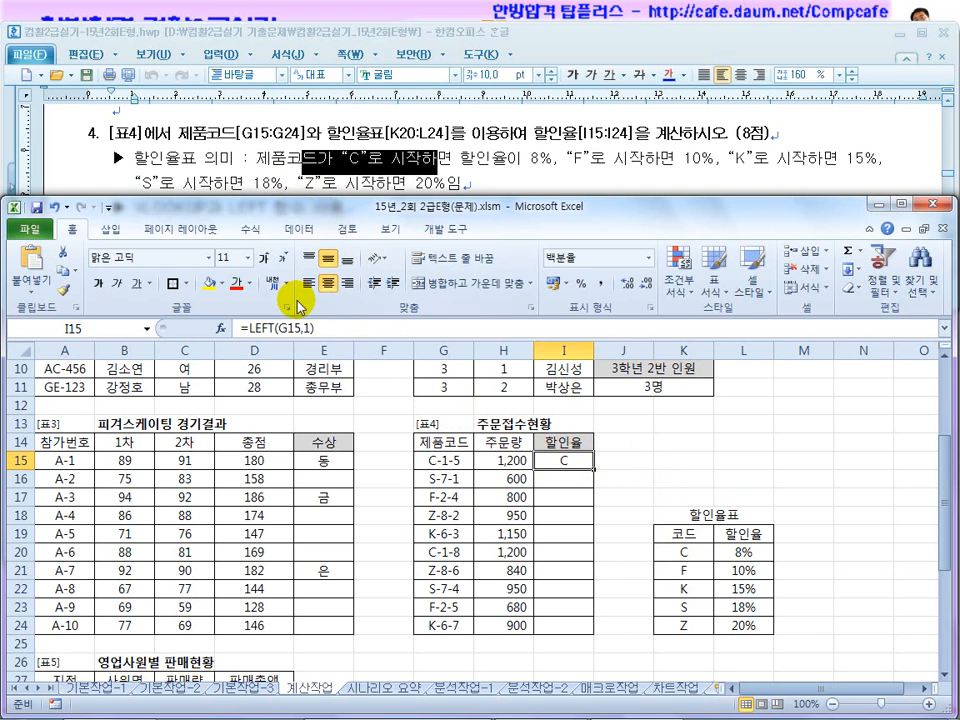
pyautogui.moveTo(594, 468); pyautogui.dragTo(586, 639)
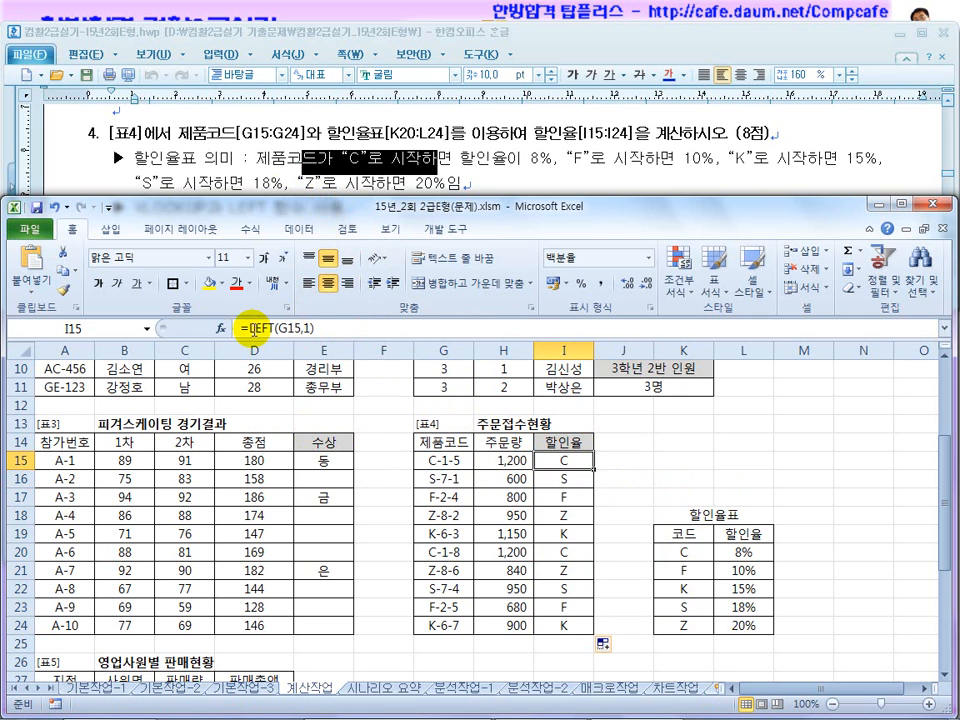
# Wrap the LEFT formula in I15 in a VLOOKUP over the absolute range $K$20:$L$24, returning column 2
pyautogui.click(253, 333)
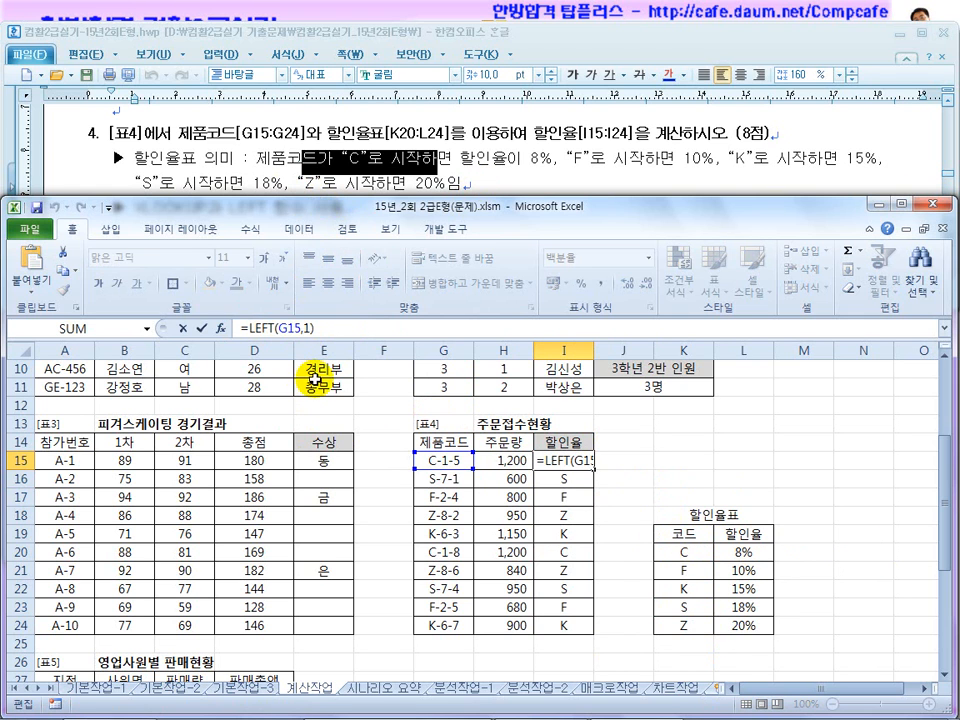
pyautogui.write('vlooku')
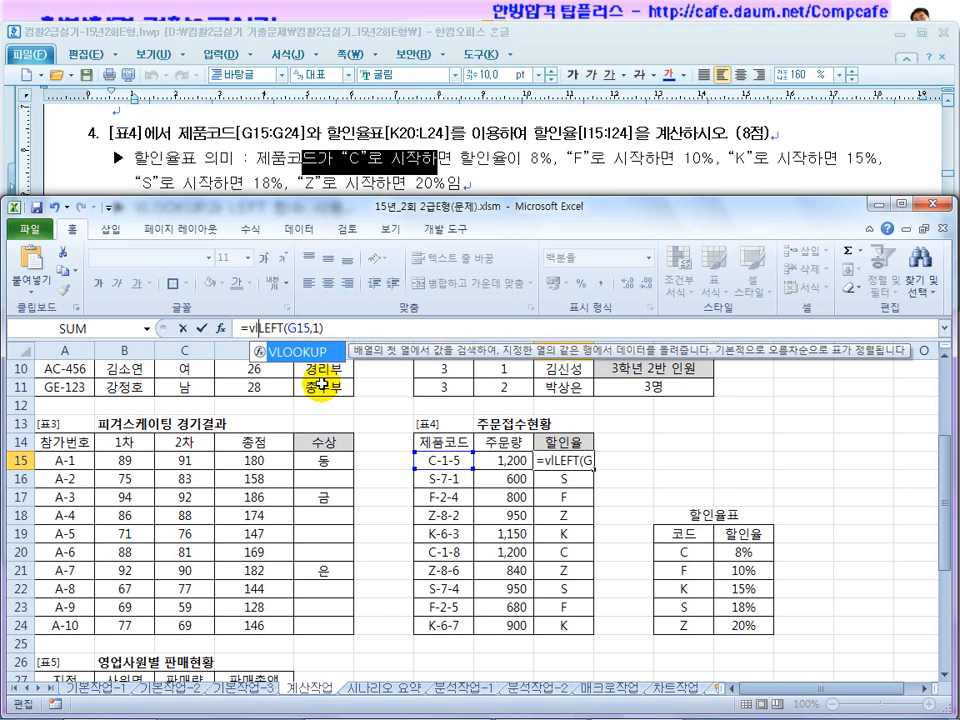
pyautogui.write('p(LEFT(G15')
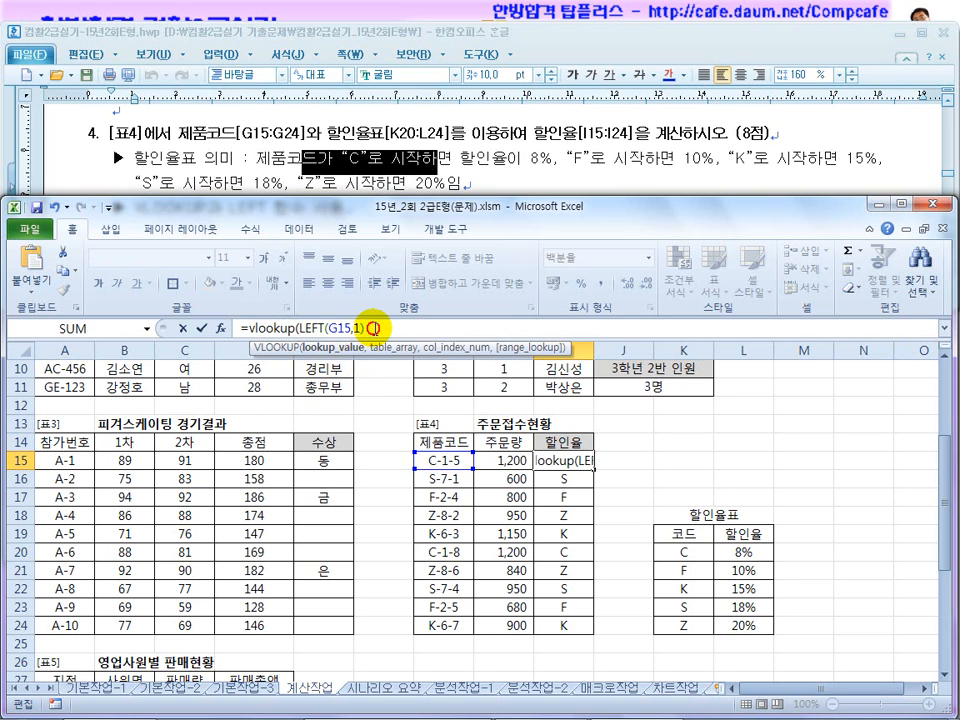
pyautogui.write(',')
pyautogui.moveTo(684, 551); pyautogui.dragTo(752, 626)
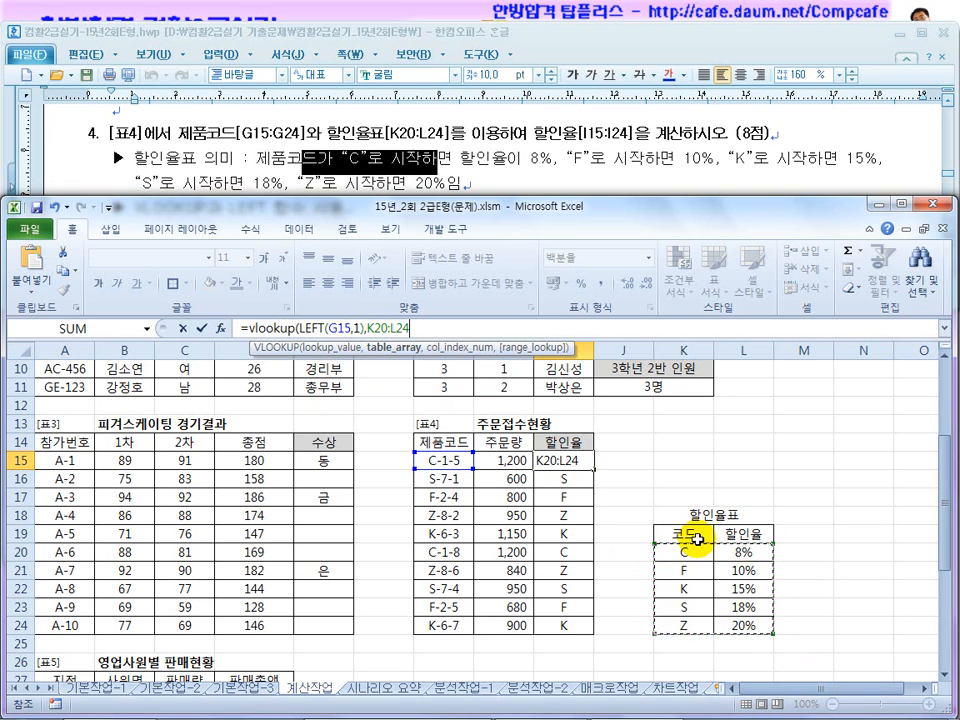
pyautogui.press('F4')
pyautogui.write(',2')
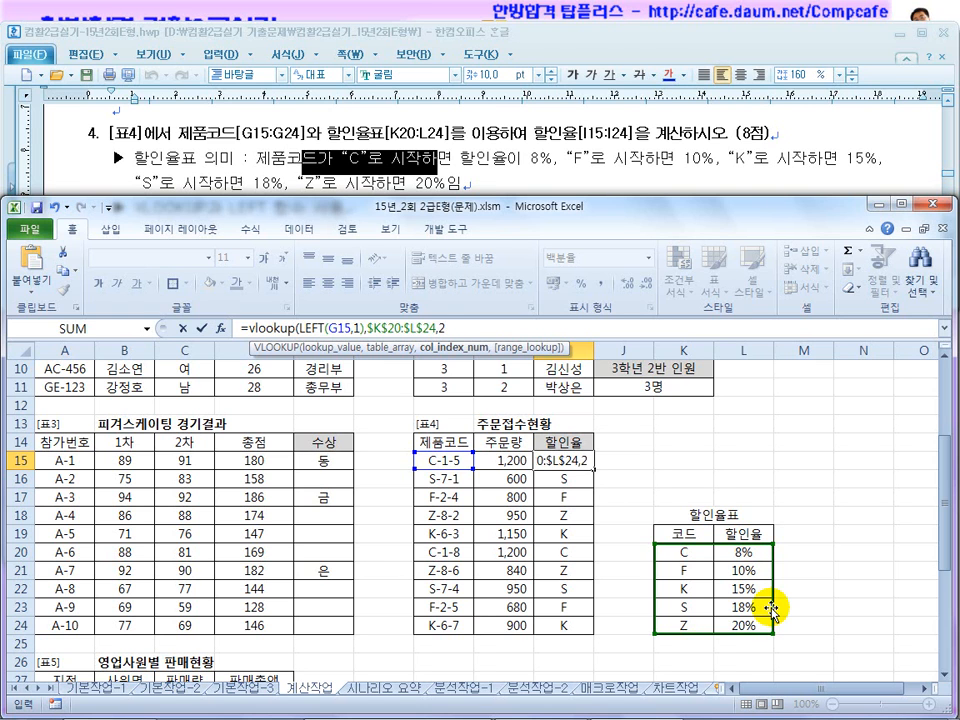
# Complete the VLOOKUP formula in I15 with 0 as its range_lookup argument for an exact match
pyautogui.write(',')
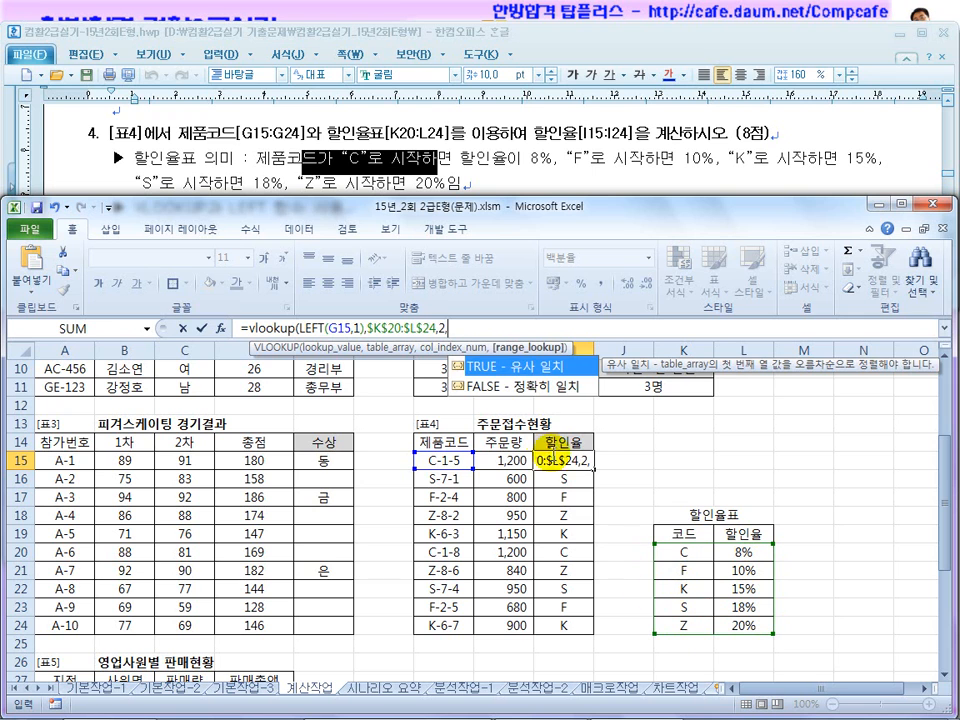
pyautogui.click(533, 389)
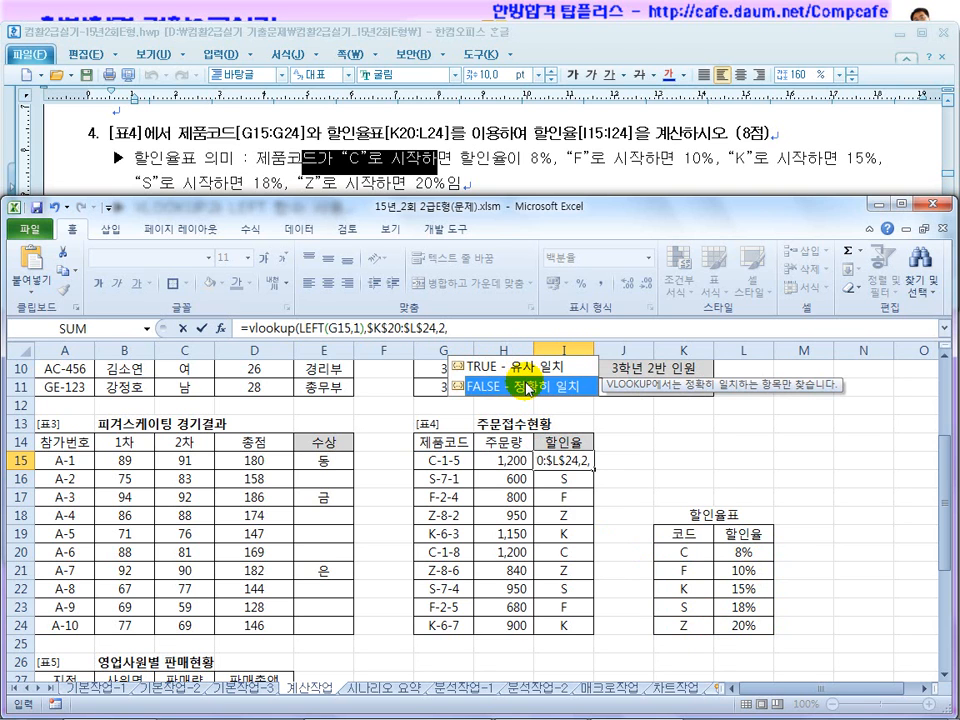
pyautogui.doubleClick(527, 384)
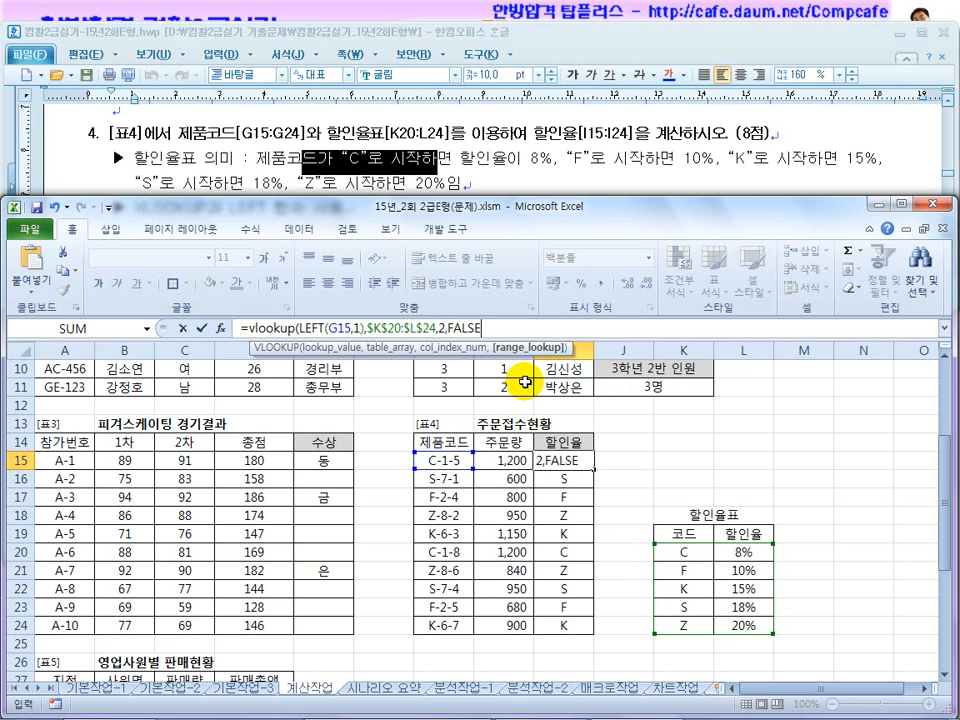
pyautogui.press('BackSpace')
pyautogui.press('BackSpace')
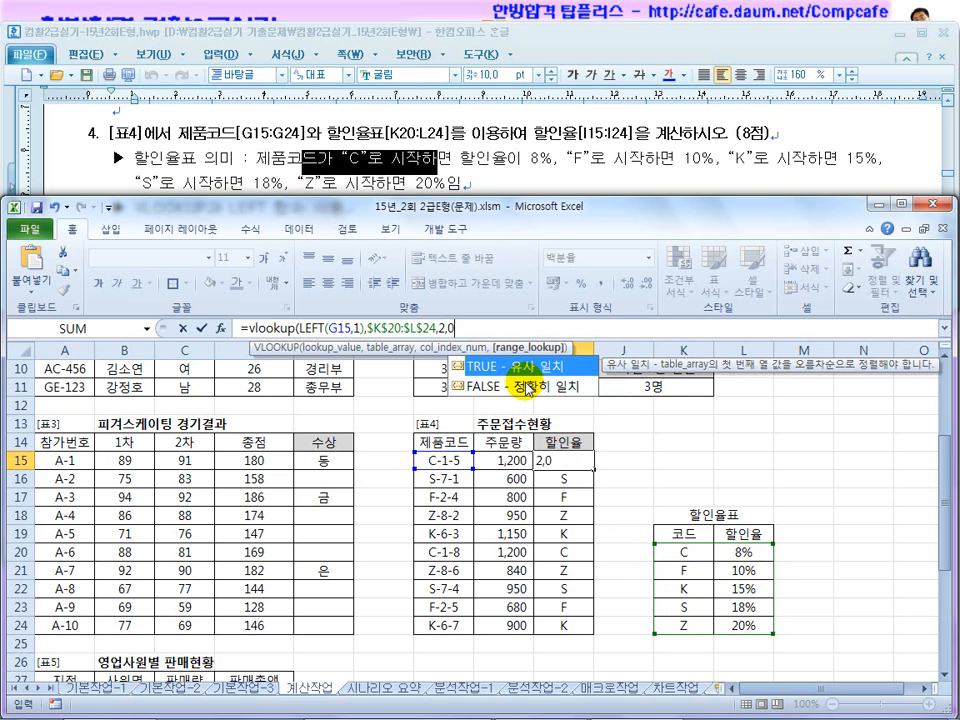
pyautogui.write(')')
pyautogui.press('Return')
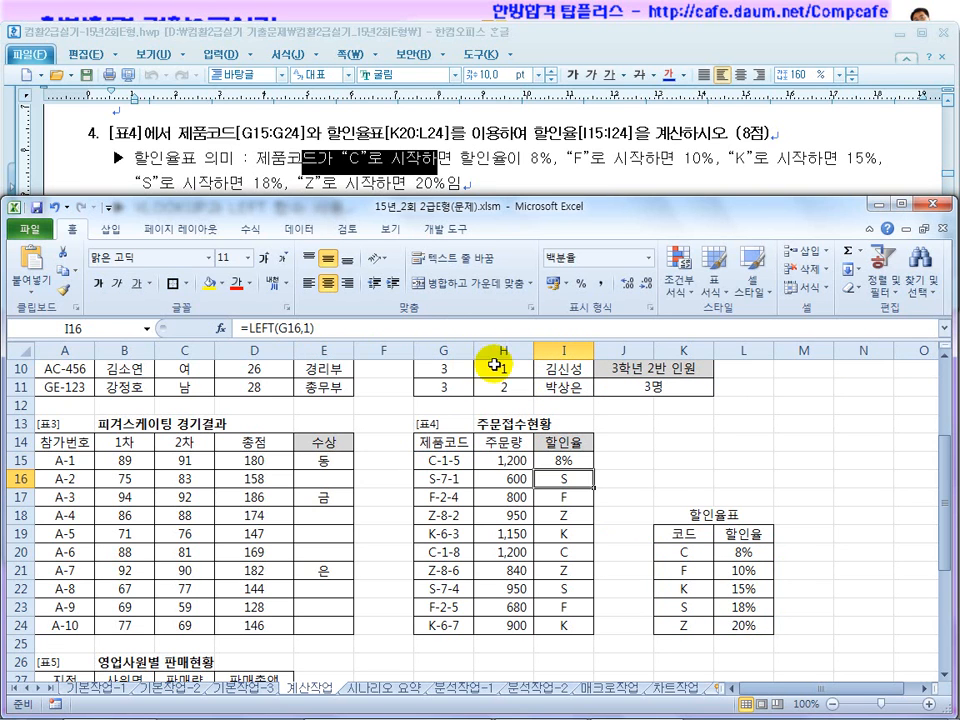
# Check the discount rate in I15 against code C in 할인율표, and fill the VLOOKUP formula down through I24
pyautogui.click(556, 458)
pyautogui.moveTo(684, 551); pyautogui.dragTo(765, 553)
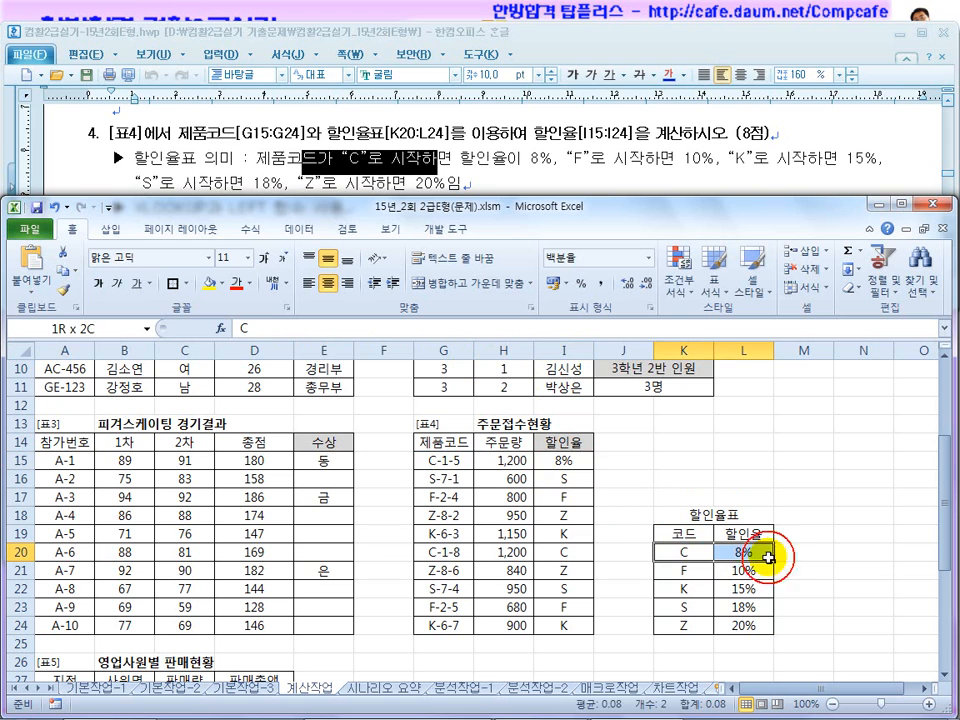
pyautogui.click(568, 461)
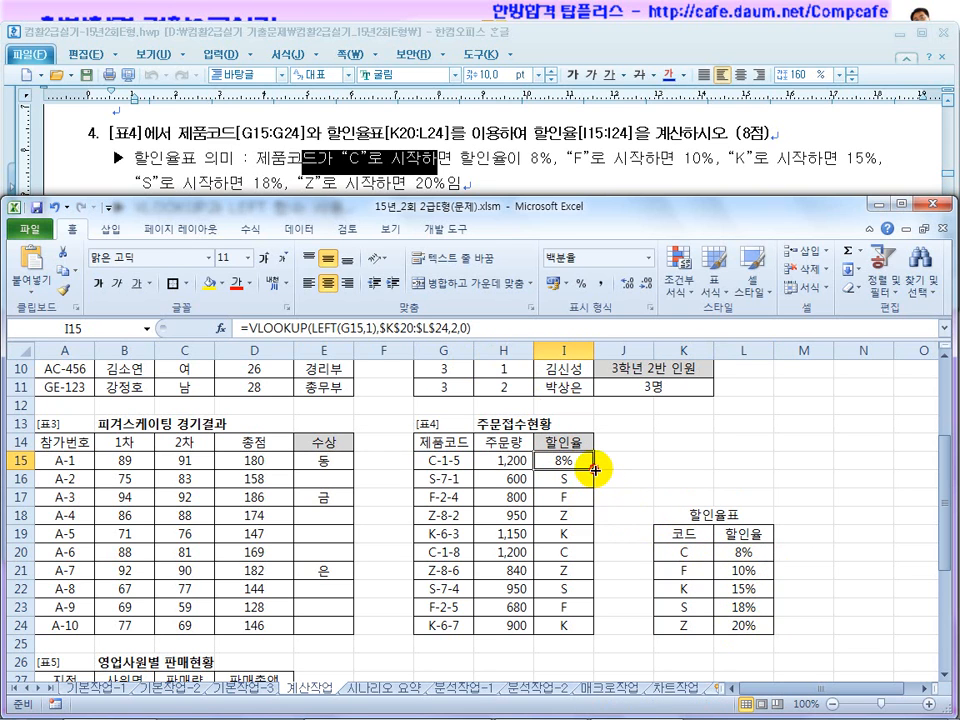
pyautogui.moveTo(594, 468); pyautogui.dragTo(594, 488)
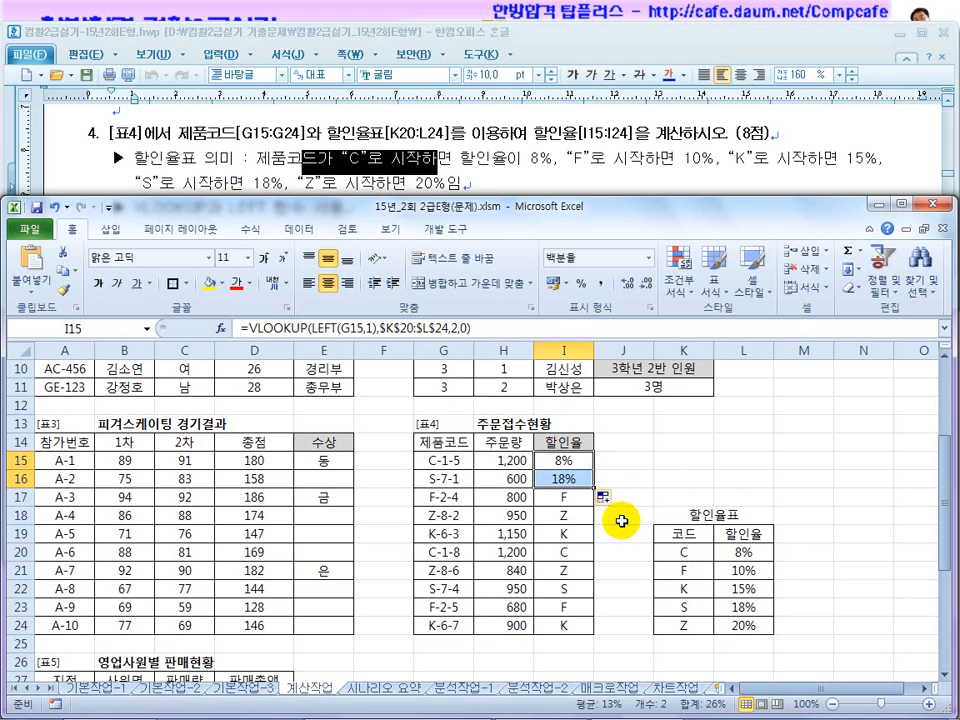
pyautogui.moveTo(594, 488); pyautogui.dragTo(594, 634)
pyautogui.click(619, 597)
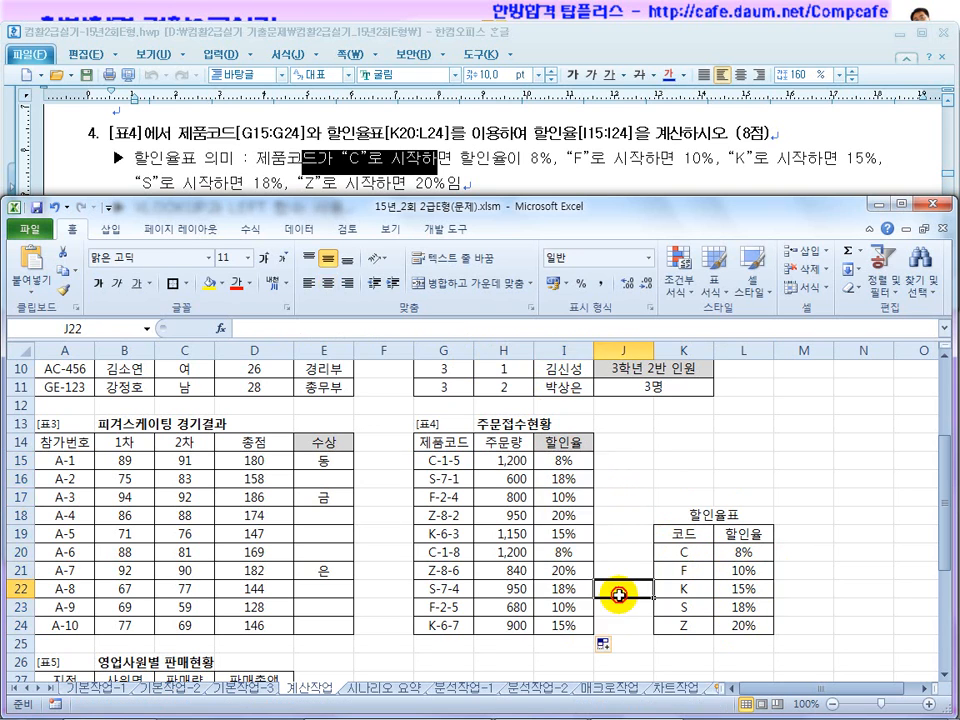
# Compare the discount rate filled for product K-6-7 with the K row of 할인율표
pyautogui.scroll(-2, 619, 594)
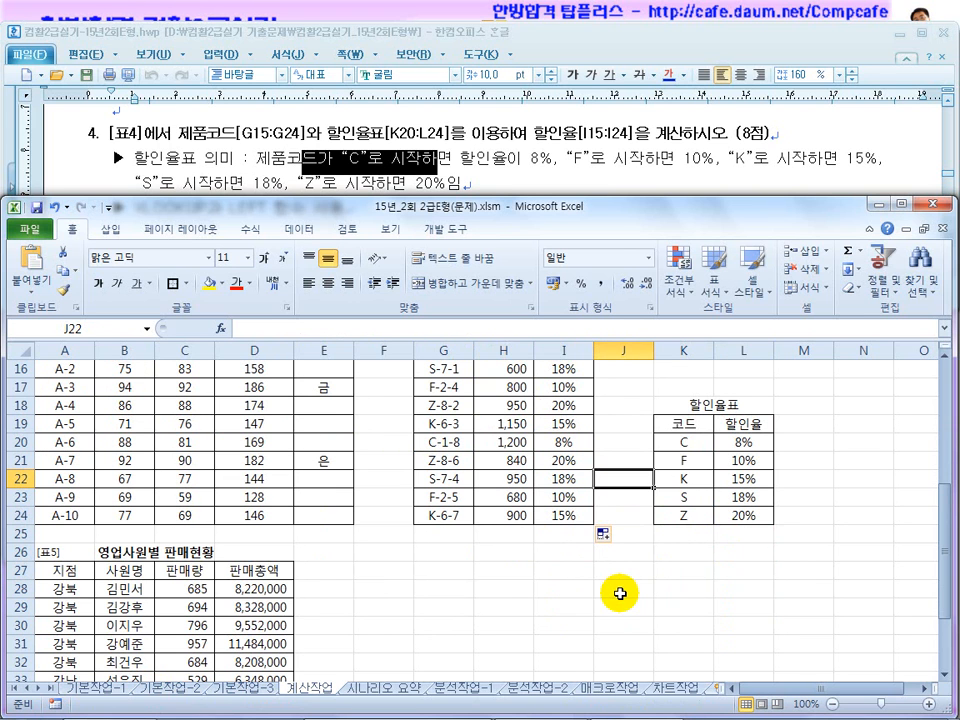
pyautogui.click(680, 478)
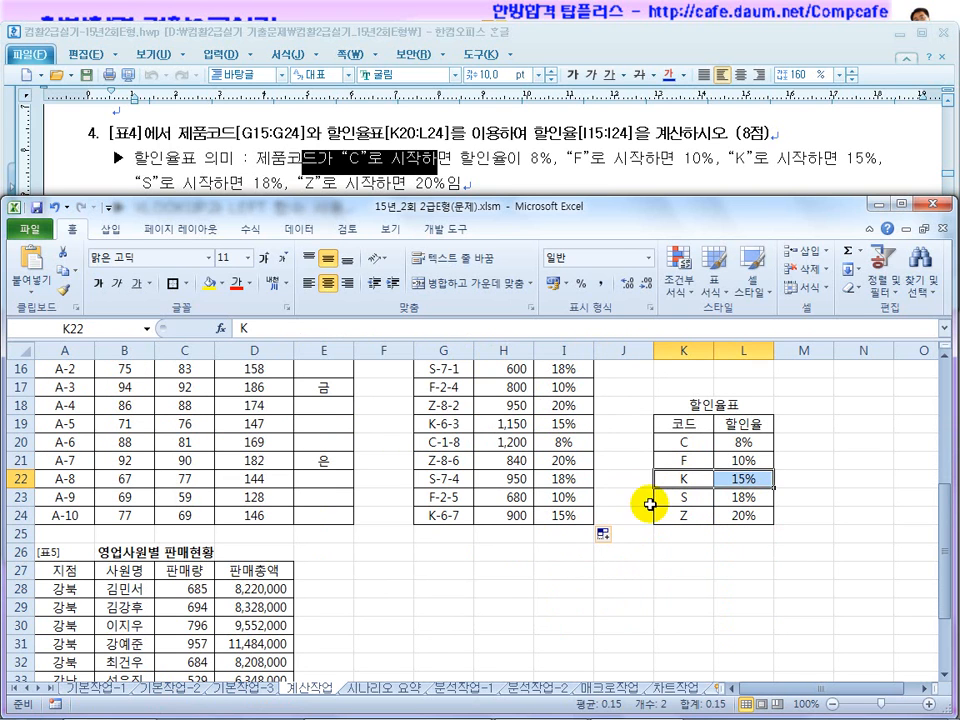
pyautogui.moveTo(444, 512); pyautogui.dragTo(563, 513)
pyautogui.click(418, 566)
# Locate 표5's result cell D38 and read question 5 in the Hangul document, including its conditions and the candidate database functions
pyautogui.scroll(-3, 380, 580)
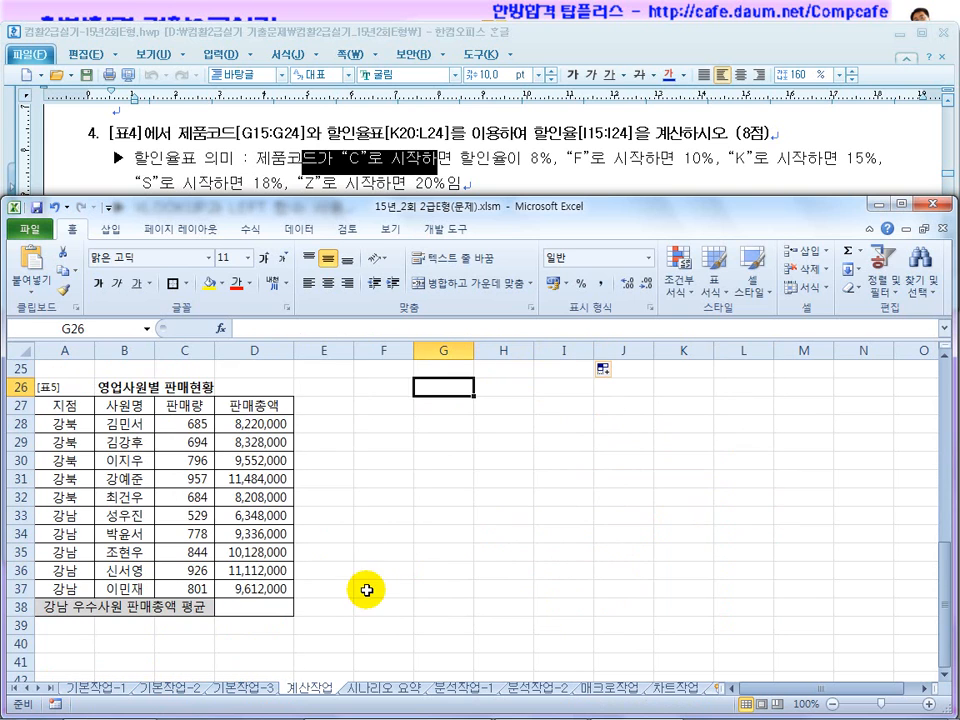
pyautogui.click(253, 606)
pyautogui.click(217, 150)
pyautogui.scroll(-3, 290, 250)
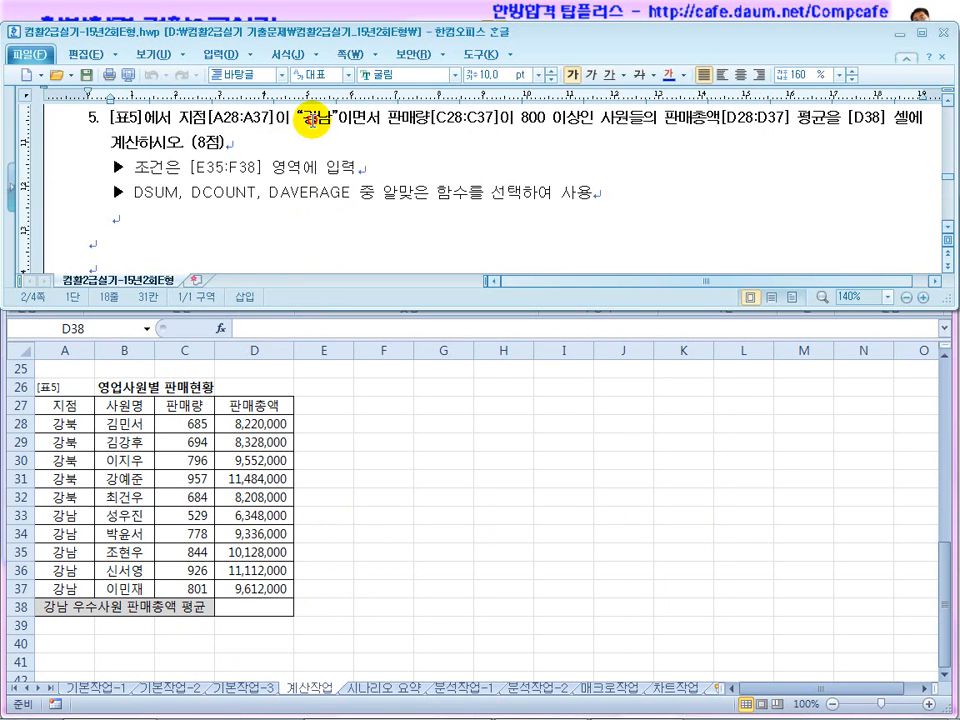
pyautogui.scroll(1, 381, 107)
pyautogui.moveTo(337, 158); pyautogui.dragTo(438, 158)
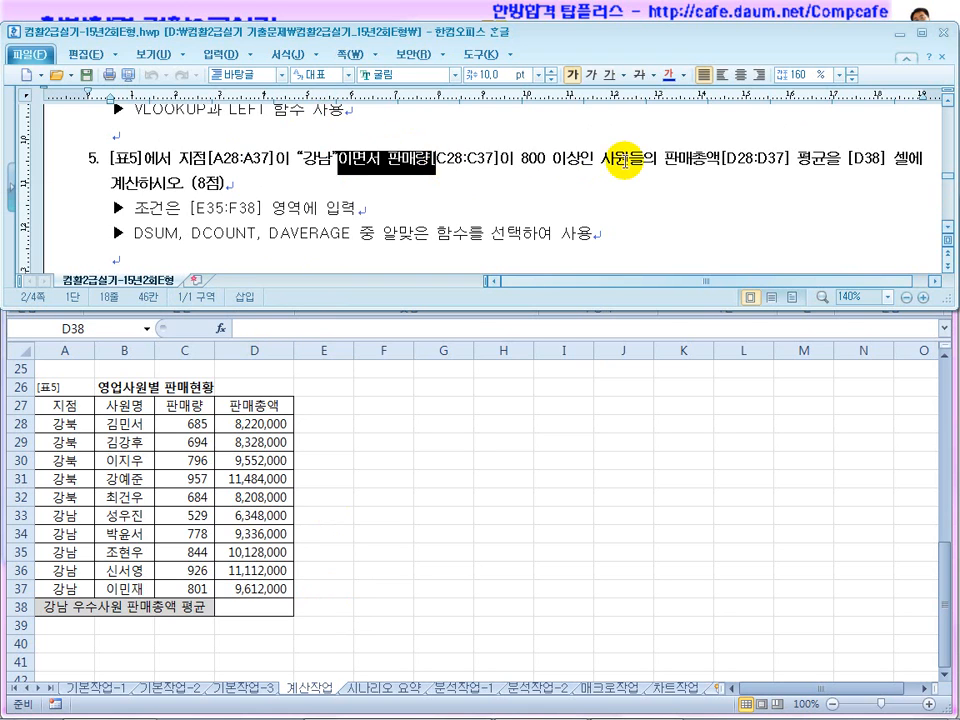
pyautogui.moveTo(627, 158); pyautogui.dragTo(471, 157)
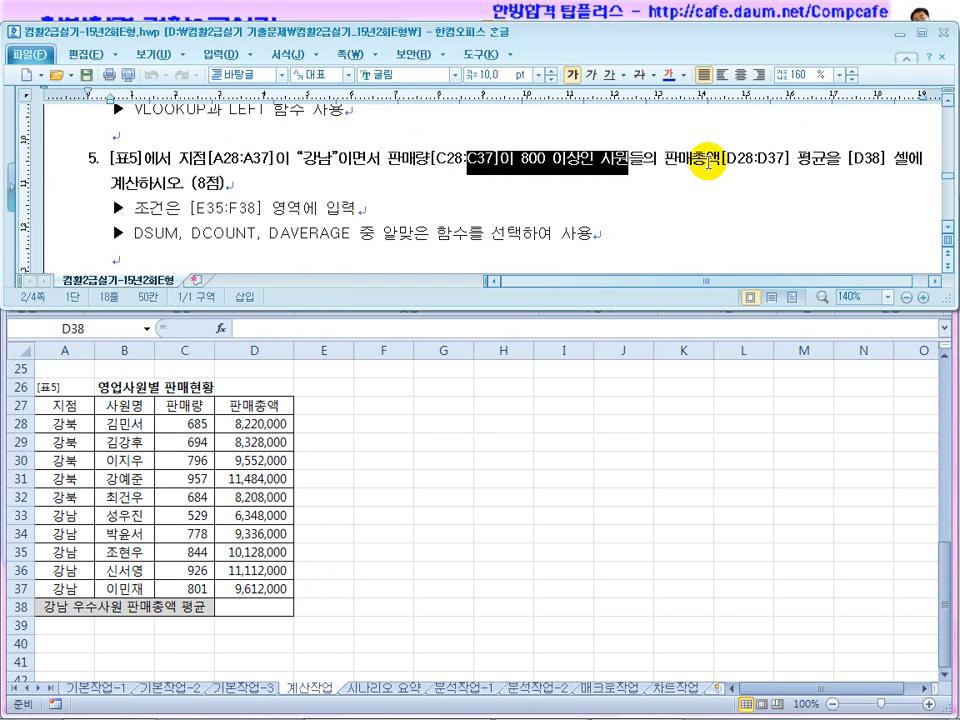
pyautogui.moveTo(705, 158); pyautogui.dragTo(664, 159)
pyautogui.moveTo(838, 160); pyautogui.dragTo(797, 160)
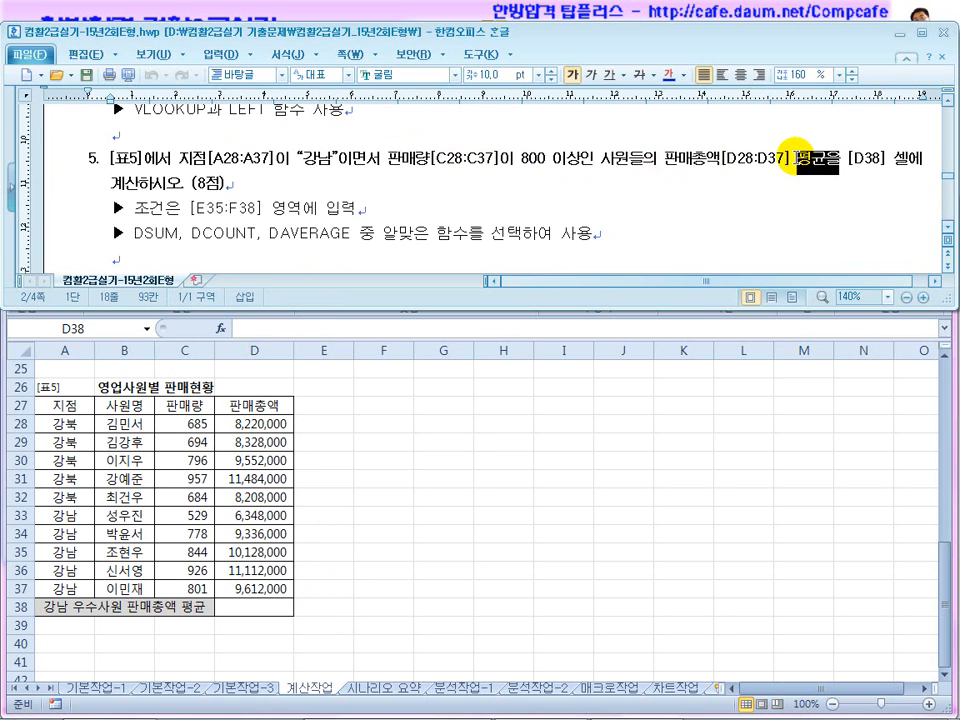
pyautogui.moveTo(340, 235); pyautogui.dragTo(287, 237)
pyautogui.click(386, 158)
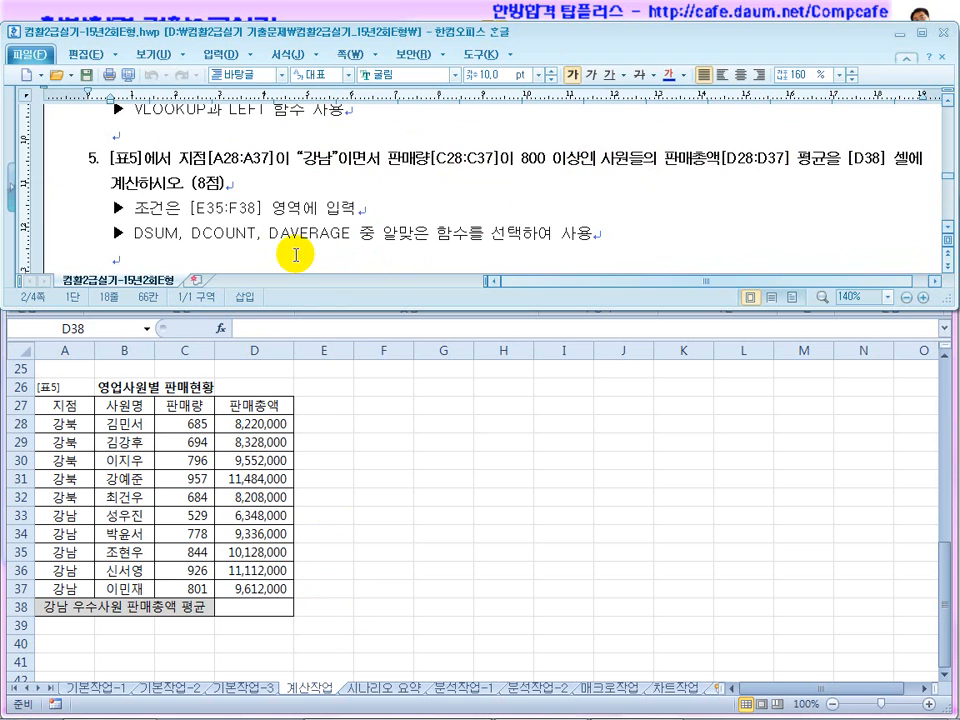
pyautogui.moveTo(280, 235); pyautogui.dragTo(349, 234)
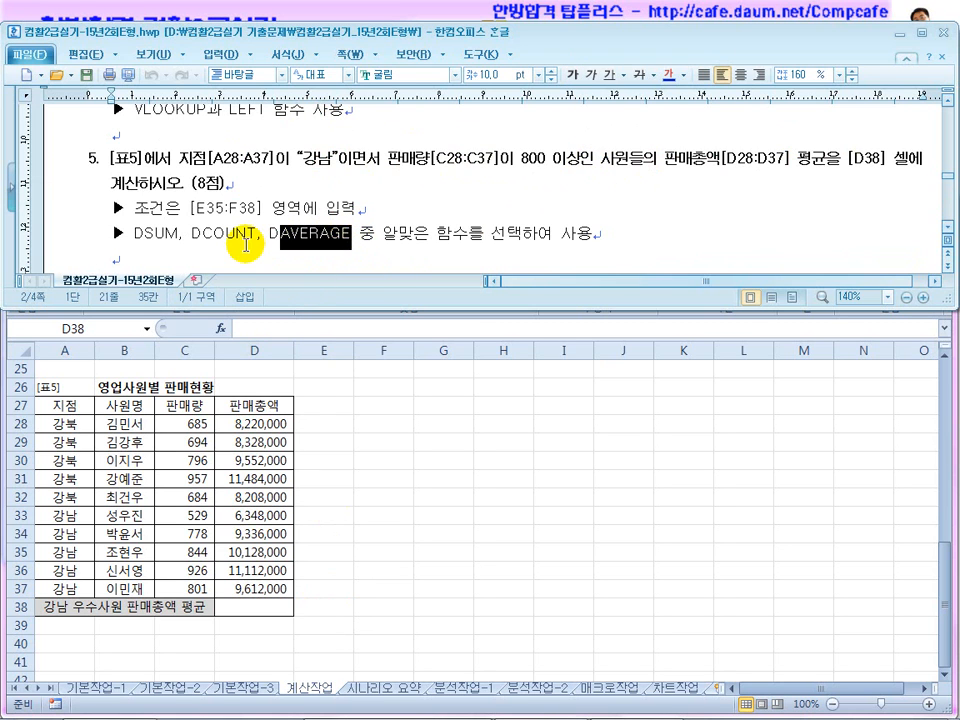
pyautogui.moveTo(247, 236); pyautogui.dragTo(137, 236)
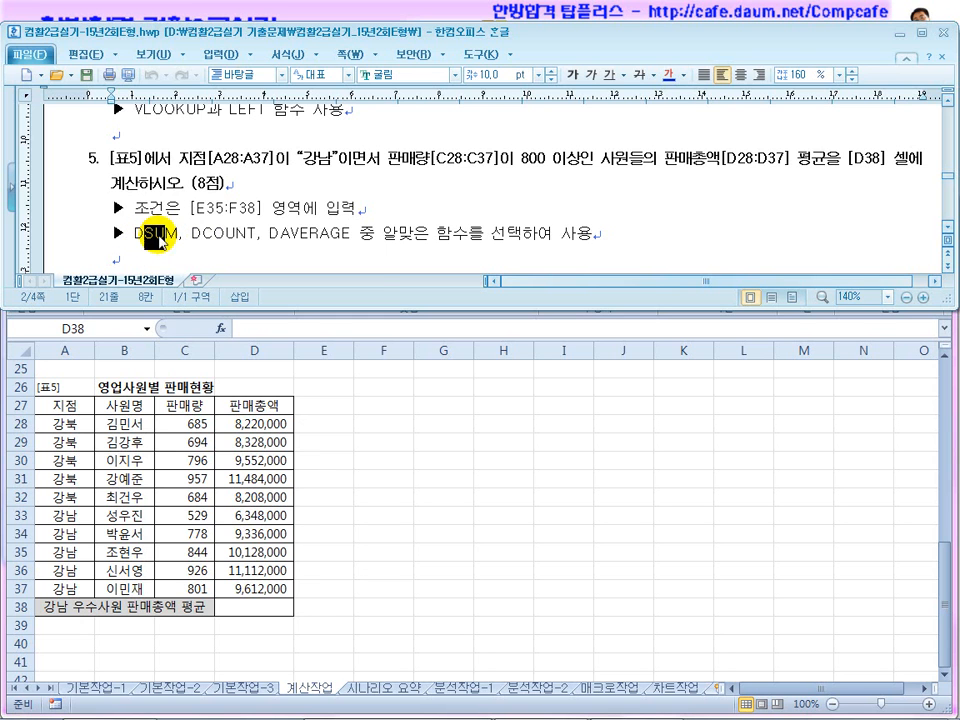
pyautogui.click(815, 154)
pyautogui.click(305, 241)
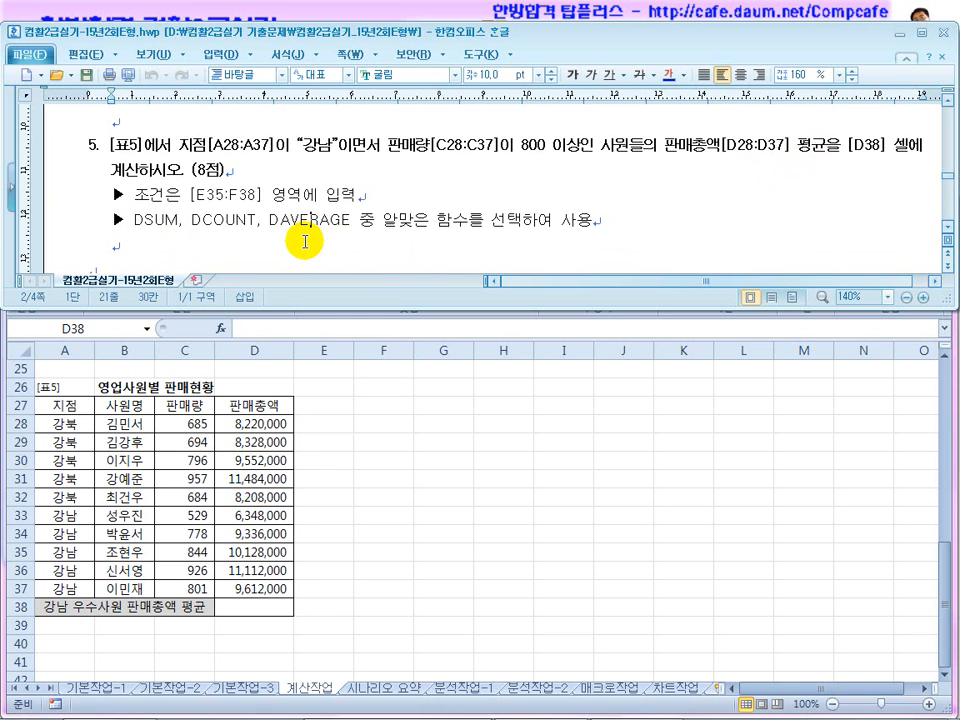
# Compare question 5's 지점 and 판매량 conditions and its criteria range E35:F38 with the headers and data of 표5 in Excel
pyautogui.click(336, 463)
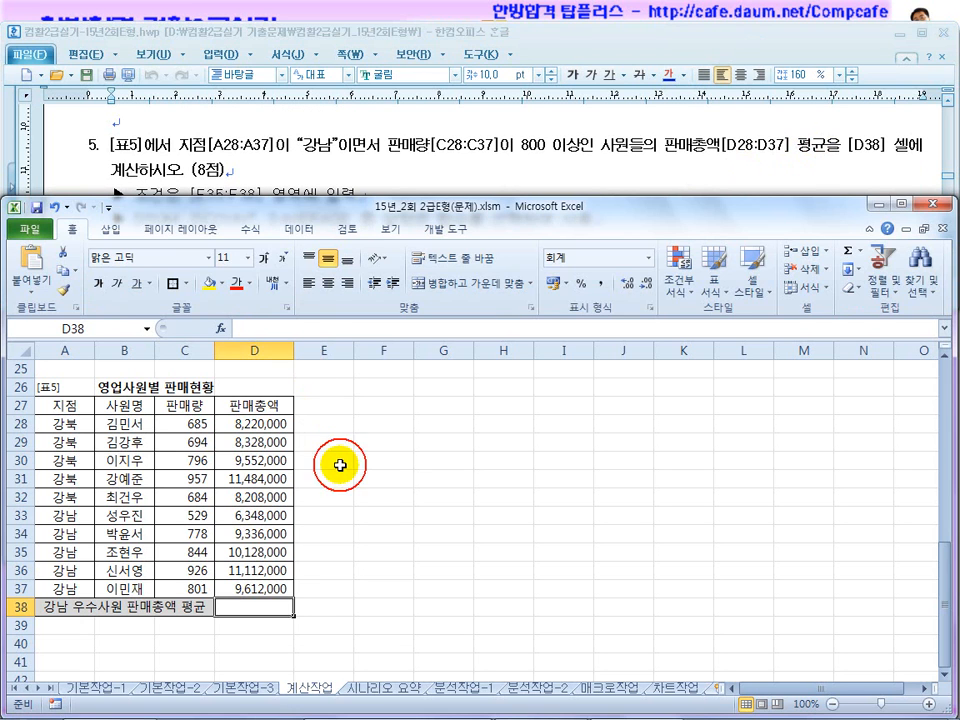
pyautogui.click(303, 170)
pyautogui.moveTo(207, 152); pyautogui.dragTo(340, 152)
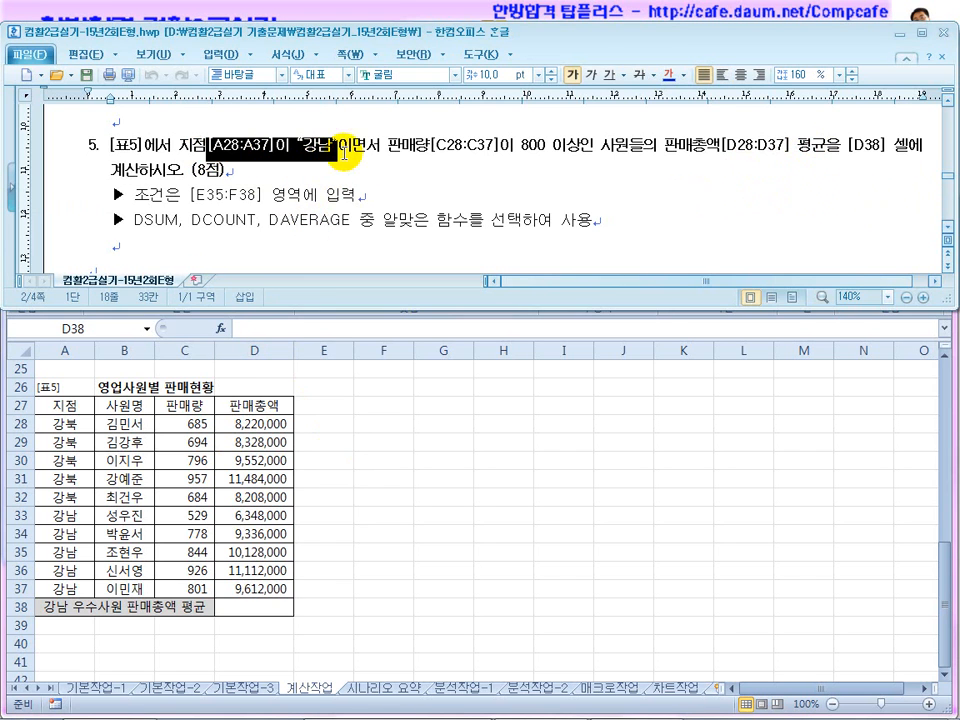
pyautogui.moveTo(66, 399); pyautogui.dragTo(76, 421)
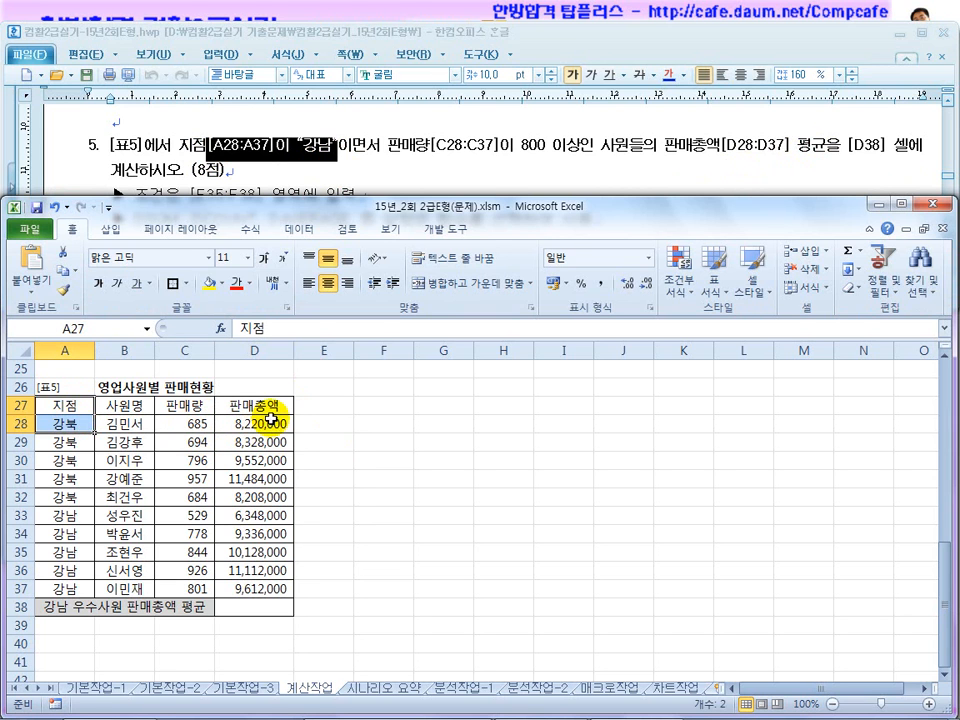
pyautogui.moveTo(447, 148); pyautogui.dragTo(613, 148)
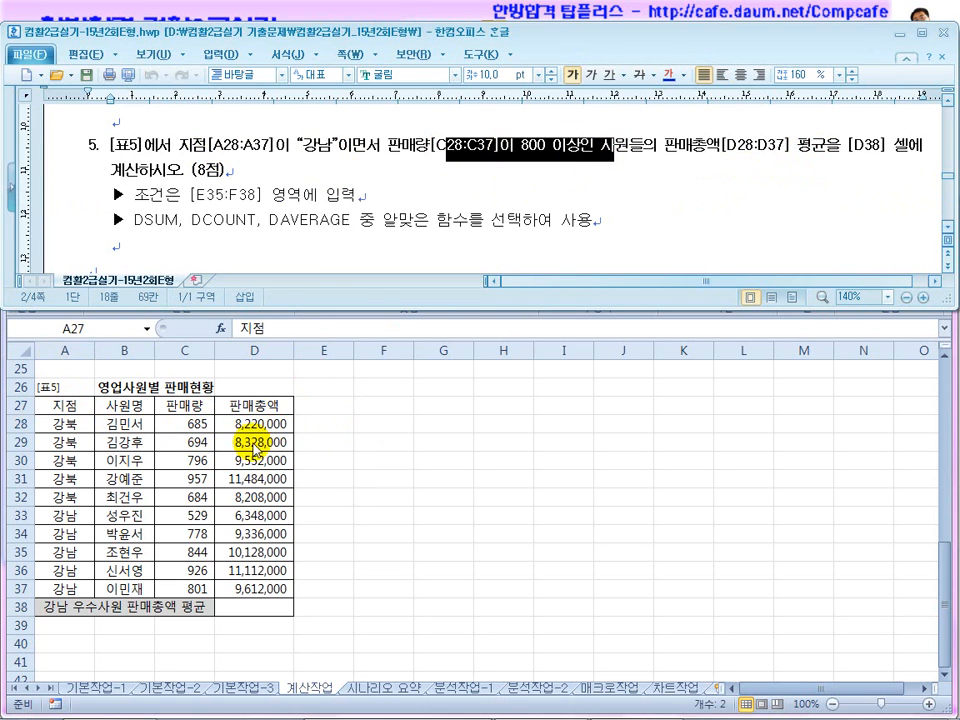
pyautogui.click(254, 420)
pyautogui.click(303, 174)
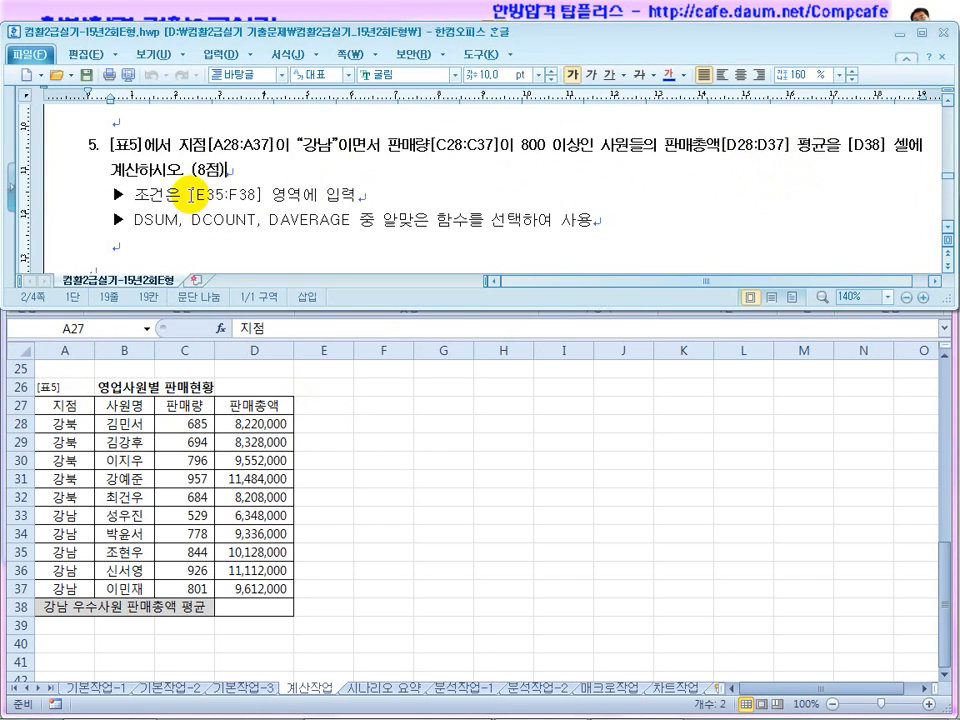
pyautogui.moveTo(190, 195); pyautogui.dragTo(265, 194)
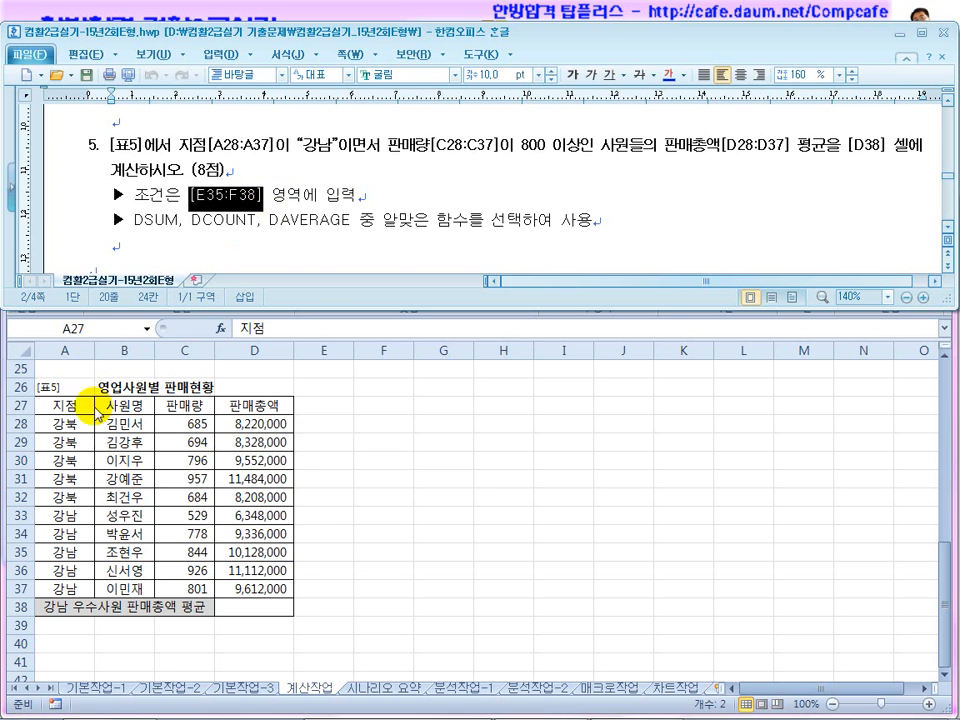
pyautogui.moveTo(70, 406); pyautogui.dragTo(73, 423)
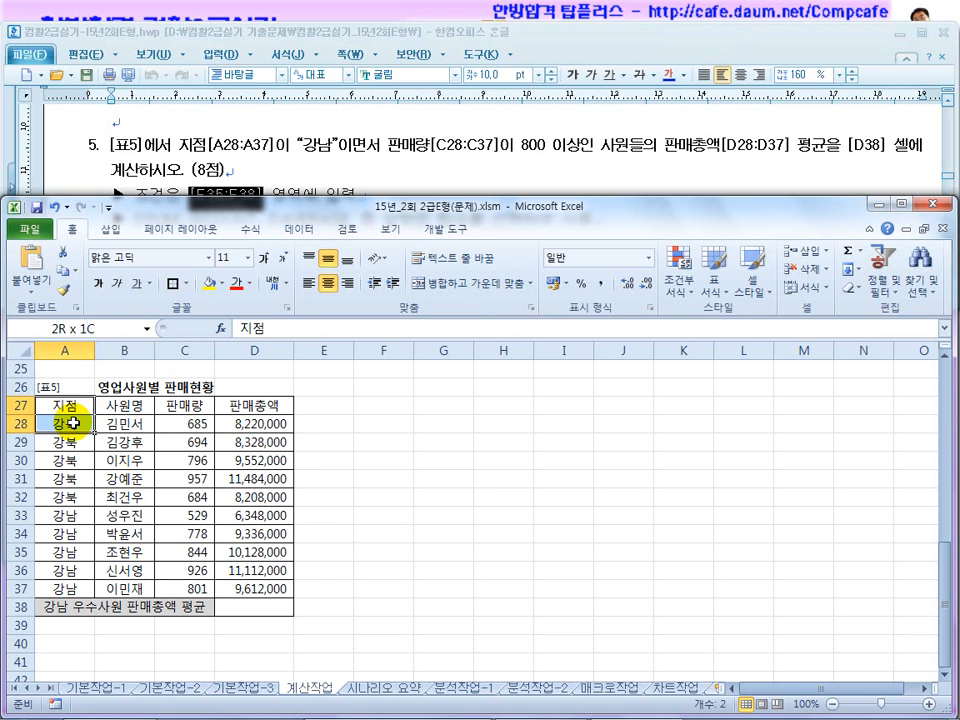
pyautogui.click(418, 439)
pyautogui.click(268, 176)
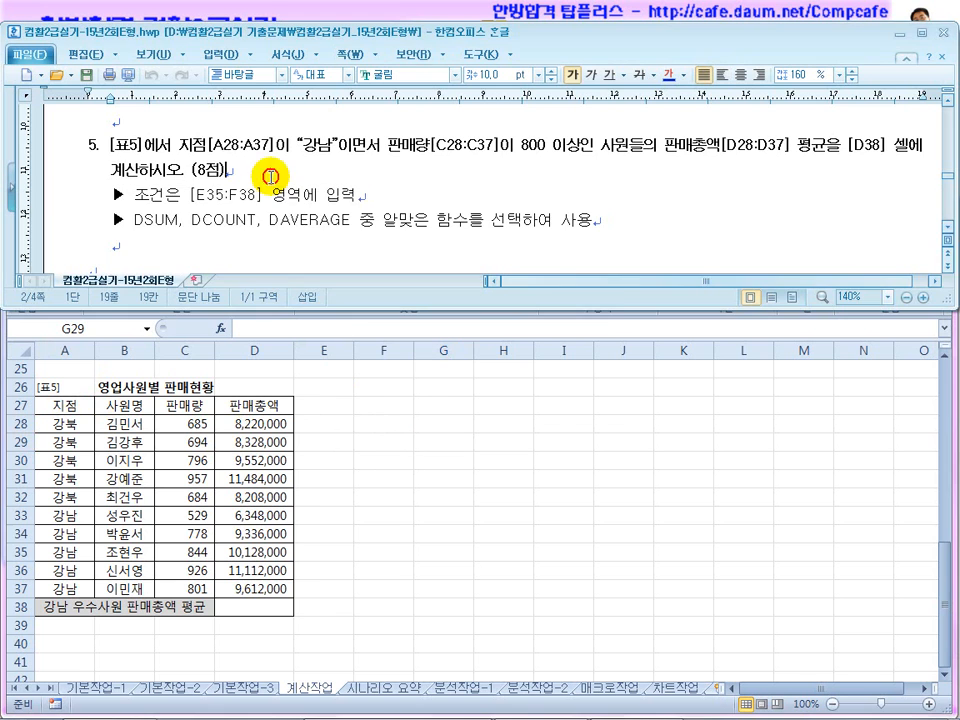
pyautogui.click(948, 228)
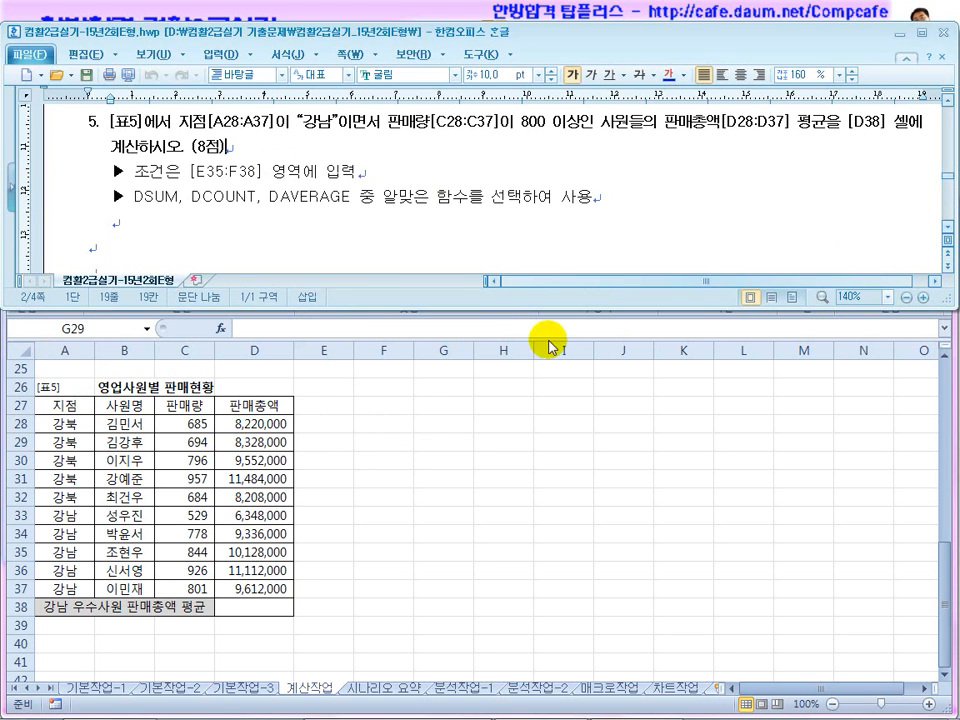
pyautogui.click(393, 473)
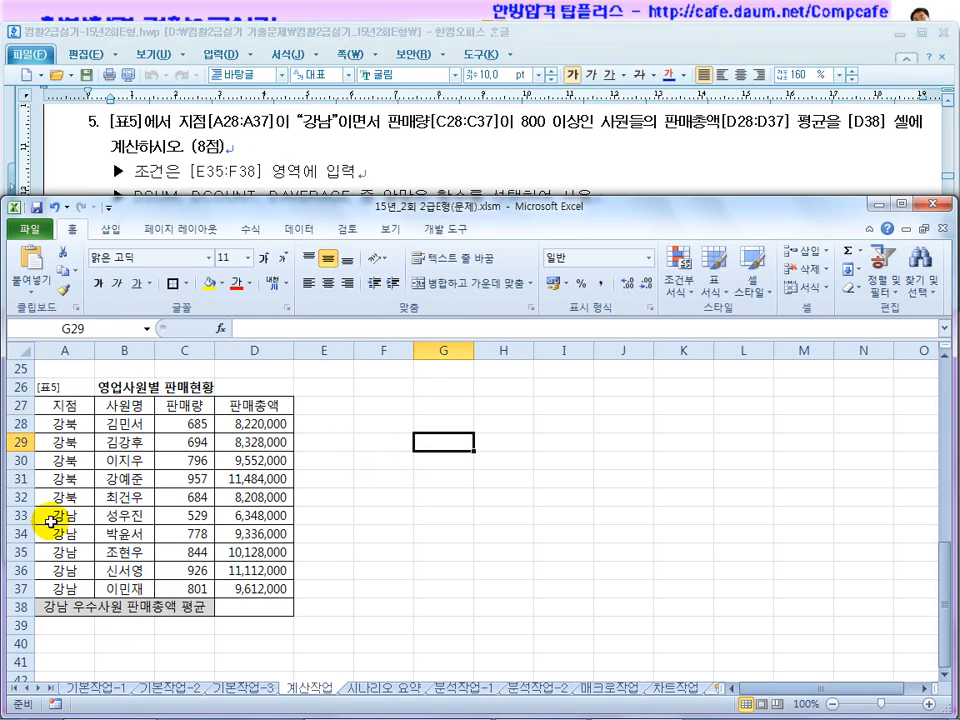
# Enter the first criteria column beside 표5, with the header 지점 in E35 and the condition 강남 in E36
pyautogui.moveTo(60, 552); pyautogui.dragTo(327, 556)
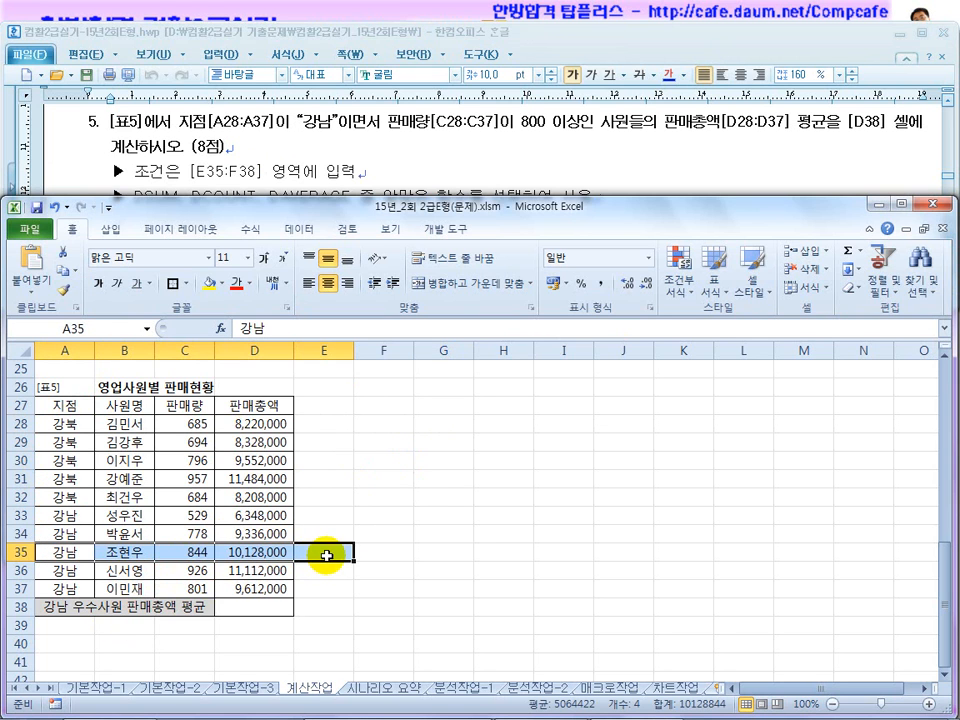
pyautogui.click(327, 556)
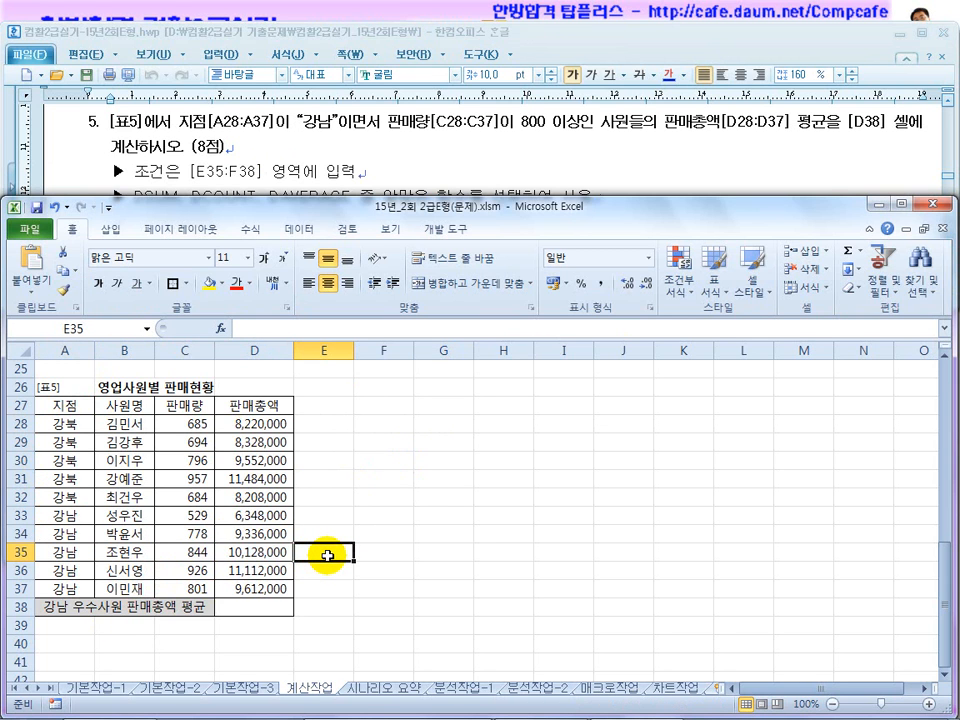
pyautogui.write('wlwj')
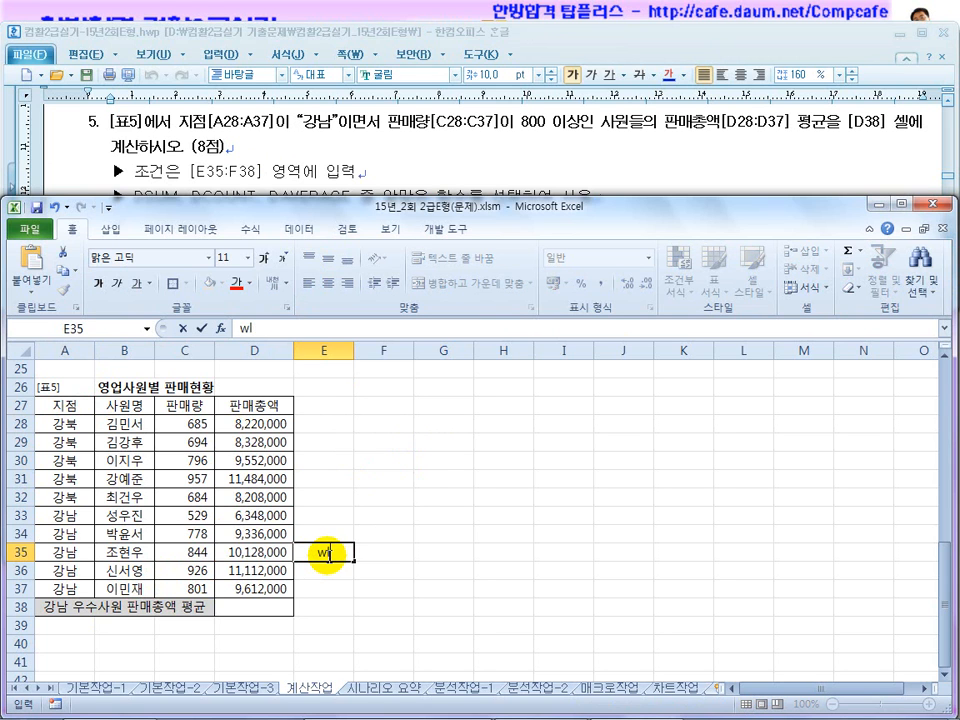
pyautogui.press('Return')
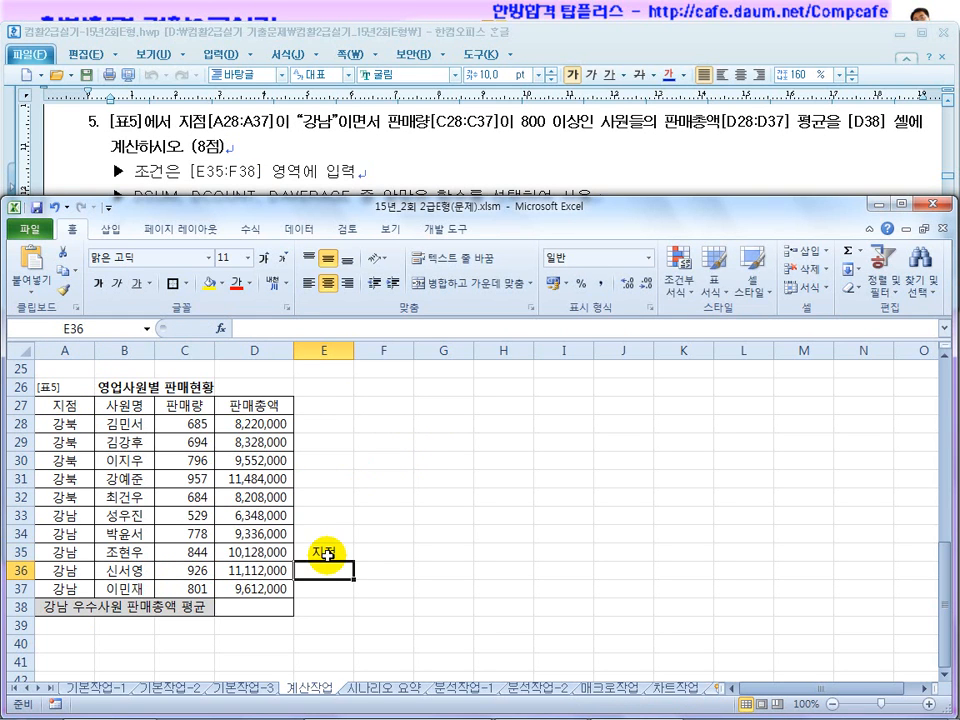
pyautogui.write('rkd')
pyautogui.press('Return')
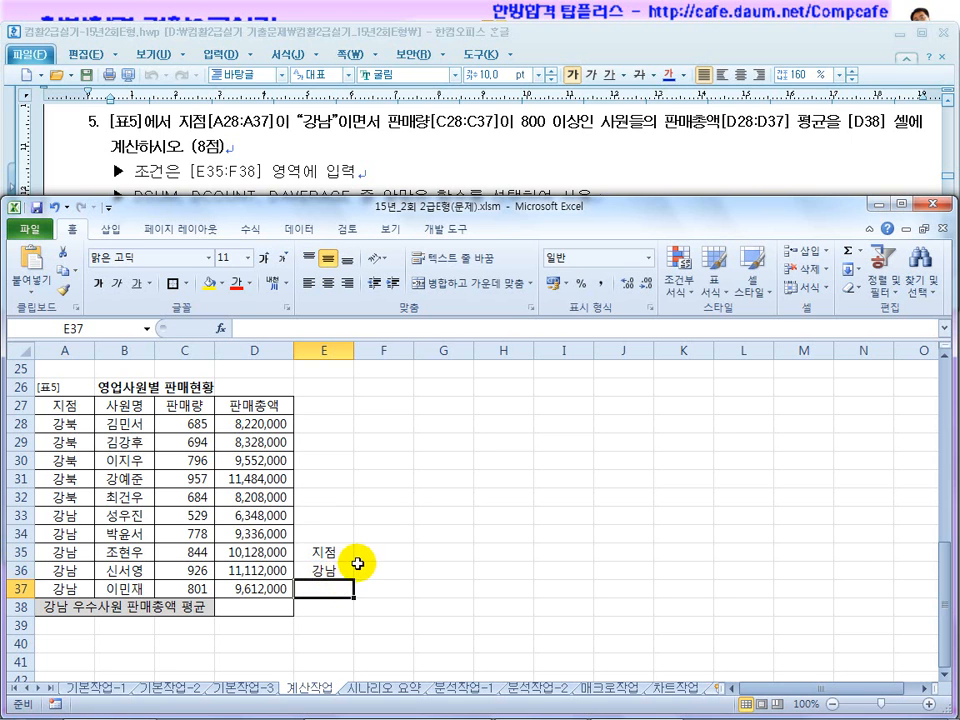
# Enter the second criteria column with the header 판매량 in F35 and the condition >=800 in F36
pyautogui.click(366, 555)
pyautogui.click(337, 555)
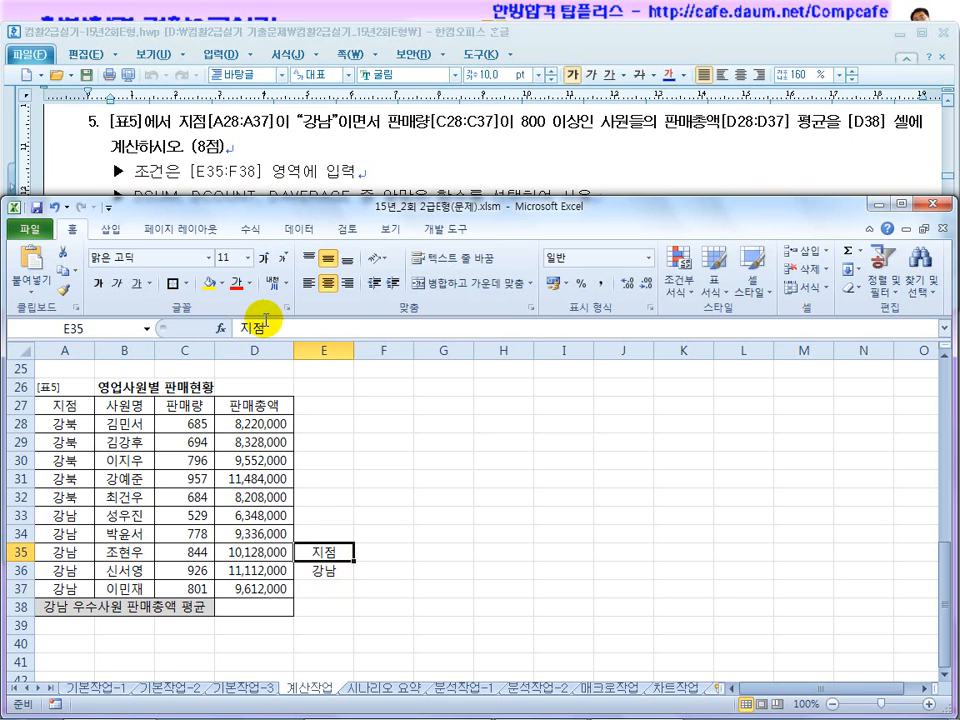
pyautogui.click(273, 329)
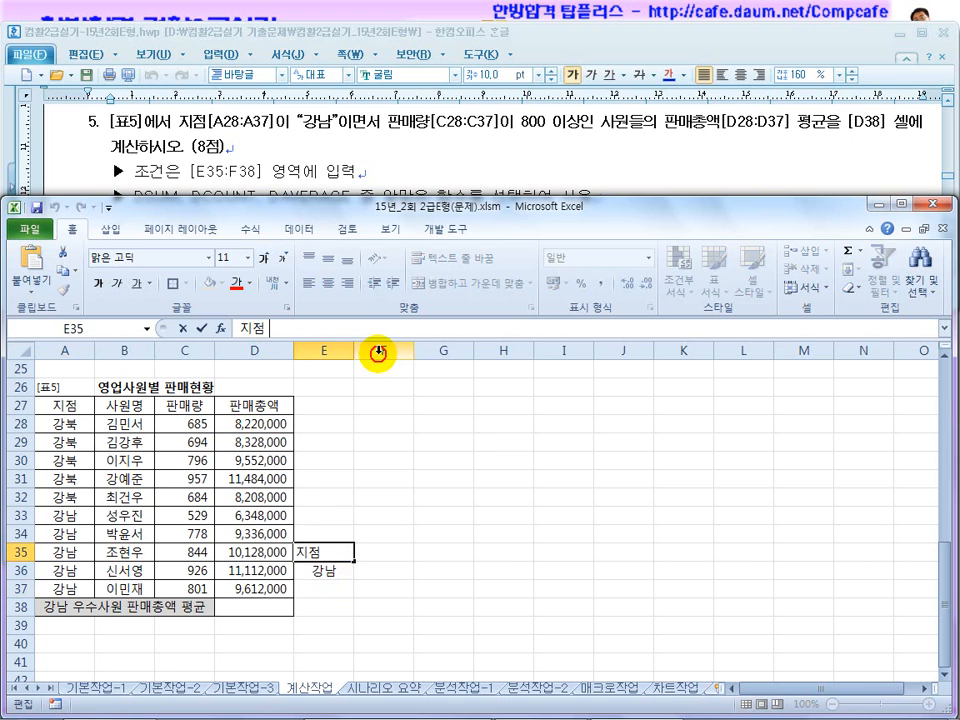
pyautogui.click(376, 551)
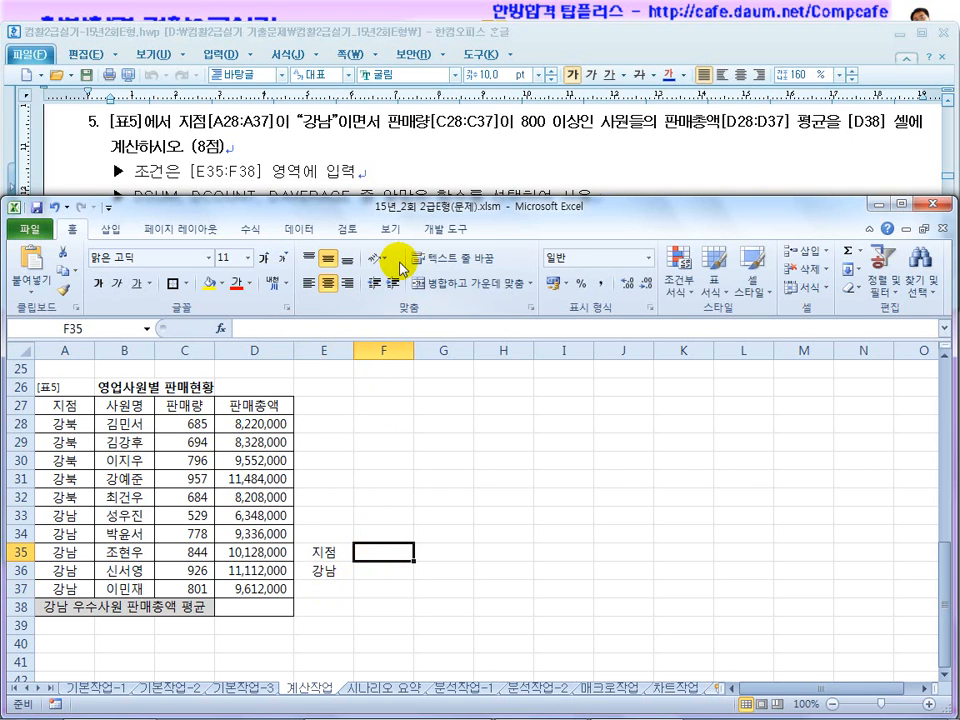
pyautogui.write('판매량')
pyautogui.press('Return')
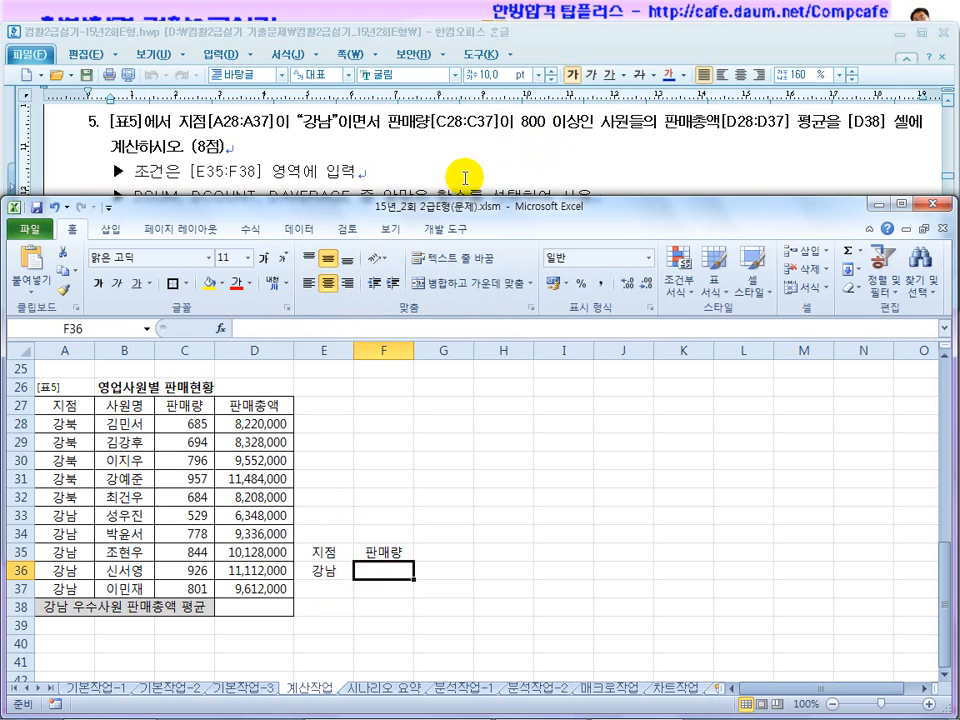
pyautogui.write('>=800')
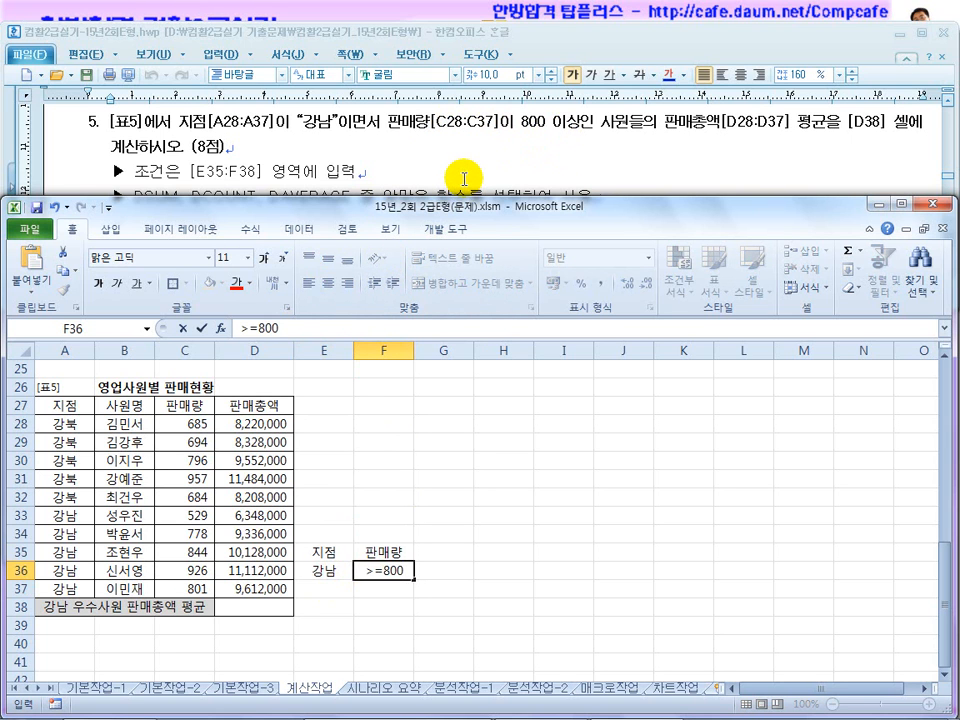
pyautogui.press('Return')
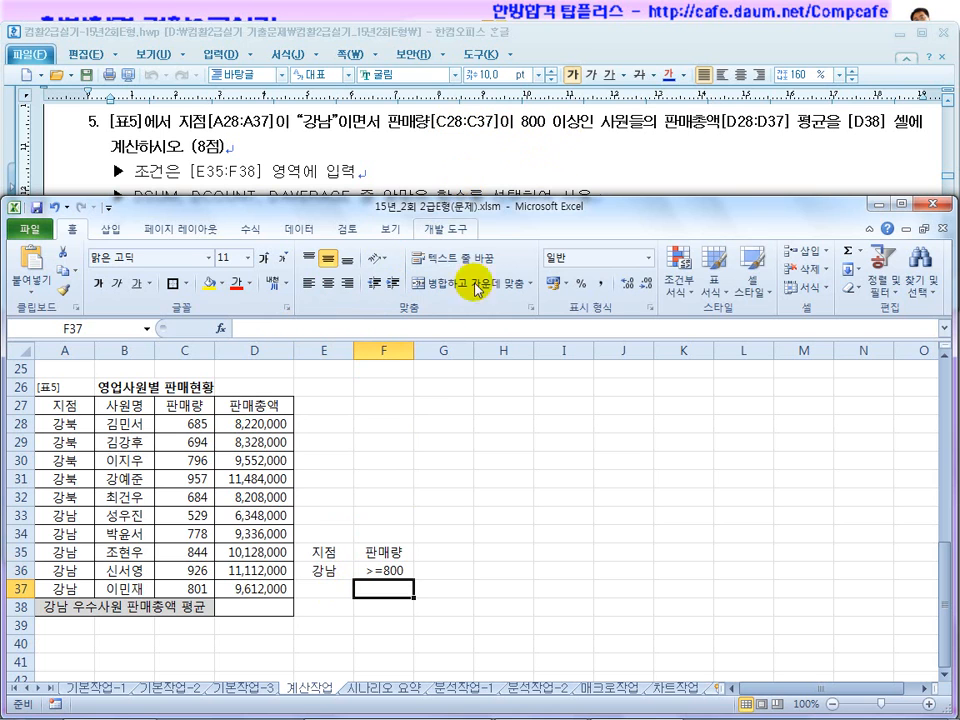
pyautogui.click(390, 571)
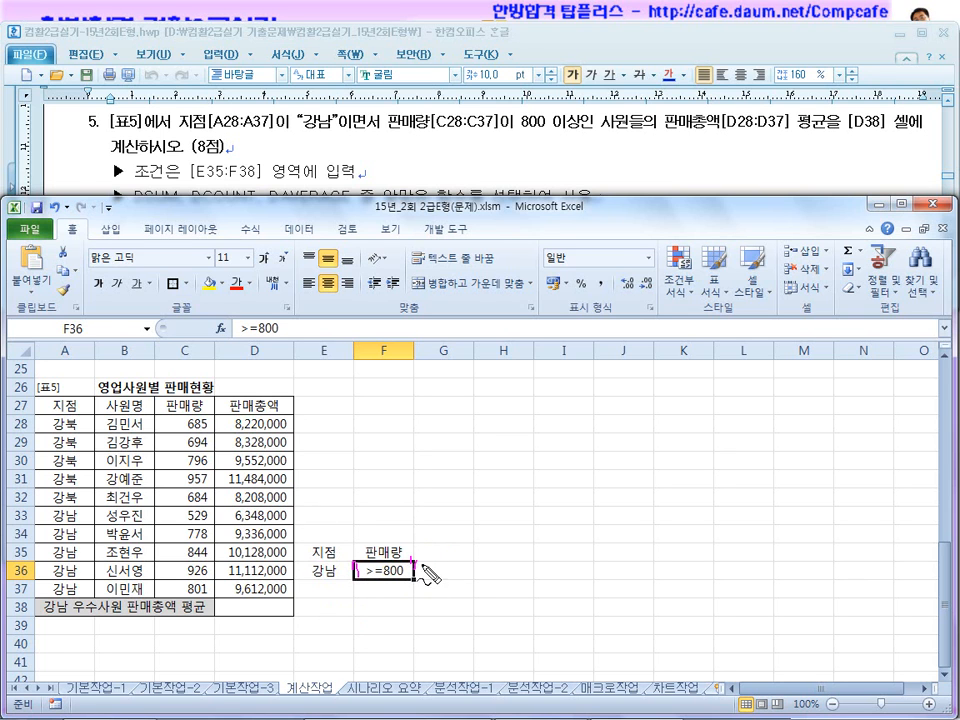
pyautogui.moveTo(466, 467); pyautogui.dragTo(467, 507)
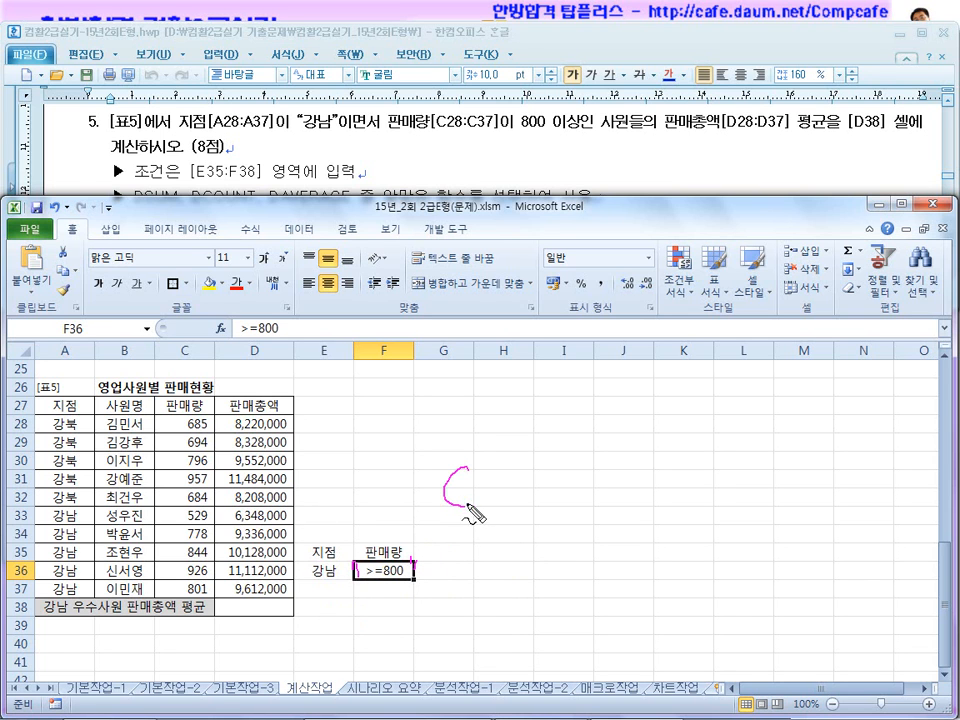
pyautogui.click(548, 478)
pyautogui.click(548, 488)
pyautogui.moveTo(573, 463); pyautogui.dragTo(568, 520)
pyautogui.moveTo(614, 461); pyautogui.dragTo(601, 531)
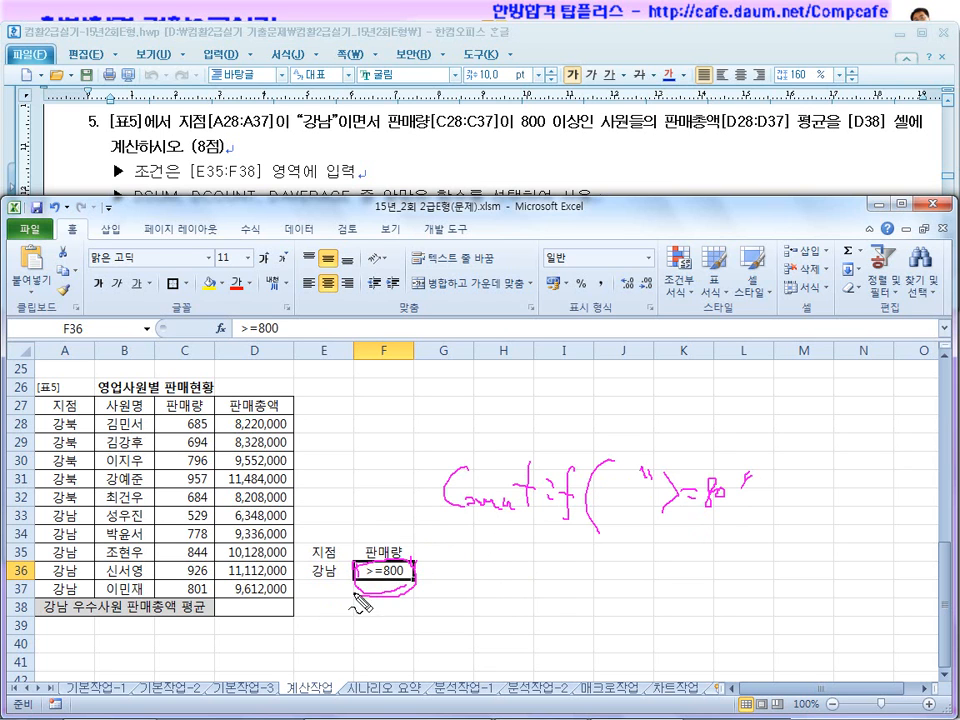
pyautogui.moveTo(486, 536)
pyautogui.mouseDown()
pyautogui.moveTo(686, 533)
pyautogui.moveTo(700, 452)
pyautogui.moveTo(729, 540)
pyautogui.mouseUp()
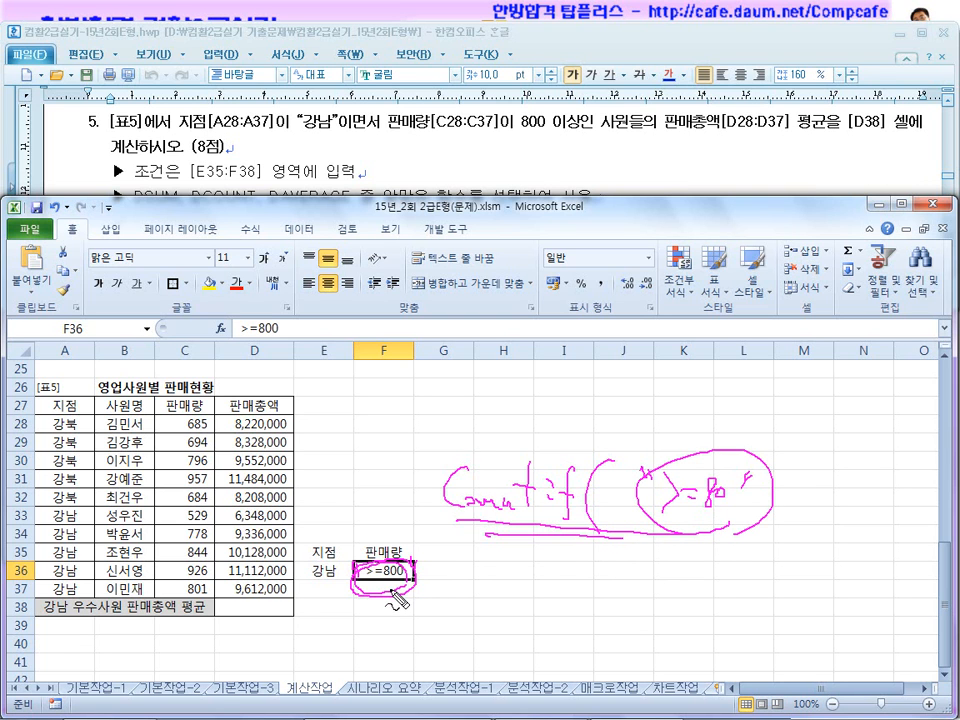
pyautogui.press('Escape')
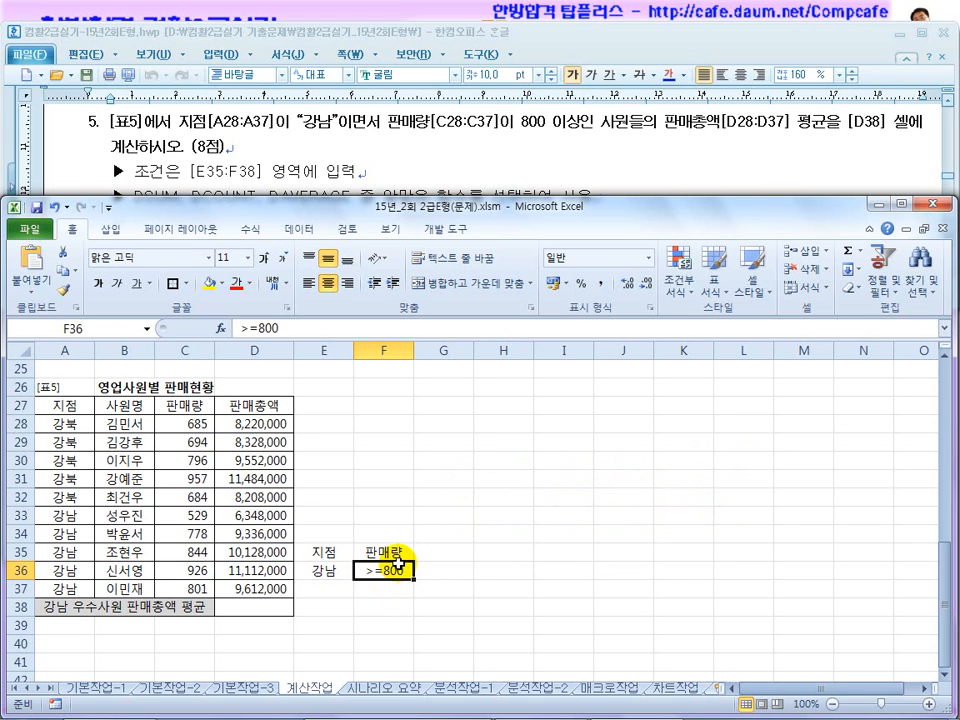
# Start a DAVERAGE formula in D38 with 표5 including its headers, $A$27:$D$37, as the absolute database range
pyautogui.click(260, 608)
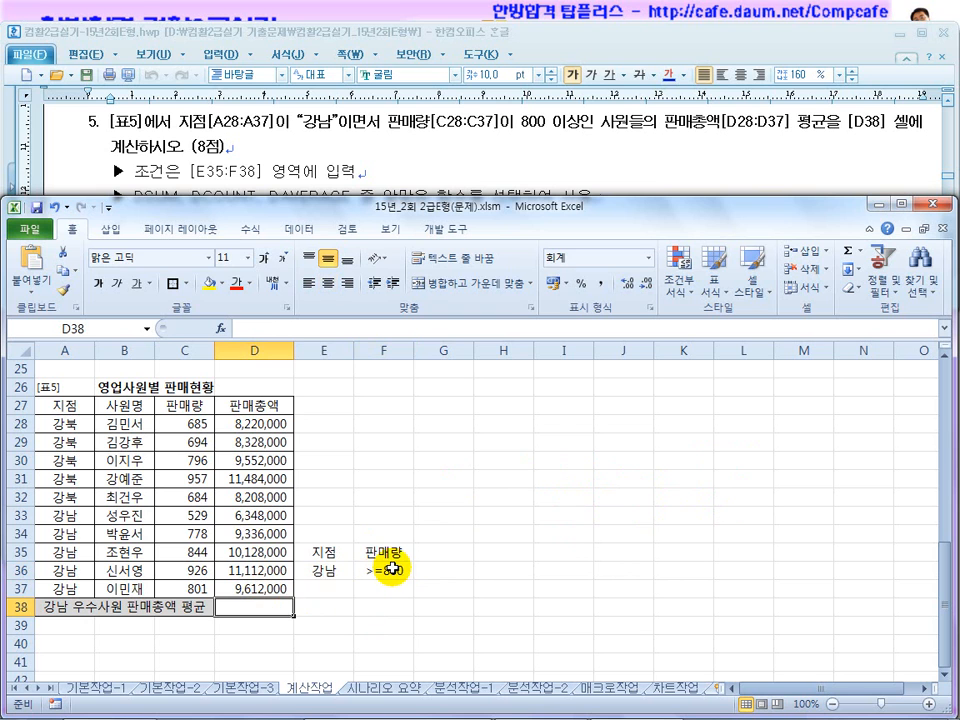
pyautogui.write('=d')
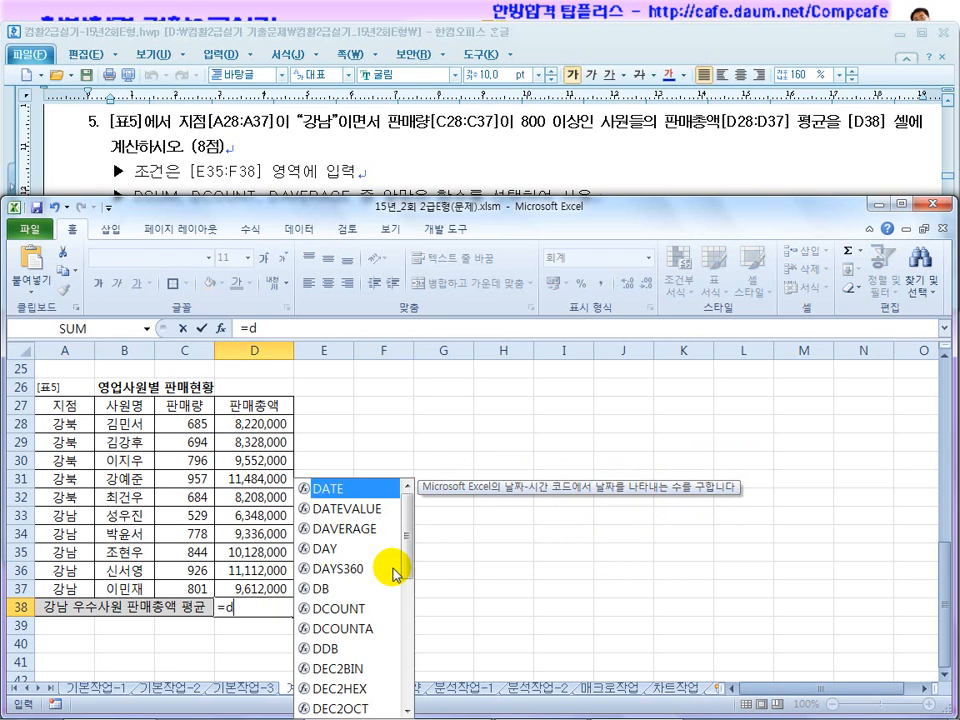
pyautogui.write('average')
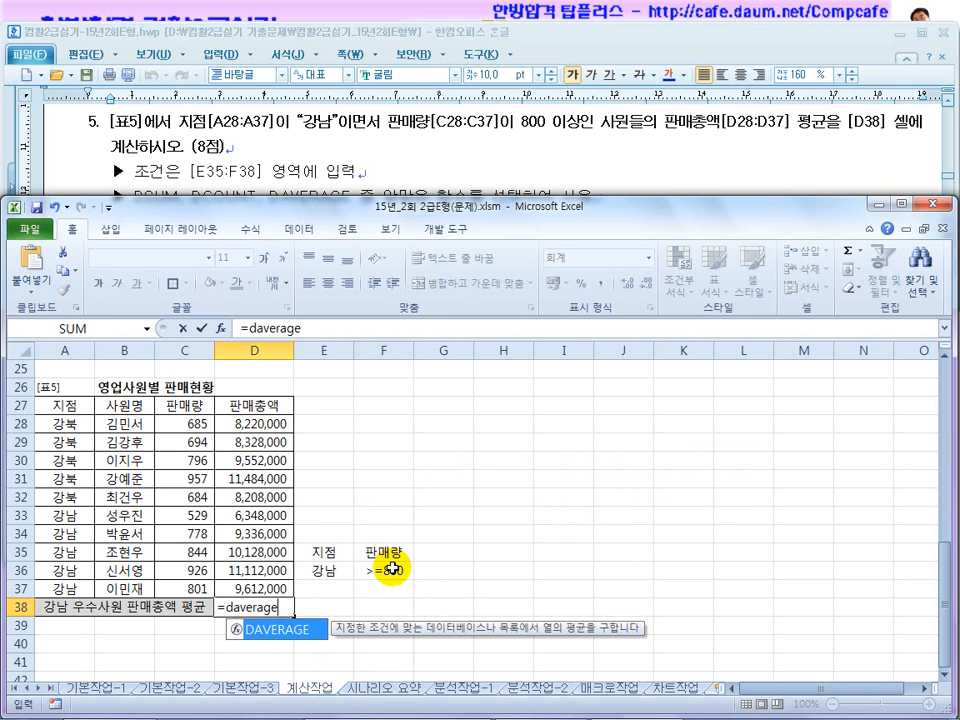
pyautogui.write('(')
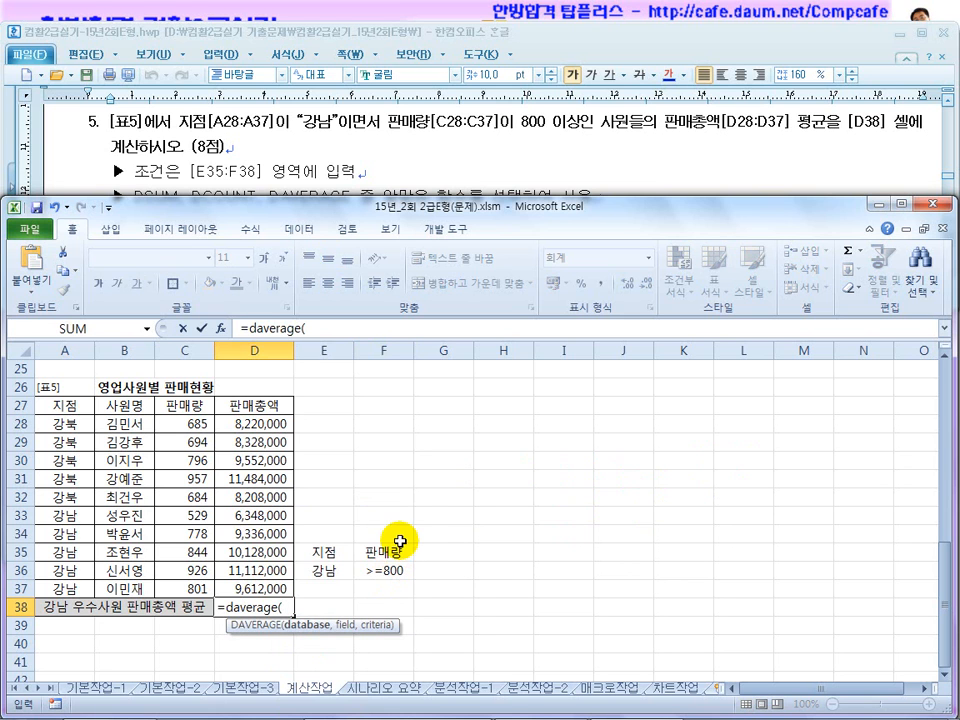
pyautogui.moveTo(64, 405); pyautogui.dragTo(257, 585)
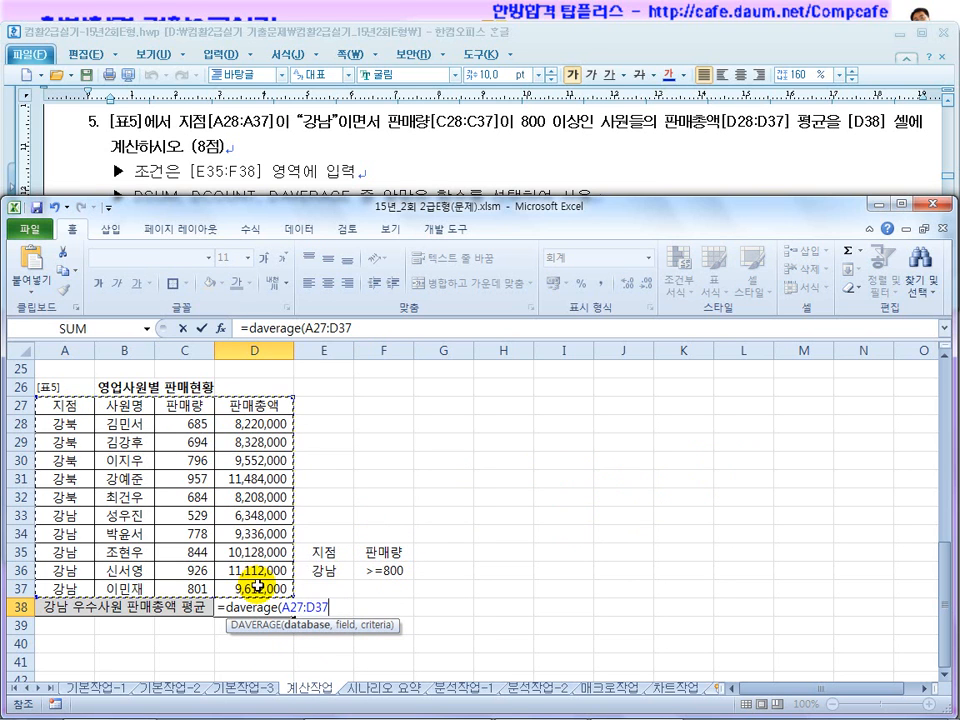
pyautogui.press('F4')
pyautogui.write(',')
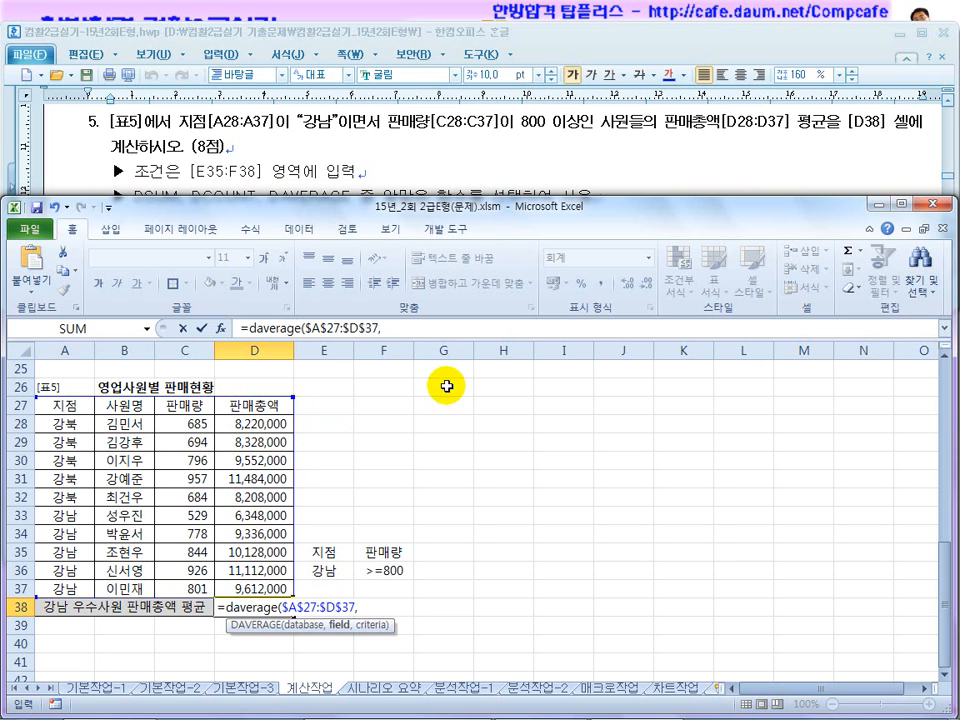
# Complete D38's DAVERAGE formula with the 판매총액 header D27 as the field and $E$35:$F$36 as the criteria
pyautogui.click(252, 405)
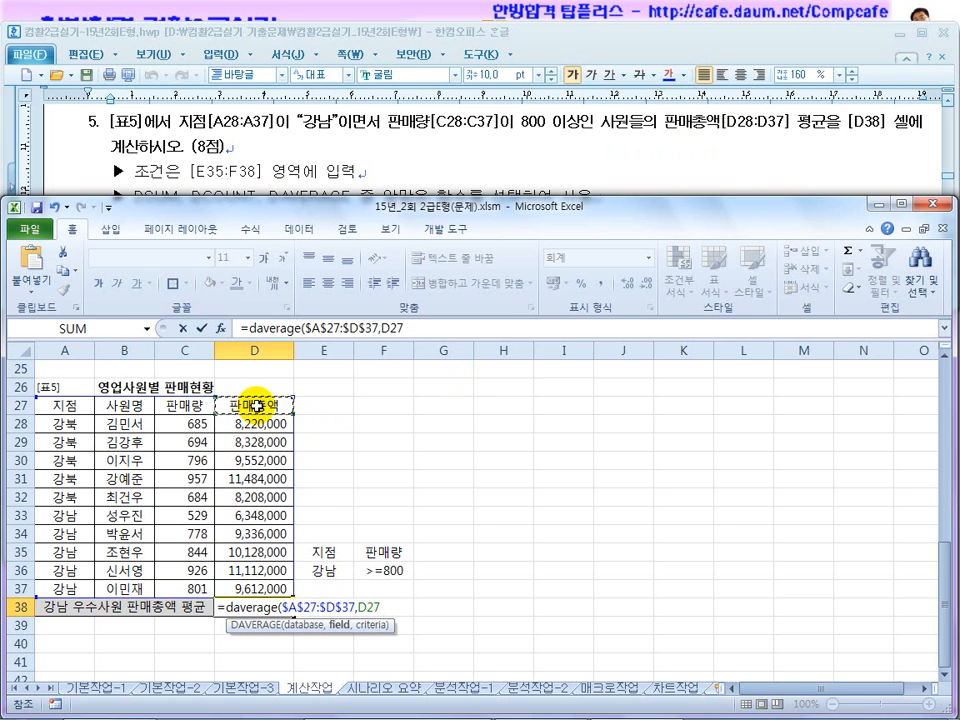
pyautogui.write(',')
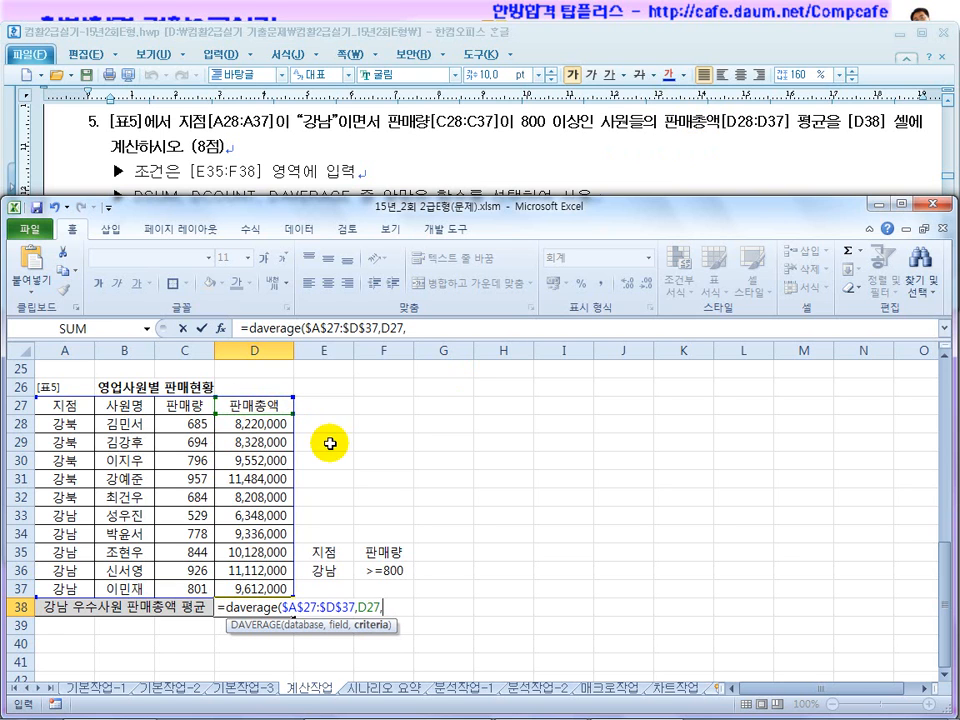
pyautogui.moveTo(340, 553); pyautogui.dragTo(387, 571)
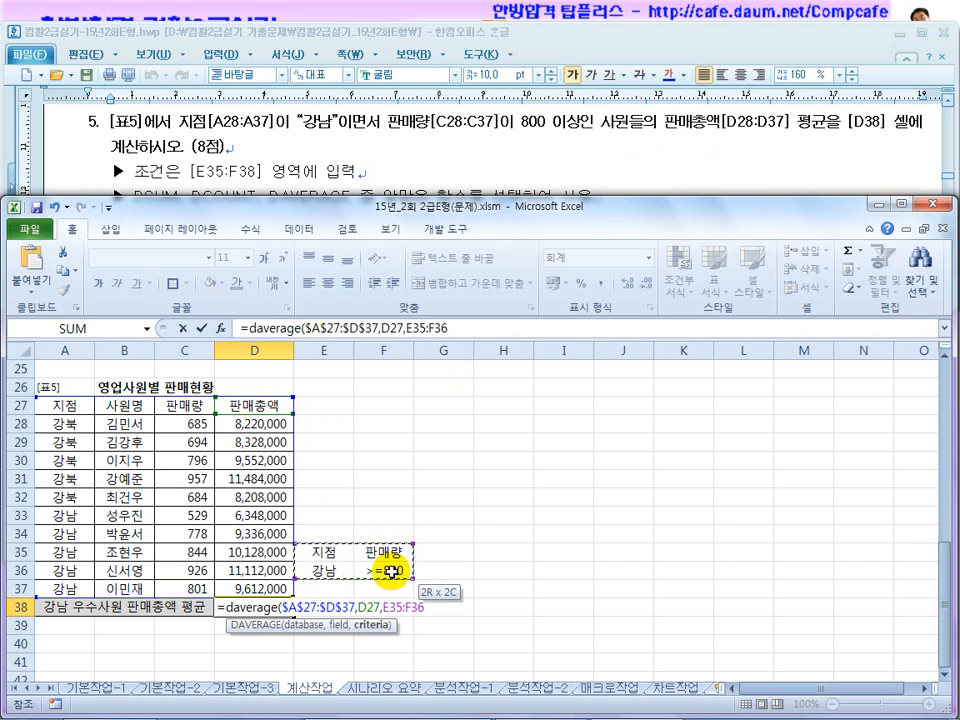
pyautogui.press('F4')
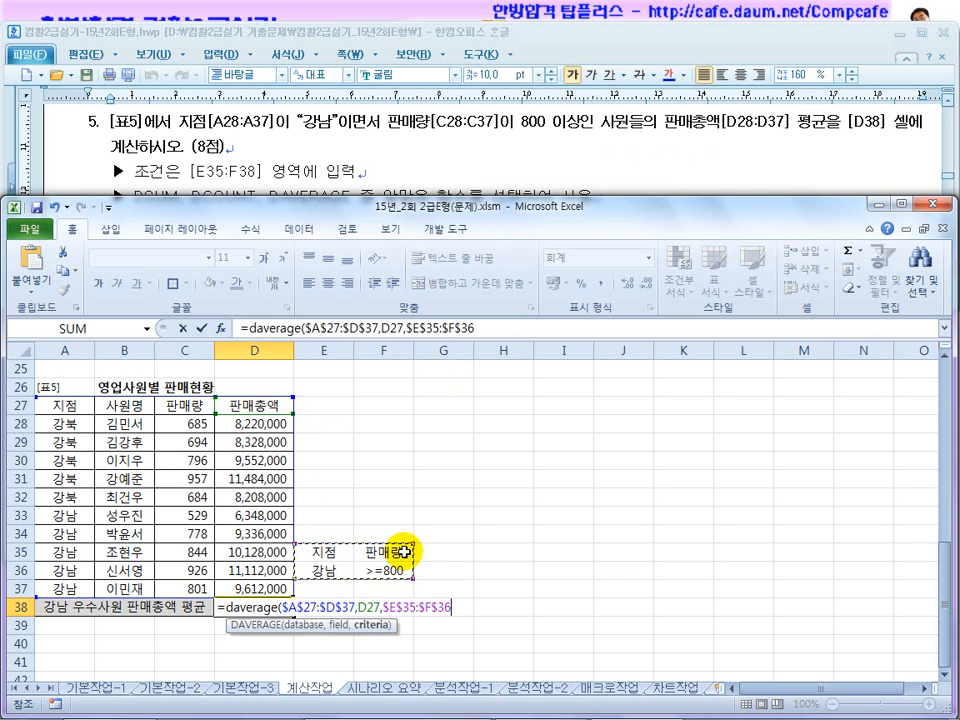
pyautogui.write(')')
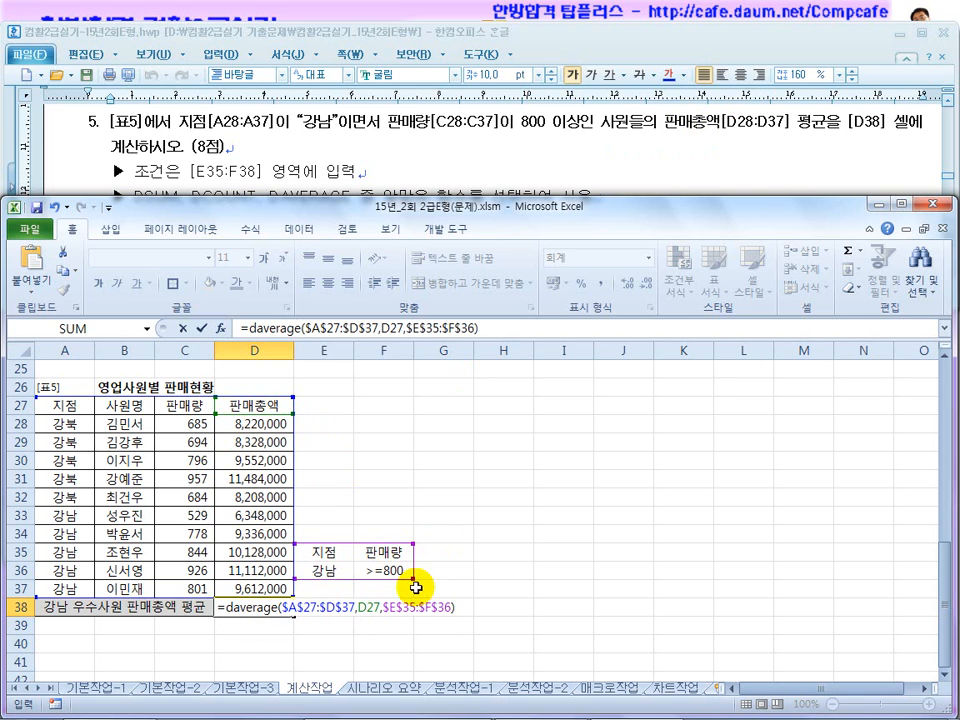
pyautogui.doubleClick(368, 607)
pyautogui.click(362, 607)
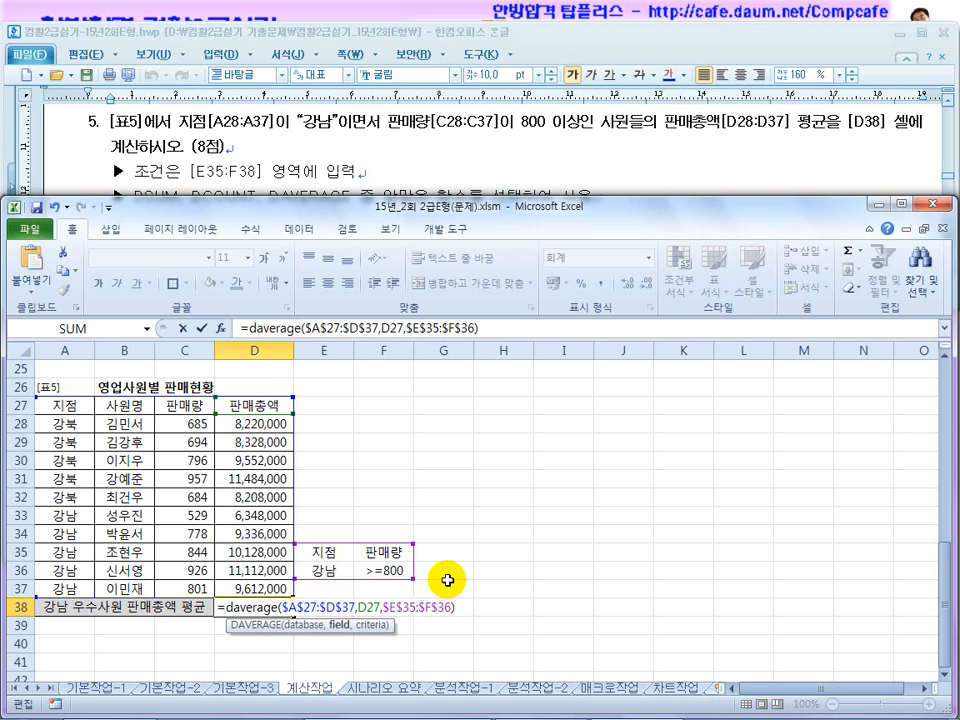
pyautogui.press('Return')
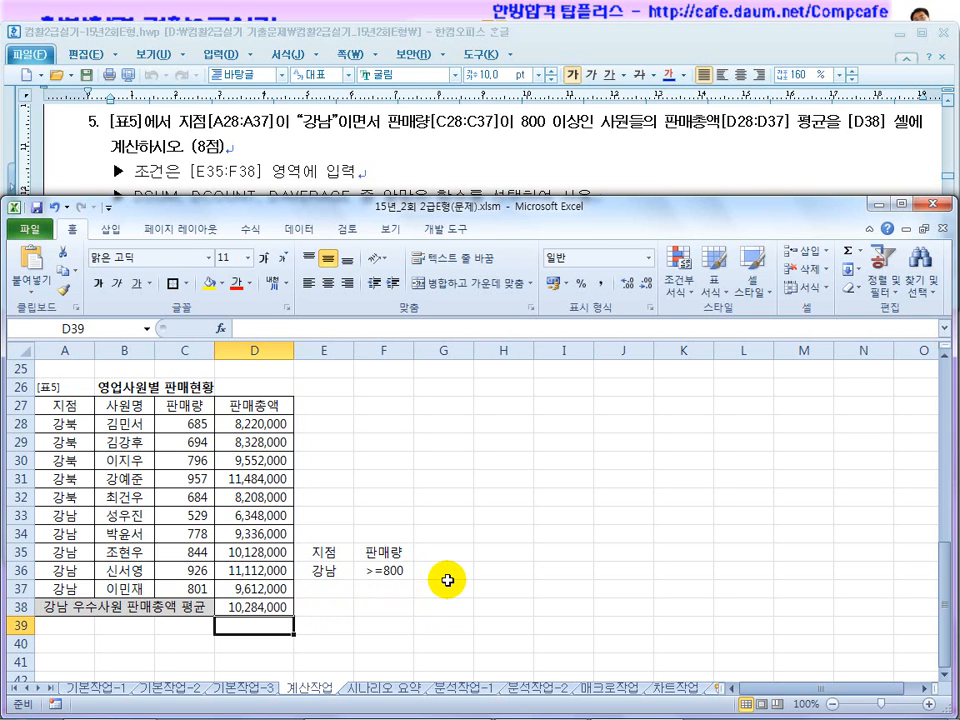
# Review the finished DAVERAGE formula in D38 and its criteria range E35:F36
pyautogui.click(262, 606)
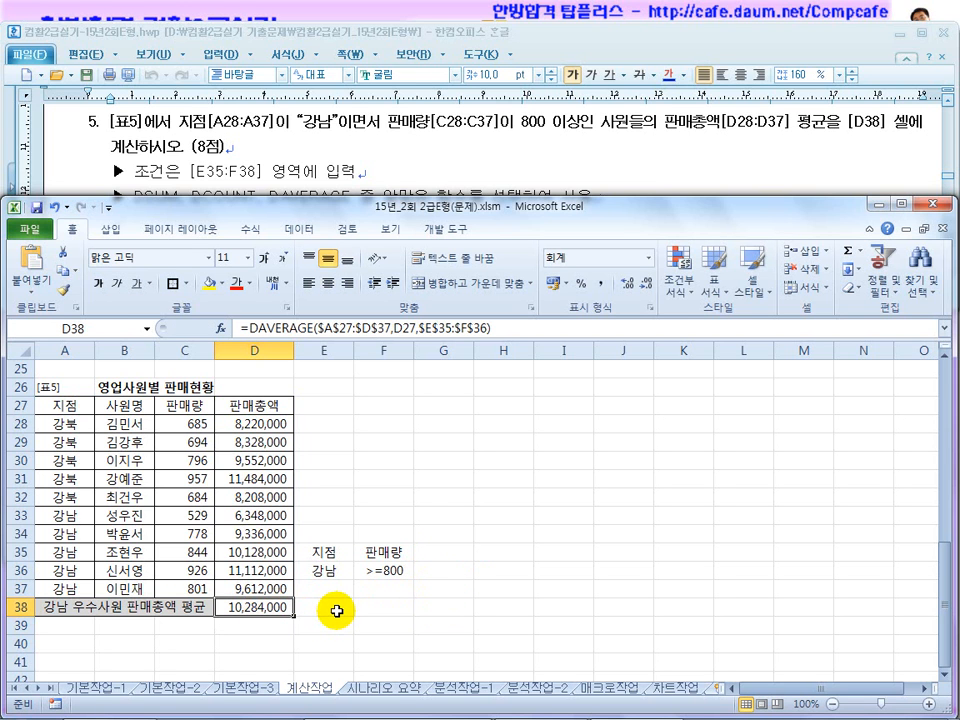
pyautogui.moveTo(321, 553); pyautogui.dragTo(381, 572)
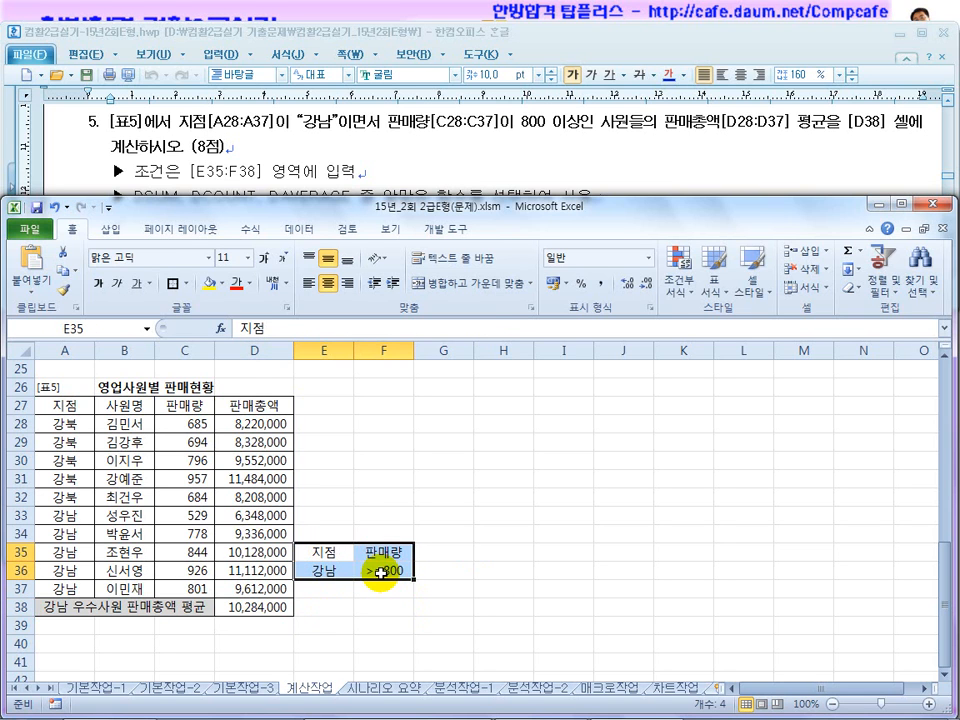
pyautogui.click(369, 495)
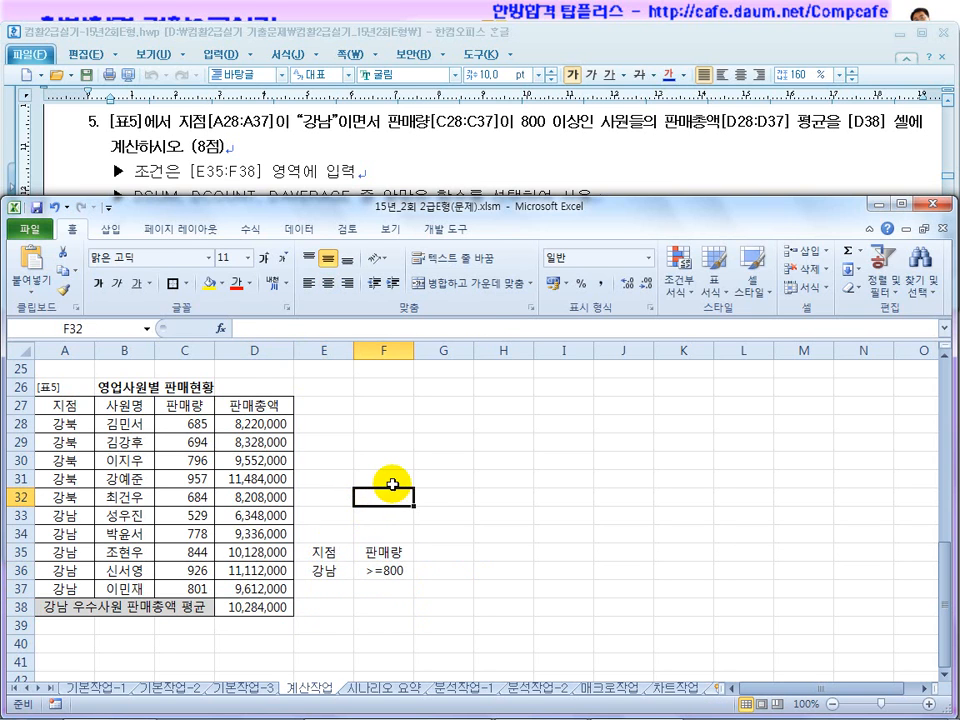